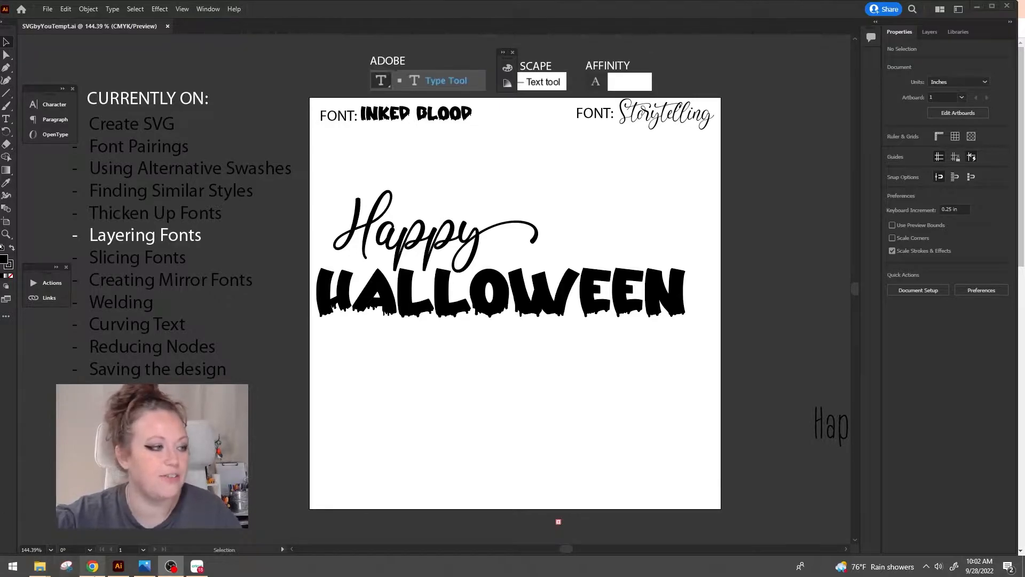
# Switch to Chrome and review the layered decal, Poké font and varsity font examples in the open pages
pyautogui.click(93, 566)
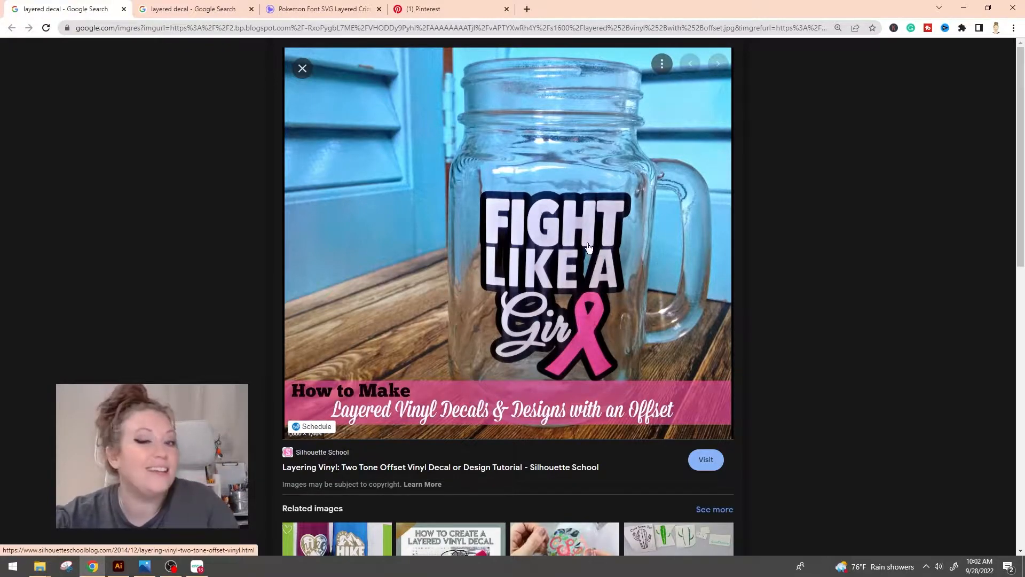
pyautogui.click(194, 7)
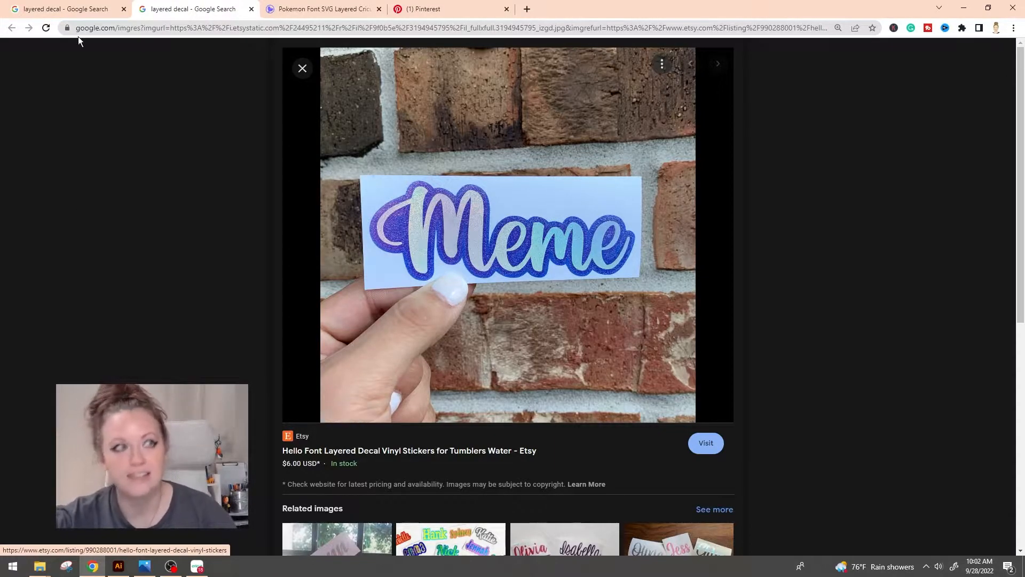
pyautogui.click(352, 5)
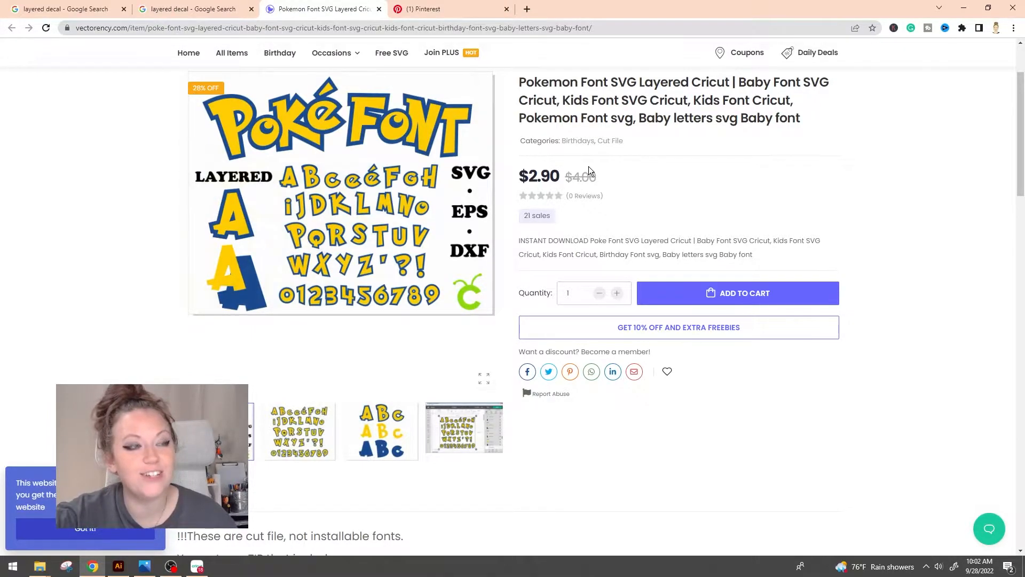
pyautogui.click(427, 9)
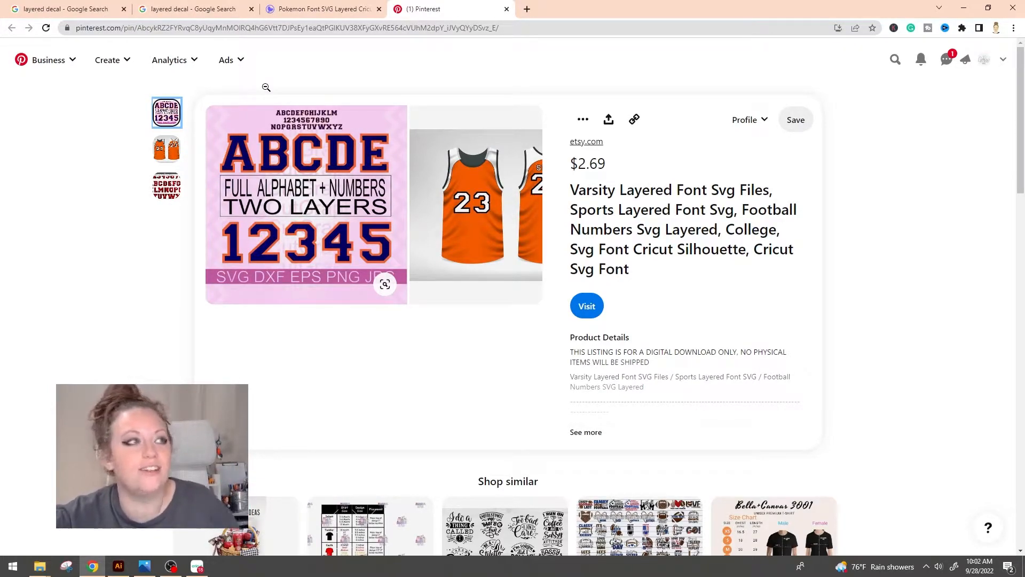
pyautogui.click(44, 5)
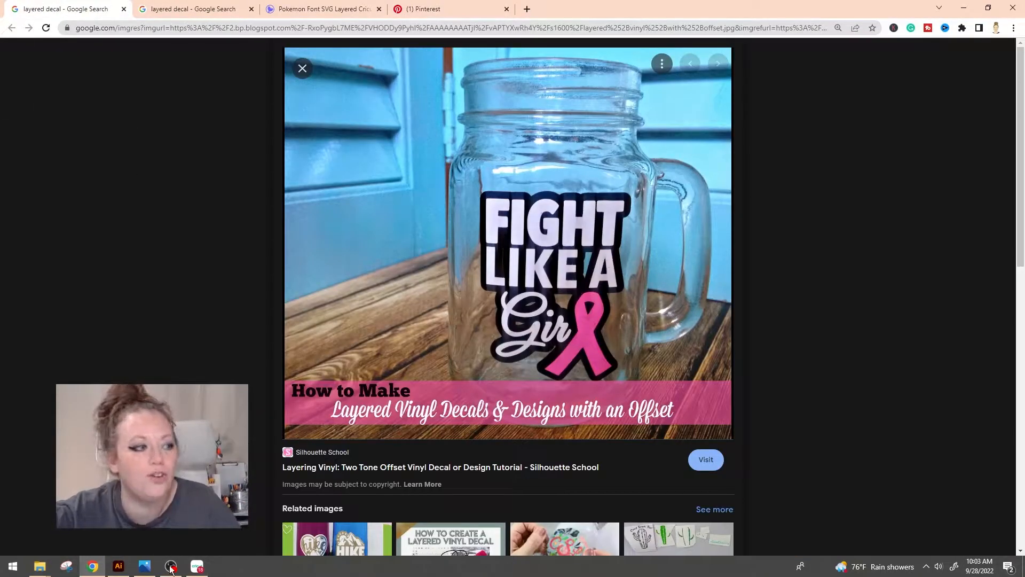
# Switch to Illustrator and create a new 6 x 6 in document in CMYK colour at 300 ppi
pyautogui.click(119, 566)
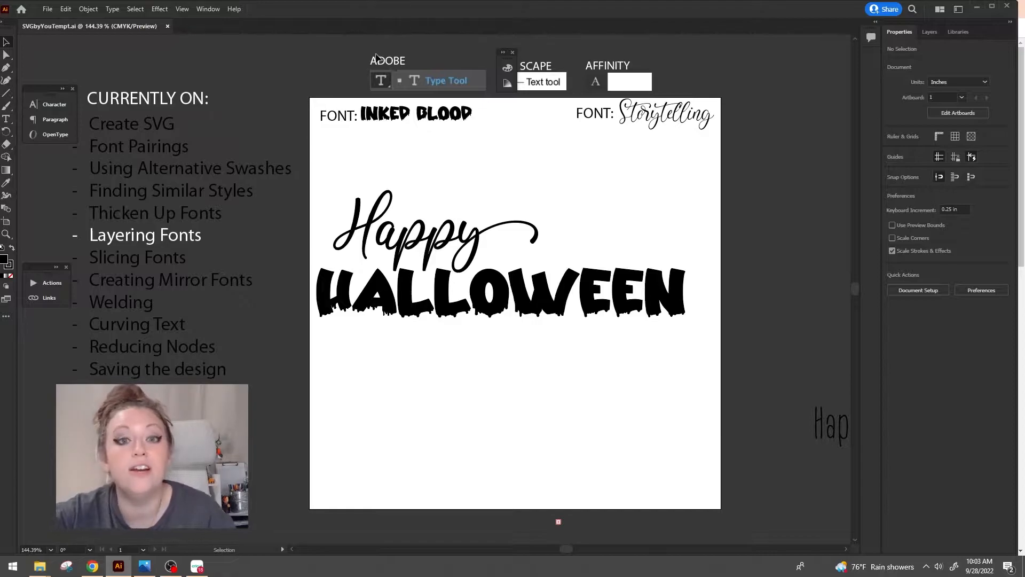
pyautogui.click(47, 9)
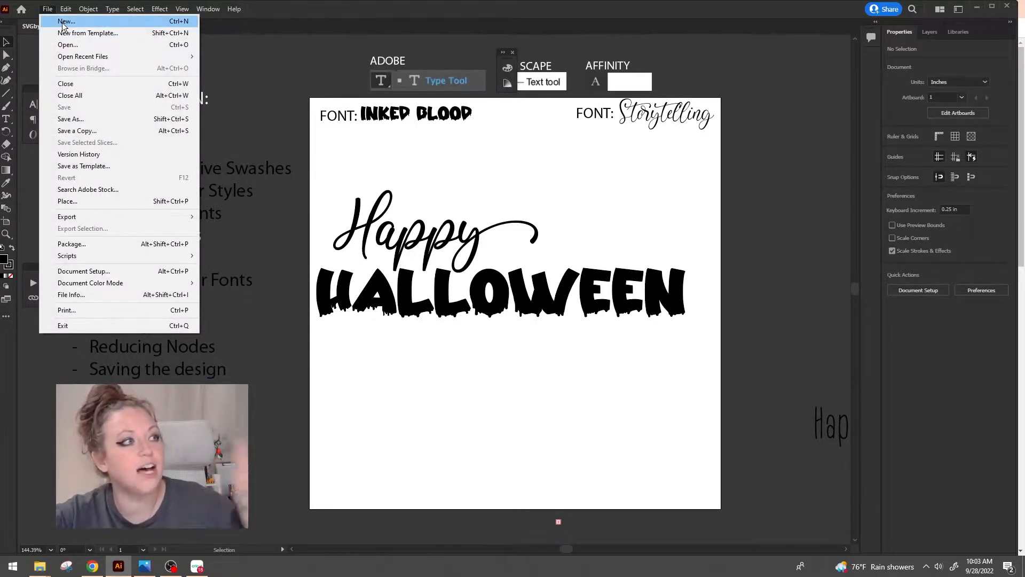
pyautogui.click(63, 22)
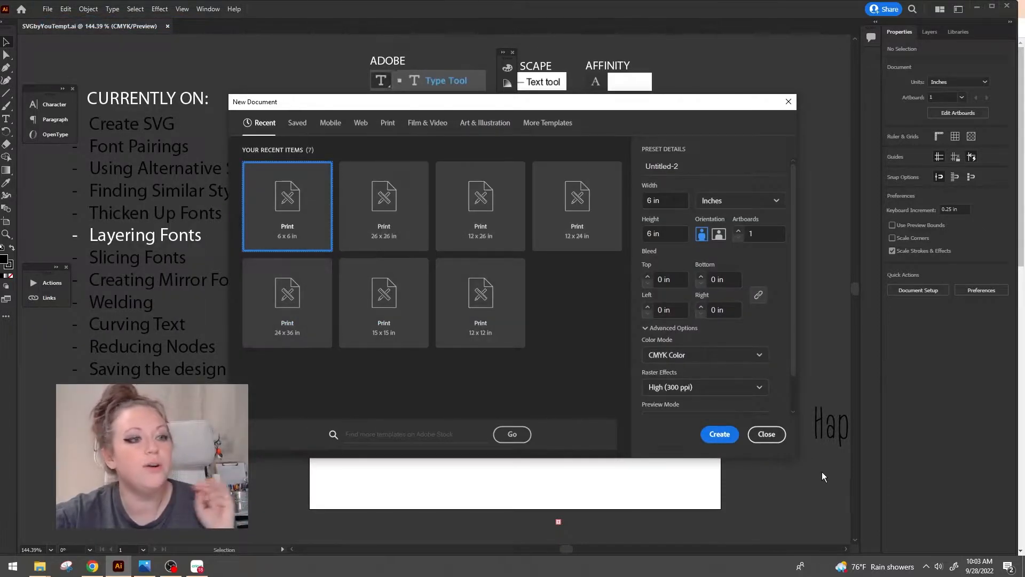
pyautogui.scroll(-2, 730, 257)
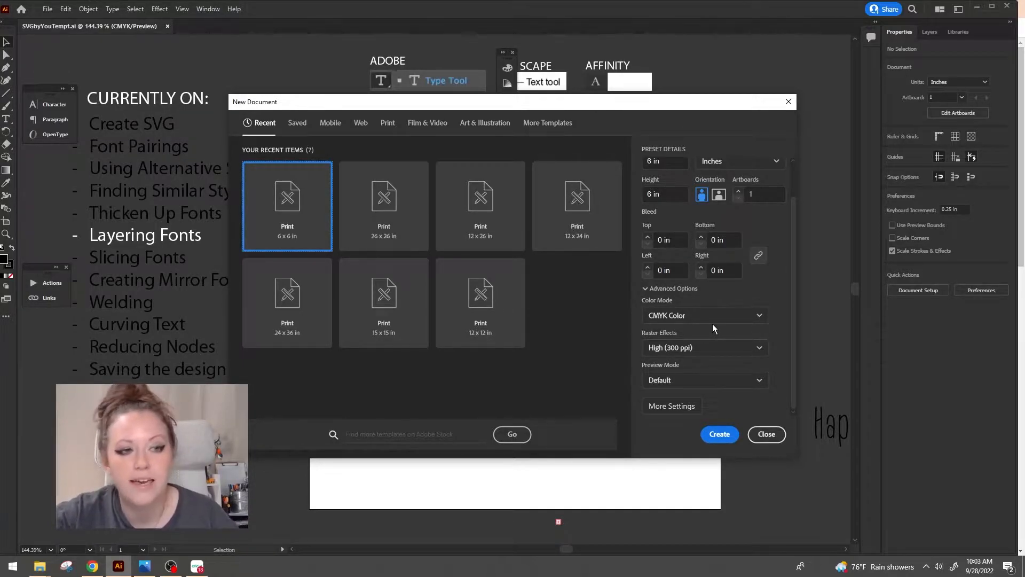
pyautogui.click(731, 433)
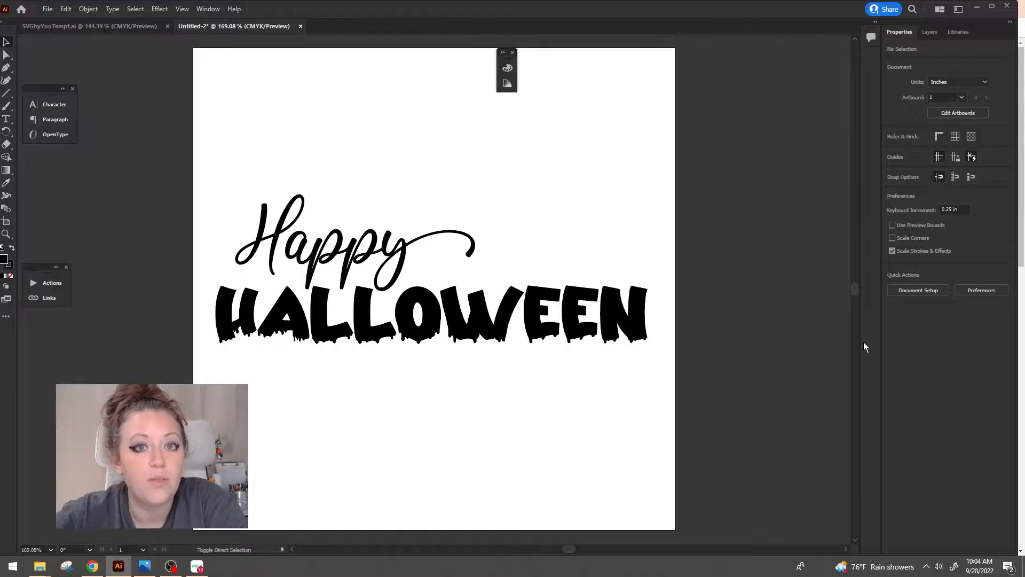
# Save the new document as "Layered Font" in Adobe Illustrator format in the SVG by You folder, accepting the Illustrator 2020 options
pyautogui.click(48, 9)
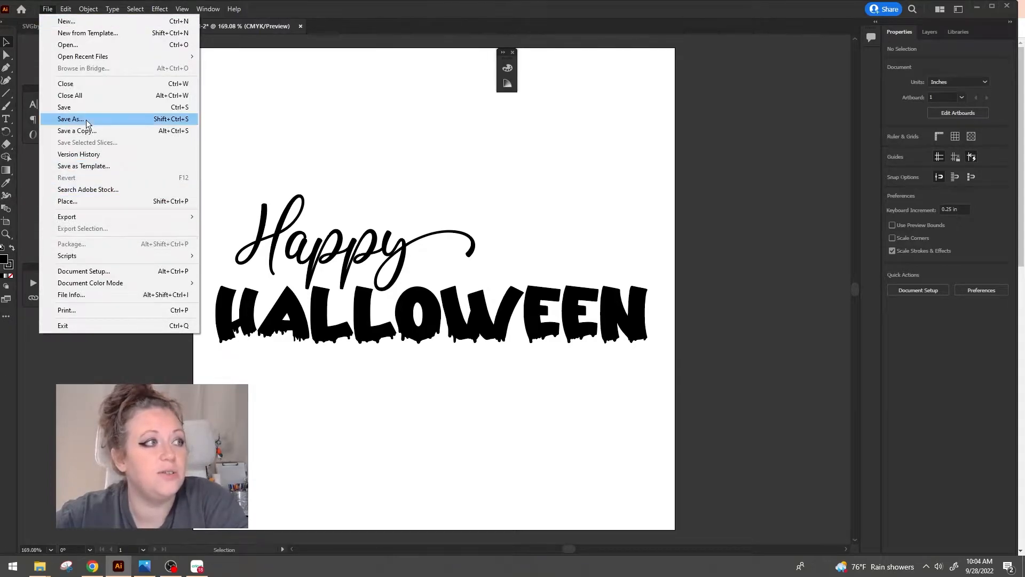
pyautogui.click(467, 173)
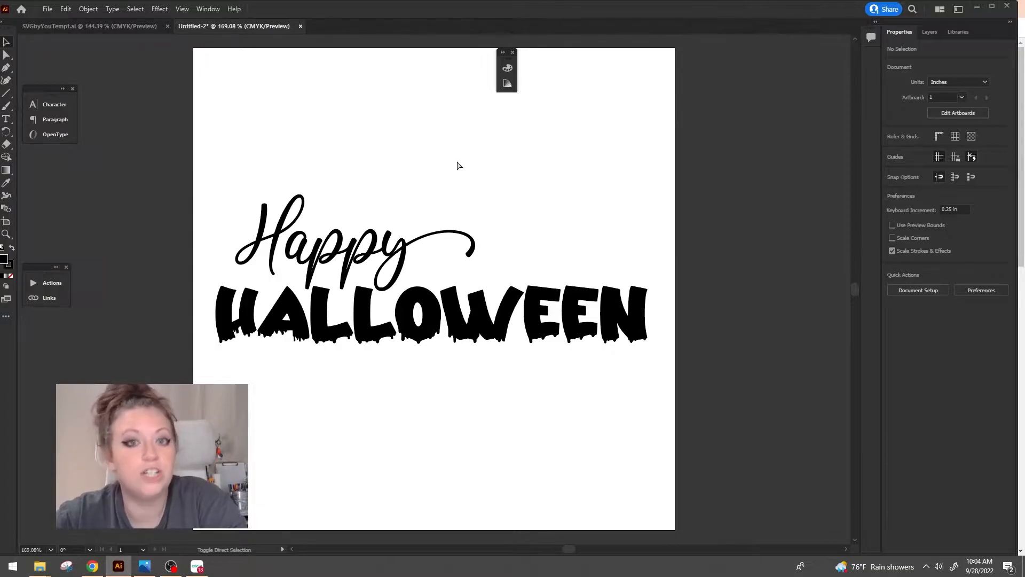
pyautogui.hotkey('ctrl', 'shift', 's')
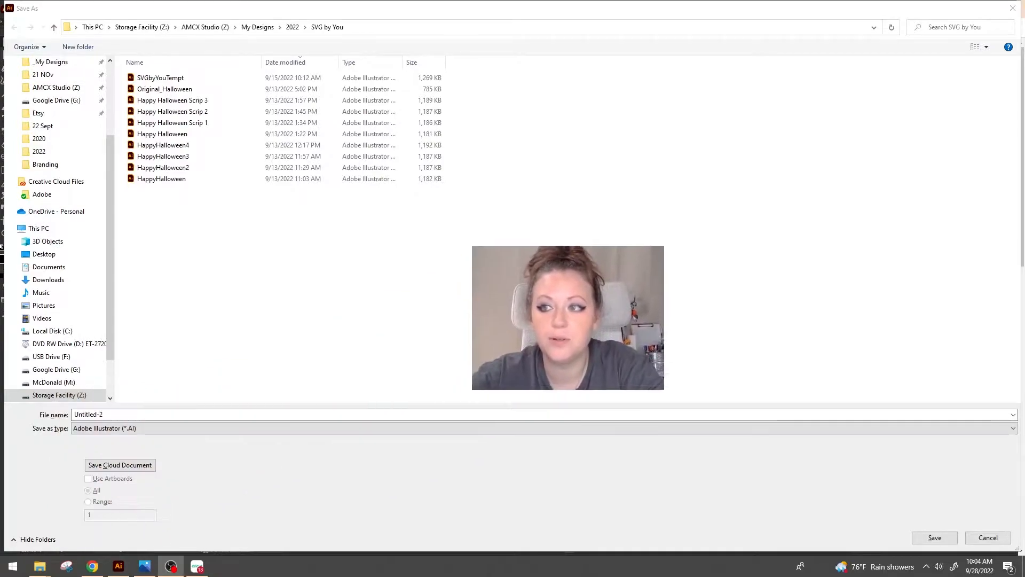
pyautogui.click(106, 415)
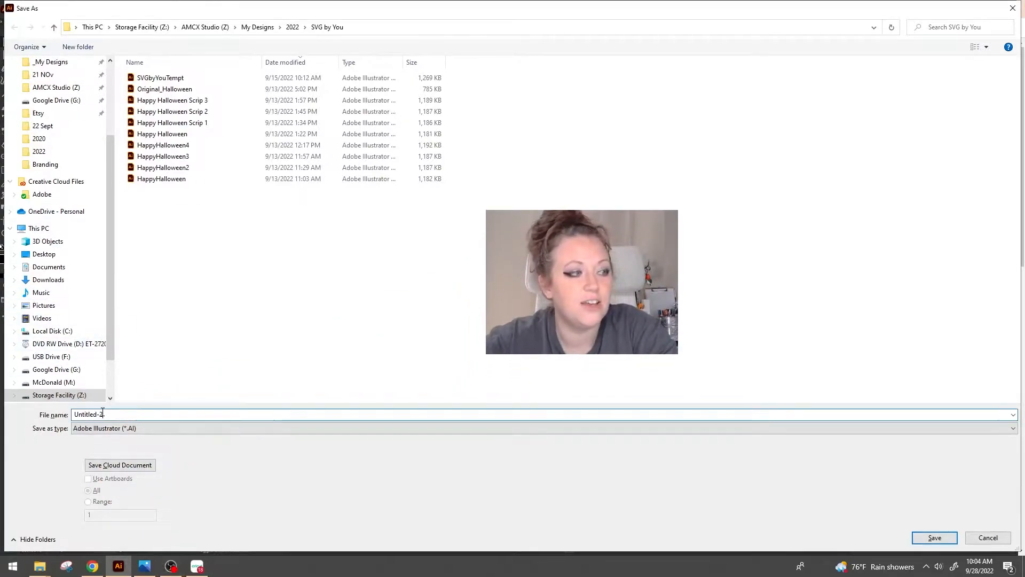
pyautogui.hotkey('ctrl', 'a')
pyautogui.write('K')
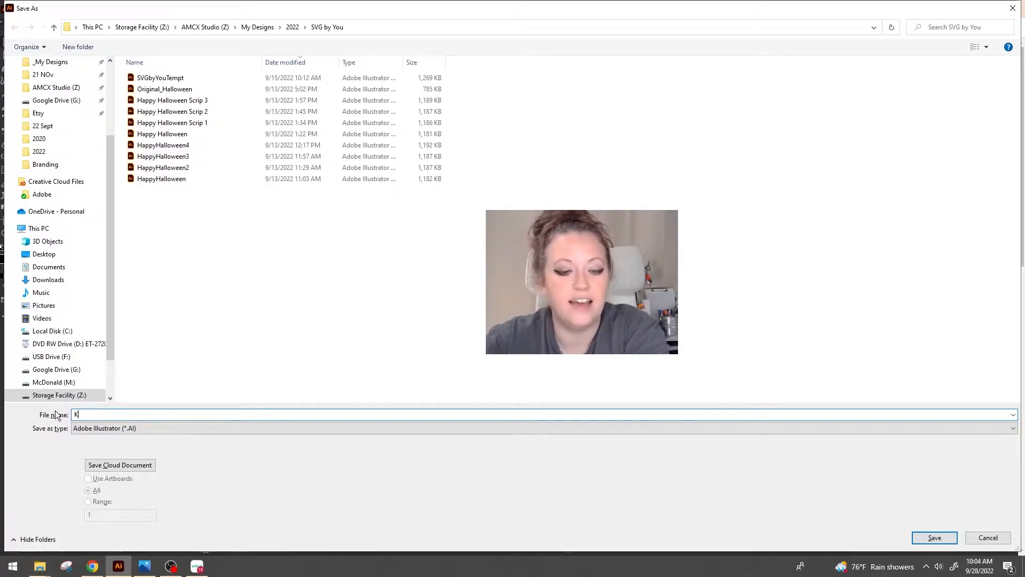
pyautogui.press('BackSpace')
pyautogui.write('L')
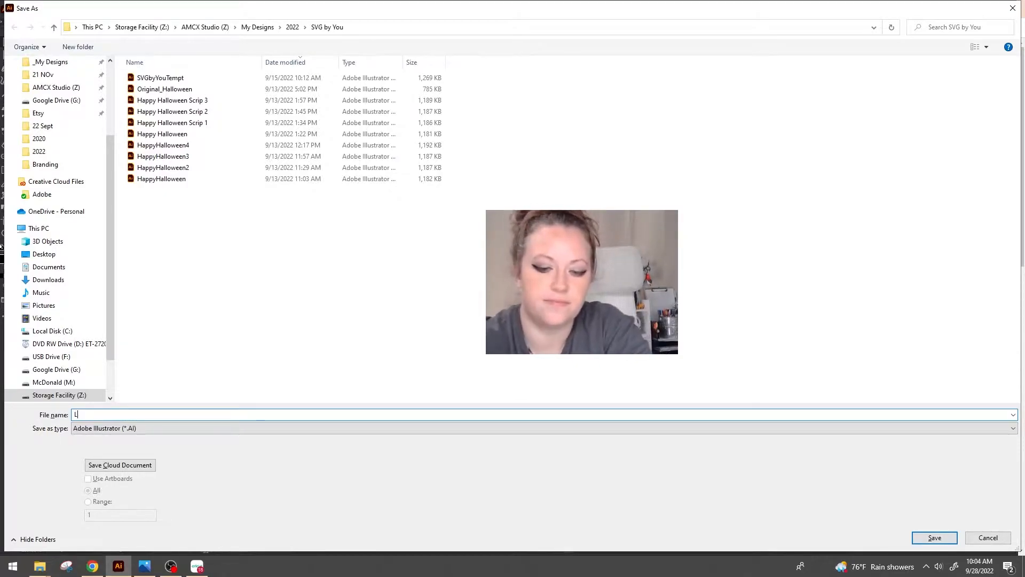
pyautogui.write('ayered Fon')
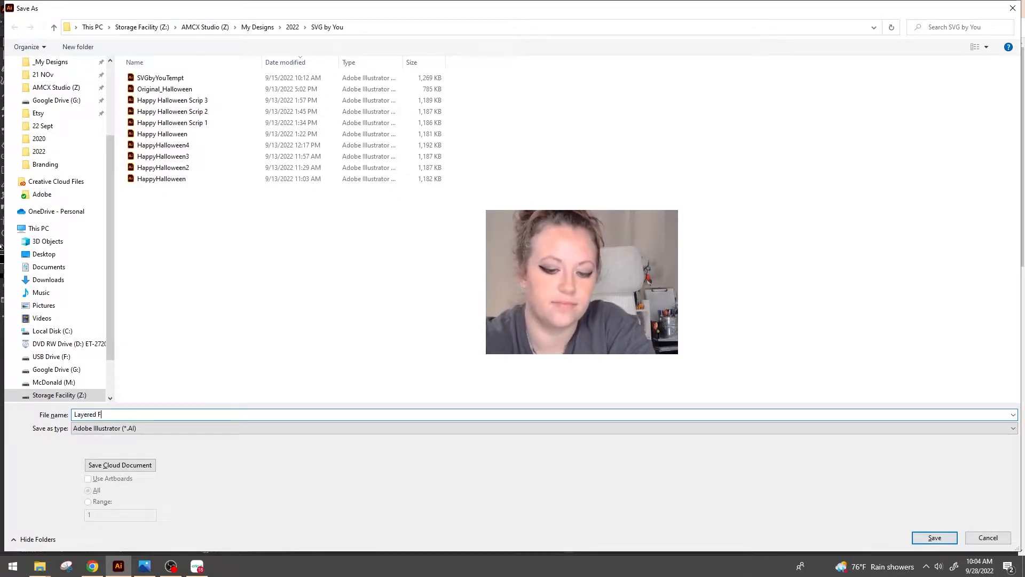
pyautogui.write('t')
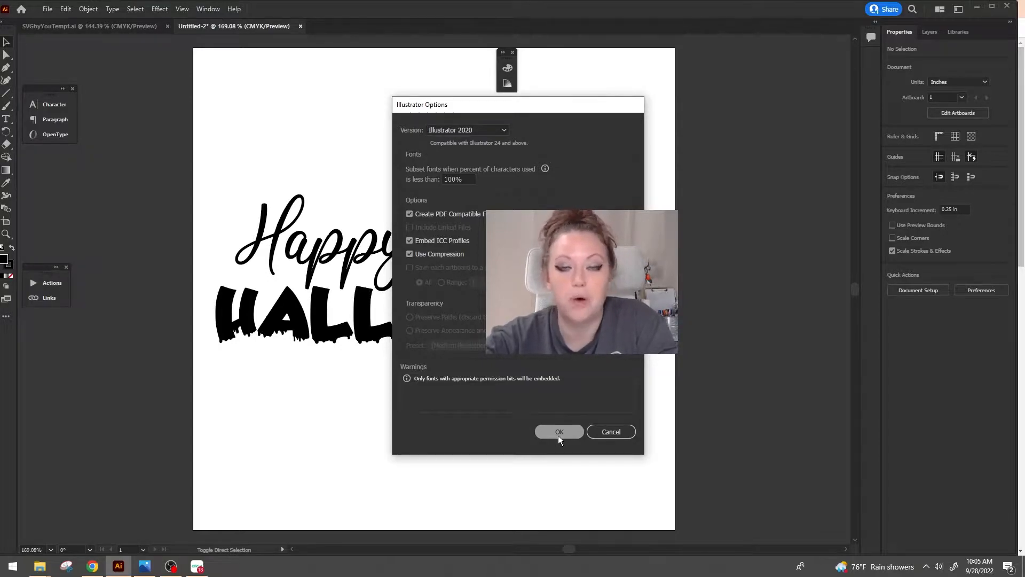
pyautogui.click(559, 433)
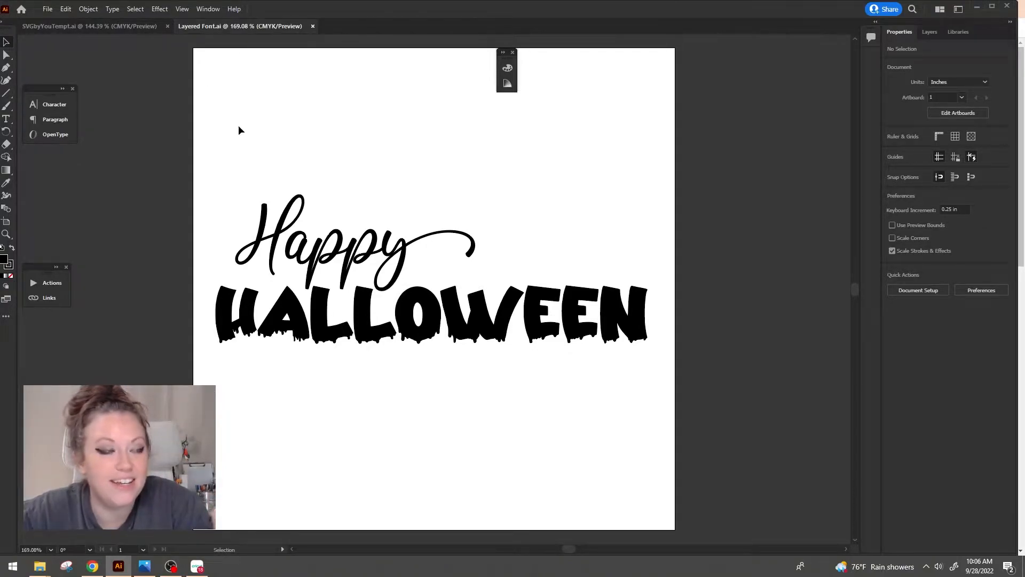
# In SVGbyYouTempt.ai, convert the "Happy HALLOWEEN" text on the artboard to outlines
pyautogui.click(121, 25)
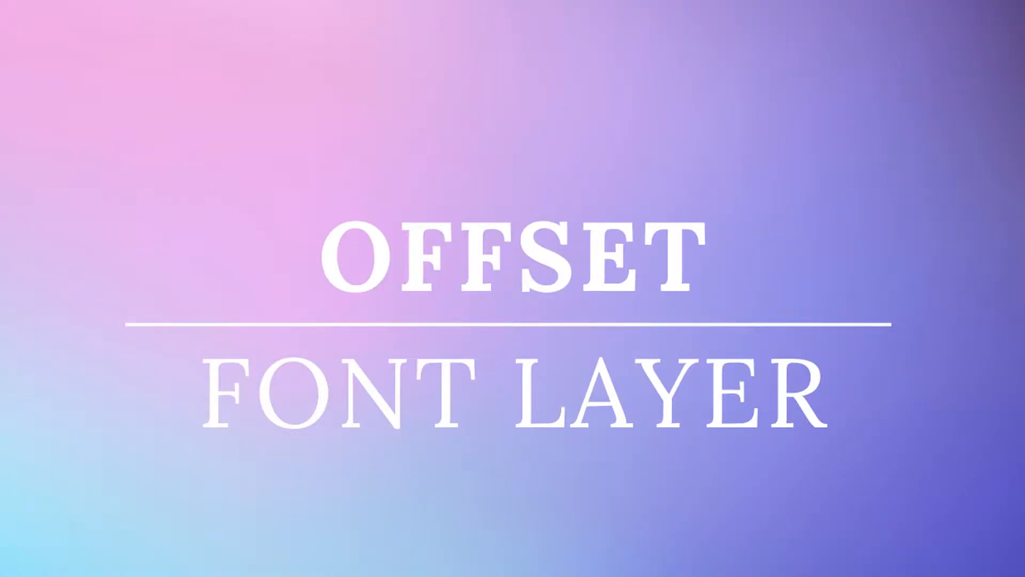
pyautogui.moveTo(670, 362); pyautogui.dragTo(363, 181)
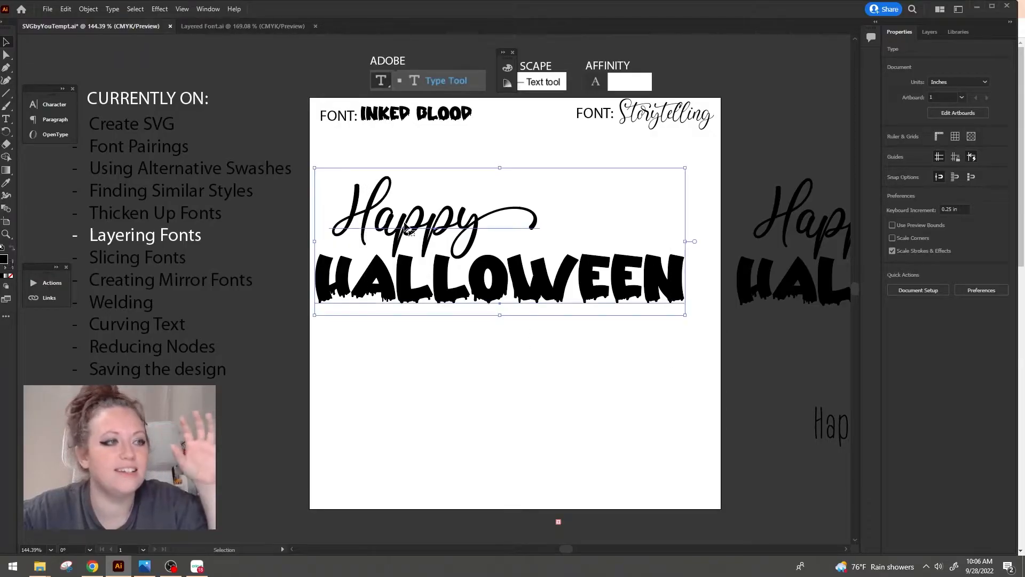
pyautogui.rightClick(405, 225)
pyautogui.click(504, 360)
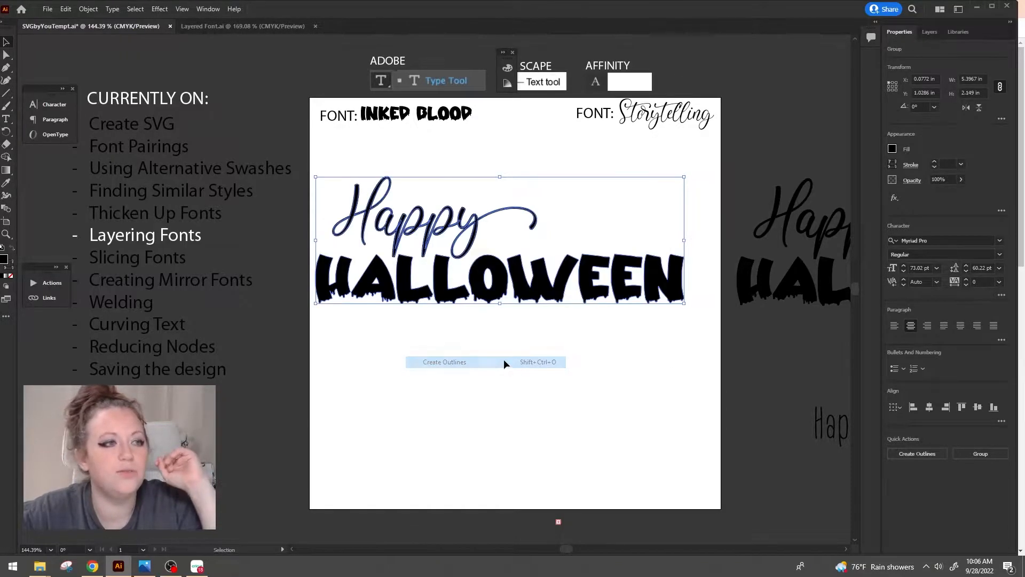
pyautogui.click(531, 374)
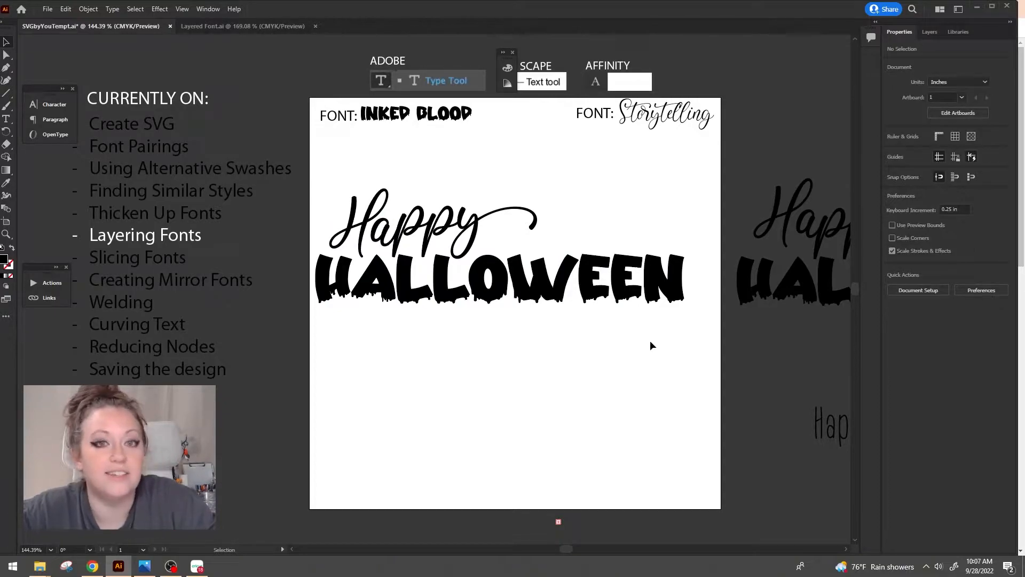
# Apply a 10 pt stroke to the outlined "Happy HALLOWEEN" lettering
pyautogui.moveTo(642, 374); pyautogui.dragTo(402, 177)
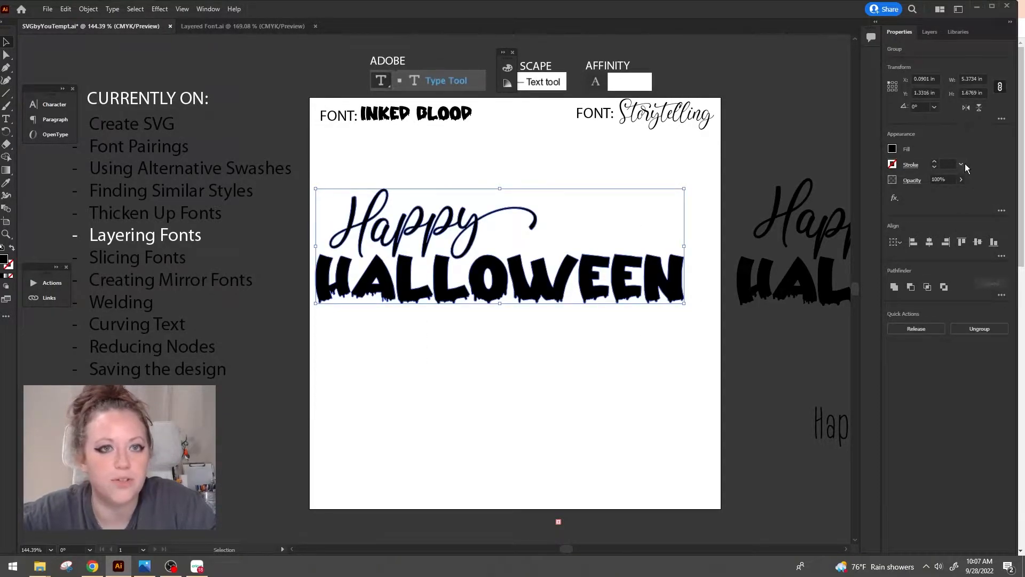
pyautogui.click(935, 162)
pyautogui.click(935, 163)
pyautogui.click(935, 162)
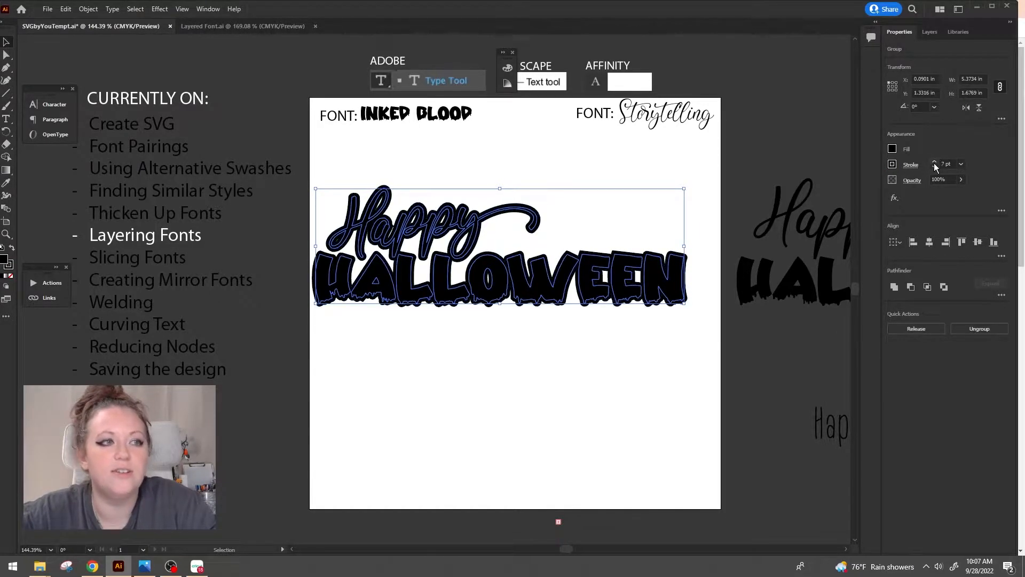
pyautogui.click(961, 165)
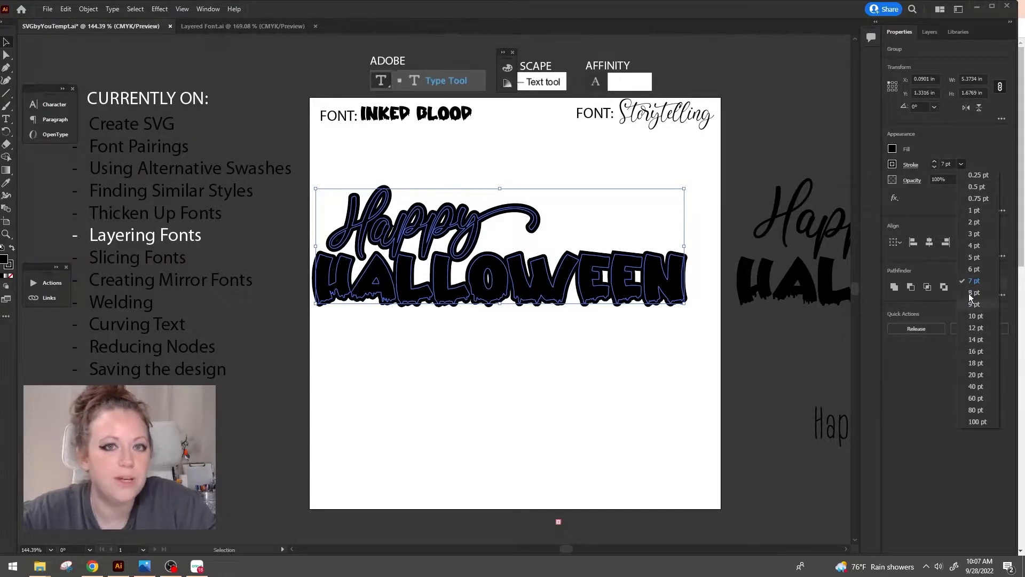
pyautogui.click(935, 164)
pyautogui.click(935, 163)
pyautogui.click(935, 163)
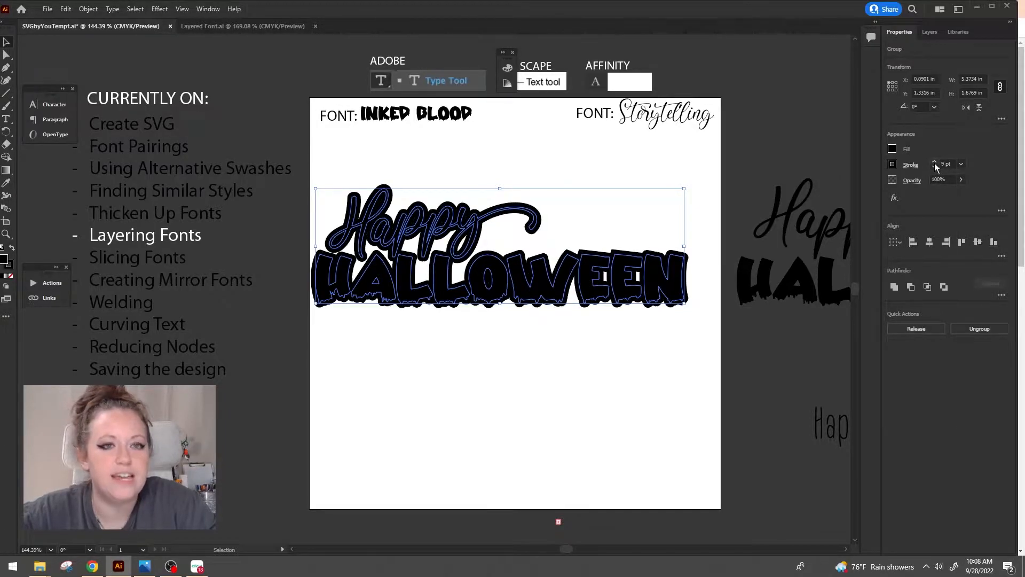
pyautogui.click(935, 163)
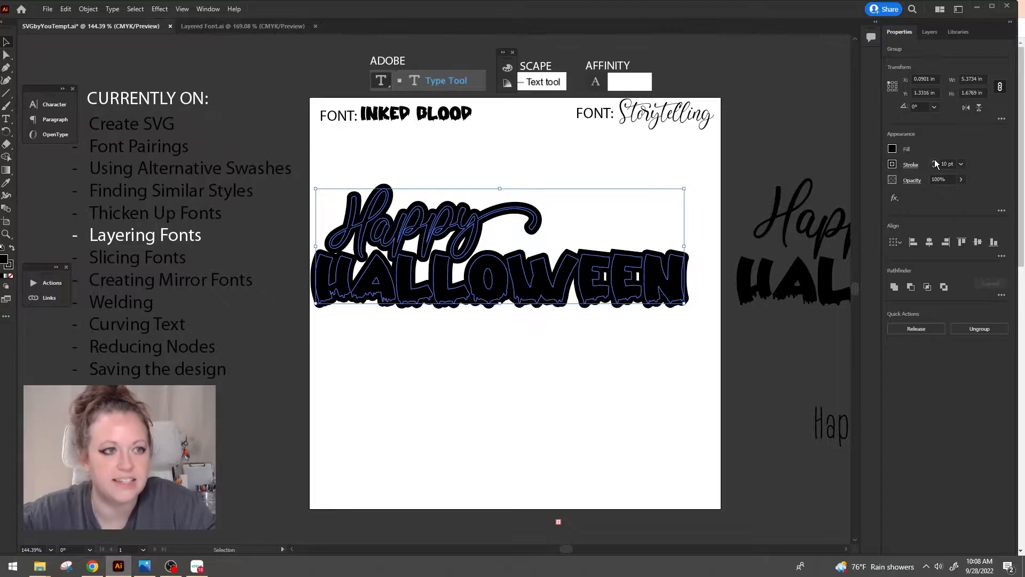
pyautogui.click(563, 396)
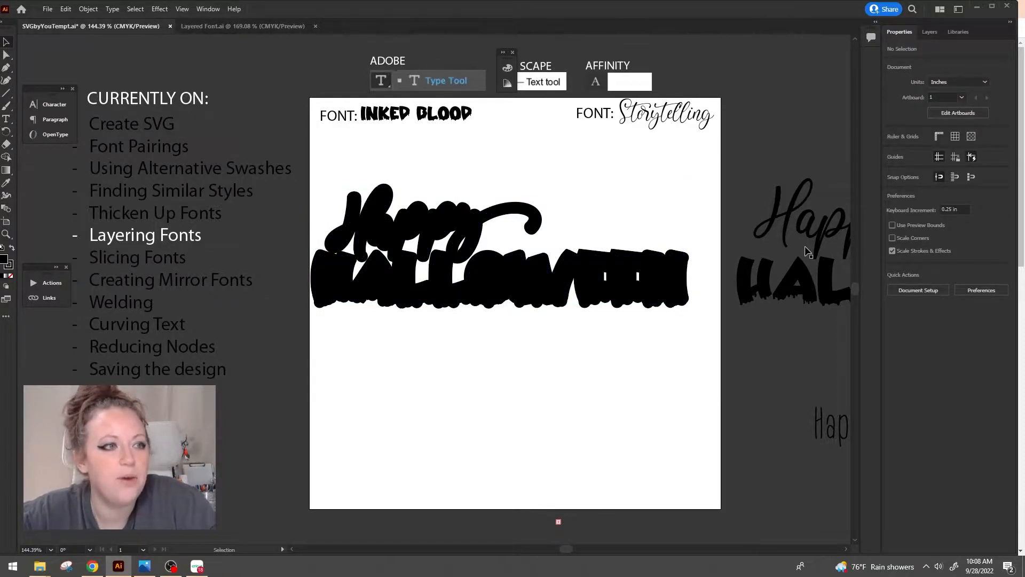
# Outline the stroke of the "Happy HALLOWEEN" lettering and unite all its pieces into one shape
pyautogui.moveTo(632, 375); pyautogui.dragTo(383, 245)
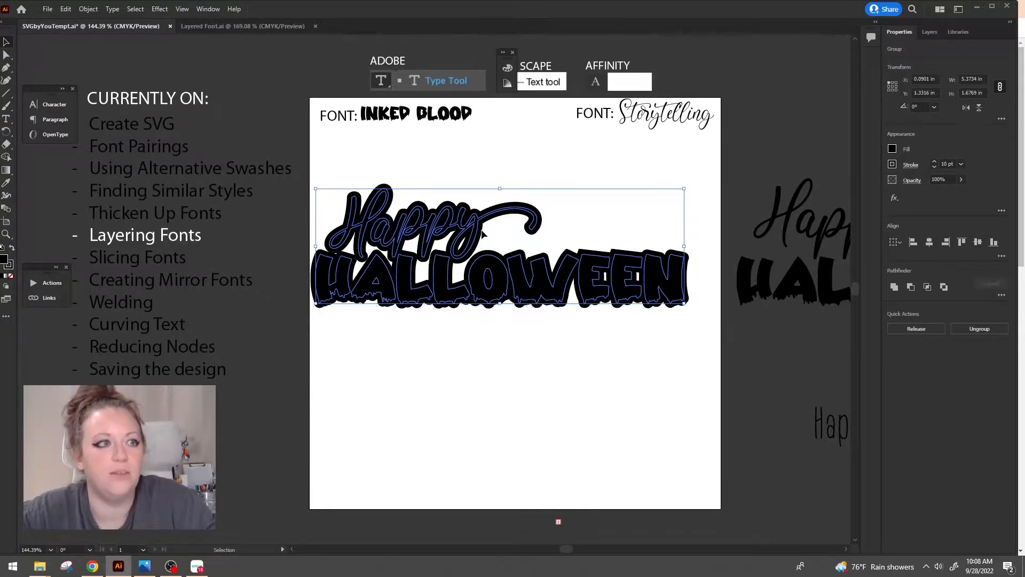
pyautogui.click(100, 13)
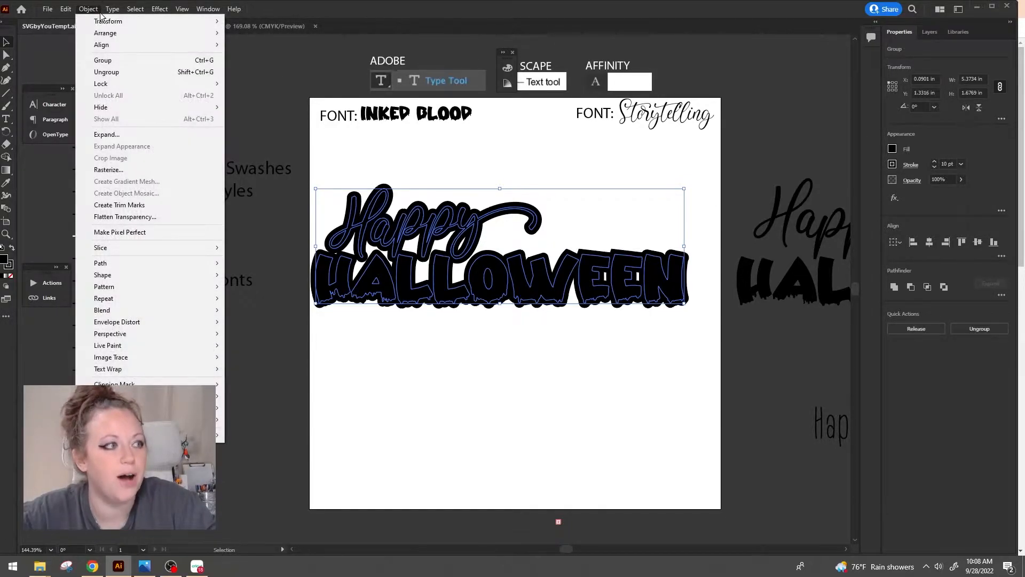
pyautogui.moveTo(144, 263)
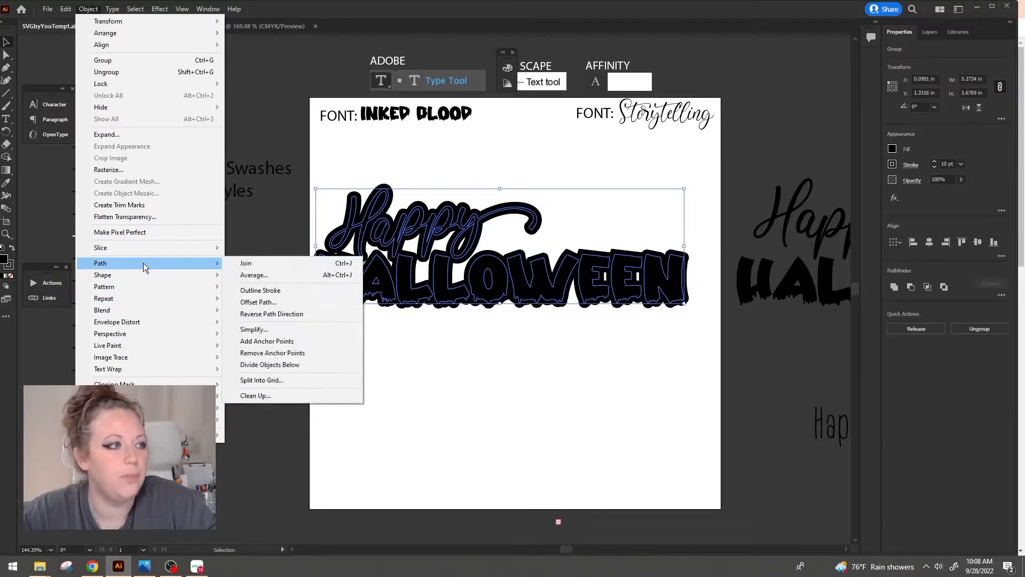
pyautogui.click(283, 290)
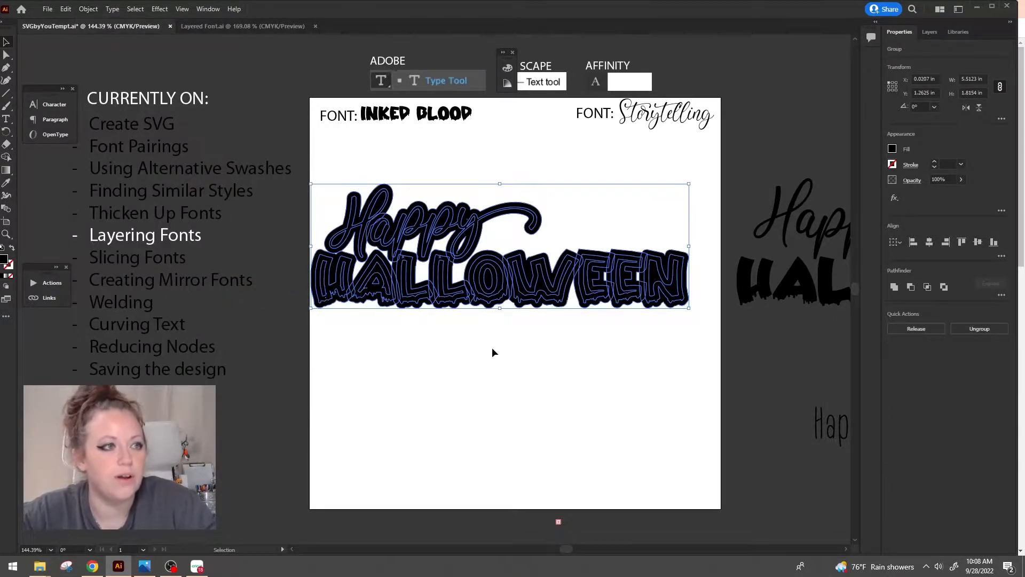
pyautogui.click(889, 288)
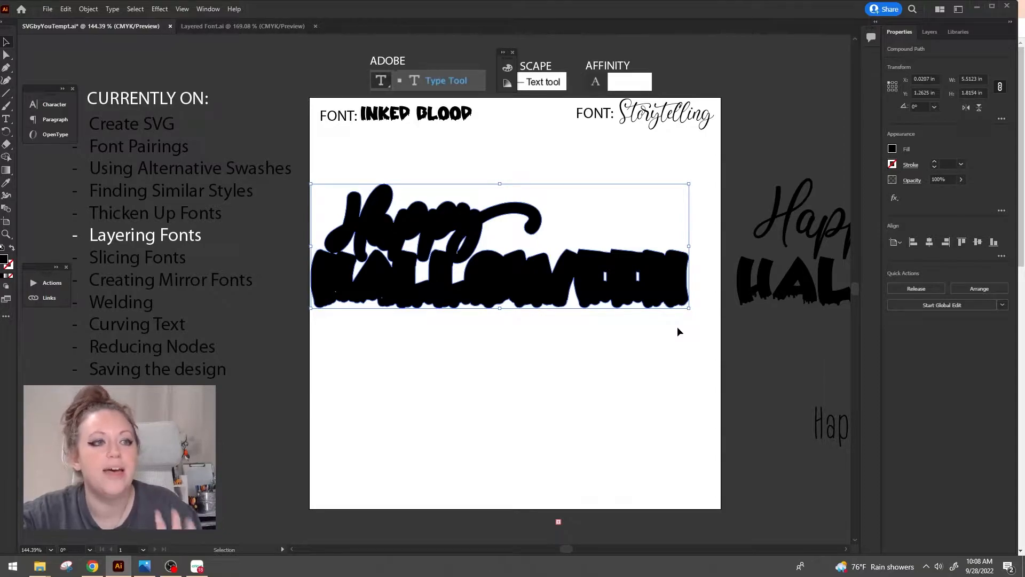
# Select the stray anchor point inside the "A" of the black HALLOWEEN offset shape
pyautogui.click(7, 235)
pyautogui.moveTo(346, 294); pyautogui.dragTo(609, 230)
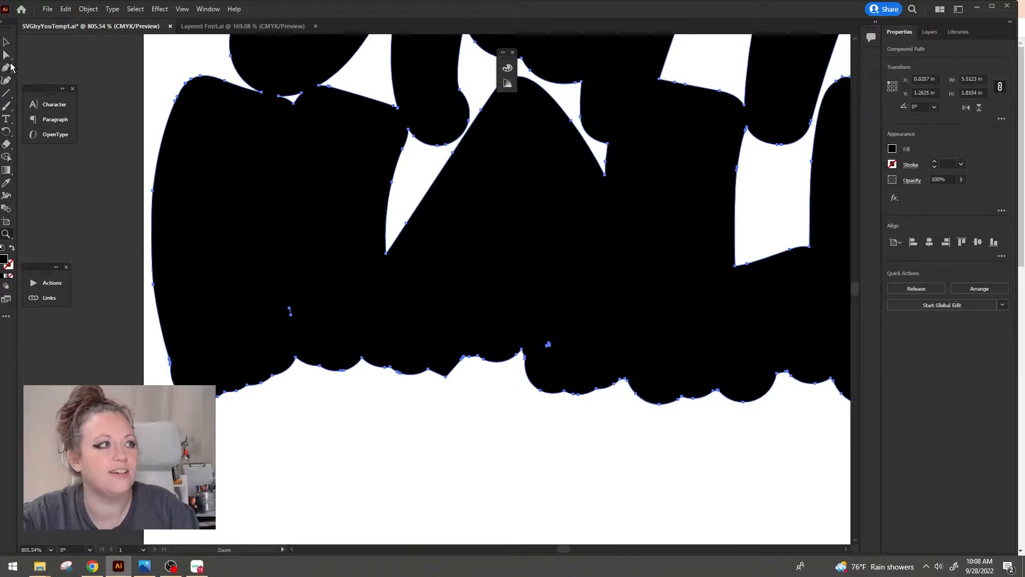
pyautogui.click(7, 55)
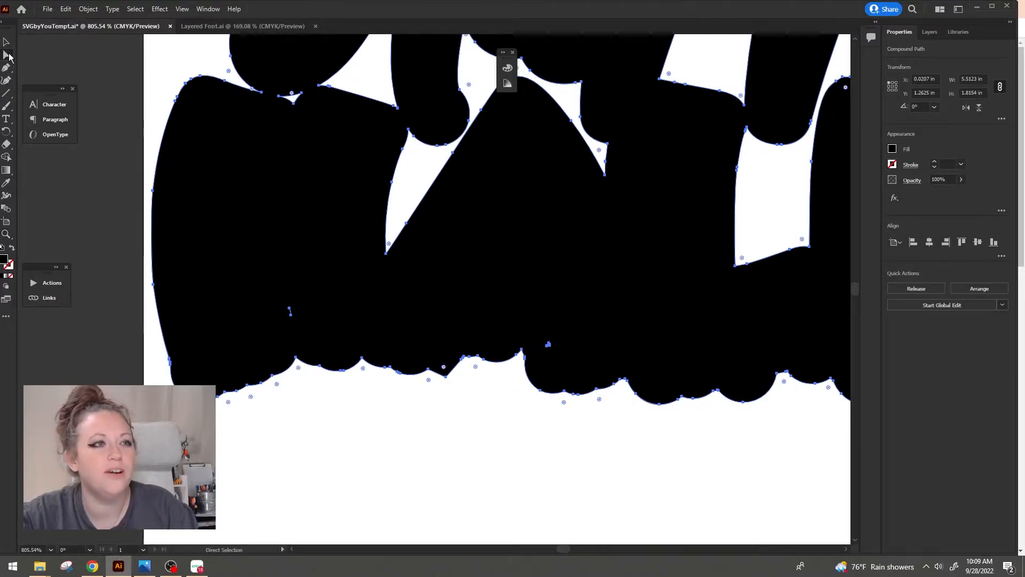
pyautogui.click(549, 345)
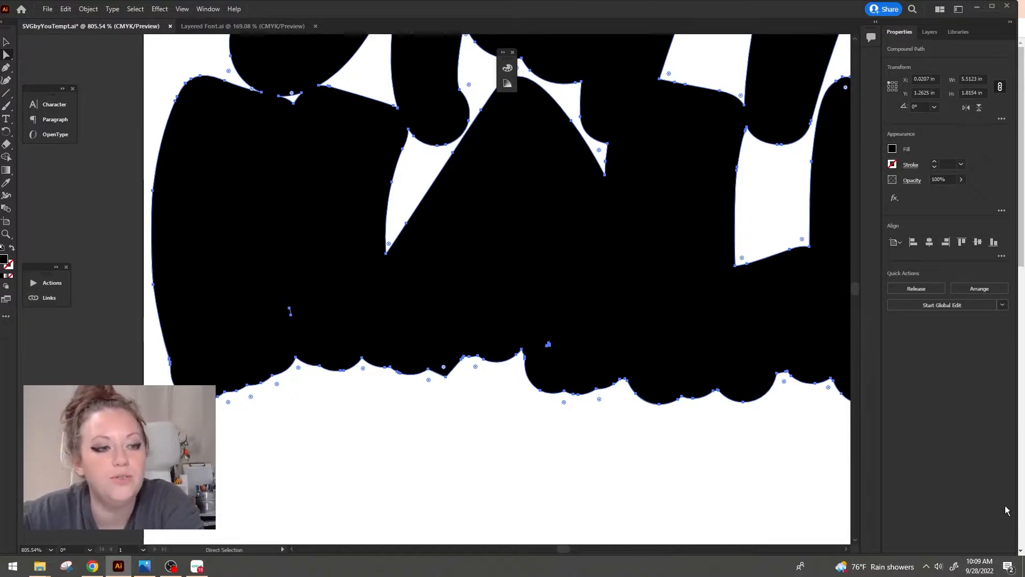
pyautogui.click(549, 344)
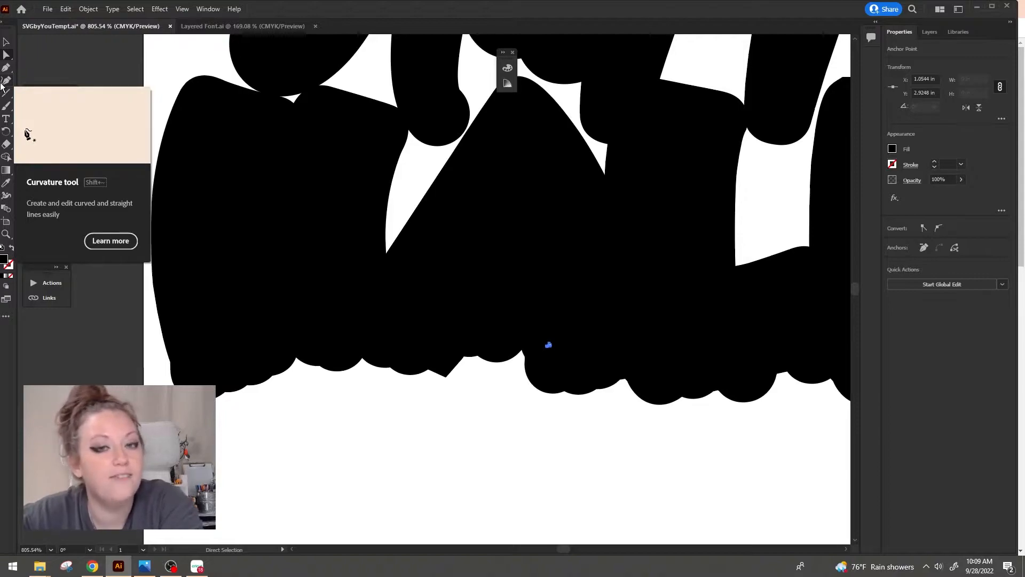
pyautogui.click(6, 42)
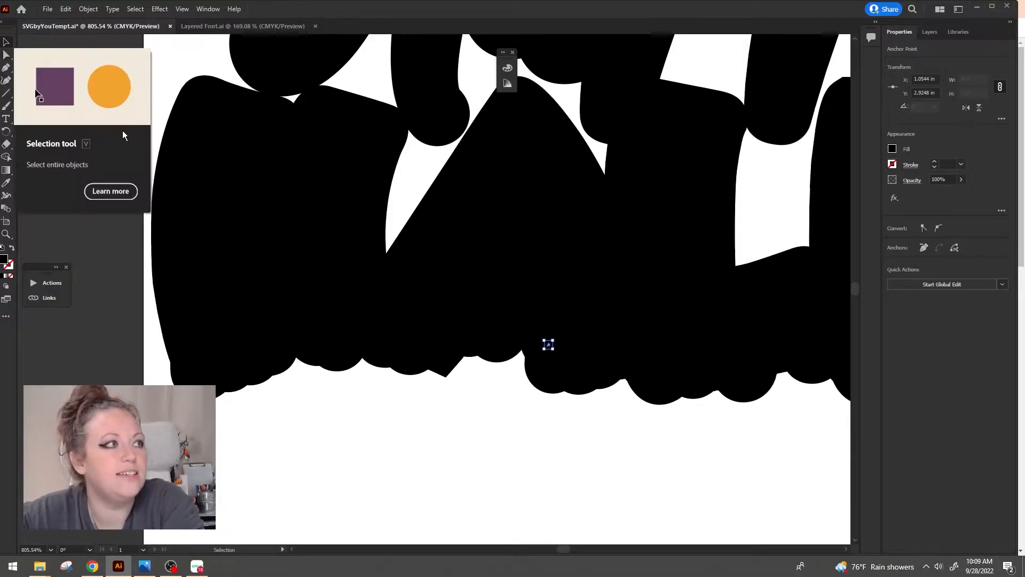
# Move the whole black offset shape as one object and undo the move
pyautogui.click(268, 282)
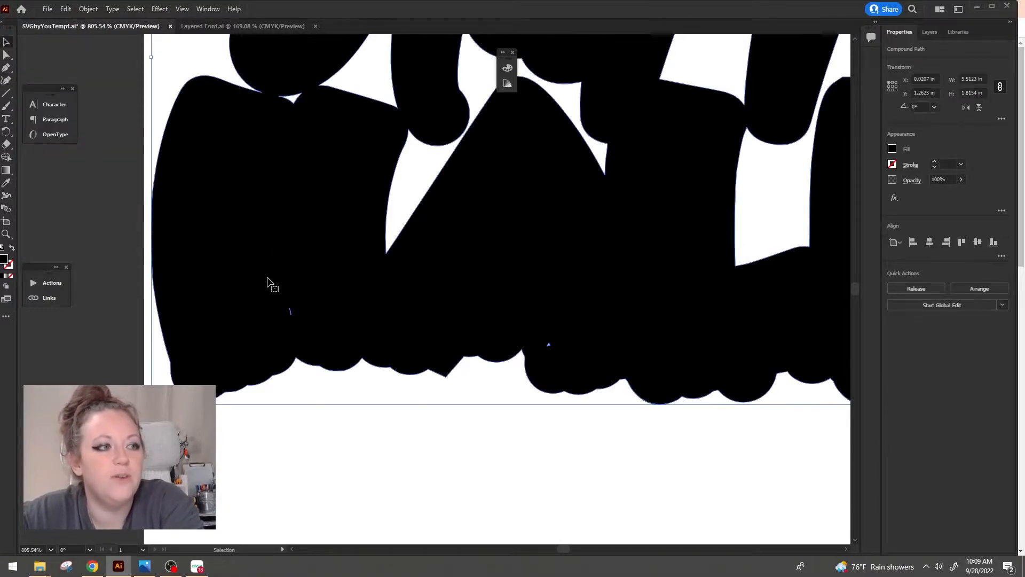
pyautogui.moveTo(268, 282); pyautogui.dragTo(345, 195)
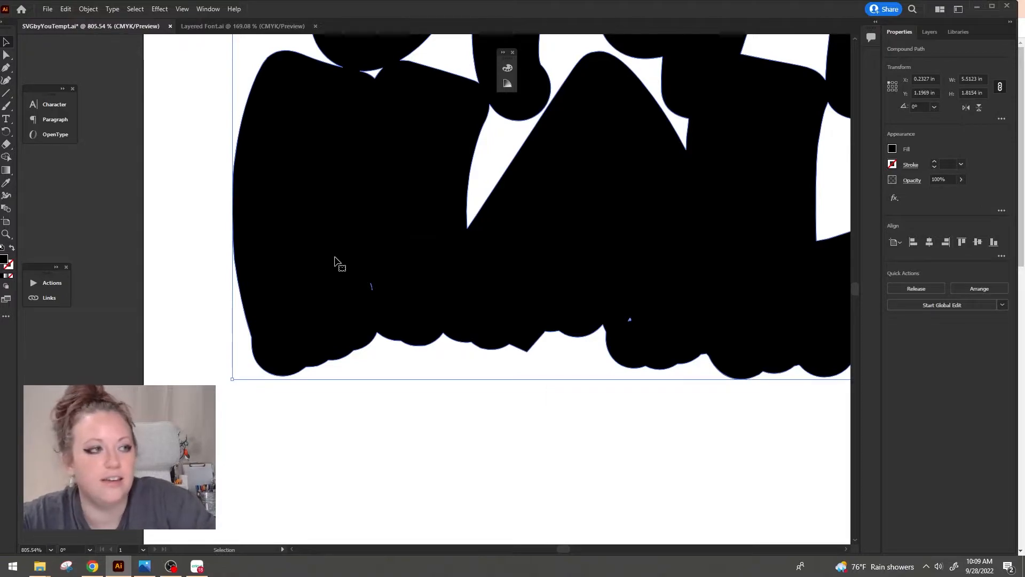
pyautogui.hotkey('ctrl', 'z')
pyautogui.hotkey('ctrl', 'z')
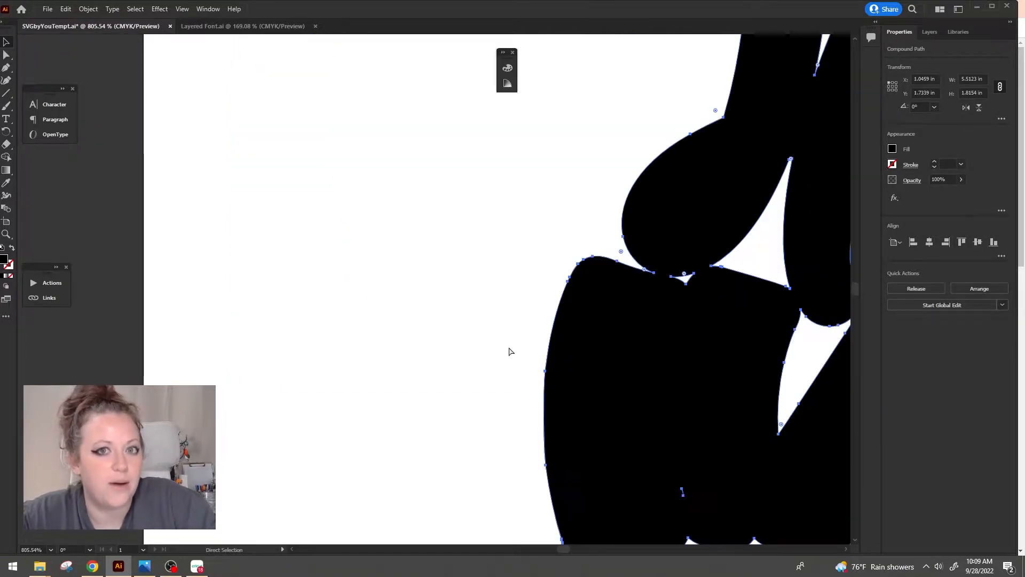
pyautogui.hotkey('ctrl', 'z')
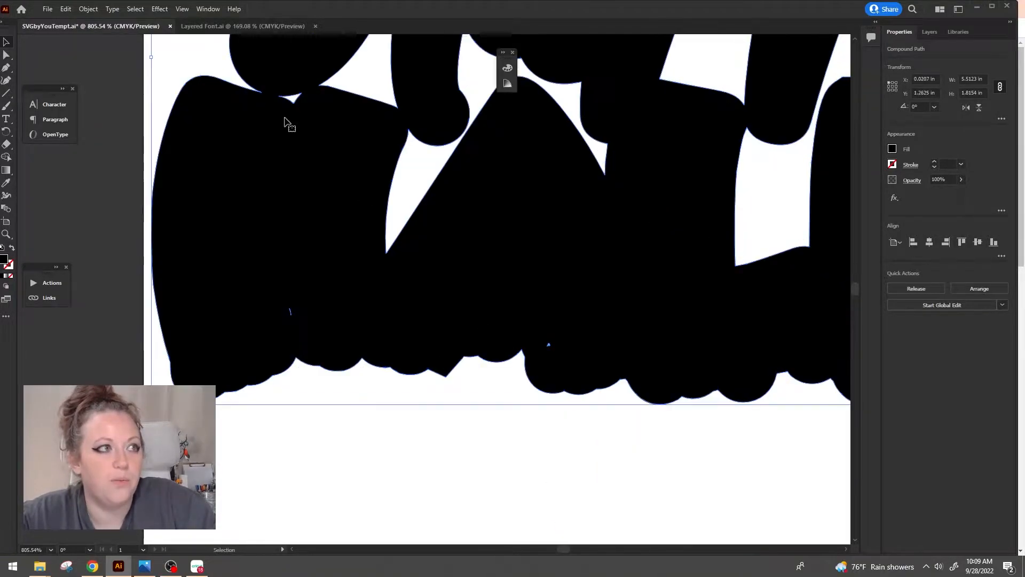
# Pull a single anchor point away from the lower edge of the "H" in the HALLOWEEN offset and undo it
pyautogui.click(7, 57)
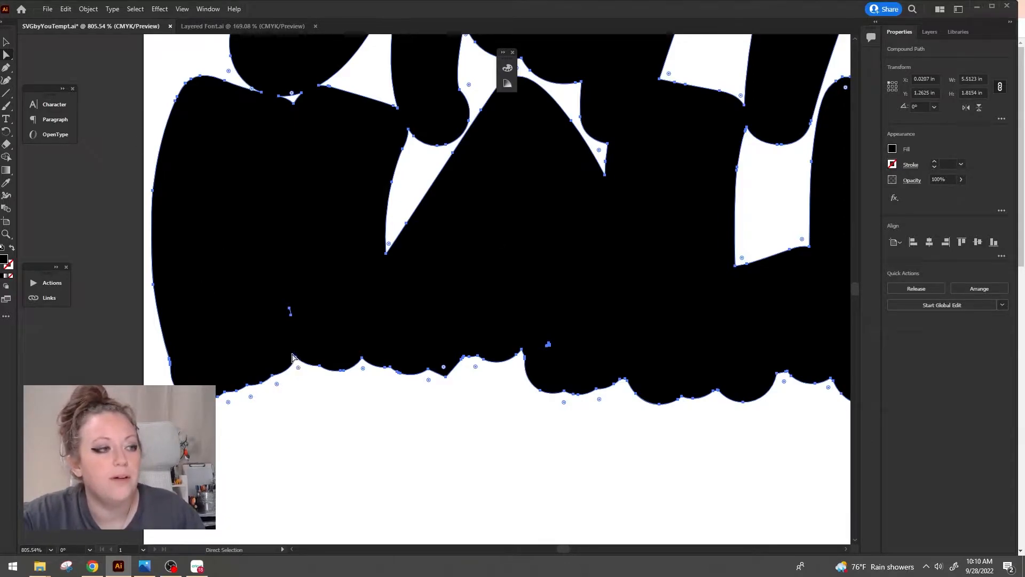
pyautogui.moveTo(295, 359); pyautogui.dragTo(140, 508)
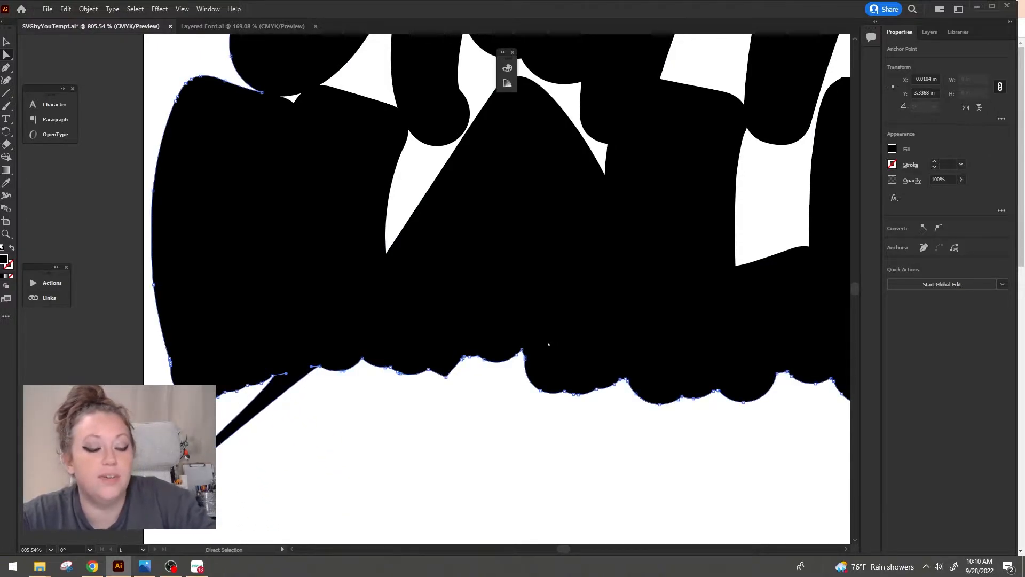
pyautogui.hotkey('ctrl', 'z')
pyautogui.hotkey('ctrl', 'z')
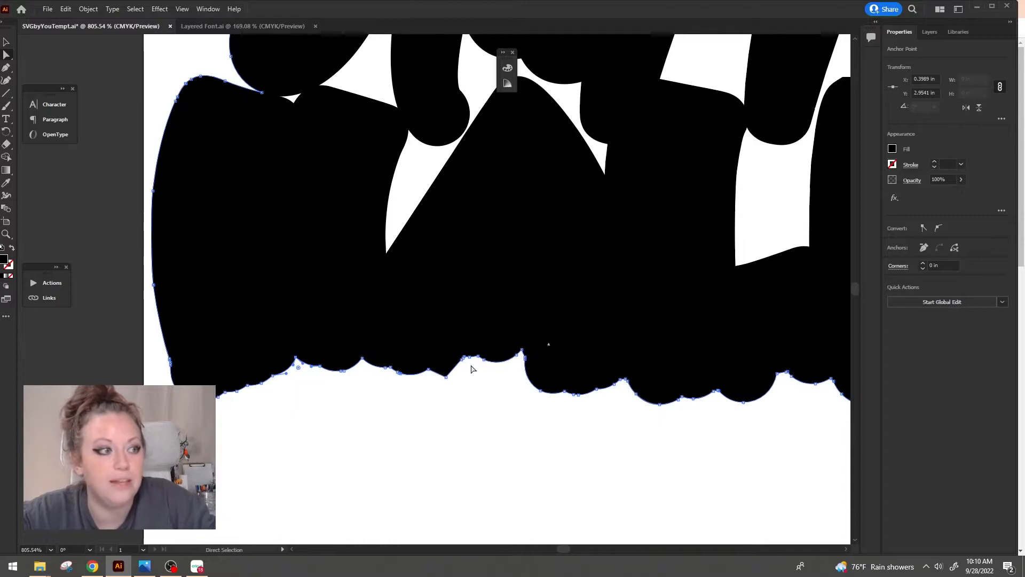
# Delete the stray anchor points inside the "A" and "H" of the HALLOWEEN offset shape
pyautogui.click(463, 267)
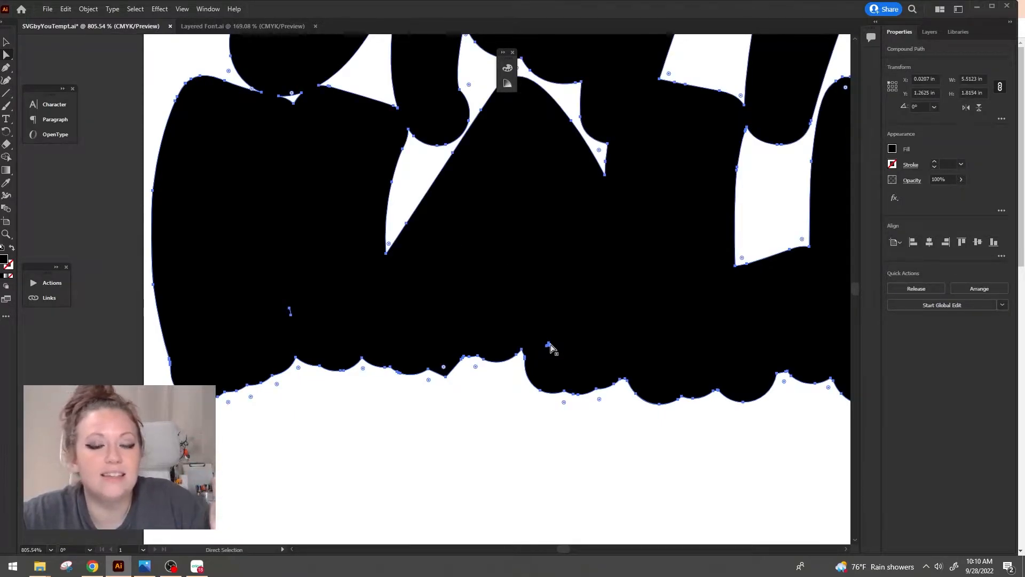
pyautogui.click(549, 345)
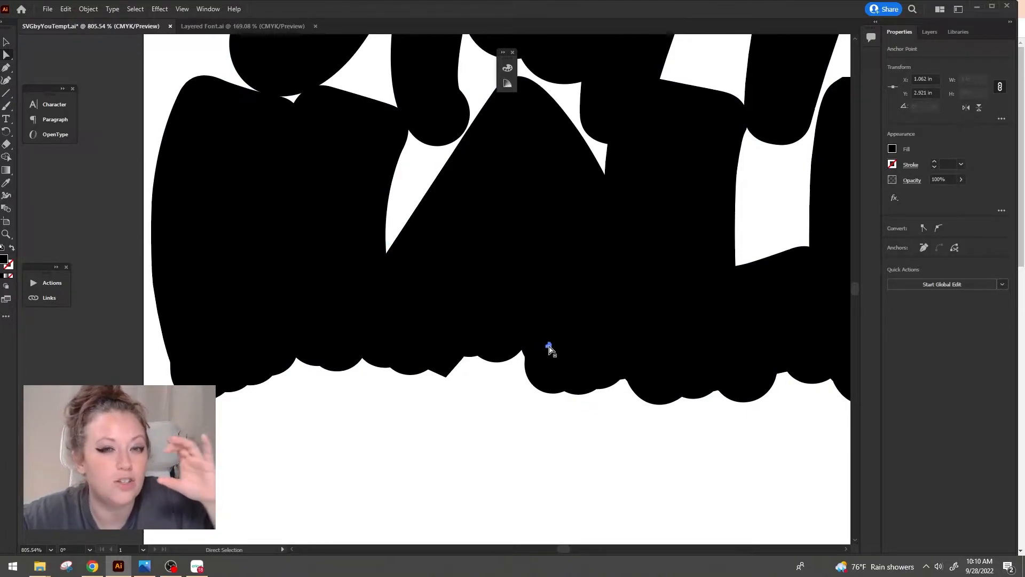
pyautogui.moveTo(549, 345); pyautogui.dragTo(547, 345)
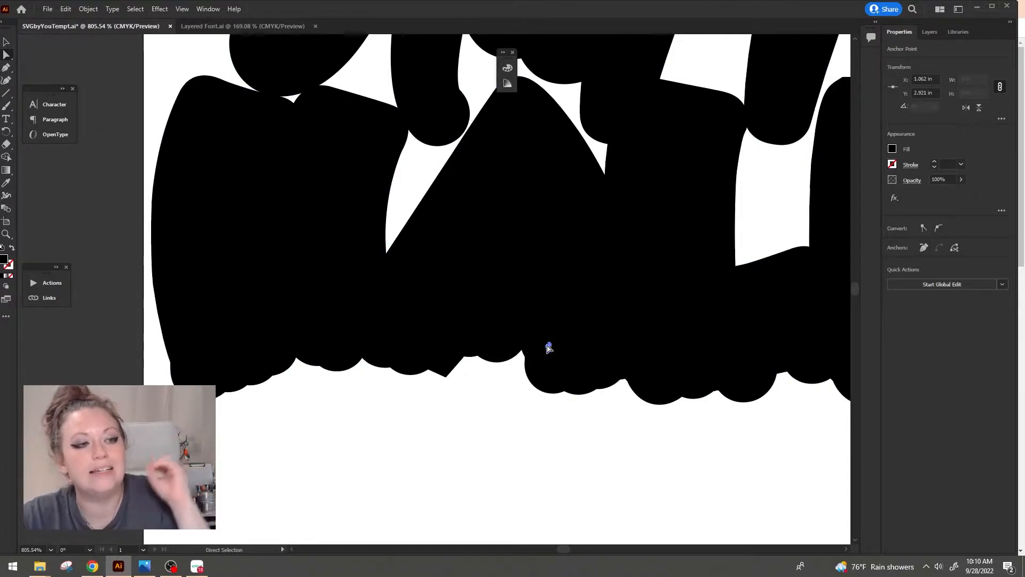
pyautogui.click(549, 350)
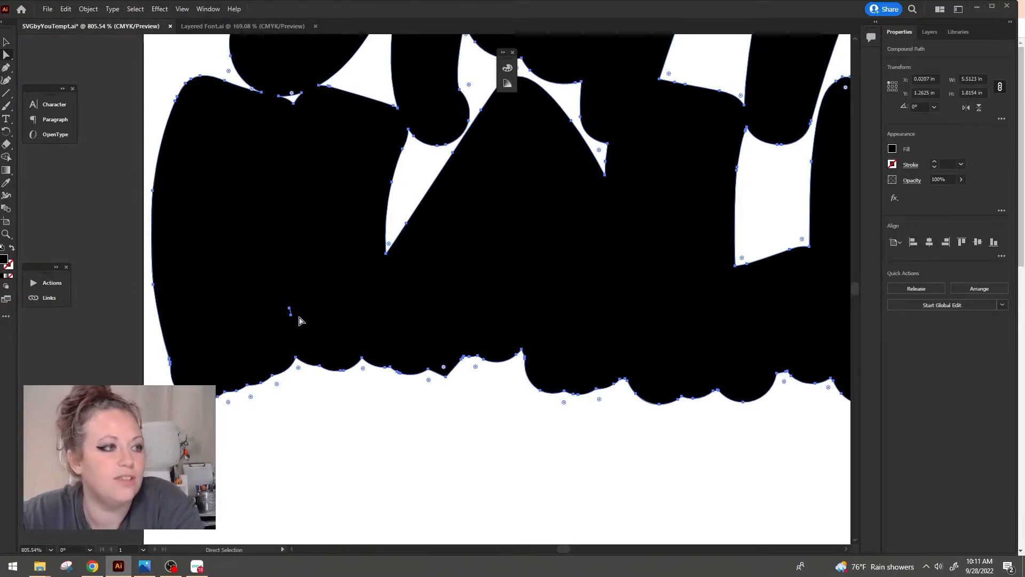
pyautogui.hotkey('ctrl', 'shift', 'a')
pyautogui.click(462, 263)
# Delete the stray anchor points near the tail of the "y" in the "Happy" offset
pyautogui.click(7, 234)
pyautogui.moveTo(384, 198); pyautogui.dragTo(273, 213)
pyautogui.scroll(2, 697, 227)
pyautogui.scroll(2, 697, 227)
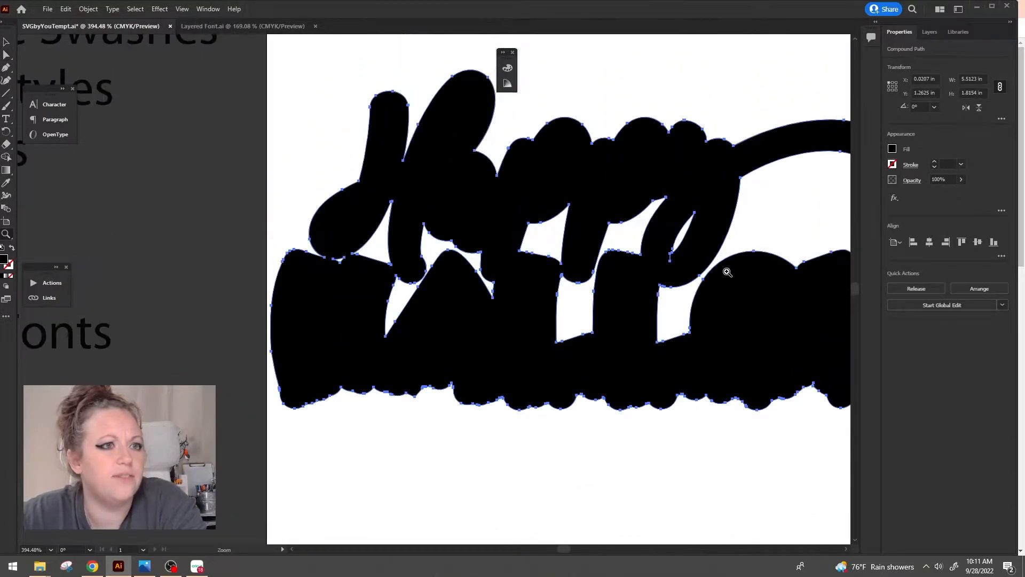
pyautogui.moveTo(689, 256); pyautogui.dragTo(733, 241)
pyautogui.click(7, 55)
pyautogui.click(541, 257)
pyautogui.press('Delete')
pyautogui.press('Delete')
pyautogui.click(539, 258)
# Check the rest of the black offset shape for remaining stray anchor points and deselect it
pyautogui.click(7, 234)
pyautogui.moveTo(508, 254); pyautogui.dragTo(387, 265)
pyautogui.moveTo(542, 319); pyautogui.dragTo(600, 258)
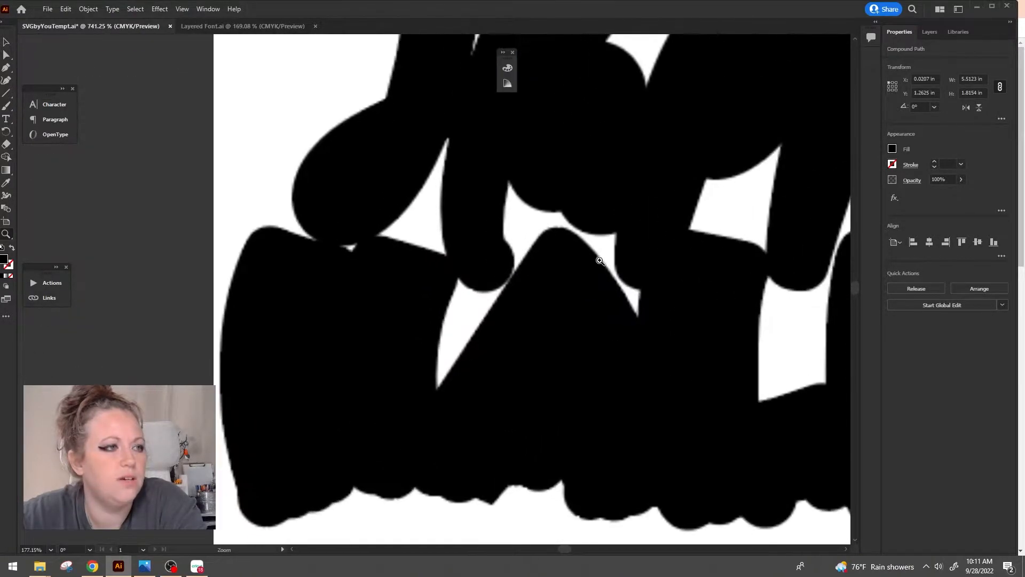
pyautogui.moveTo(313, 232); pyautogui.dragTo(194, 220)
pyautogui.moveTo(551, 231); pyautogui.dragTo(409, 218)
pyautogui.moveTo(817, 238); pyautogui.dragTo(922, 223)
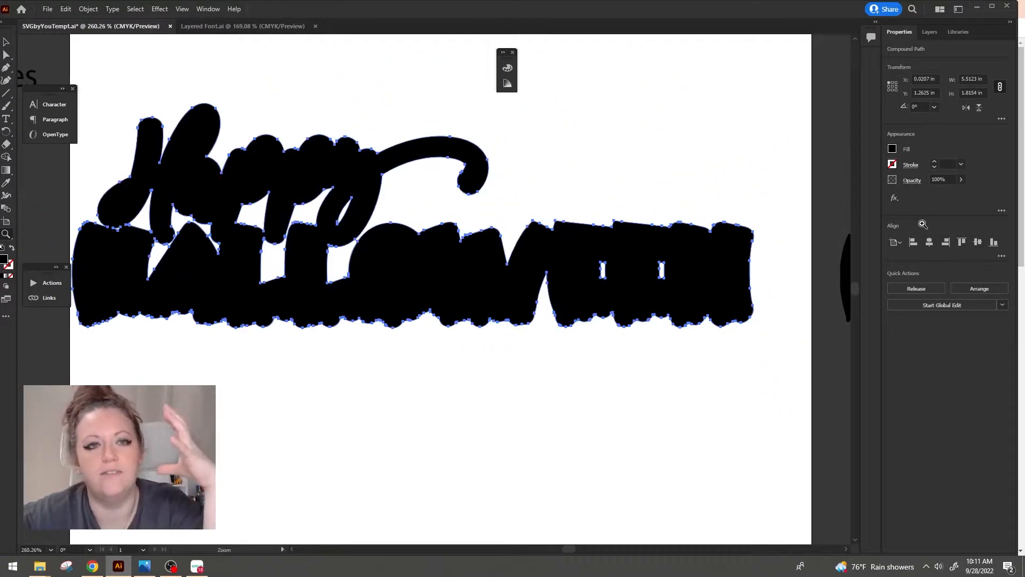
pyautogui.click(6, 42)
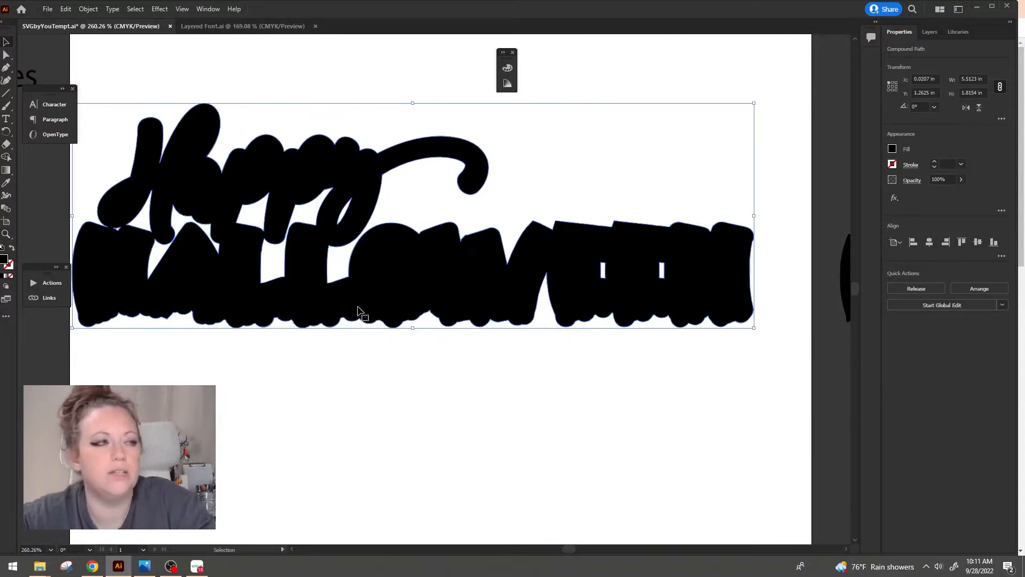
pyautogui.hotkey('ctrl', 'shift', 'a')
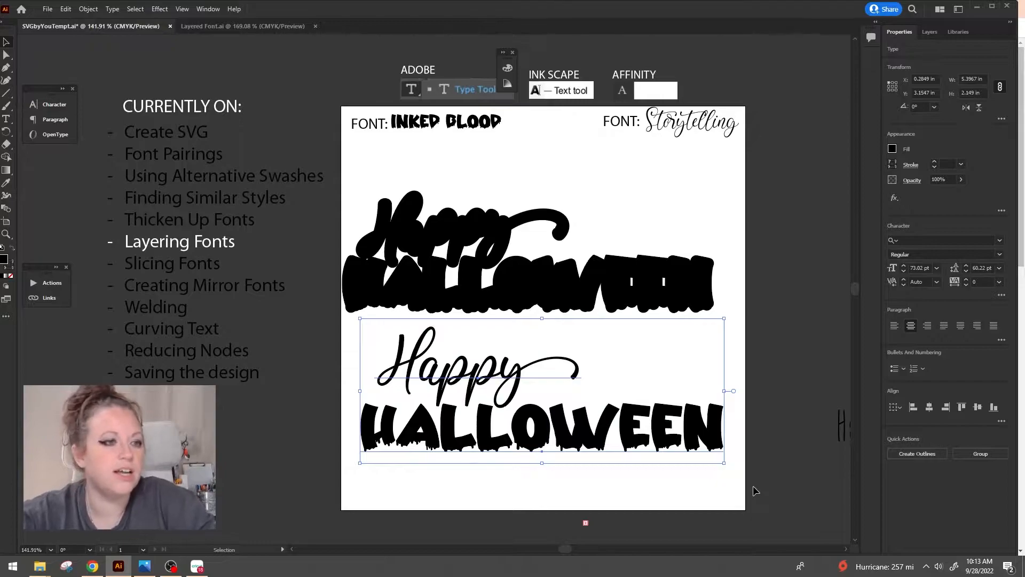
# Convert the lower "Happy HALLOWEEN" text to outlines and outline the stroke of the word "Happy"
pyautogui.rightClick(556, 427)
pyautogui.click(632, 251)
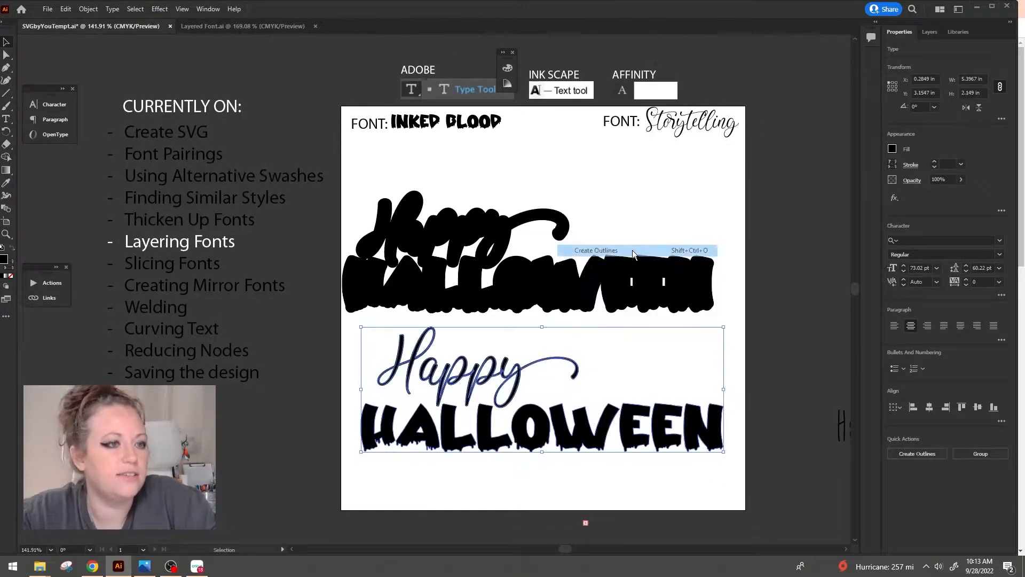
pyautogui.click(594, 485)
pyautogui.click(400, 374)
pyautogui.click(88, 9)
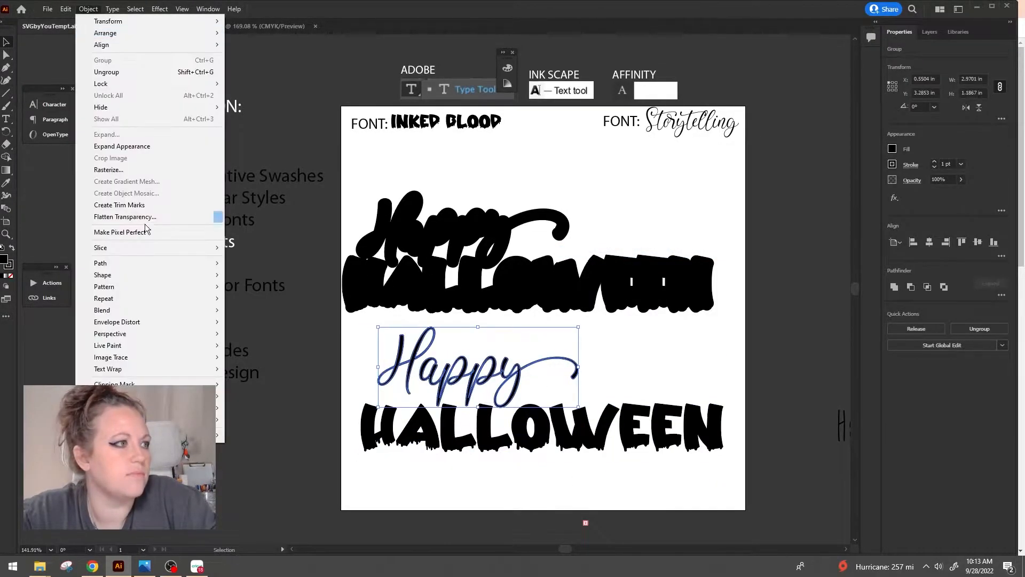
pyautogui.moveTo(150, 263)
pyautogui.click(293, 293)
pyautogui.click(420, 490)
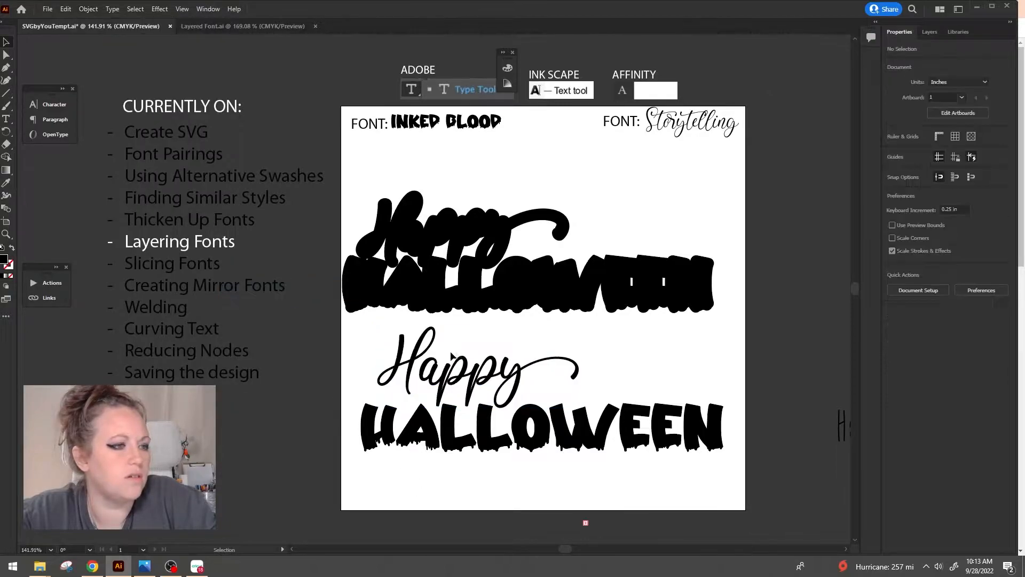
# Place both outlined words, "Happy" and "HALLOWEEN", together on top of the black offset shape
pyautogui.moveTo(355, 347); pyautogui.dragTo(604, 488)
pyautogui.click(406, 376)
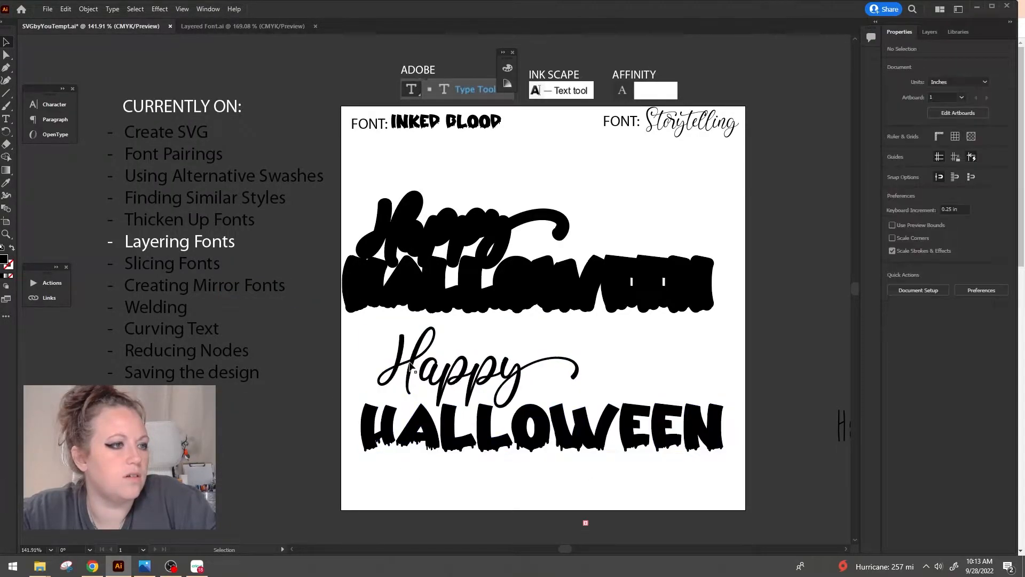
pyautogui.click(409, 363)
pyautogui.keyDown('shift'); pyautogui.click(572, 431); pyautogui.keyUp('shift')
pyautogui.moveTo(572, 432); pyautogui.dragTo(563, 294)
# Fill the outlined "Happy HALLOWEEN" lettering with orange dd9c0b and nudge it slightly up and left on its black offset
pyautogui.doubleClick(6, 262)
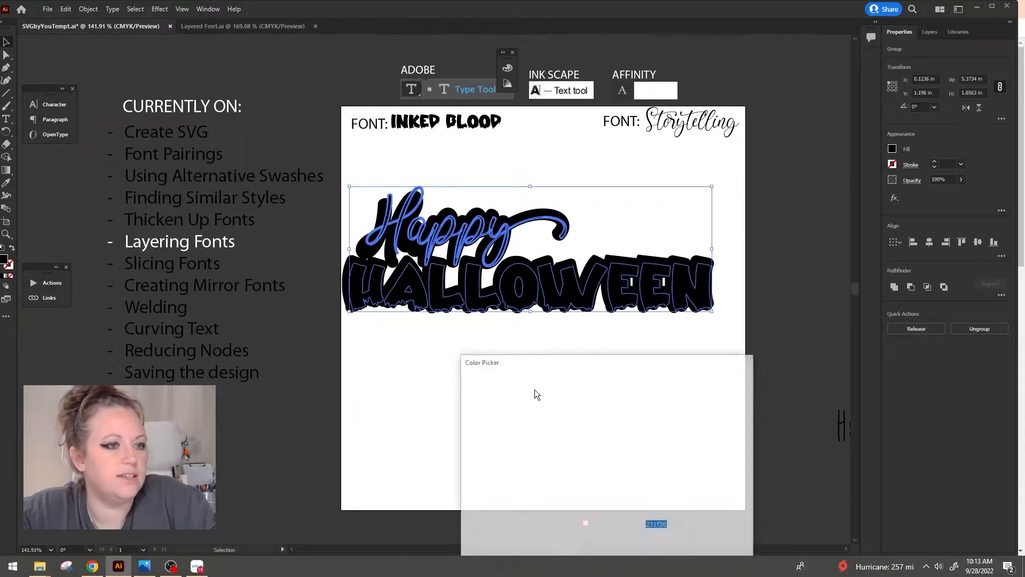
pyautogui.moveTo(624, 512); pyautogui.dragTo(624, 508)
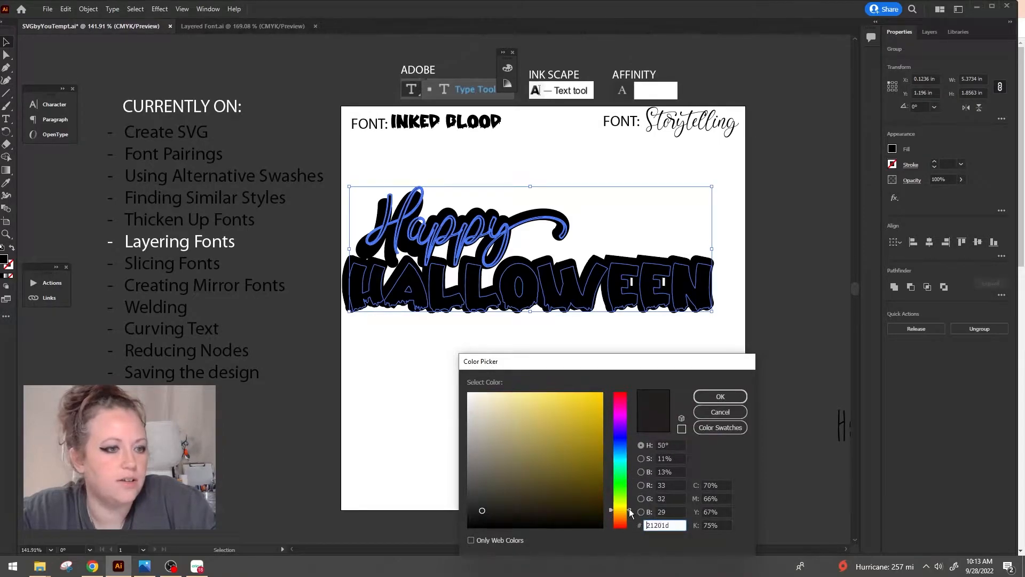
pyautogui.click(596, 411)
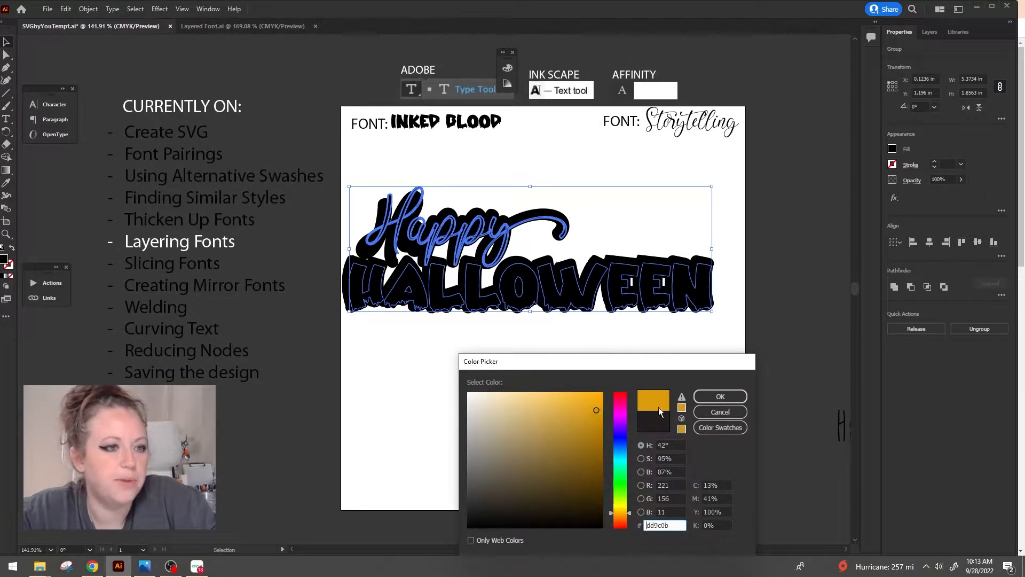
pyautogui.click(720, 397)
pyautogui.moveTo(516, 302); pyautogui.dragTo(513, 299)
pyautogui.click(550, 331)
# Recolor the word "Happy" on the top layer with purple cd28db
pyautogui.click(496, 229)
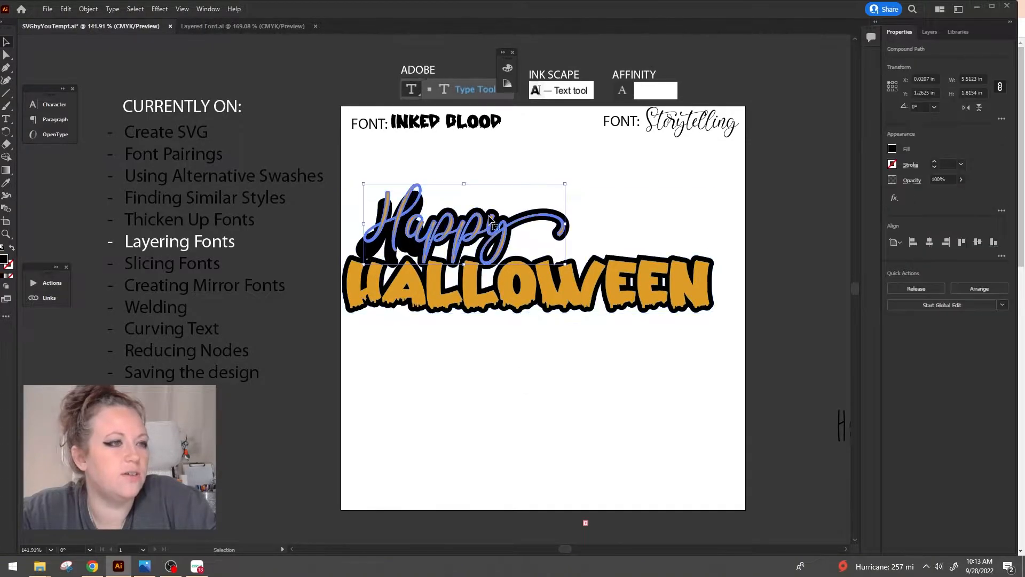
pyautogui.press('z')
pyautogui.moveTo(570, 250); pyautogui.dragTo(668, 197)
pyautogui.press('v')
pyautogui.doubleClick(7, 259)
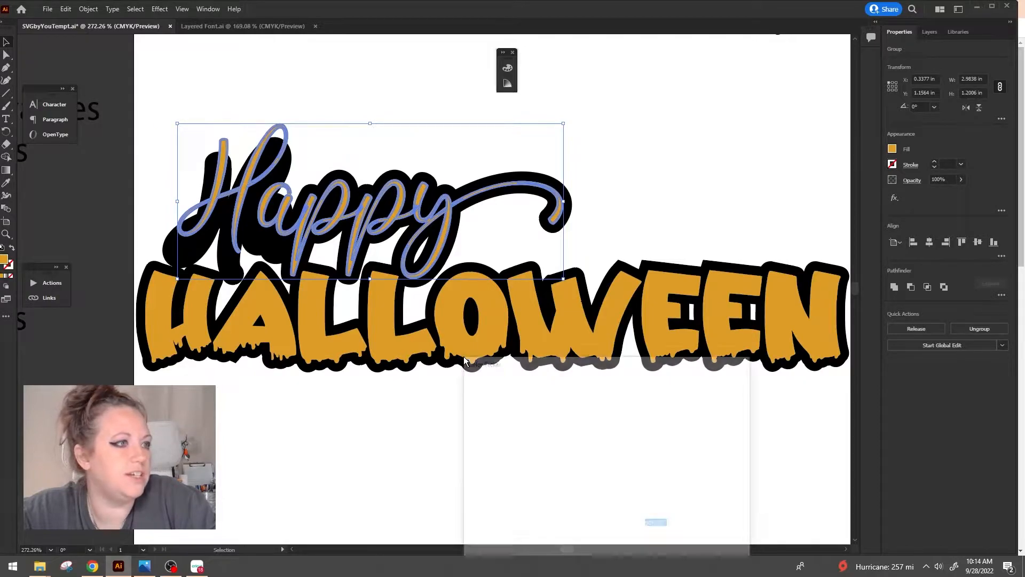
pyautogui.click(621, 419)
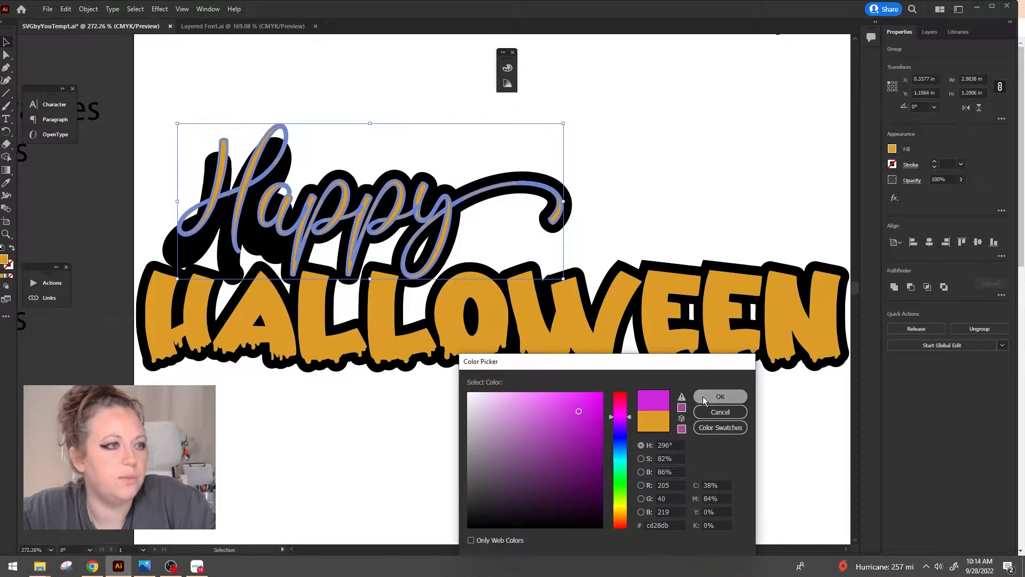
pyautogui.click(720, 397)
# Recolor the word "HALLOWEEN" on the top layer with green 58db28
pyautogui.click(387, 336)
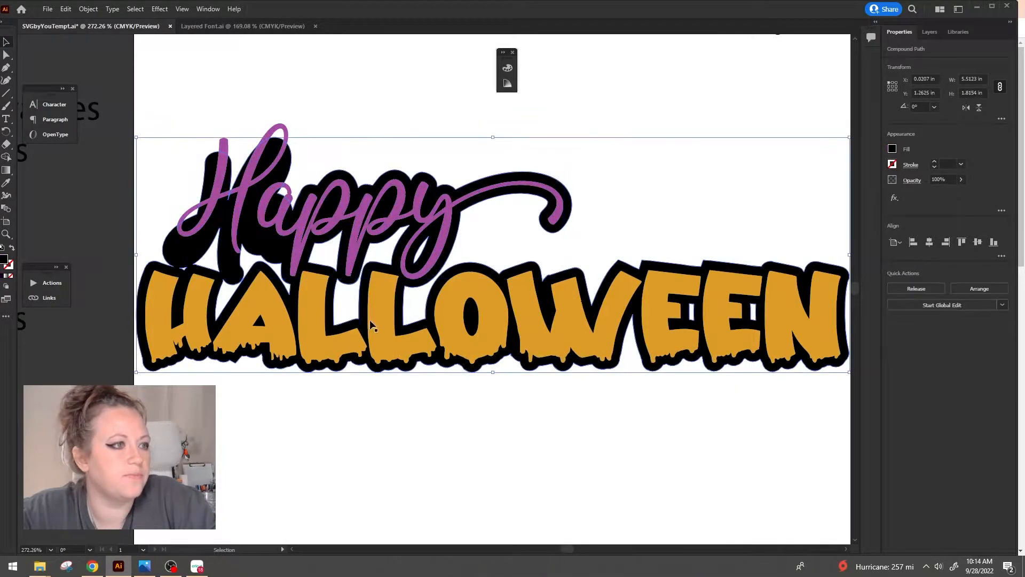
pyautogui.doubleClick(4, 260)
pyautogui.click(620, 489)
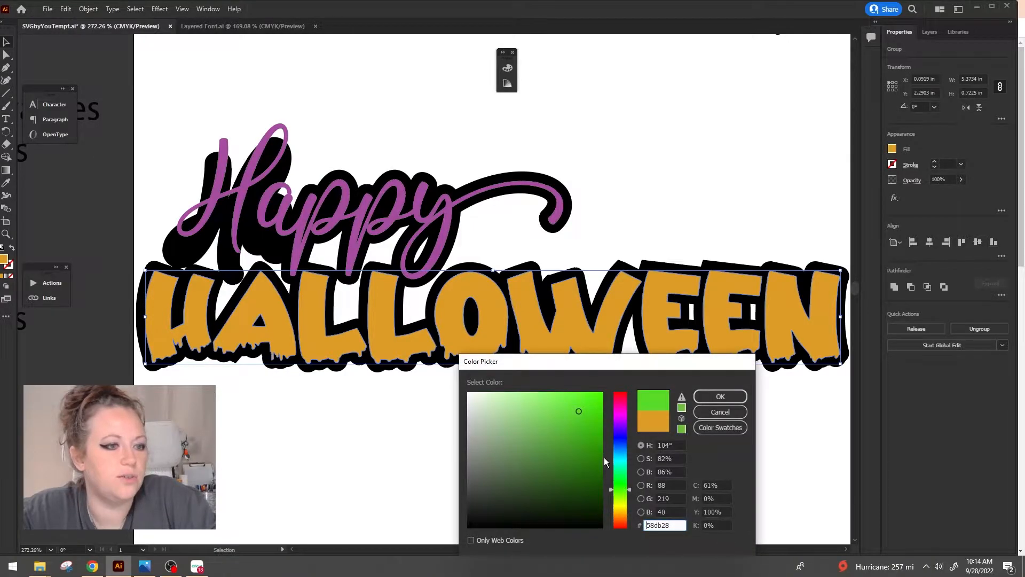
pyautogui.click(701, 398)
pyautogui.click(617, 550)
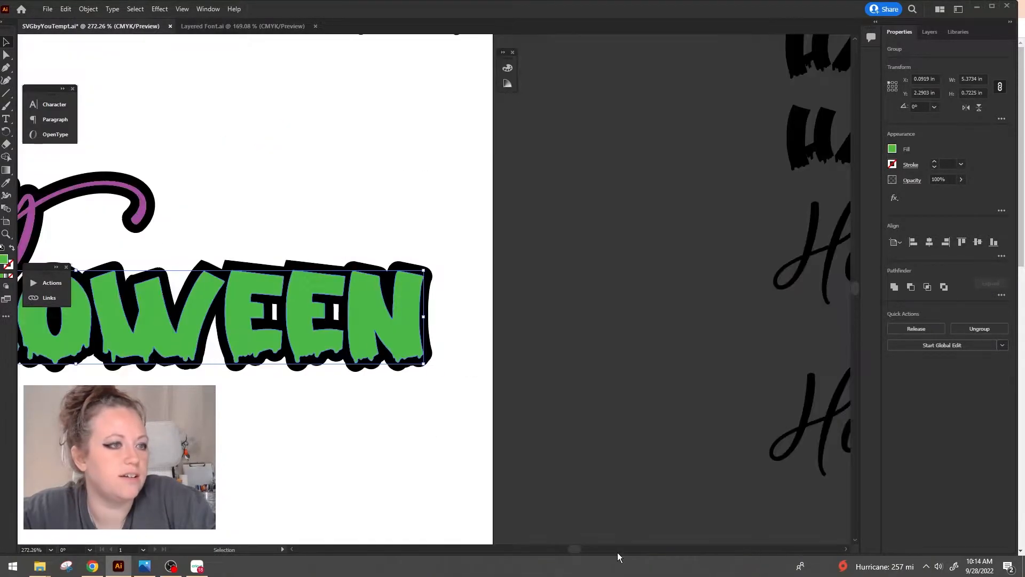
pyautogui.click(567, 549)
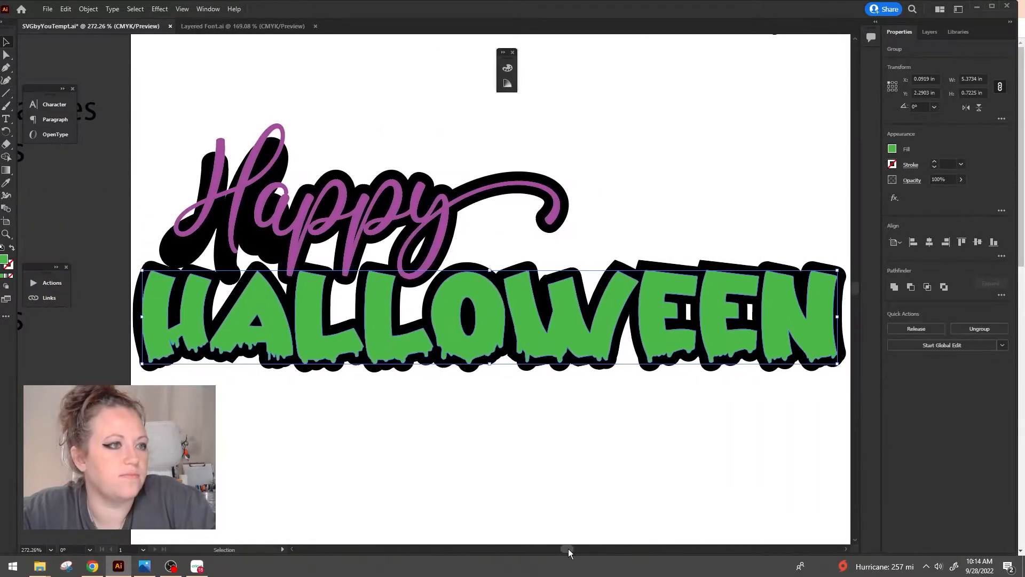
# Reposition the purple word "Happy" so it sits centered on its black offset
pyautogui.click(278, 216)
pyautogui.doubleClick(280, 215)
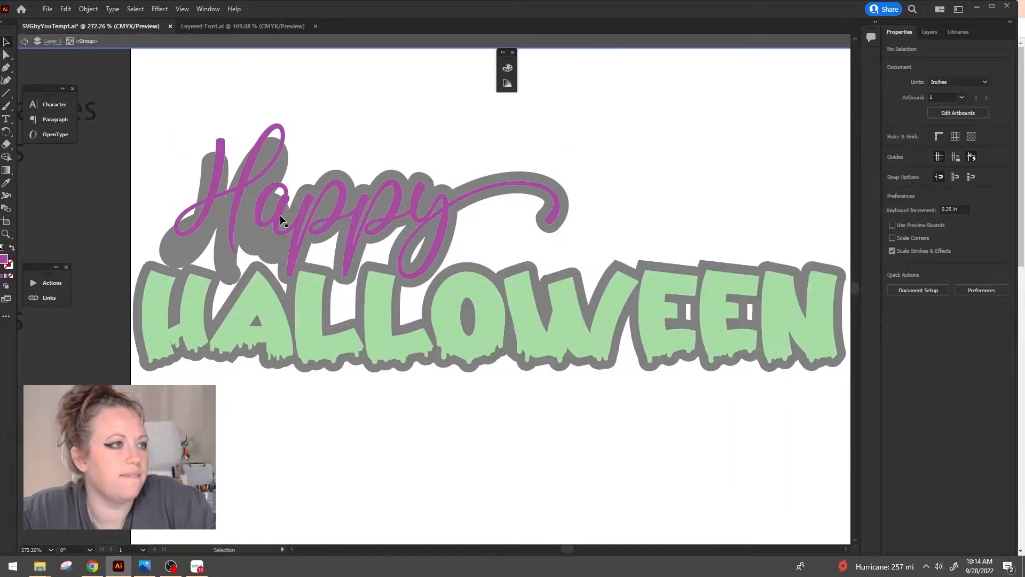
pyautogui.moveTo(273, 233); pyautogui.dragTo(263, 247)
pyautogui.moveTo(225, 201); pyautogui.dragTo(234, 205)
pyautogui.click(389, 84)
pyautogui.doubleClick(389, 84)
pyautogui.click(605, 402)
pyautogui.click(817, 309)
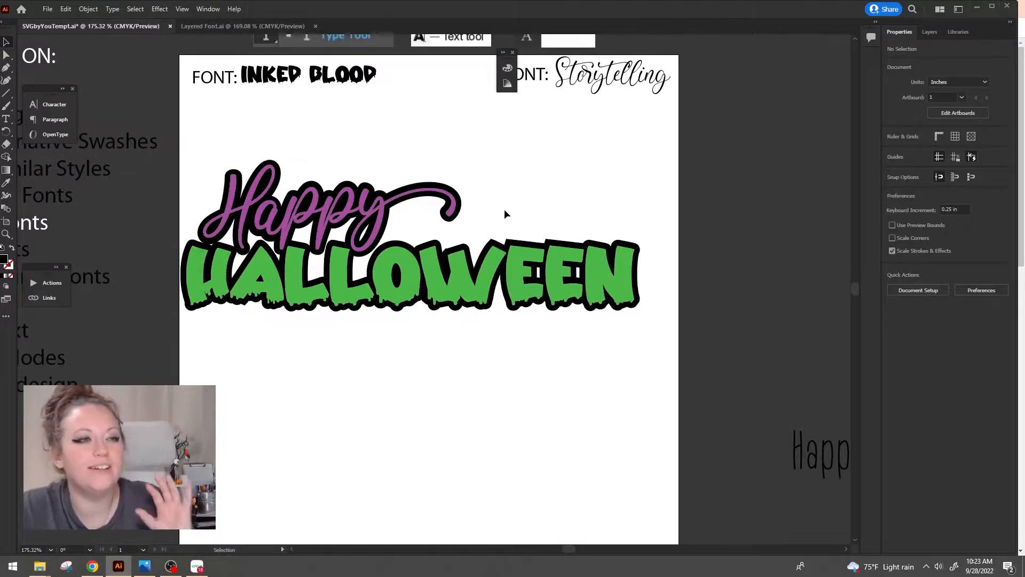
# Delete the stray corner anchor point on the black offset's edge in the notch above the W of "HALLOWEEN"
pyautogui.press('z')
pyautogui.moveTo(474, 284); pyautogui.dragTo(502, 284)
pyautogui.moveTo(433, 222); pyautogui.dragTo(693, 126)
pyautogui.click(7, 55)
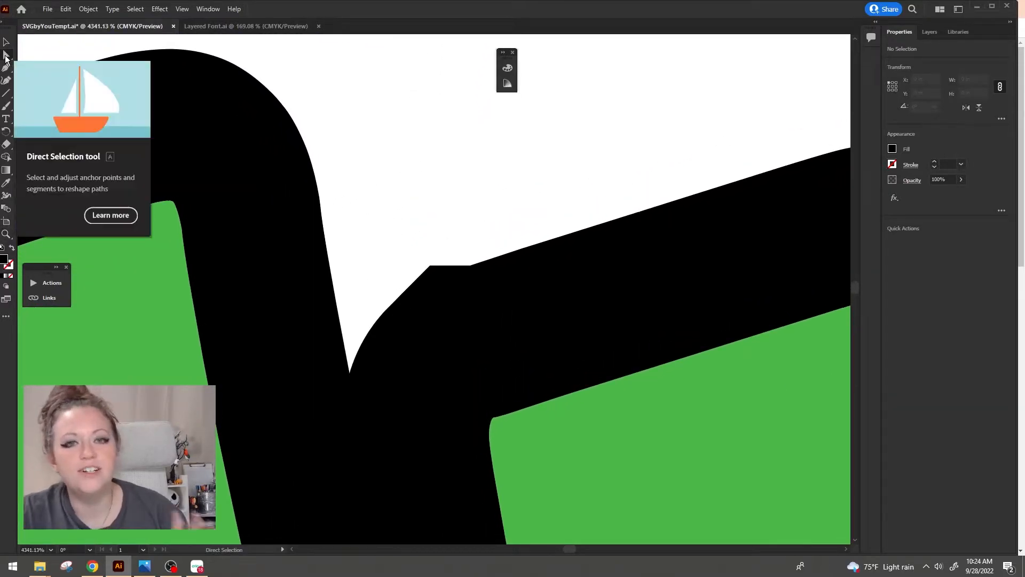
pyautogui.click(431, 271)
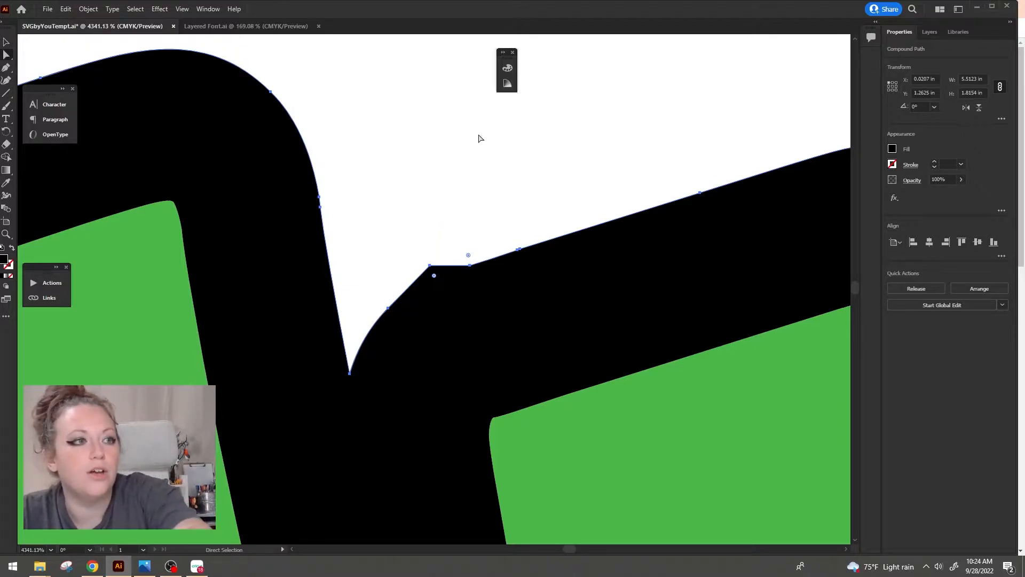
pyautogui.press('-')
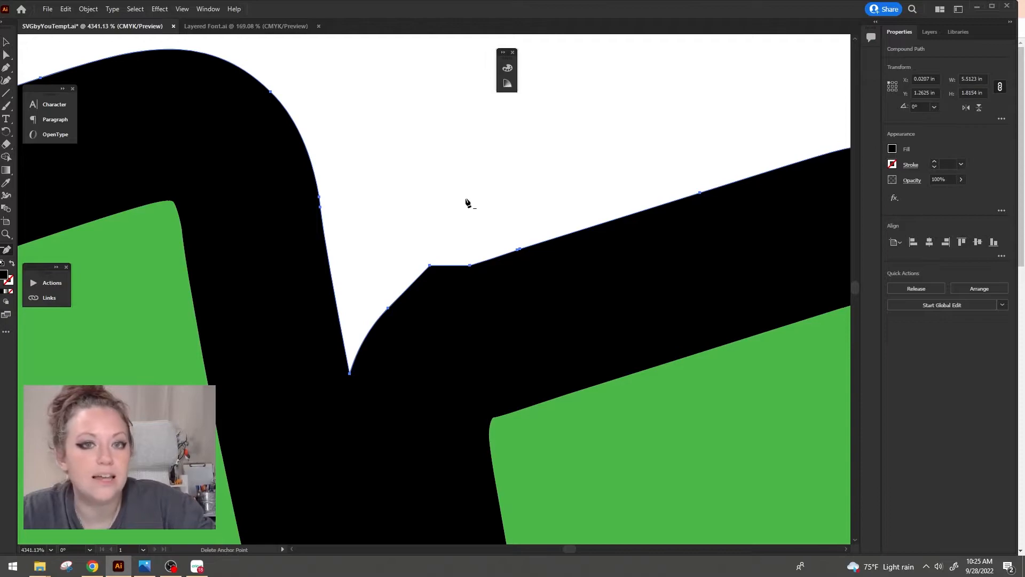
pyautogui.click(431, 267)
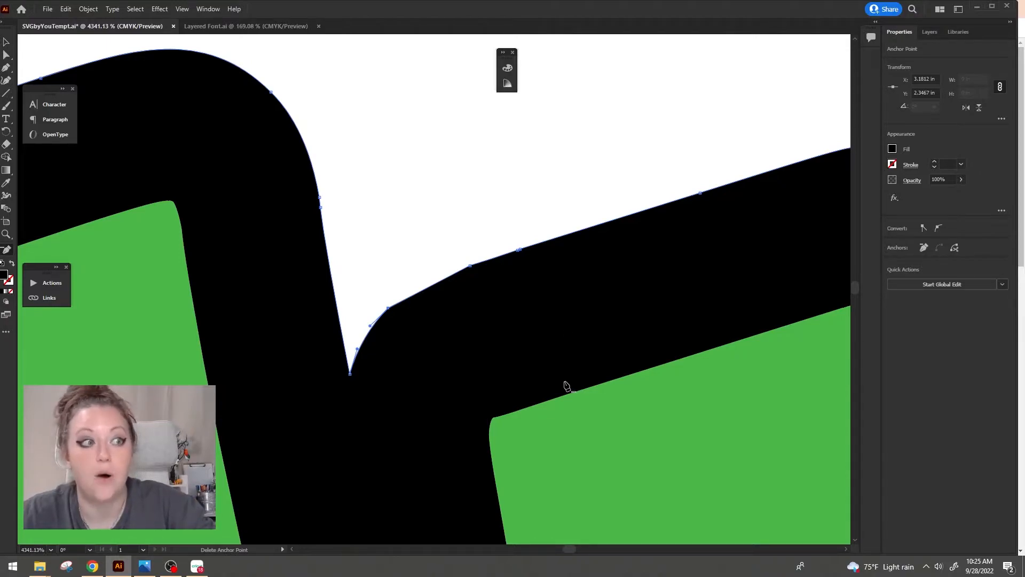
# Delete the extra anchor point on the black offset's upper edge above the N of "HALLOWEEN" and deselect the shape
pyautogui.click(8, 235)
pyautogui.moveTo(480, 179); pyautogui.dragTo(301, 188)
pyautogui.moveTo(600, 131); pyautogui.dragTo(392, 142)
pyautogui.moveTo(672, 137); pyautogui.dragTo(571, 141)
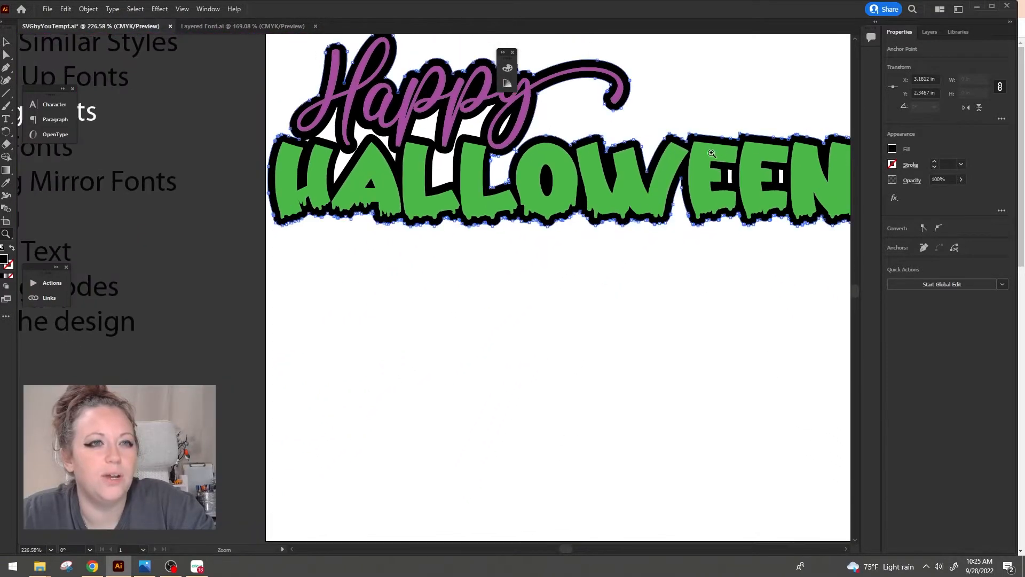
pyautogui.moveTo(814, 123)
pyautogui.mouseDown()
pyautogui.moveTo(819, 141)
pyautogui.moveTo(795, 91)
pyautogui.moveTo(750, 153)
pyautogui.moveTo(833, 127)
pyautogui.mouseUp()
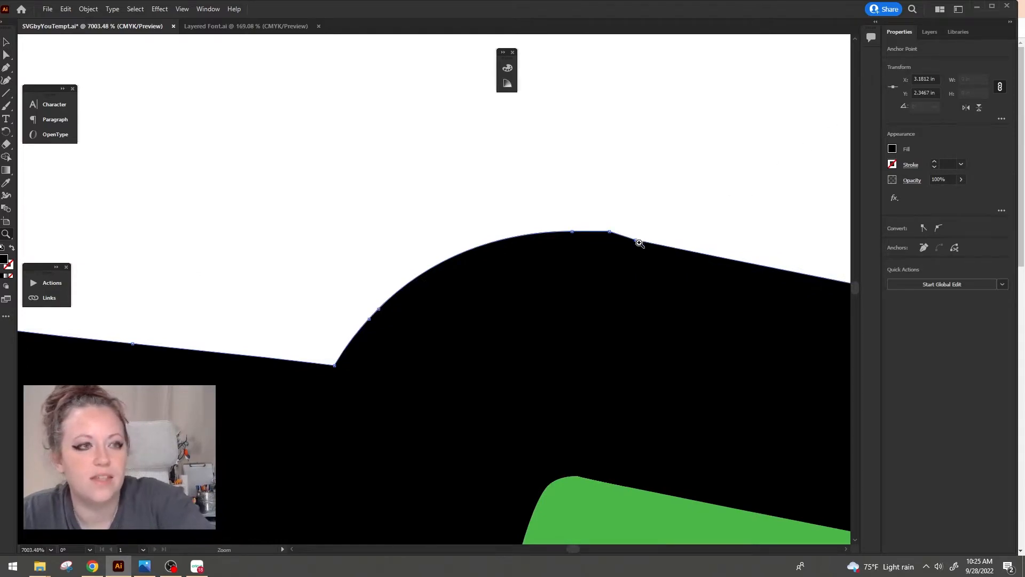
pyautogui.press('-')
pyautogui.click(610, 232)
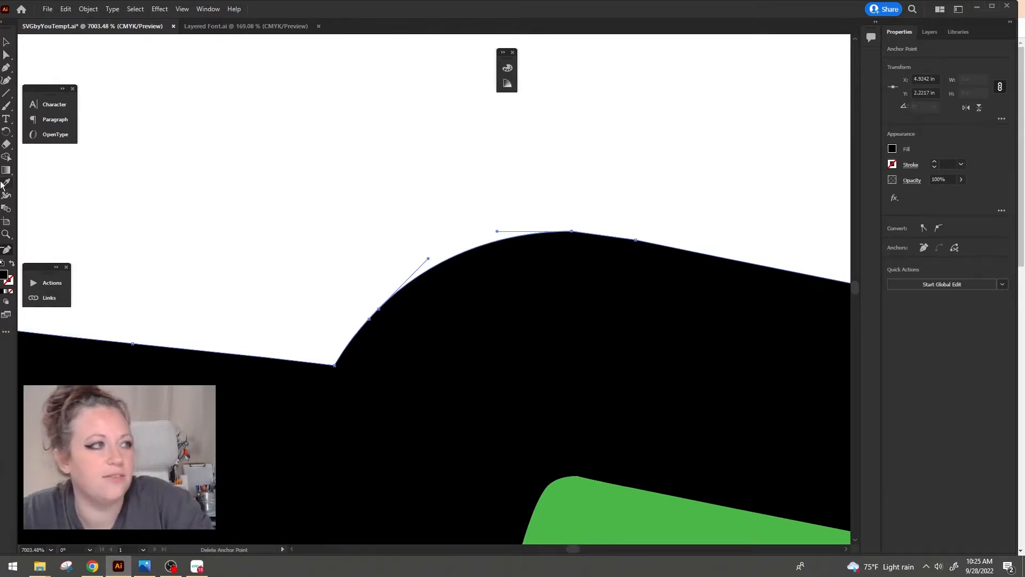
pyautogui.click(6, 233)
pyautogui.moveTo(446, 128); pyautogui.dragTo(291, 145)
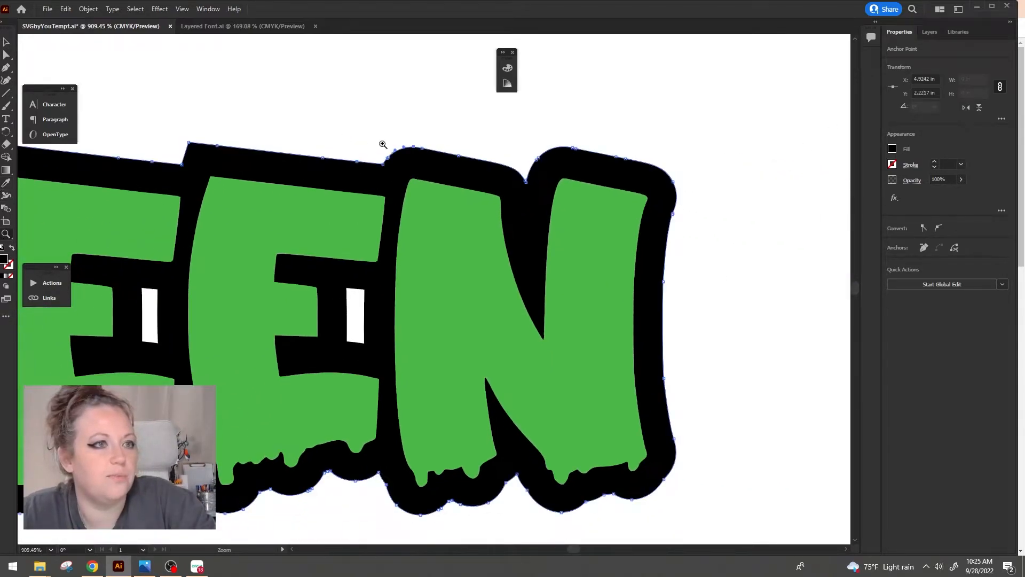
pyautogui.moveTo(529, 359); pyautogui.dragTo(397, 378)
pyautogui.click(6, 42)
pyautogui.click(525, 495)
pyautogui.moveTo(575, 547); pyautogui.dragTo(570, 547)
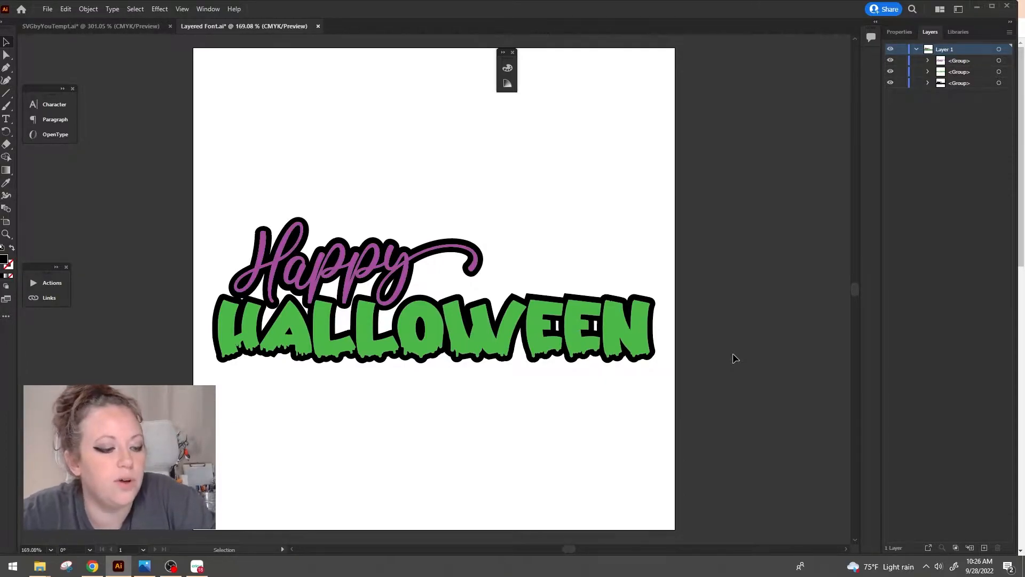
# Save the Layered Font document as an SVG file in the SVG by You folder with the default SVG options
pyautogui.hotkey('ctrl', 'shift', 's')
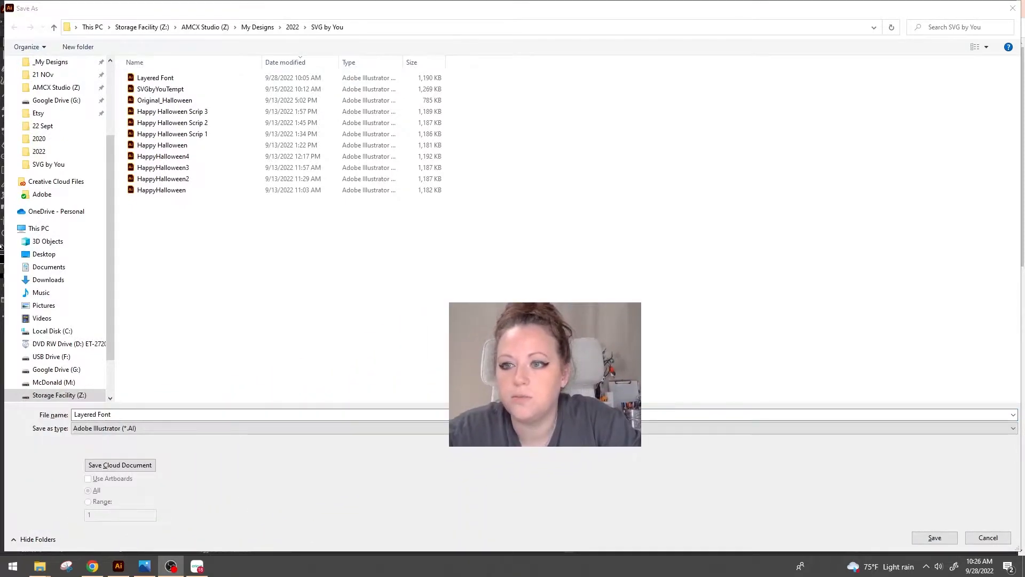
pyautogui.doubleClick(132, 414)
pyautogui.click(135, 414)
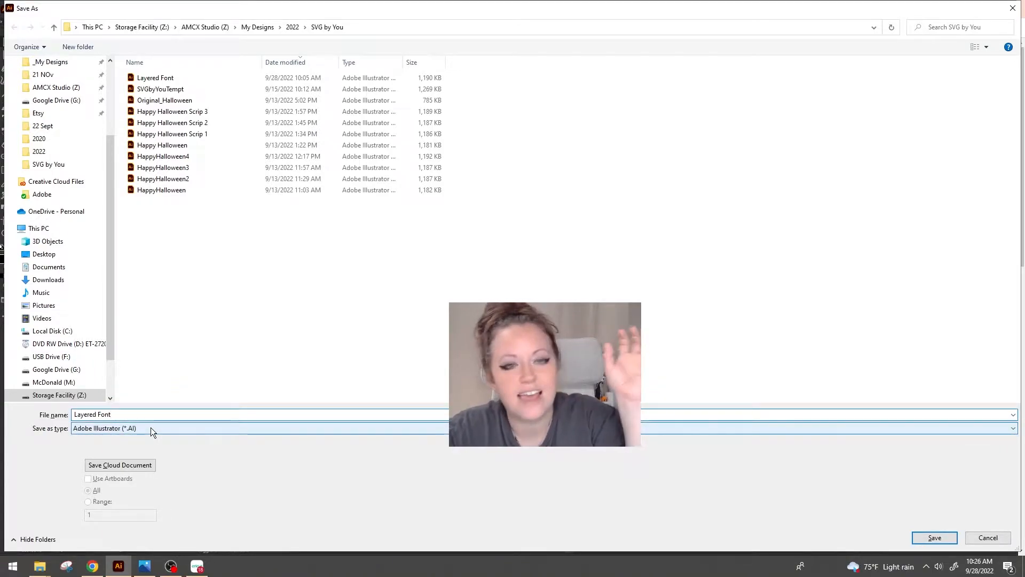
pyautogui.click(150, 428)
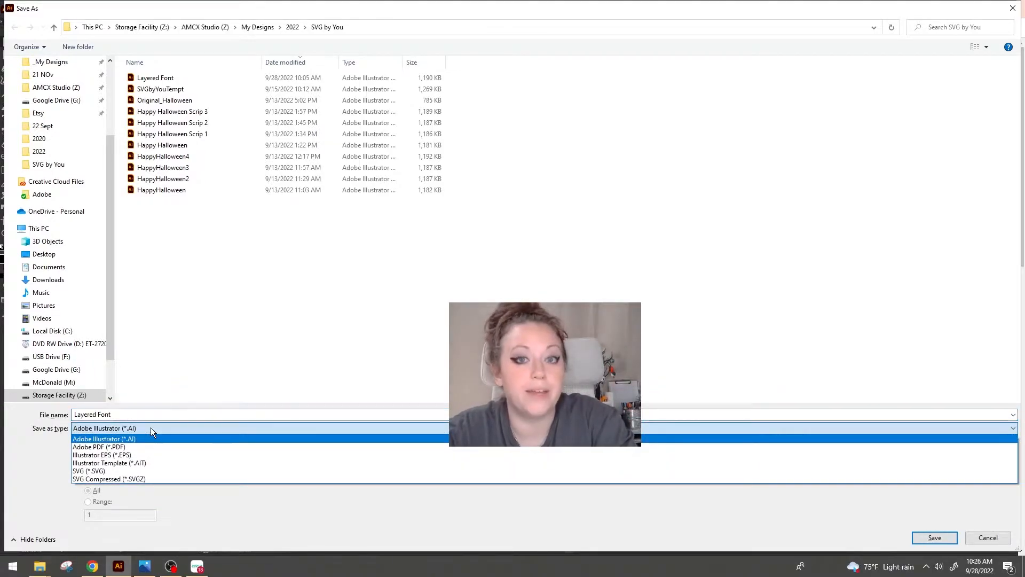
pyautogui.click(134, 472)
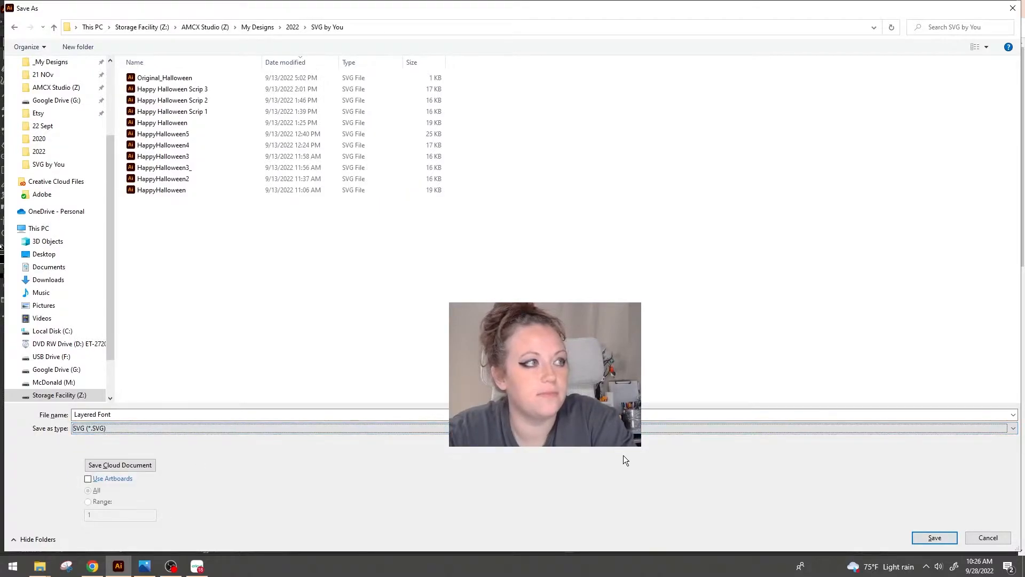
pyautogui.click(942, 540)
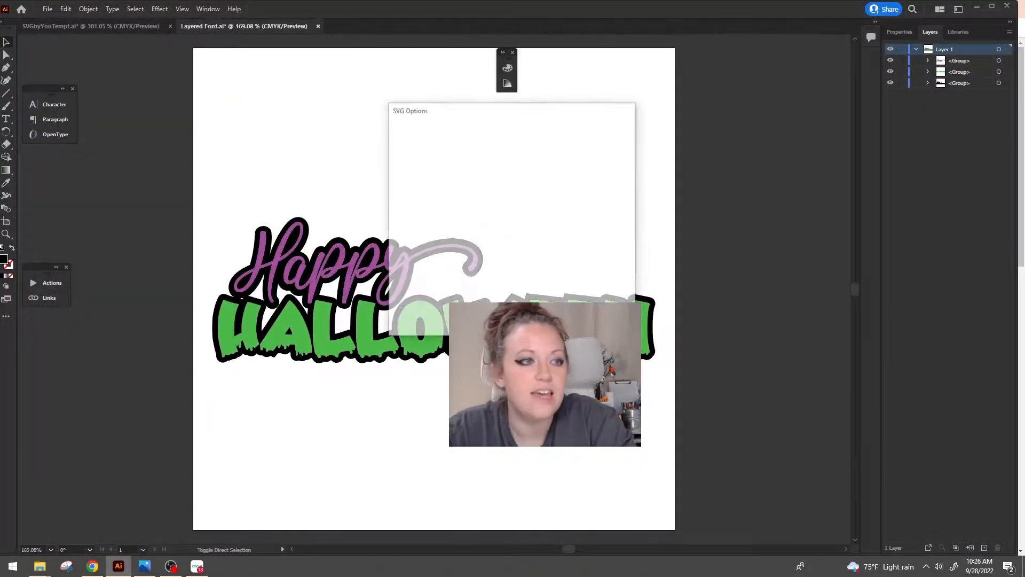
pyautogui.press('Return')
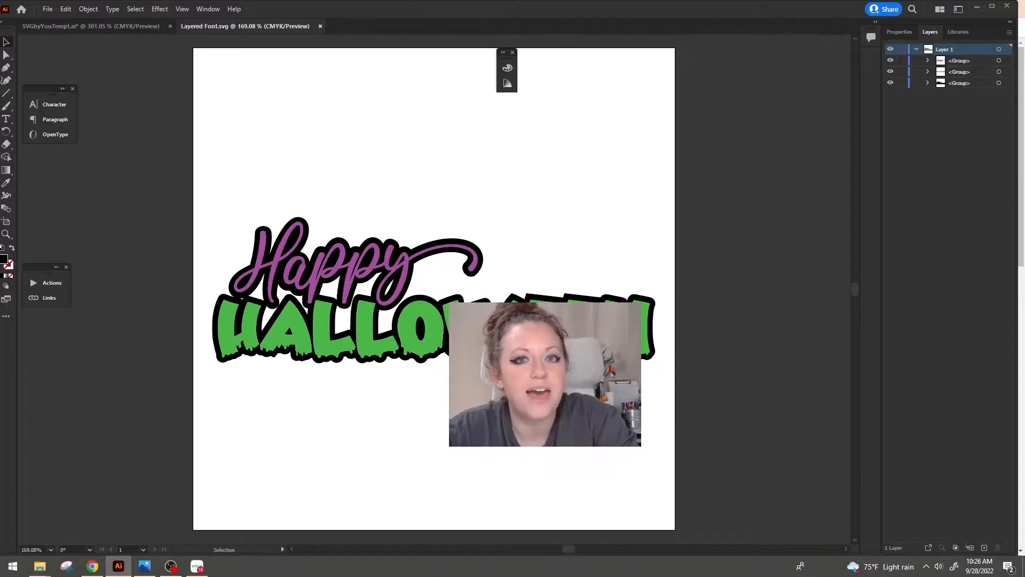
# Switch to Cricut Design Space, upload the Layered Font SVG from the SVG by You folder and add it to the canvas
pyautogui.click(197, 566)
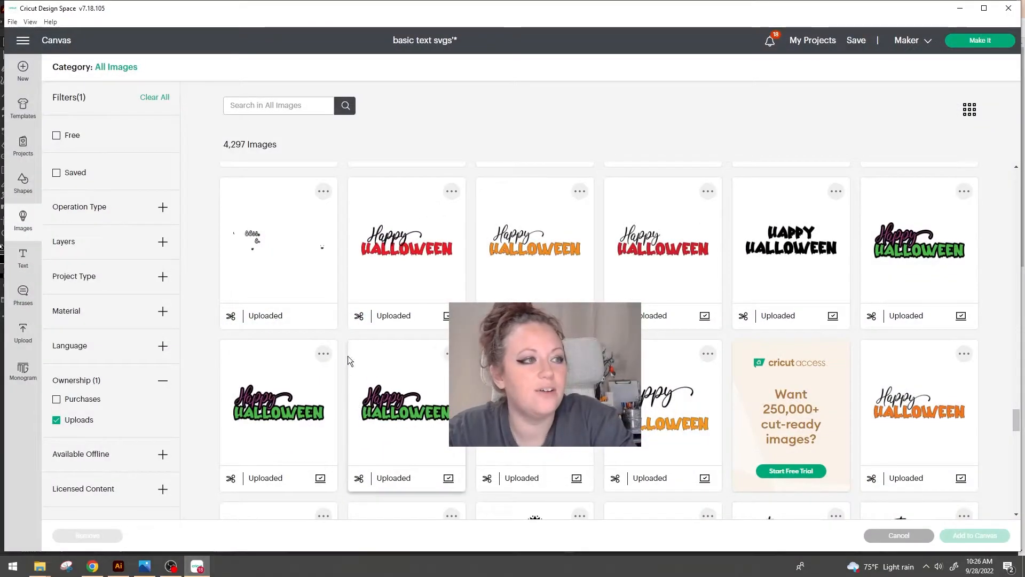
pyautogui.click(30, 343)
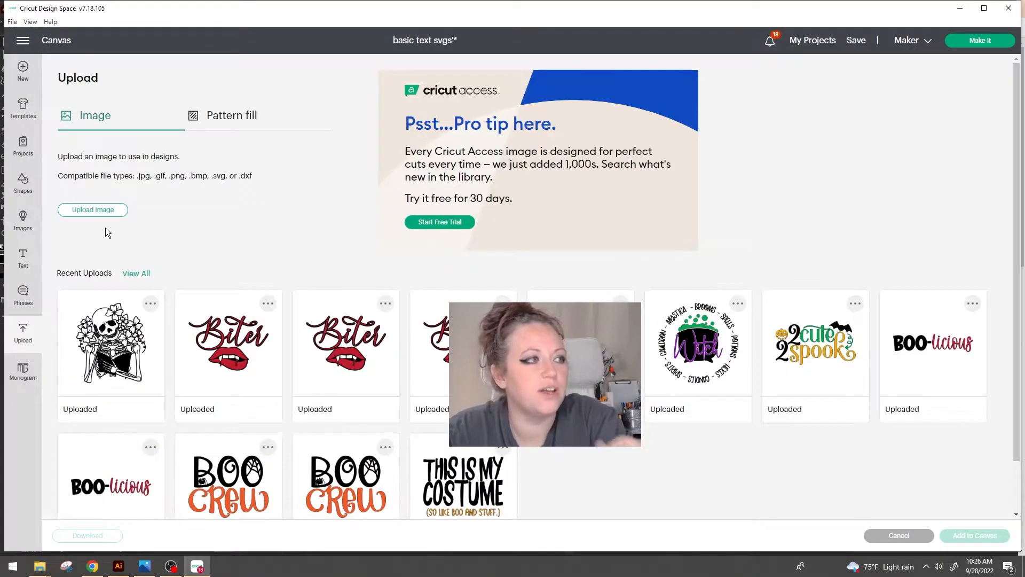
pyautogui.click(108, 209)
pyautogui.click(540, 287)
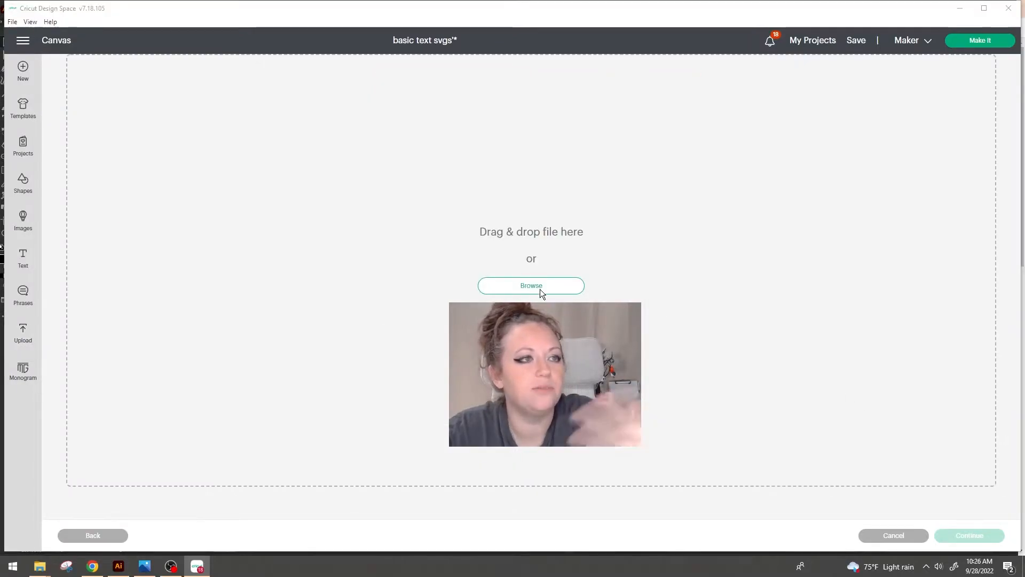
pyautogui.click(53, 271)
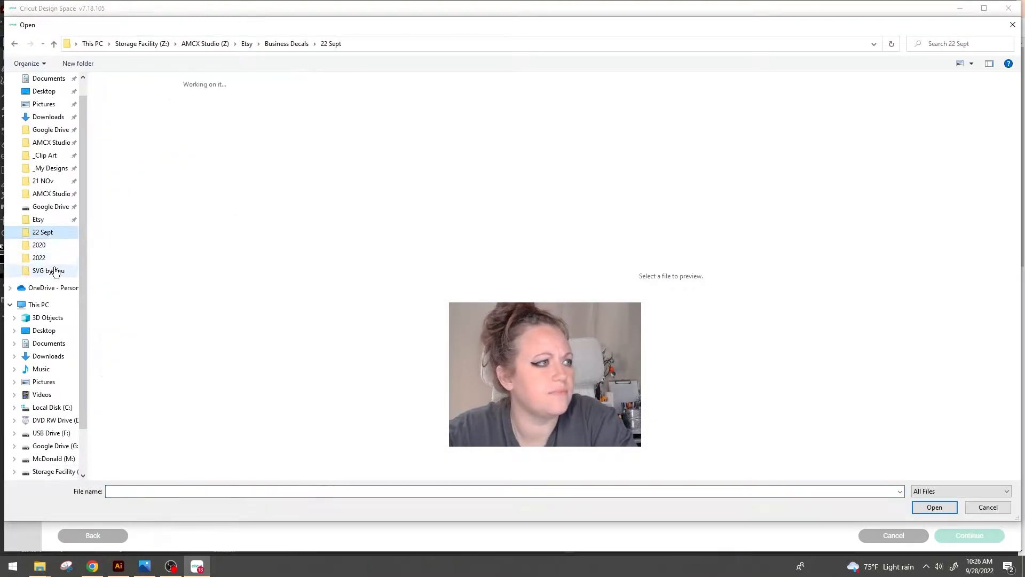
pyautogui.doubleClick(132, 97)
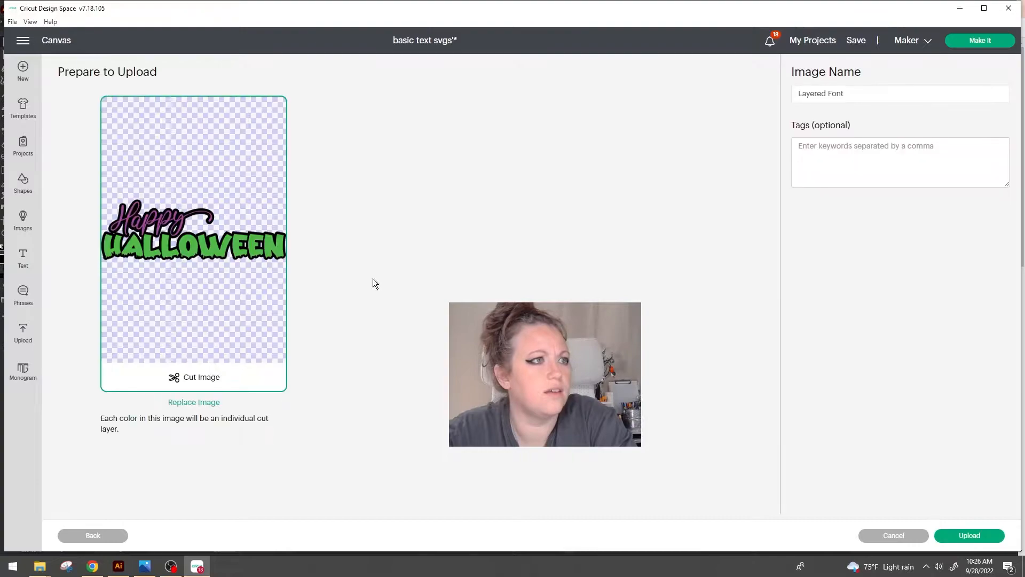
pyautogui.click(990, 538)
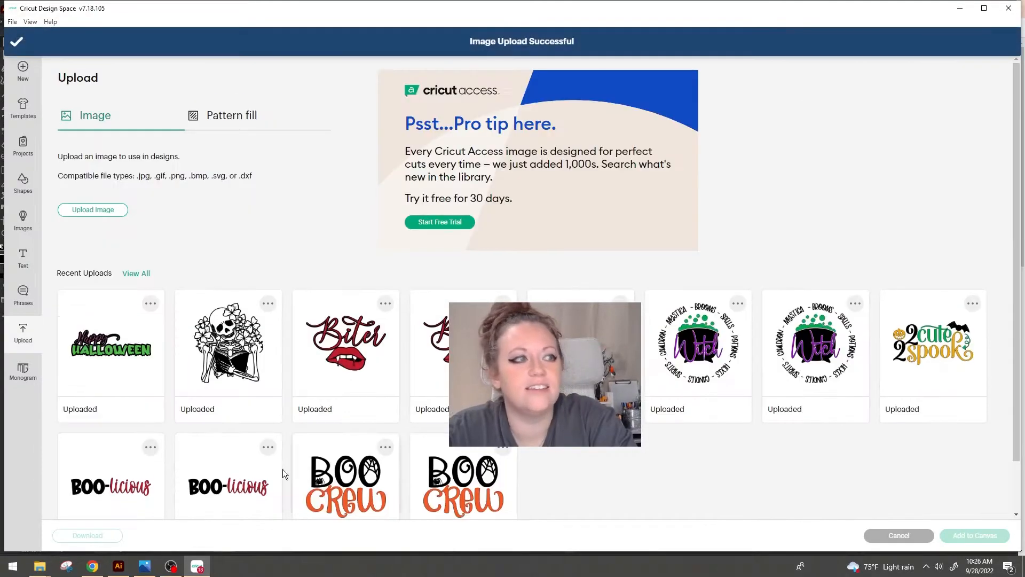
pyautogui.click(994, 538)
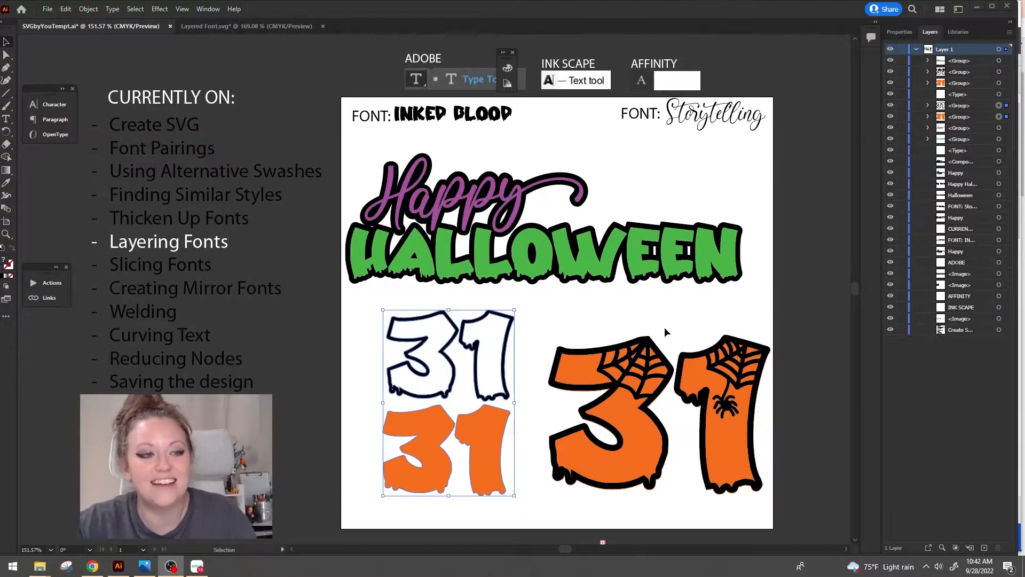
# Pull the black spider-web outline off the large orange 31 to inspect the layers, and undo the move
pyautogui.click(669, 379)
pyautogui.moveTo(669, 378); pyautogui.dragTo(728, 289)
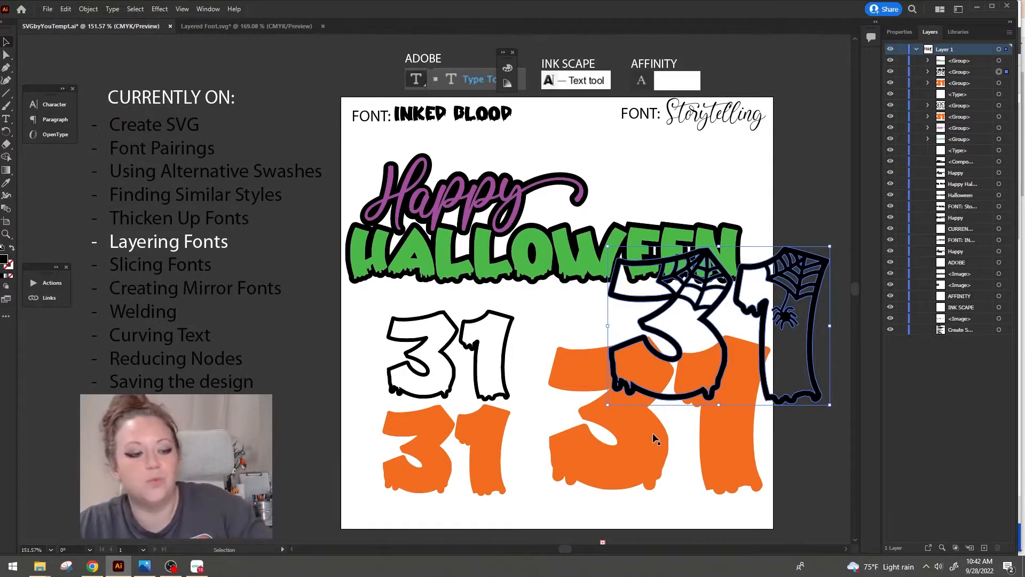
pyautogui.hotkey('ctrl', 'z')
pyautogui.click(831, 350)
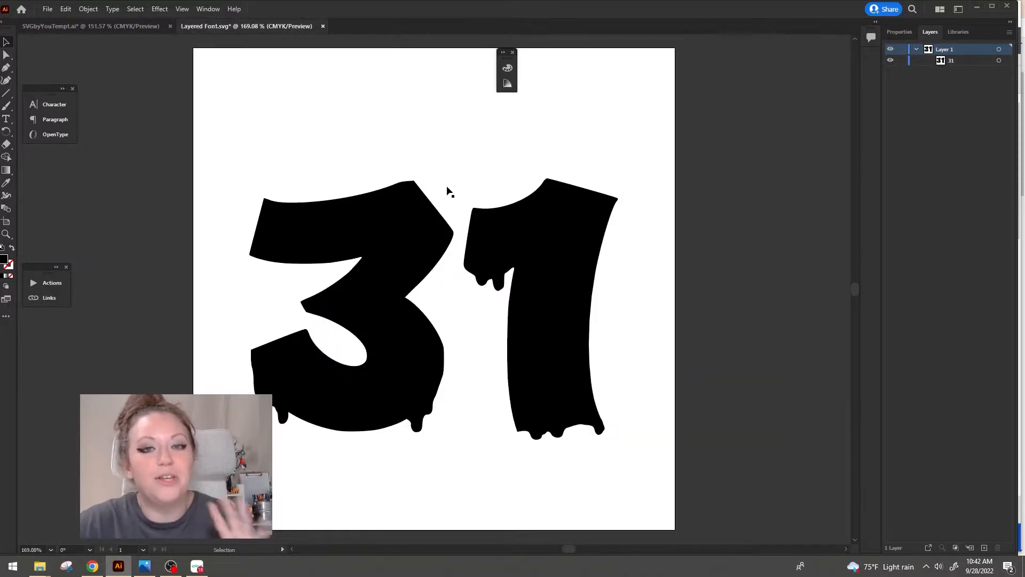
# Save the document containing the black 31 text as an Adobe Illustrator file named Layered Text 31
pyautogui.click(570, 405)
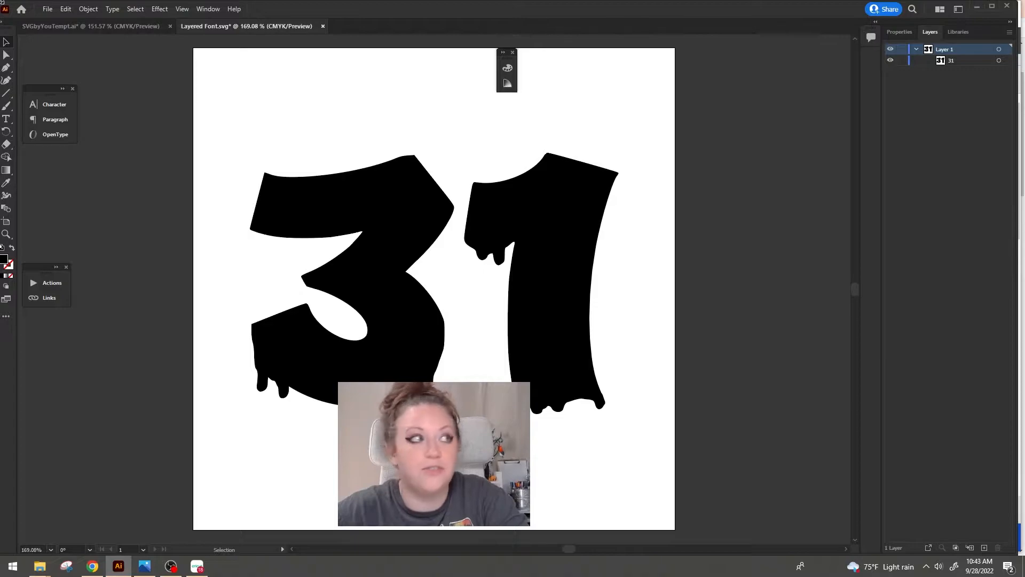
pyautogui.click(47, 9)
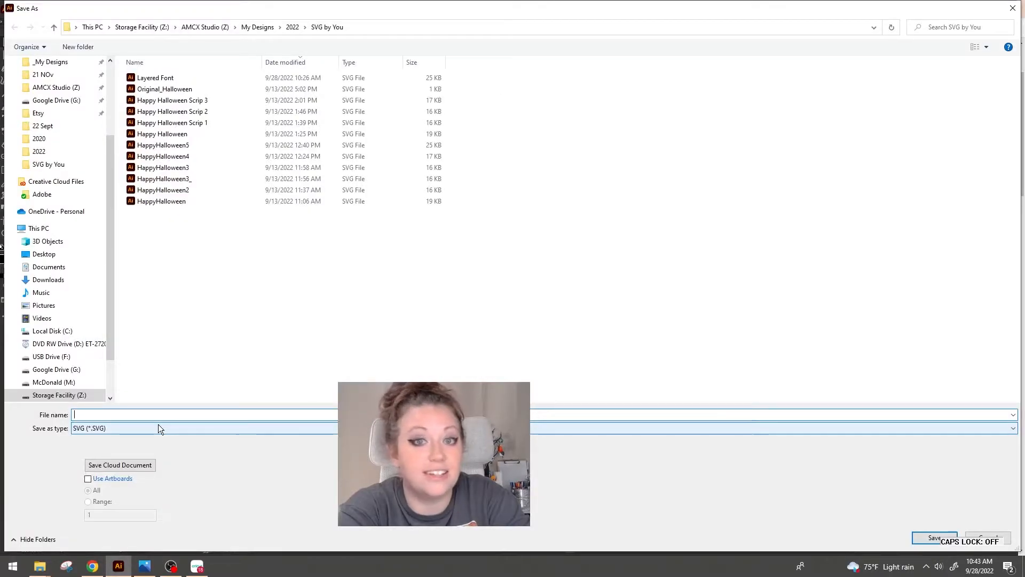
pyautogui.write('Laye')
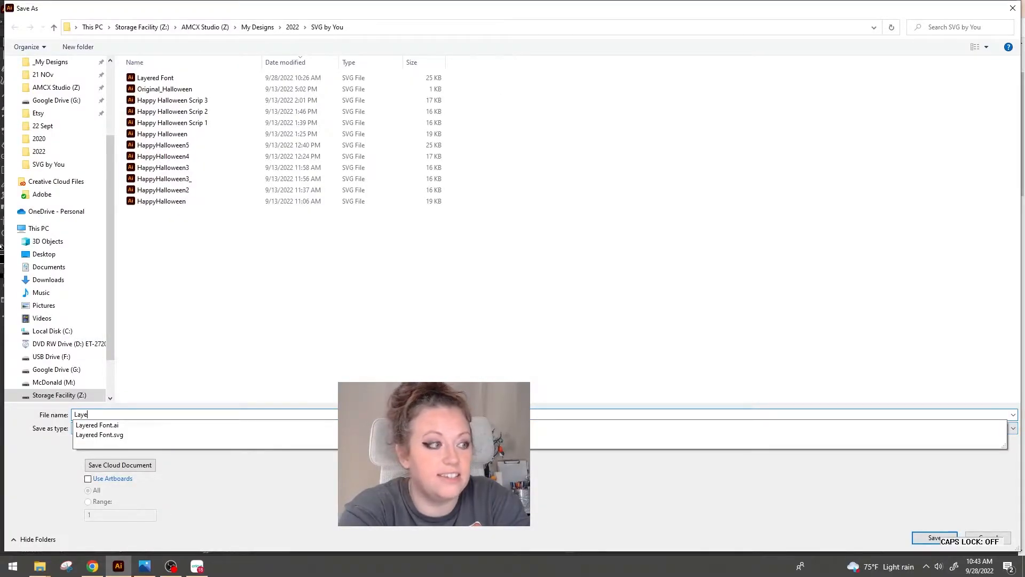
pyautogui.write('red Text 31')
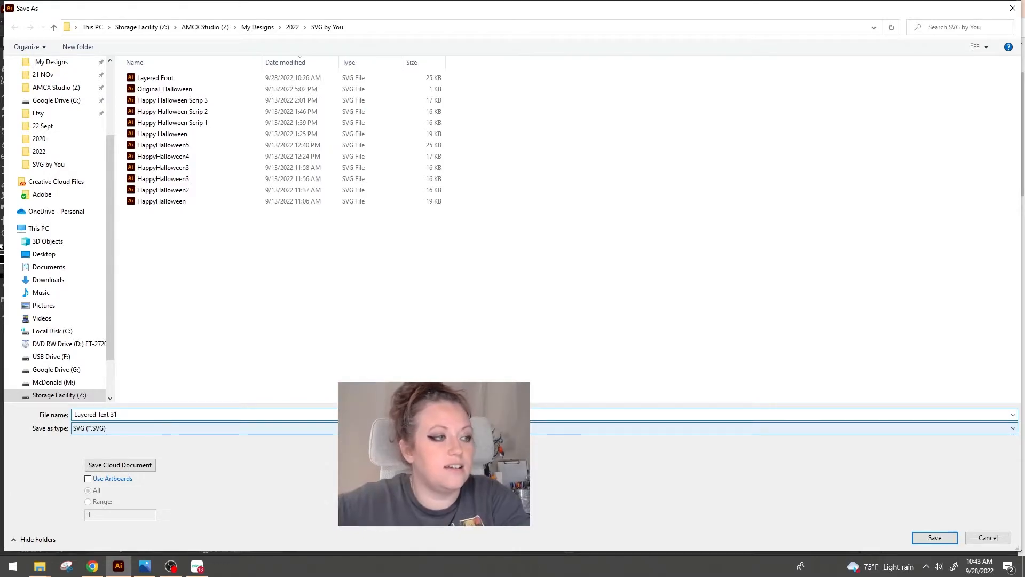
pyautogui.click(139, 429)
pyautogui.click(130, 439)
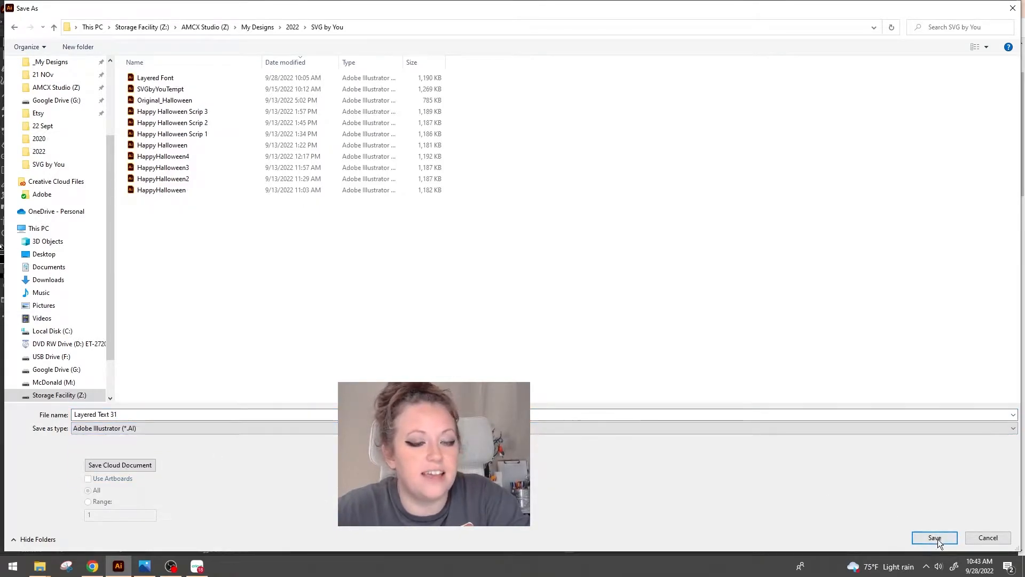
pyautogui.click(936, 537)
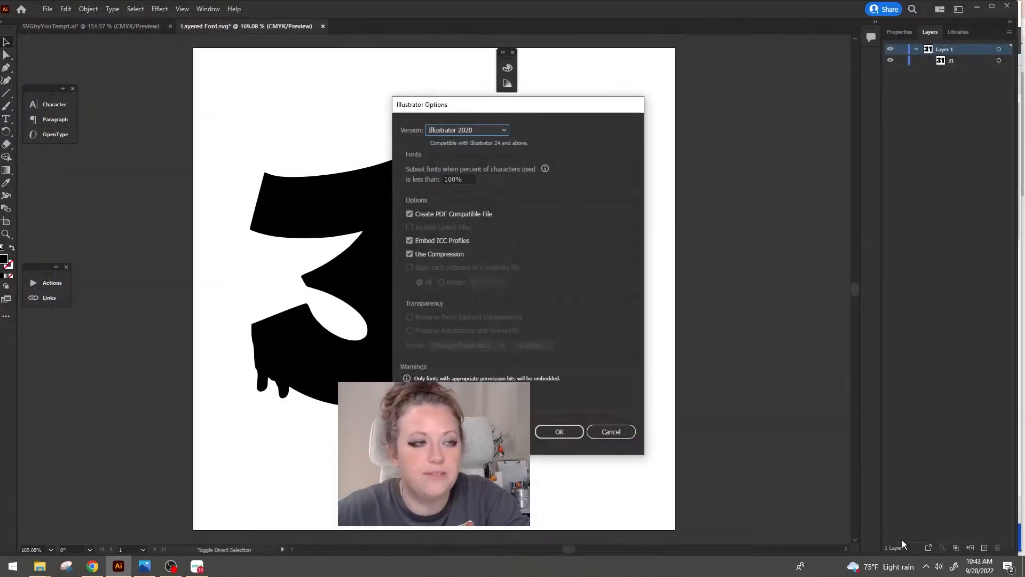
pyautogui.click(570, 434)
# Duplicate the 31 text and place the copy beside the original
pyautogui.press('a')
pyautogui.hotkey('ctrl', 'v')
pyautogui.moveTo(264, 340); pyautogui.dragTo(781, 336)
pyautogui.press('v')
pyautogui.click(550, 275)
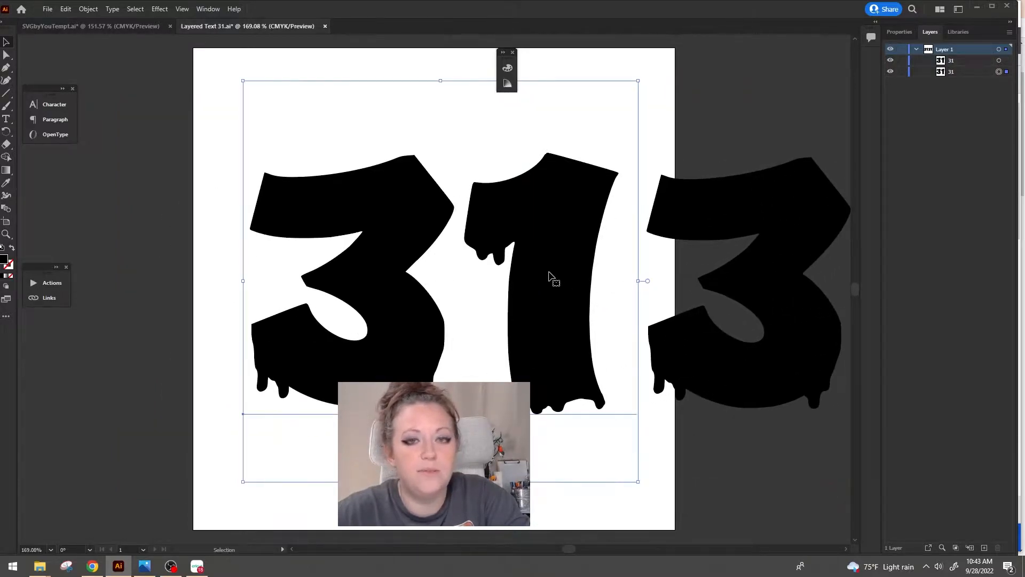
pyautogui.click(694, 110)
# Convert both 31 text objects to outlines
pyautogui.moveTo(588, 82); pyautogui.dragTo(736, 307)
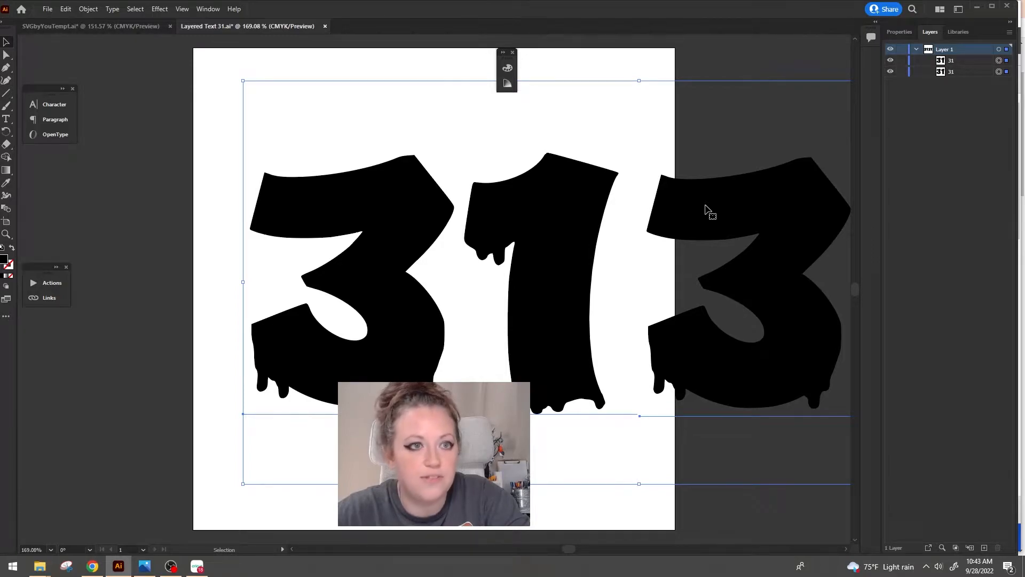
pyautogui.rightClick(706, 206)
pyautogui.click(784, 344)
pyautogui.click(768, 449)
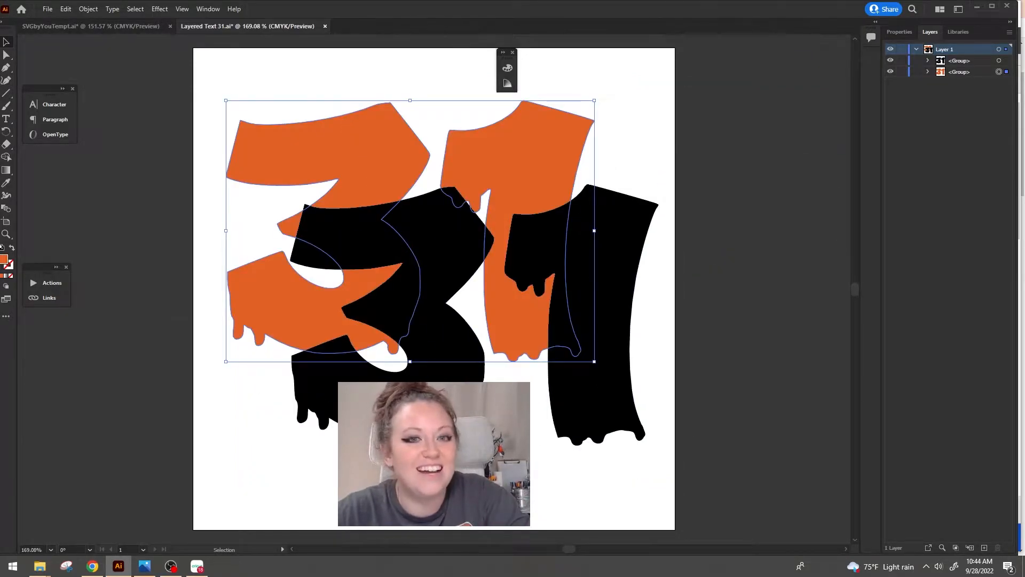
# Swap the fill and stroke colors of the black 31, and reverse the swap
pyautogui.click(593, 321)
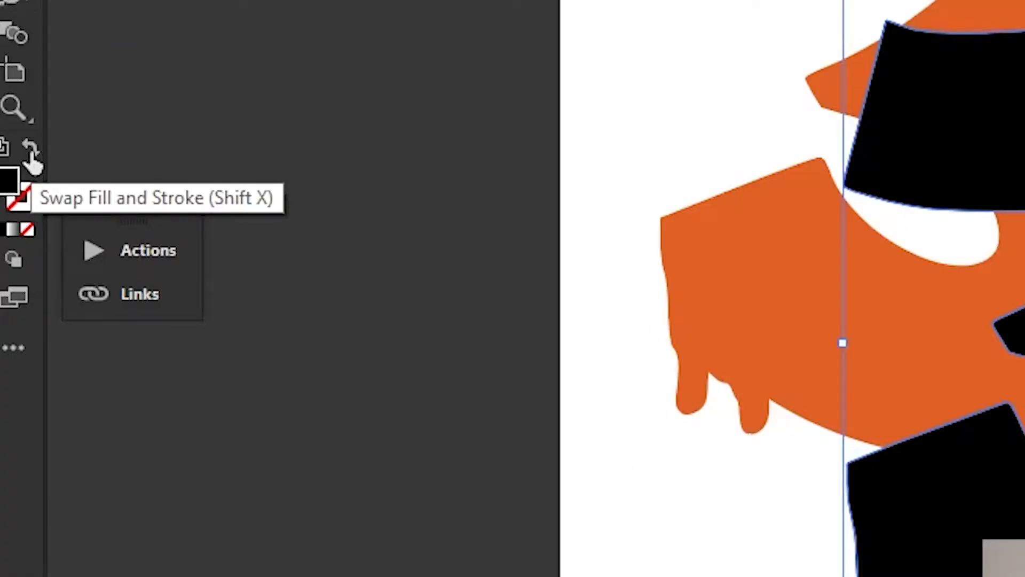
pyautogui.click(31, 150)
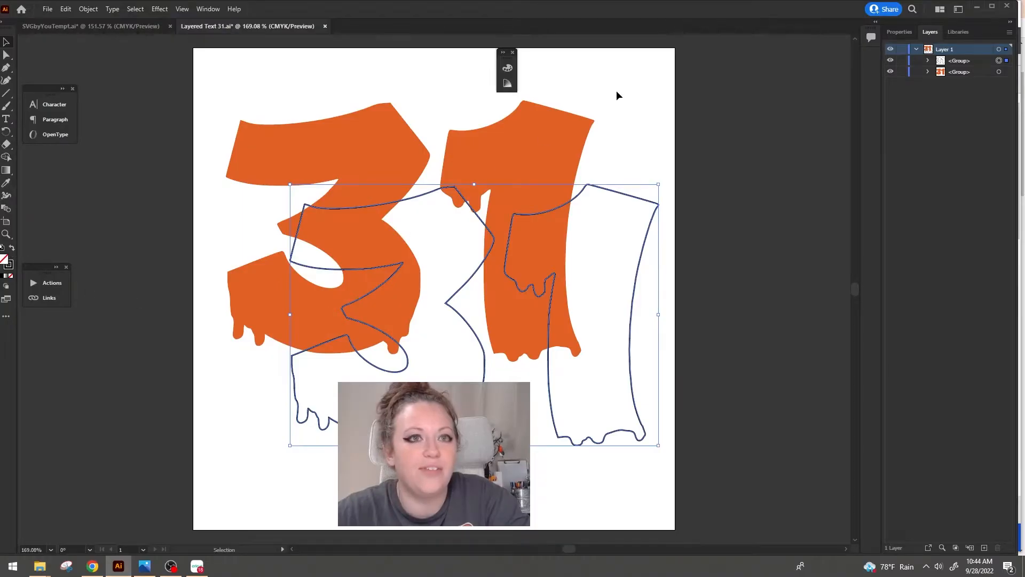
pyautogui.click(901, 31)
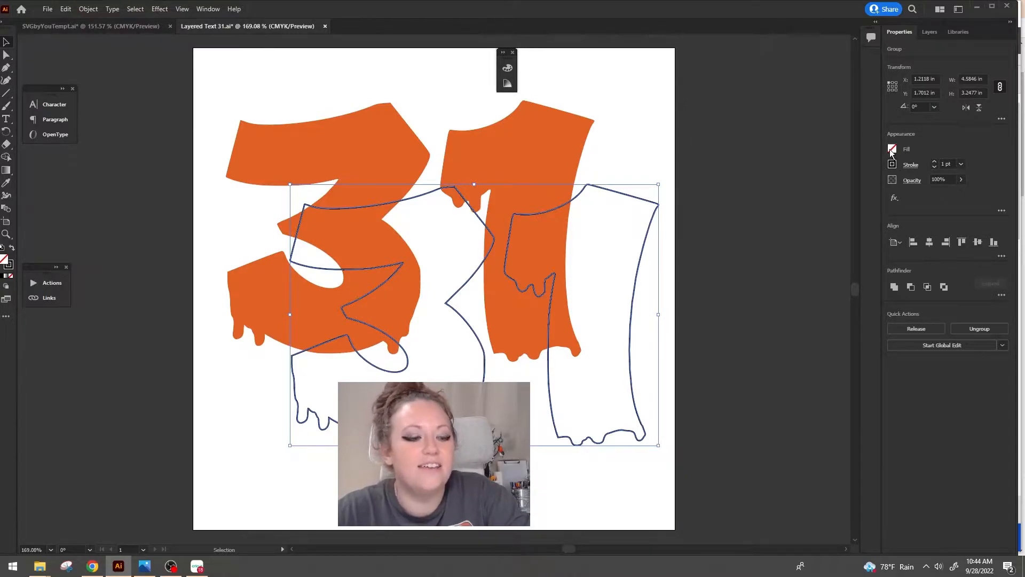
pyautogui.hotkey('shift', 'x')
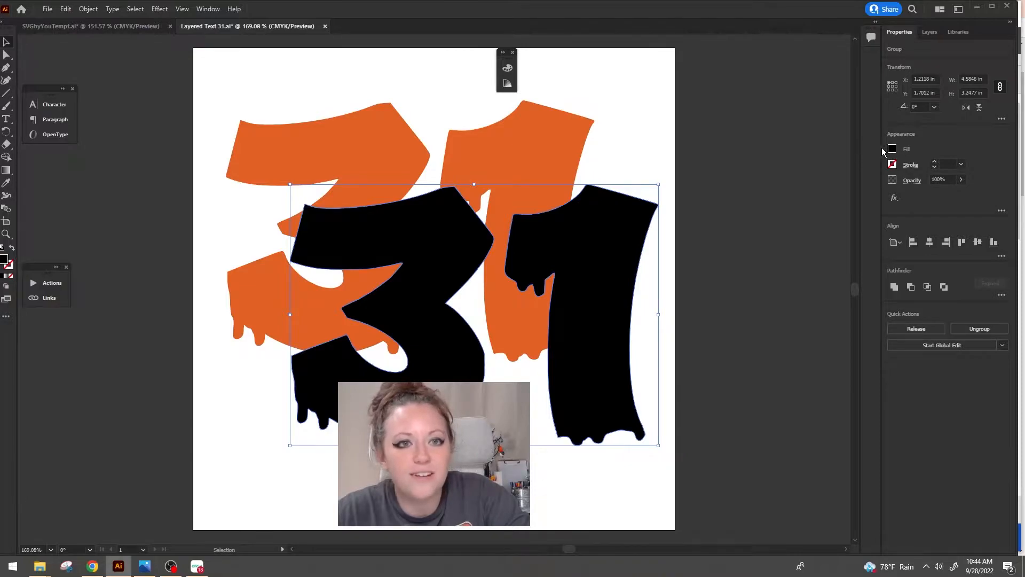
# Give the selected 31 a black stroke and set its fill to none
pyautogui.click(892, 164)
pyautogui.click(799, 203)
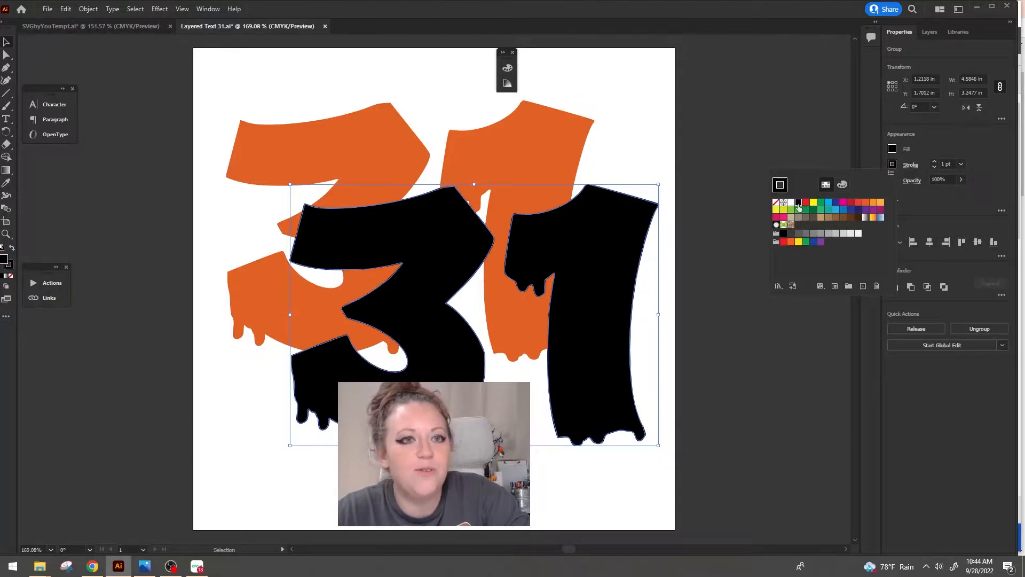
pyautogui.click(893, 150)
pyautogui.click(893, 150)
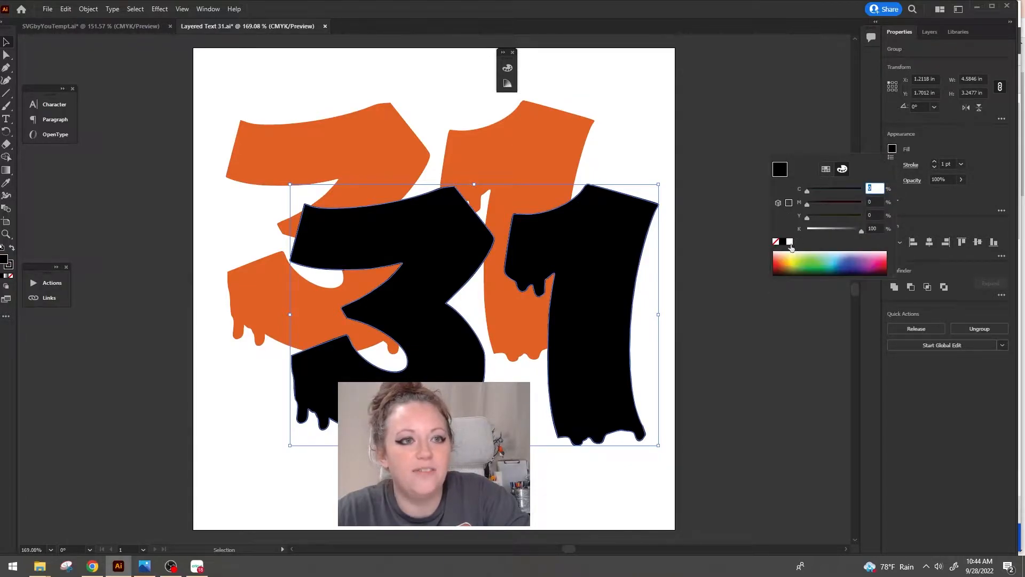
pyautogui.click(776, 242)
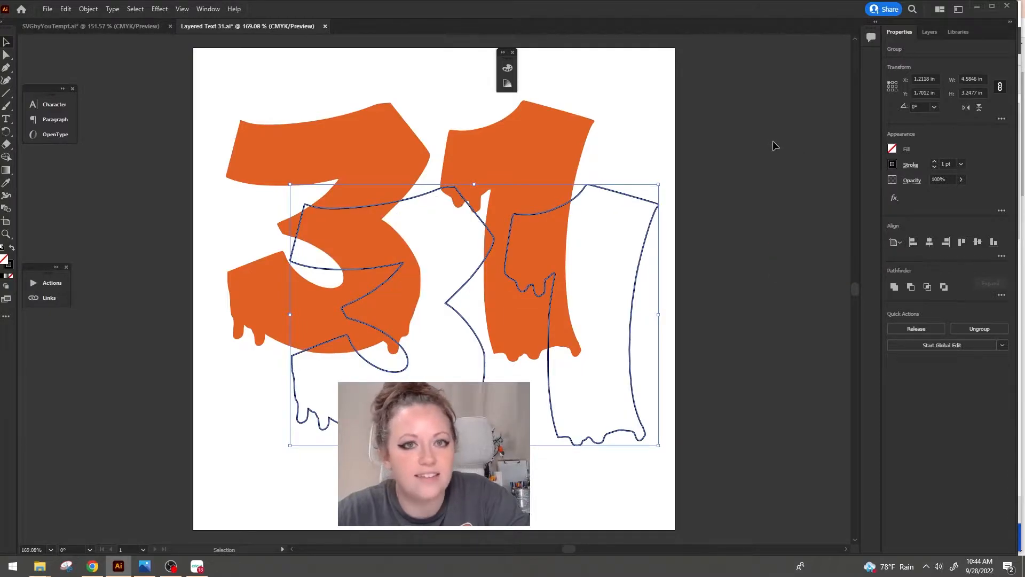
# Increase the stroke weight of the unfilled 31 to 5 pt
pyautogui.click(678, 282)
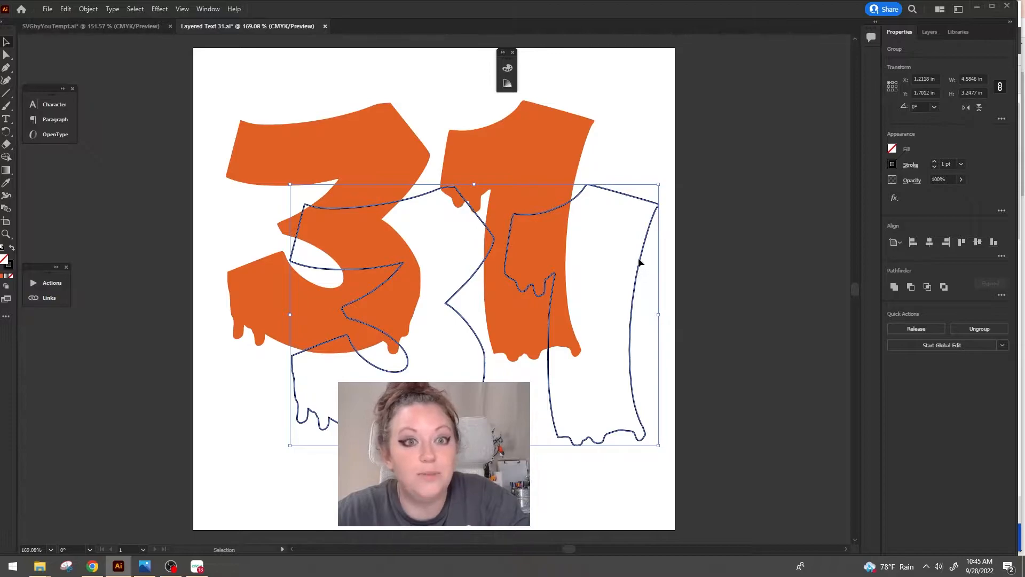
pyautogui.click(936, 163)
pyautogui.click(936, 163)
pyautogui.click(935, 164)
pyautogui.click(707, 257)
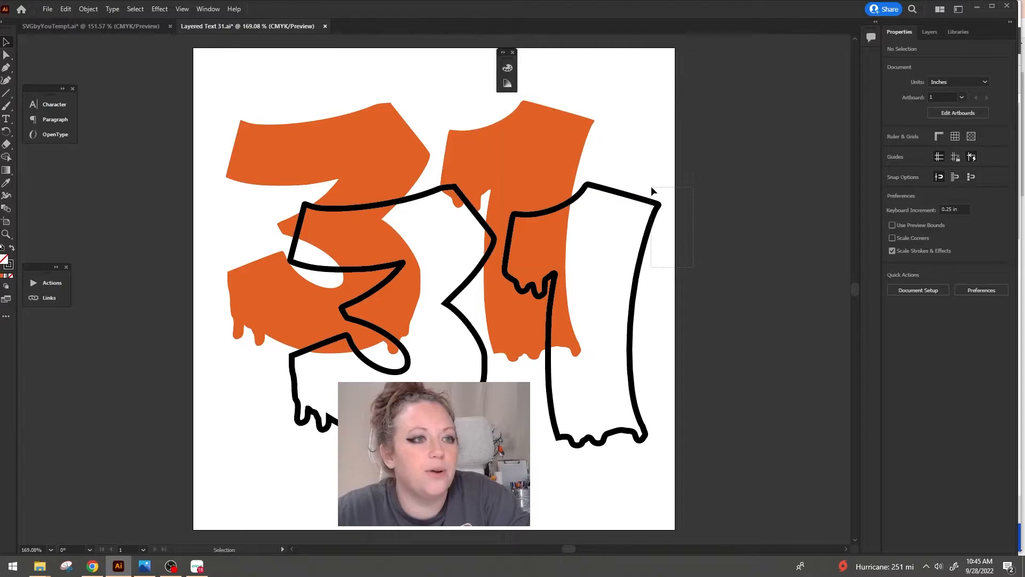
# Convert the unfilled 31's stroke to shapes with Outline Stroke, and place the result over the orange 31
pyautogui.click(656, 201)
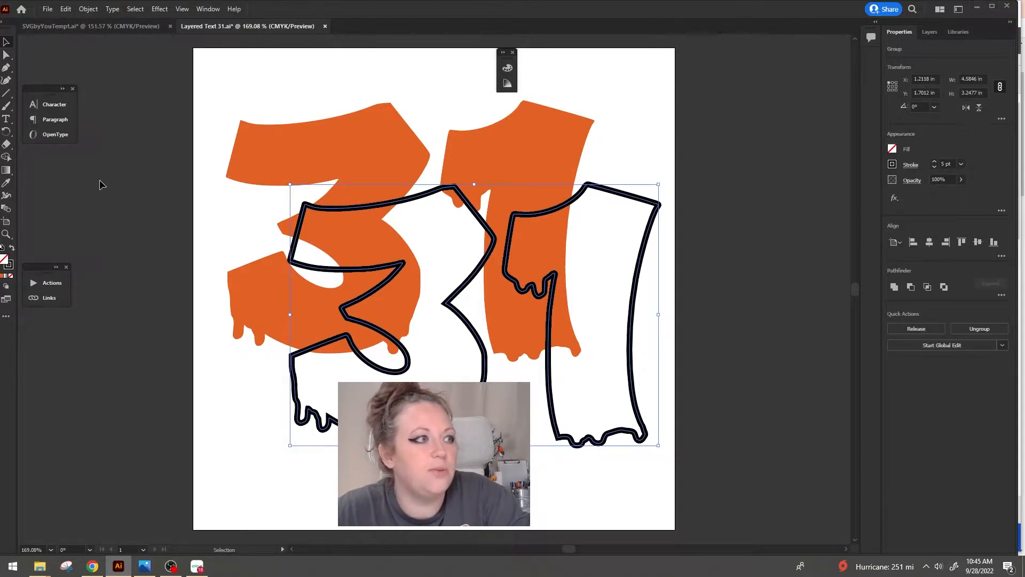
pyautogui.click(88, 9)
pyautogui.moveTo(251, 258)
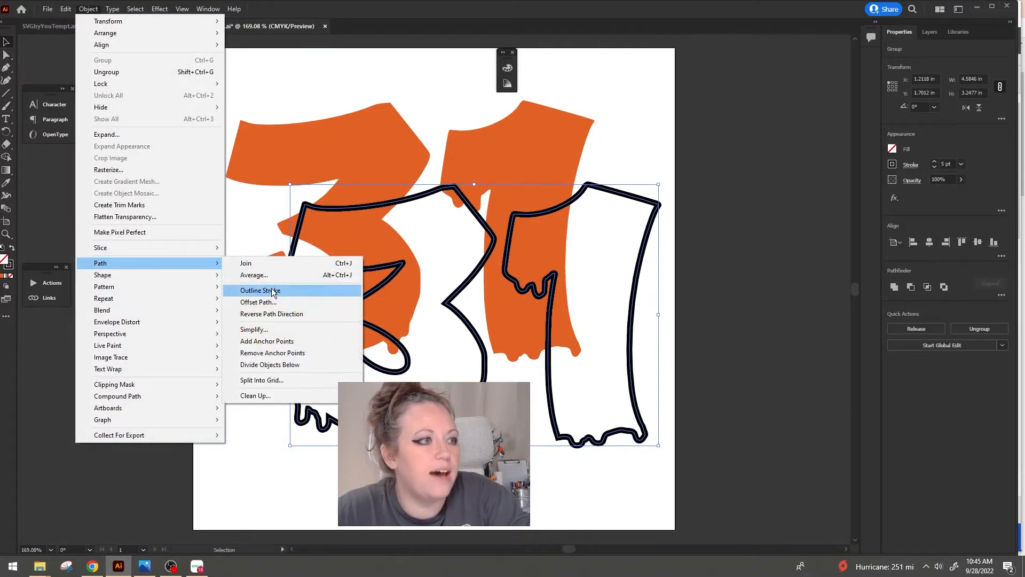
pyautogui.click(310, 291)
pyautogui.moveTo(630, 373); pyautogui.dragTo(717, 377)
pyautogui.click(761, 387)
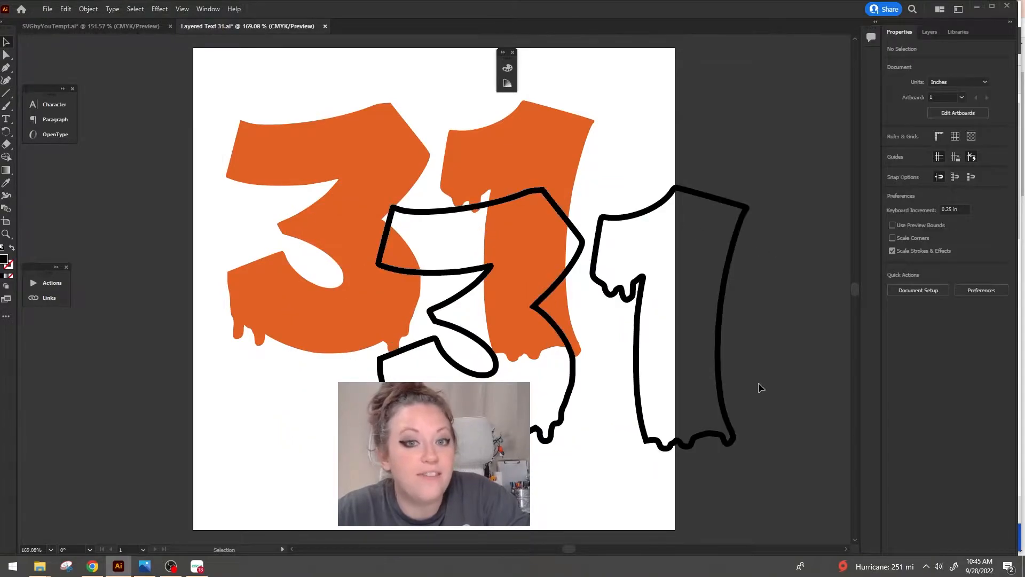
pyautogui.moveTo(716, 444); pyautogui.dragTo(573, 350)
# Add a thick black stroke to the orange 31, and hide the separate black outline group
pyautogui.click(528, 222)
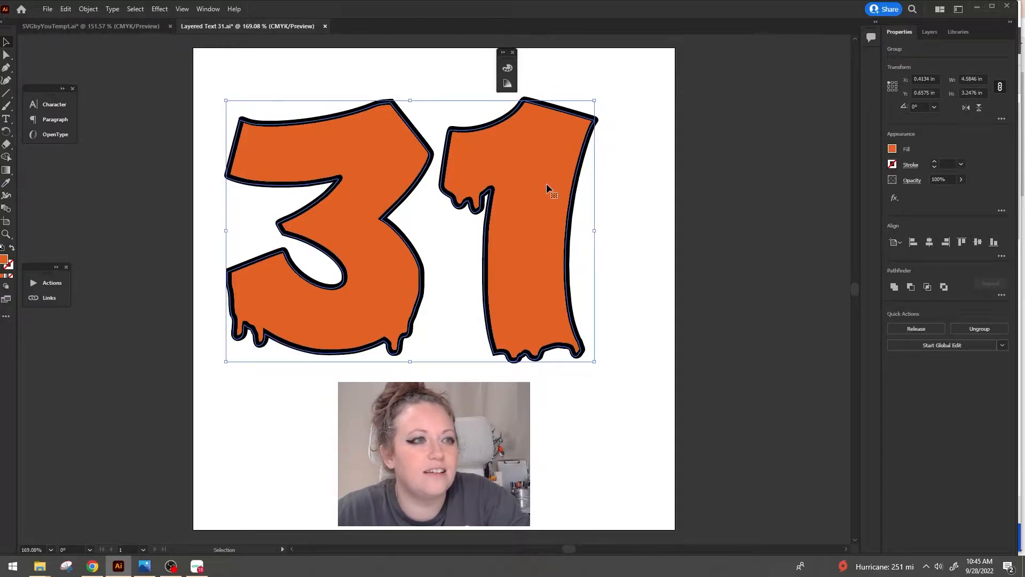
pyautogui.click(935, 162)
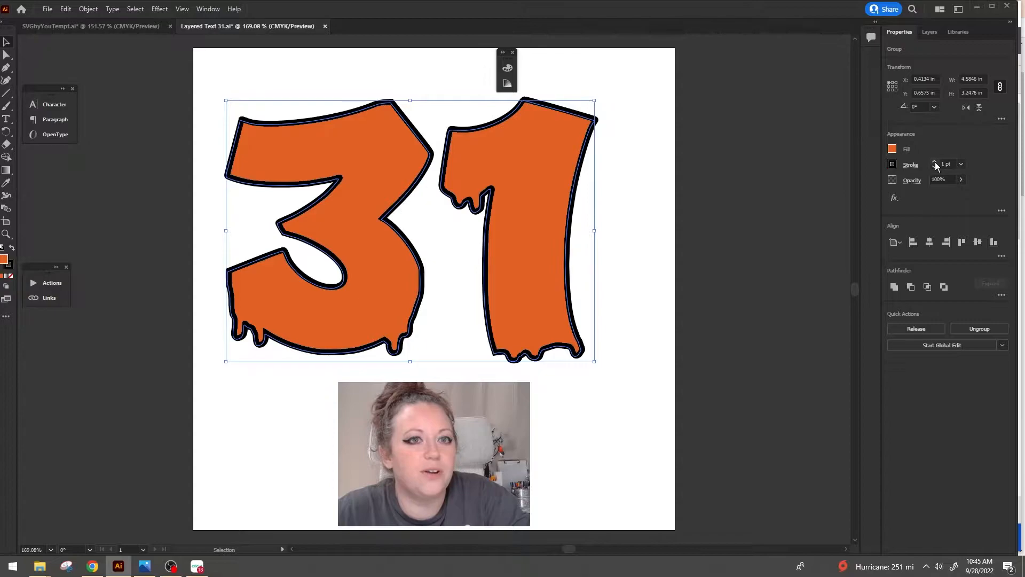
pyautogui.click(612, 169)
pyautogui.click(550, 108)
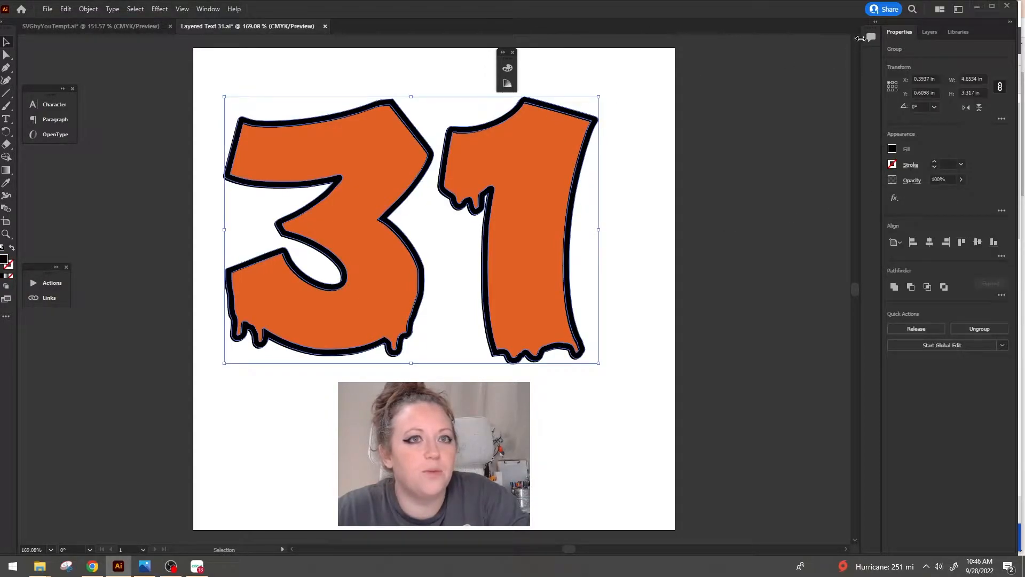
pyautogui.click(929, 32)
pyautogui.click(890, 60)
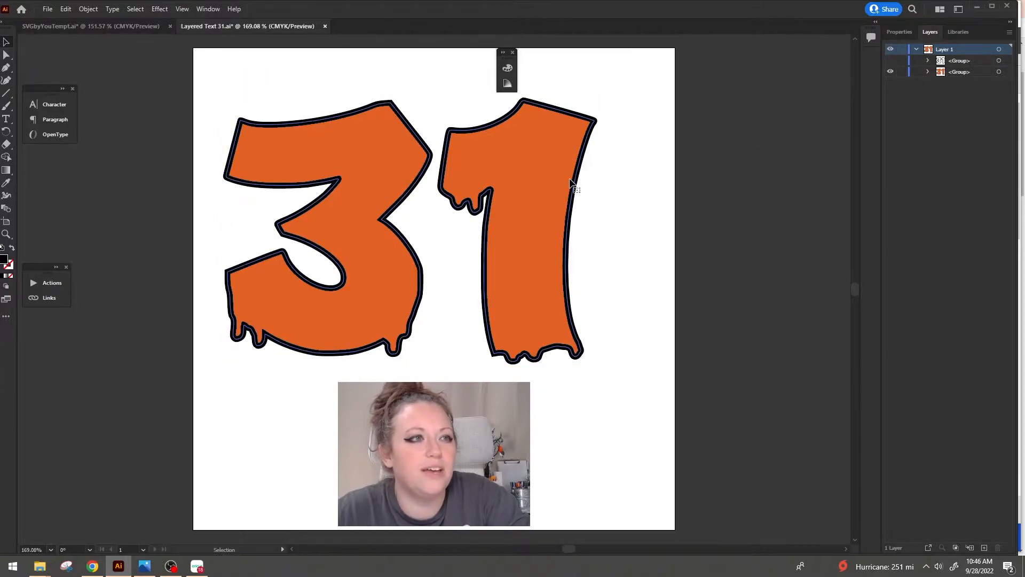
# Outline the orange 31's stroke and unite it with the fill into one solid shape
pyautogui.click(88, 9)
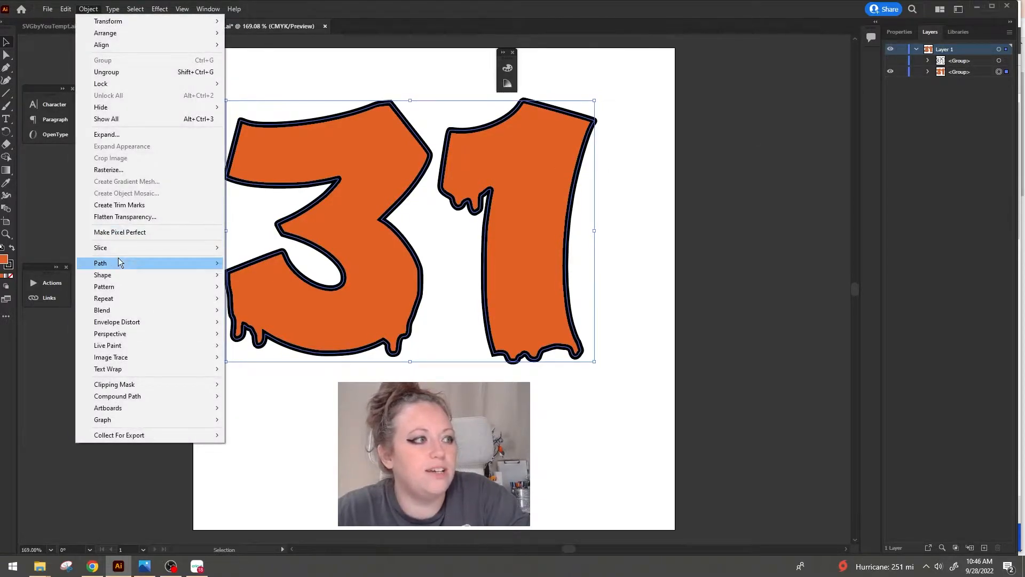
pyautogui.moveTo(195, 263)
pyautogui.click(336, 293)
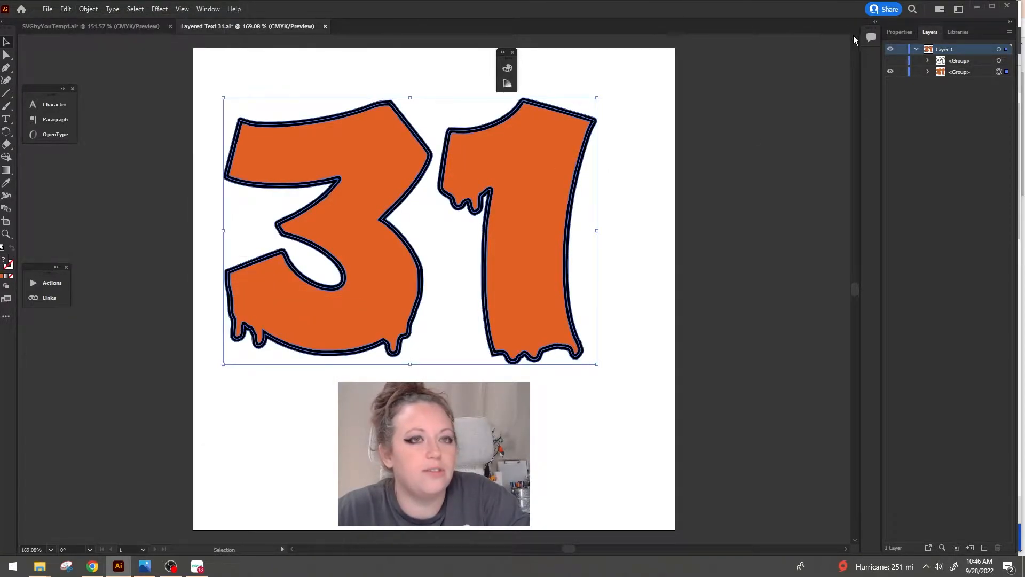
pyautogui.click(910, 32)
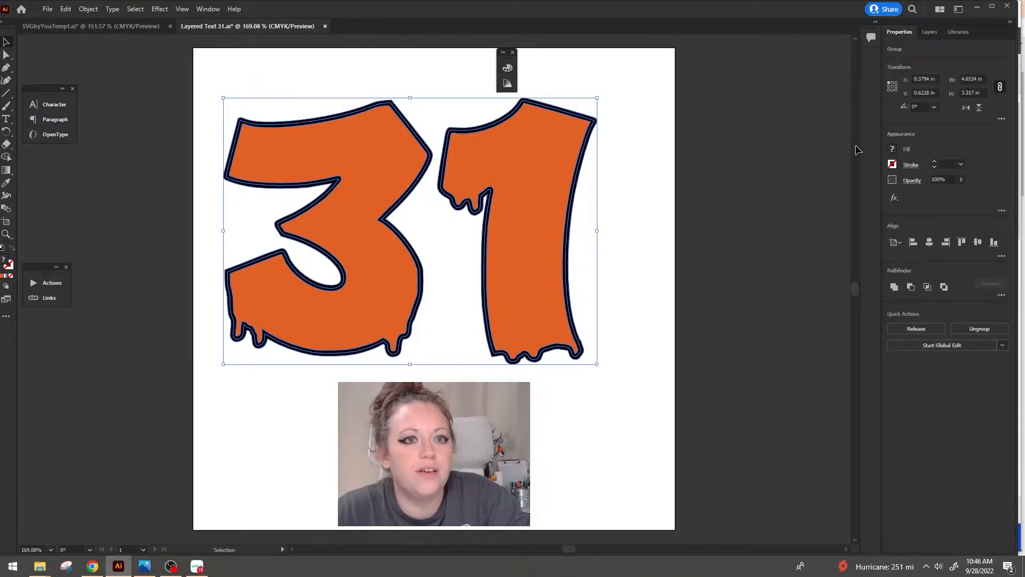
pyautogui.click(894, 289)
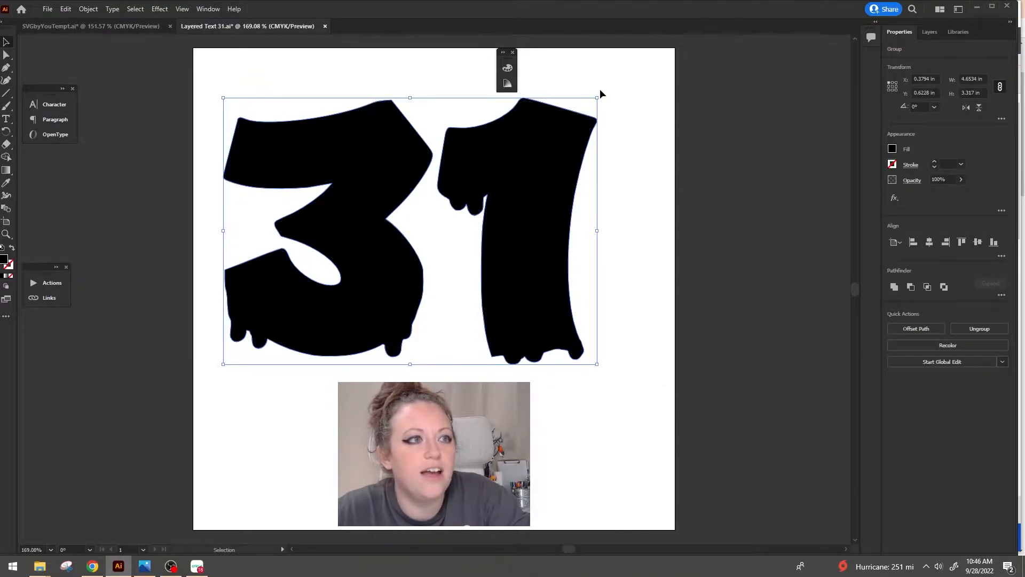
# Recolor the united 31 shape dark orange, hex d84b05
pyautogui.doubleClick(5, 261)
pyautogui.click(621, 517)
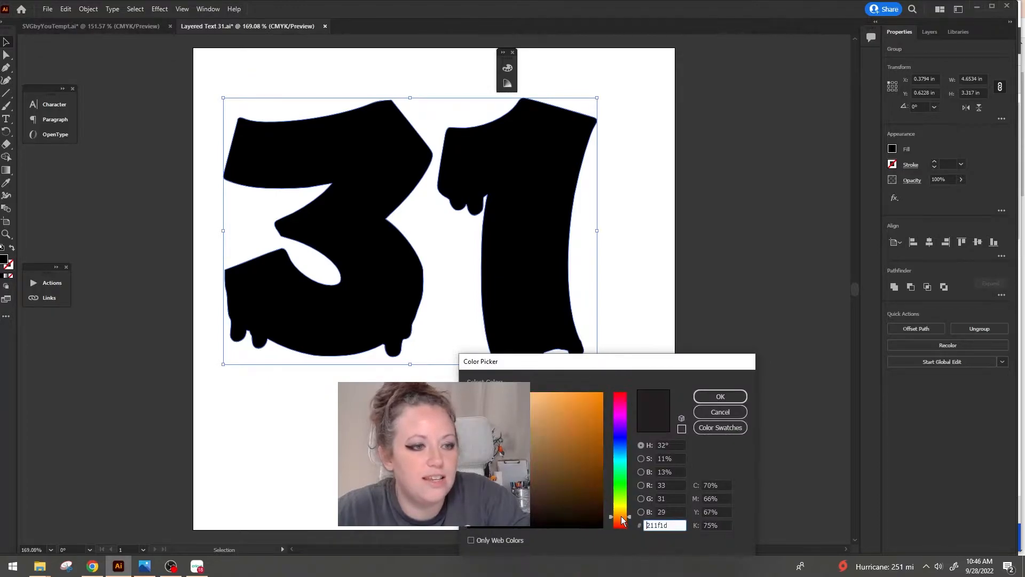
pyautogui.moveTo(586, 405); pyautogui.dragTo(600, 413)
pyautogui.click(621, 521)
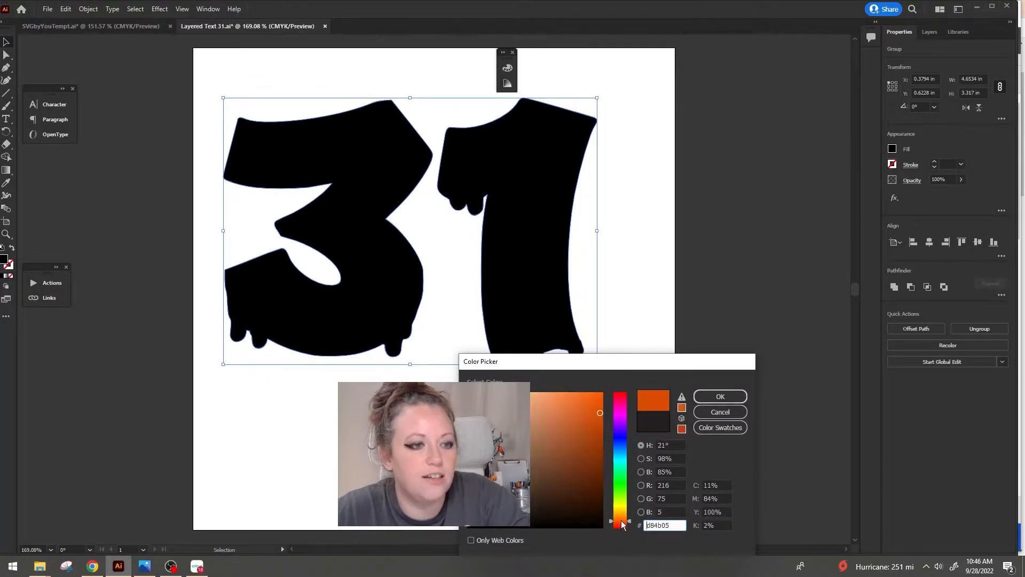
pyautogui.click(721, 397)
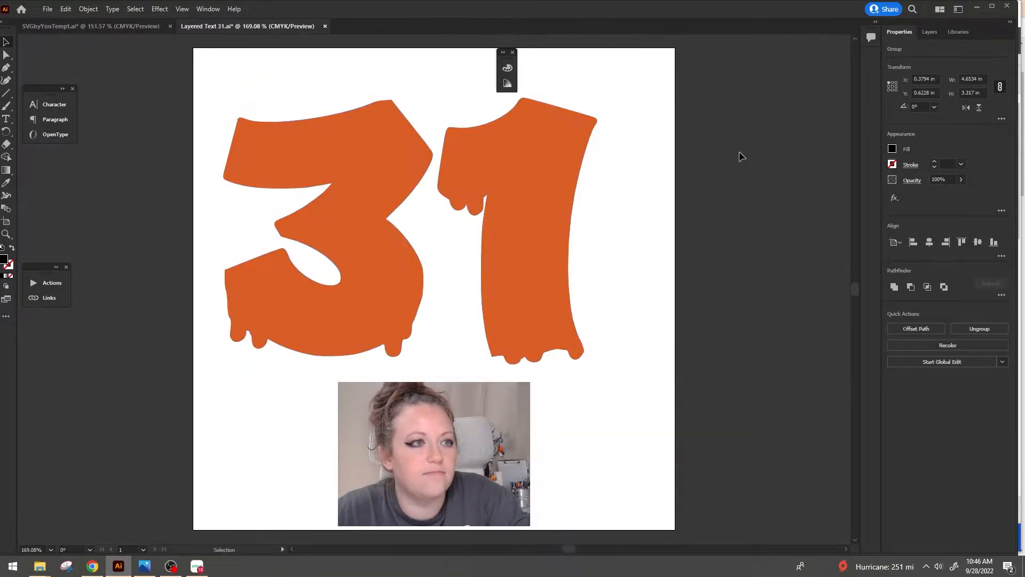
# Show the hidden black outline group again, shift the orange 31 sideways, and lay the outline roughly over it
pyautogui.click(739, 151)
pyautogui.click(930, 31)
pyautogui.moveTo(489, 199); pyautogui.dragTo(723, 305)
pyautogui.moveTo(472, 131); pyautogui.dragTo(530, 128)
pyautogui.moveTo(609, 212); pyautogui.dragTo(470, 118)
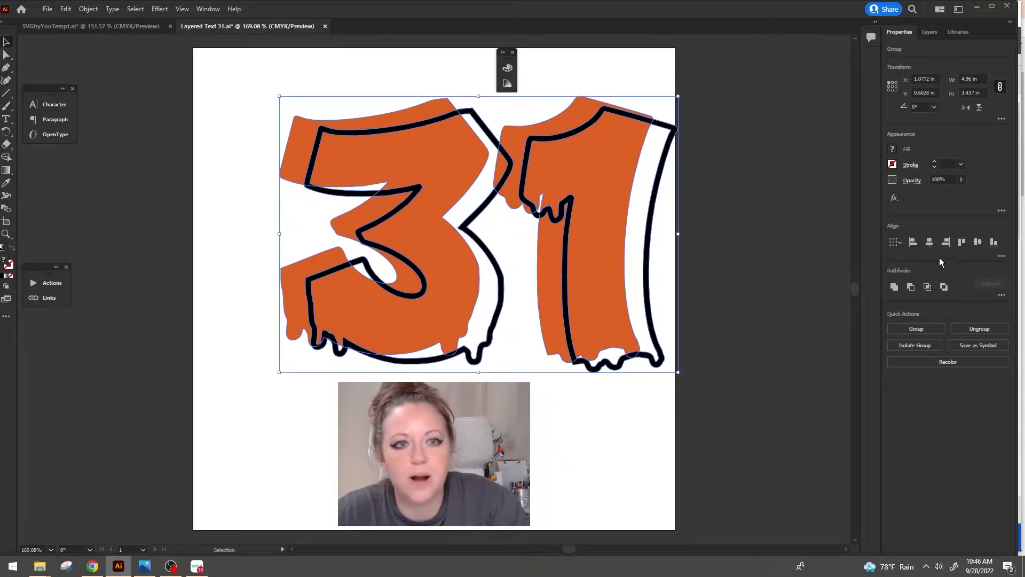
# Align the black outline and orange 31 by their horizontal and vertical centers, and move both slightly left on the artboard
pyautogui.click(929, 243)
pyautogui.click(977, 242)
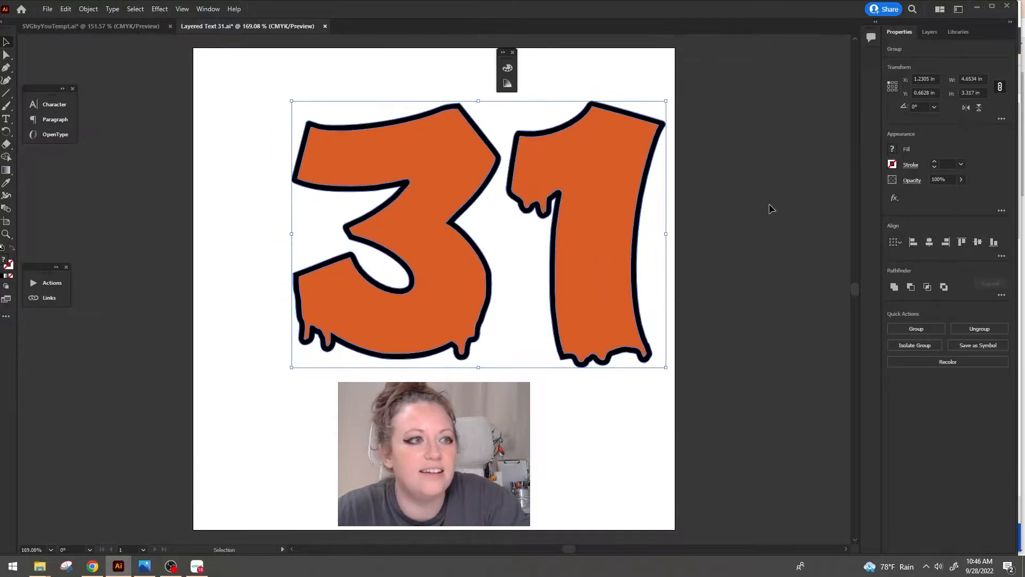
pyautogui.moveTo(611, 274); pyautogui.dragTo(581, 269)
pyautogui.click(758, 320)
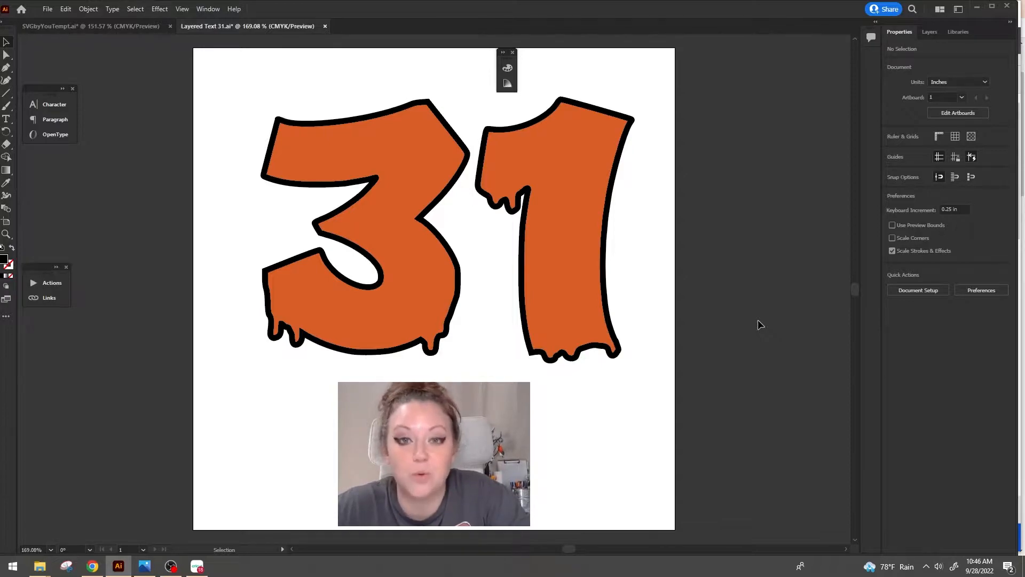
# With the Paintbrush set to a black stroke and no fill, paint a scalloped web edge across the upper part of each digit
pyautogui.click(6, 107)
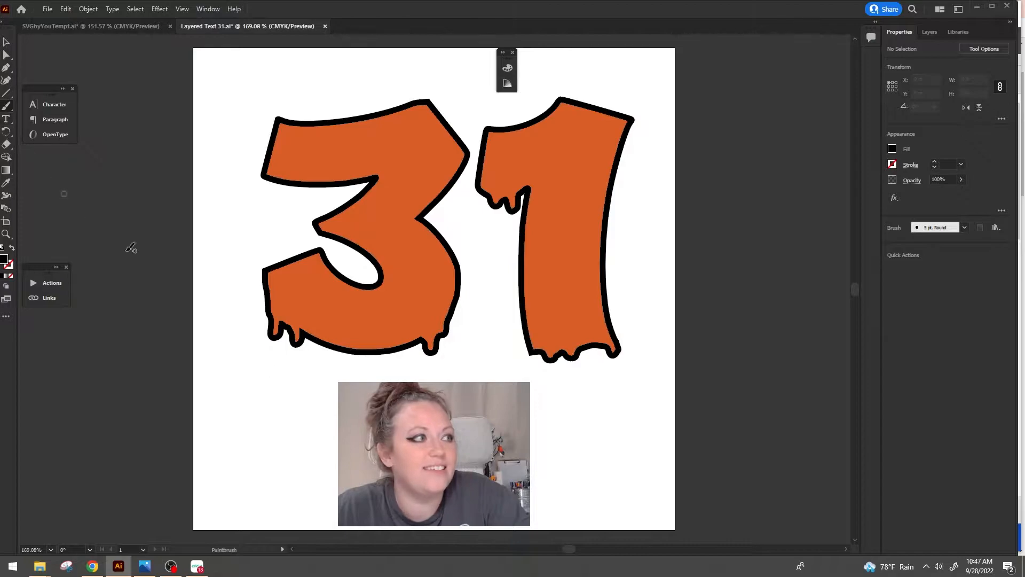
pyautogui.hotkey('shift', 'x')
pyautogui.moveTo(480, 431); pyautogui.dragTo(542, 433)
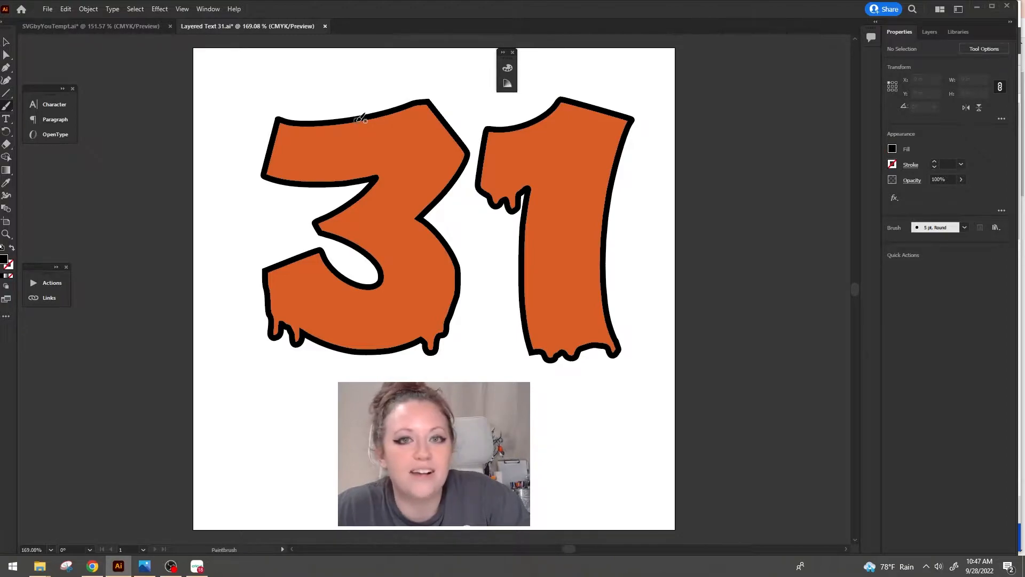
pyautogui.moveTo(361, 118)
pyautogui.mouseDown()
pyautogui.moveTo(358, 158)
pyautogui.moveTo(394, 195)
pyautogui.moveTo(432, 204)
pyautogui.mouseUp()
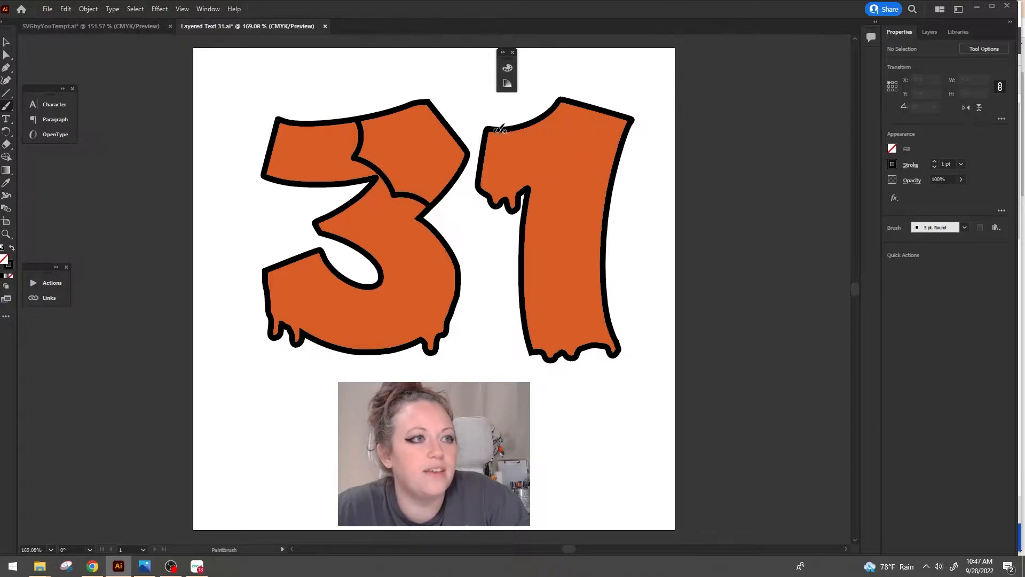
pyautogui.moveTo(488, 129)
pyautogui.mouseDown()
pyautogui.moveTo(514, 169)
pyautogui.moveTo(557, 185)
pyautogui.moveTo(570, 203)
pyautogui.moveTo(612, 193)
pyautogui.mouseUp()
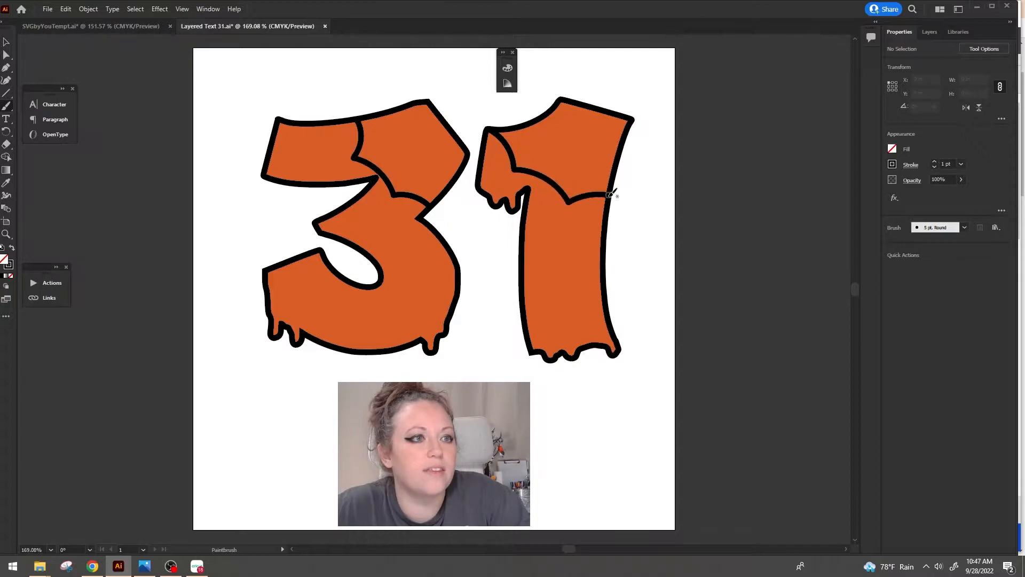
# Paint straight web strands fanning from the top corner of each digit to its scalloped edge
pyautogui.moveTo(356, 157); pyautogui.dragTo(428, 100)
pyautogui.moveTo(396, 192)
pyautogui.mouseDown()
pyautogui.moveTo(421, 148)
pyautogui.moveTo(426, 103)
pyautogui.moveTo(435, 202)
pyautogui.mouseUp()
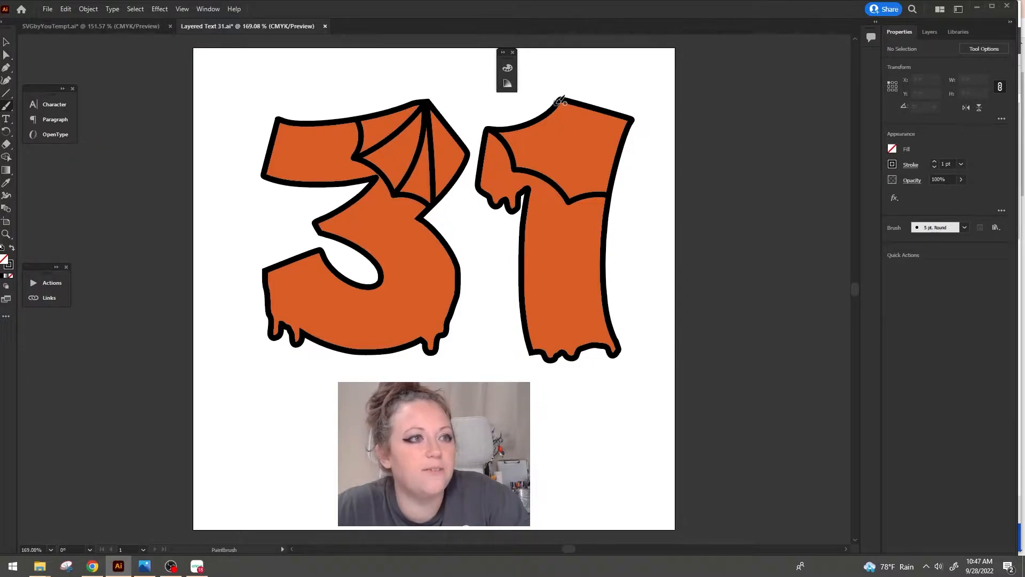
pyautogui.moveTo(561, 100)
pyautogui.mouseDown()
pyautogui.moveTo(555, 128)
pyautogui.moveTo(514, 169)
pyautogui.mouseUp()
pyautogui.moveTo(563, 100)
pyautogui.mouseDown()
pyautogui.moveTo(571, 202)
pyautogui.moveTo(570, 107)
pyautogui.moveTo(612, 189)
pyautogui.mouseUp()
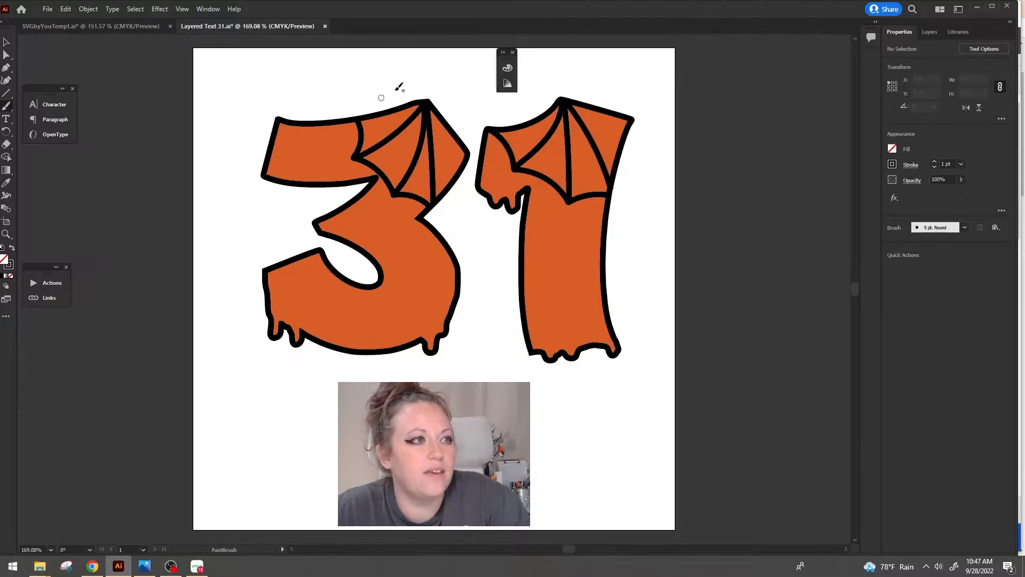
# Paint curved cross strands between the radial lines of both spider webs, undoing and repainting misplaced strokes
pyautogui.moveTo(373, 116)
pyautogui.mouseDown()
pyautogui.moveTo(390, 142)
pyautogui.moveTo(371, 149)
pyautogui.mouseUp()
pyautogui.hotkey('ctrl', 'z')
pyautogui.moveTo(370, 150)
pyautogui.mouseDown()
pyautogui.moveTo(433, 190)
pyautogui.moveTo(460, 143)
pyautogui.moveTo(441, 137)
pyautogui.moveTo(430, 161)
pyautogui.moveTo(390, 140)
pyautogui.mouseUp()
pyautogui.moveTo(391, 136); pyautogui.dragTo(386, 115)
pyautogui.moveTo(427, 143); pyautogui.dragTo(439, 118)
pyautogui.moveTo(511, 131)
pyautogui.mouseDown()
pyautogui.moveTo(570, 176)
pyautogui.moveTo(599, 174)
pyautogui.moveTo(612, 140)
pyautogui.moveTo(583, 177)
pyautogui.moveTo(607, 175)
pyautogui.moveTo(625, 110)
pyautogui.mouseUp()
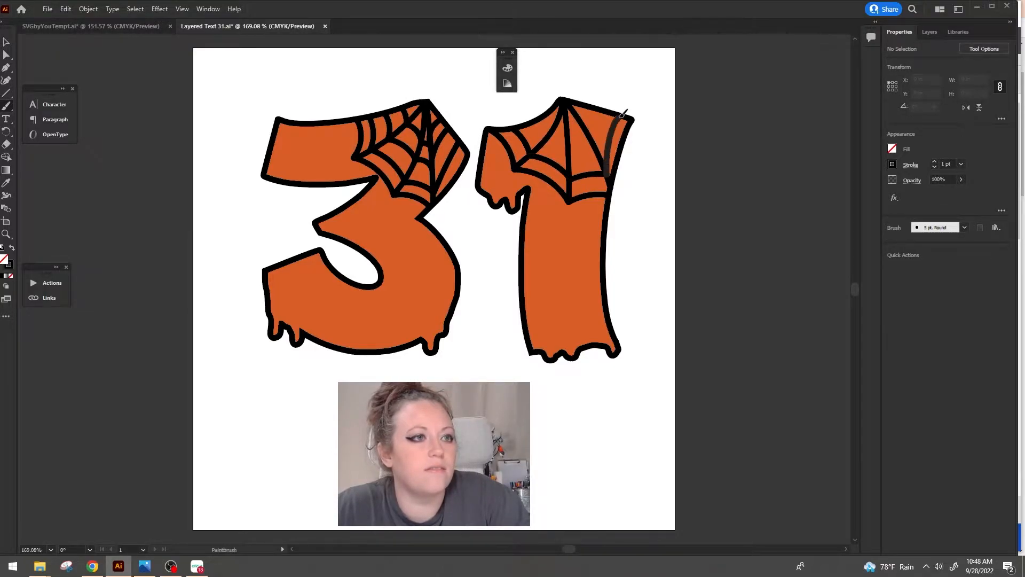
pyautogui.hotkey('ctrl', 'z')
pyautogui.moveTo(540, 133)
pyautogui.mouseDown()
pyautogui.moveTo(595, 150)
pyautogui.moveTo(607, 111)
pyautogui.moveTo(594, 150)
pyautogui.moveTo(591, 119)
pyautogui.mouseUp()
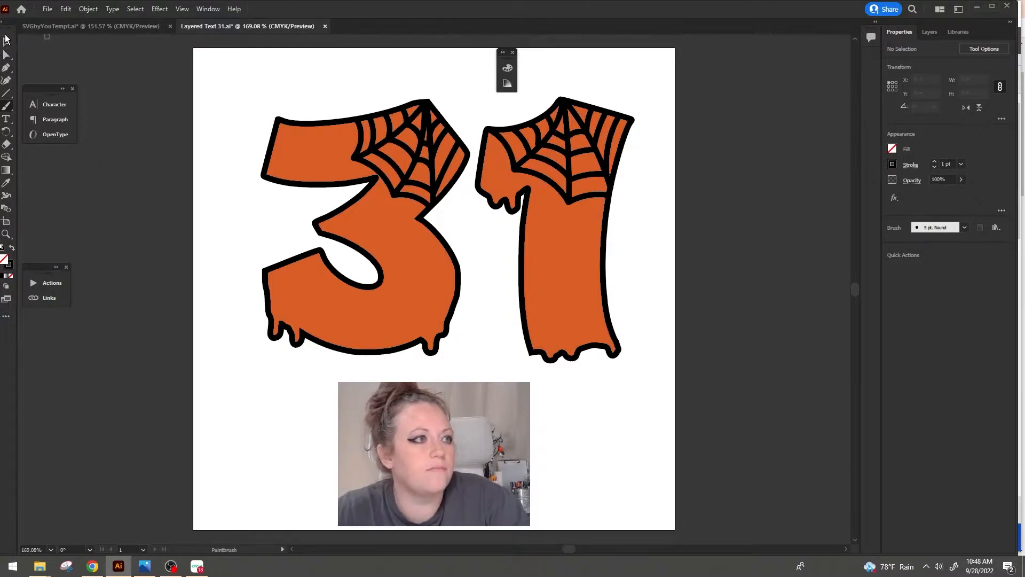
pyautogui.click(6, 233)
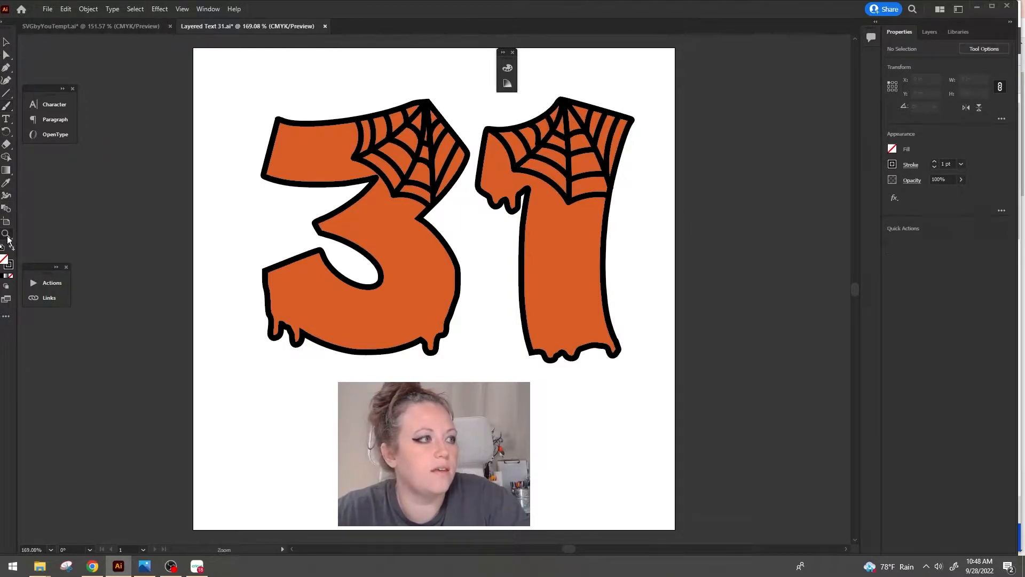
# Adjust the end anchor points of the curved web strands on the 1 so they sit cleanly inside the outline and adjoining strands
pyautogui.moveTo(550, 131); pyautogui.dragTo(657, 150)
pyautogui.scroll(1, 585, 207)
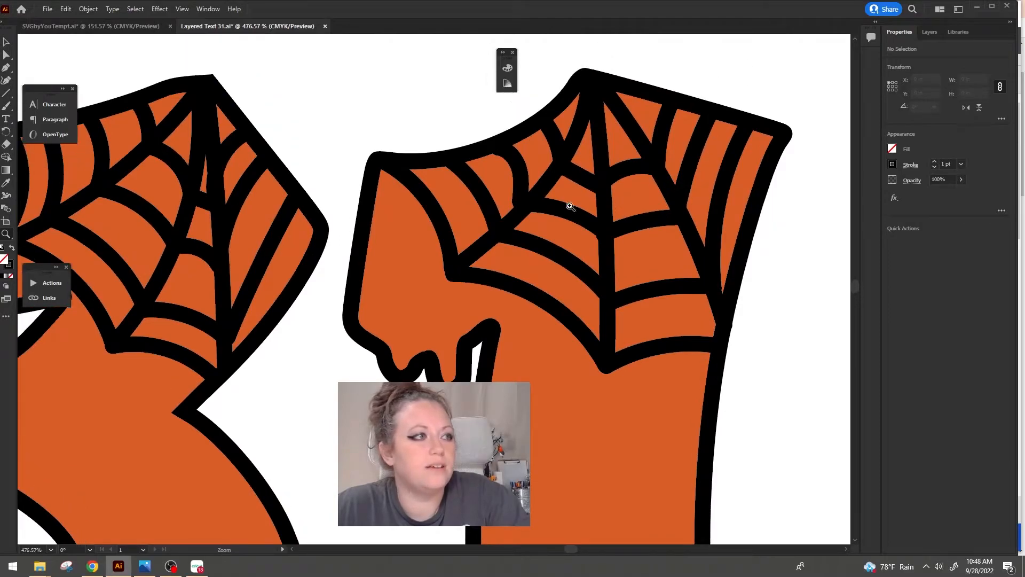
pyautogui.moveTo(530, 166); pyautogui.dragTo(625, 147)
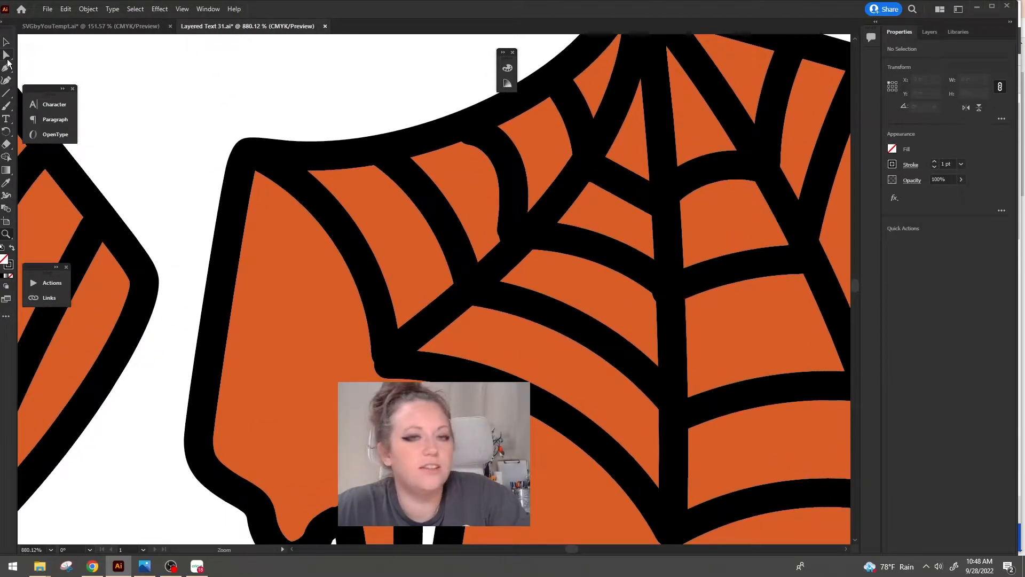
pyautogui.click(7, 57)
pyautogui.click(509, 151)
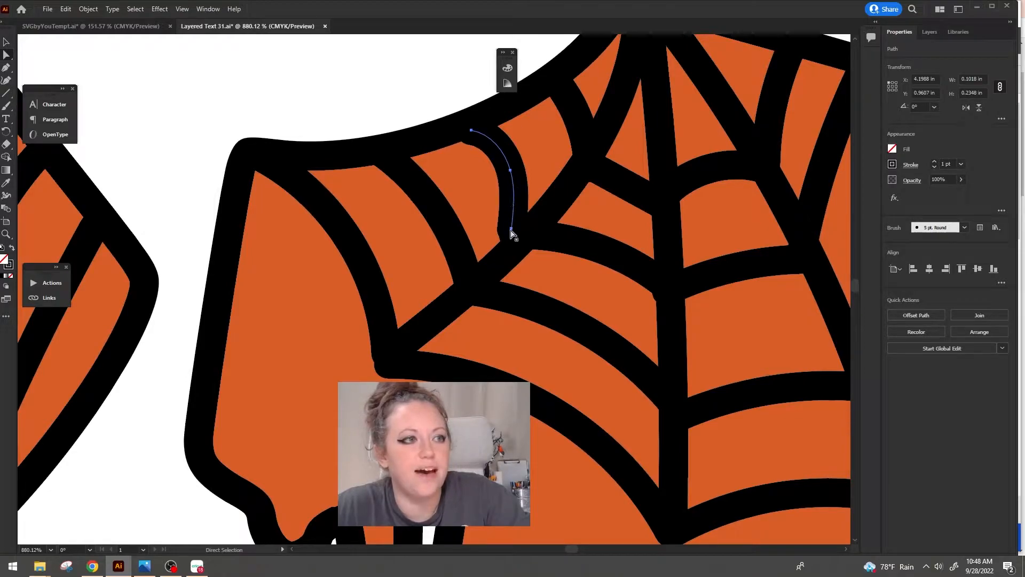
pyautogui.click(511, 231)
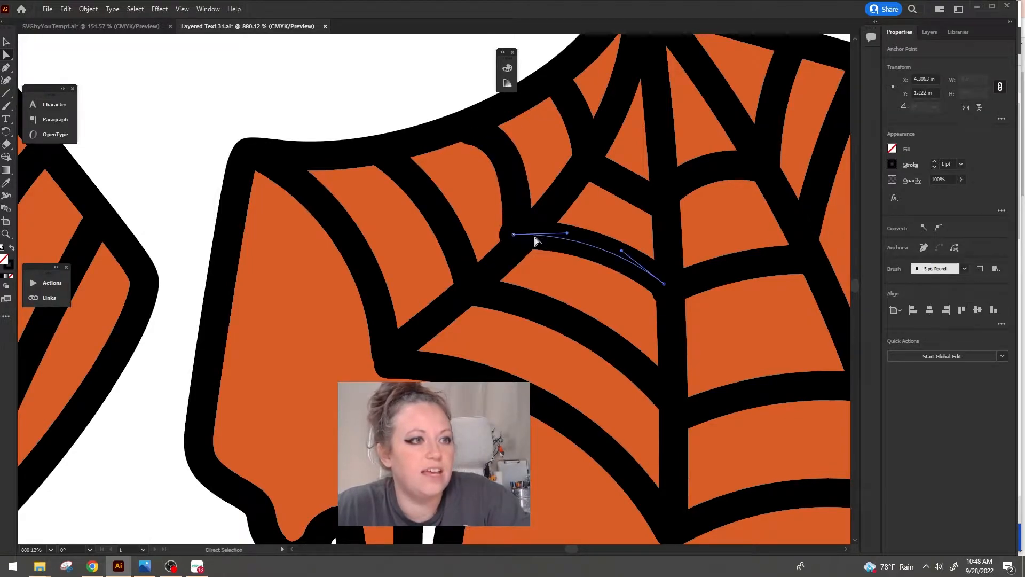
pyautogui.moveTo(514, 235); pyautogui.dragTo(523, 235)
pyautogui.click(489, 143)
pyautogui.click(473, 132)
pyautogui.moveTo(472, 132); pyautogui.dragTo(459, 127)
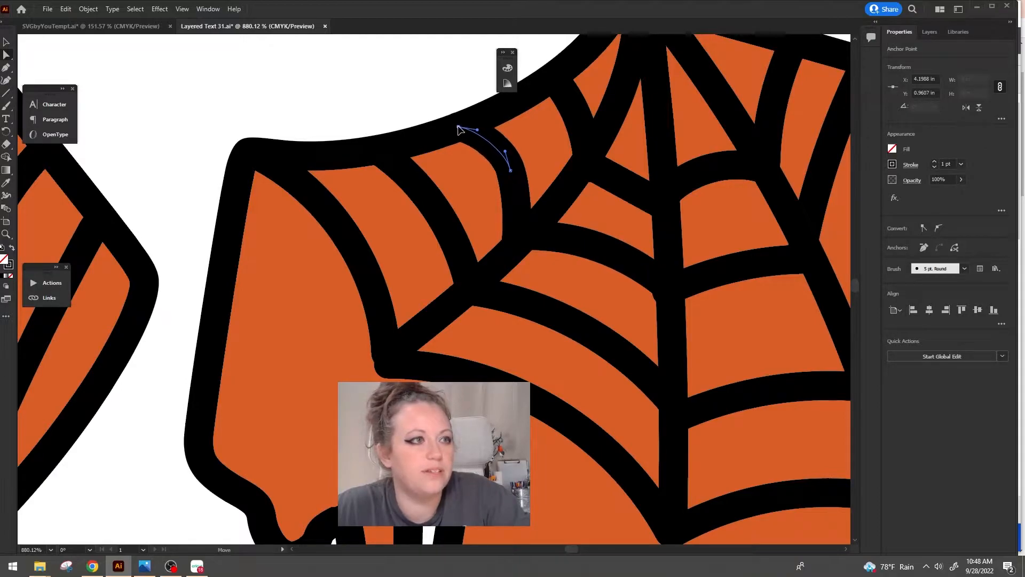
pyautogui.click(667, 293)
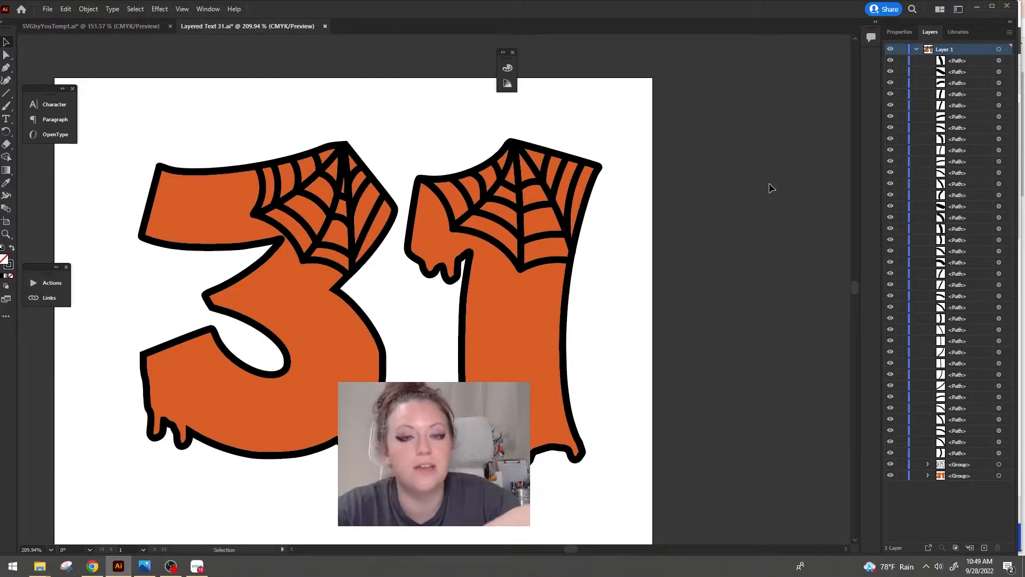
# Hide the orange base and black outline groups, and convert all the painted web strokes to outlined shapes
pyautogui.click(889, 475)
pyautogui.click(889, 464)
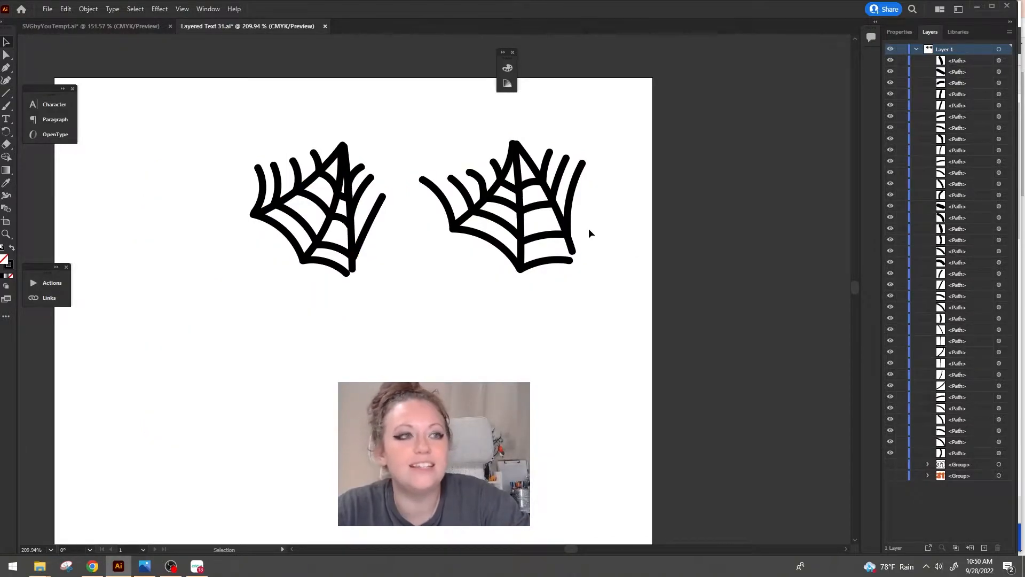
pyautogui.moveTo(204, 96); pyautogui.dragTo(627, 314)
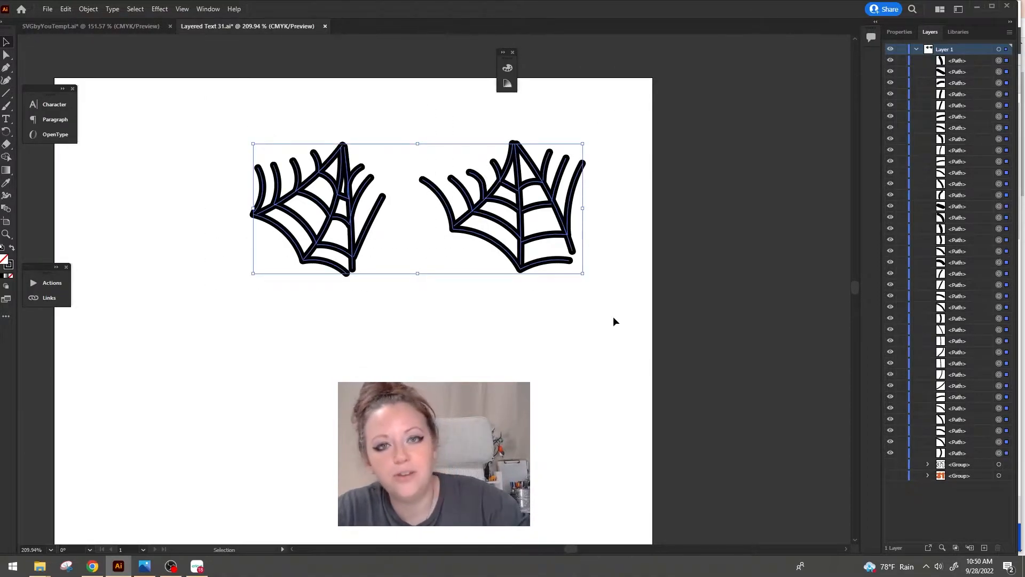
pyautogui.click(86, 11)
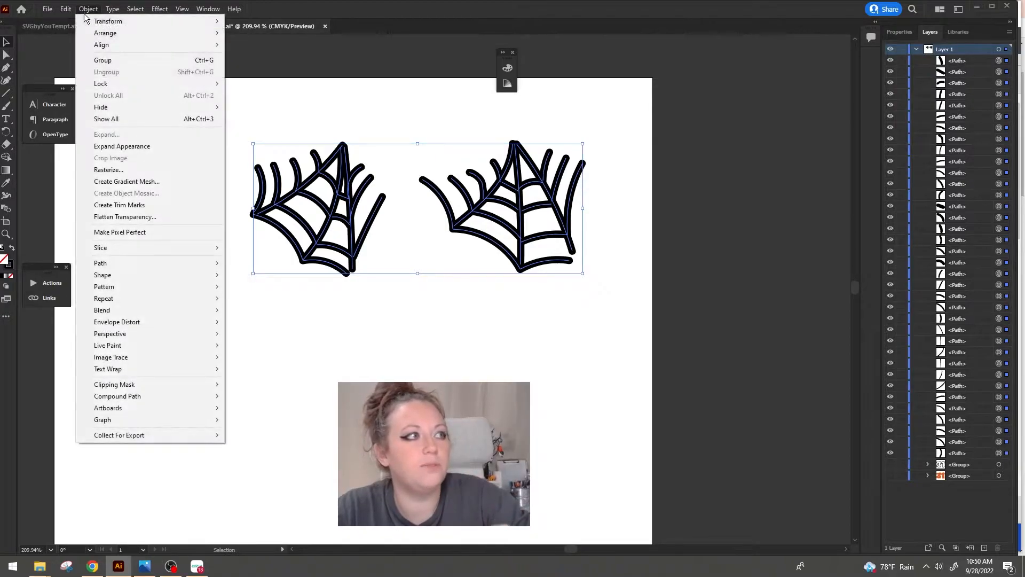
pyautogui.moveTo(145, 269)
pyautogui.click(289, 293)
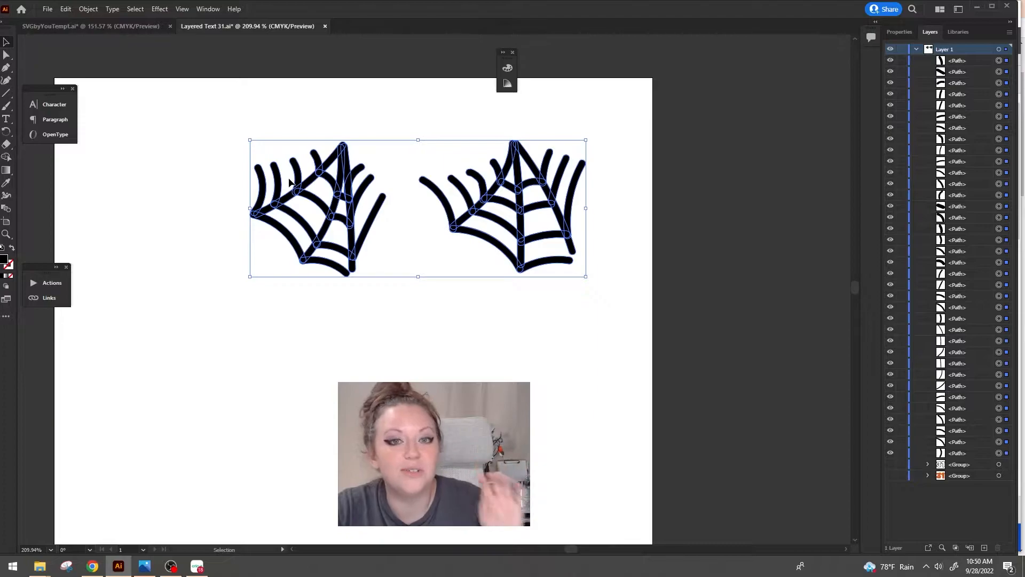
# Unite all the outlined web pieces, then test-move the united webs and undo the move
pyautogui.click(899, 32)
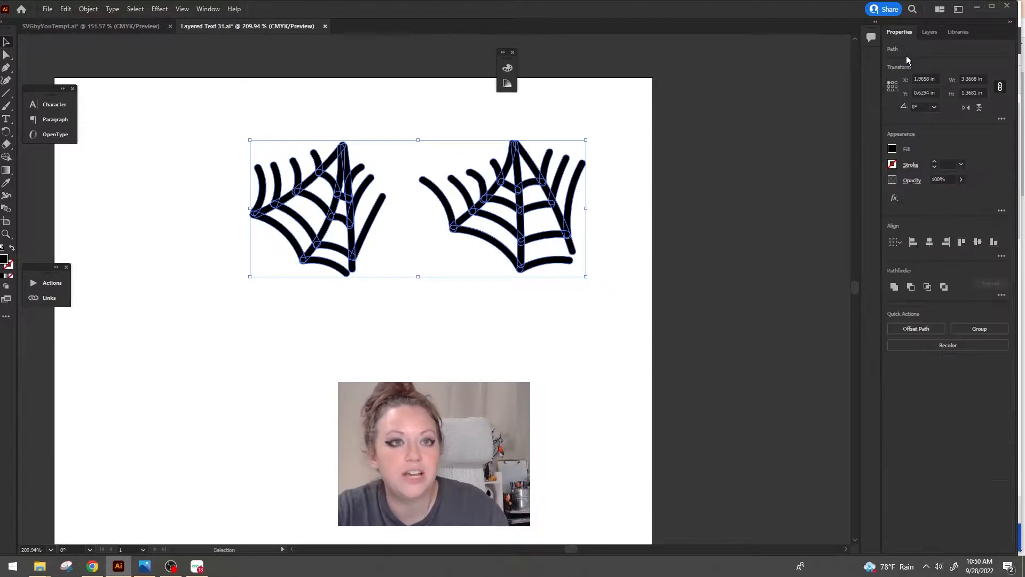
pyautogui.click(897, 291)
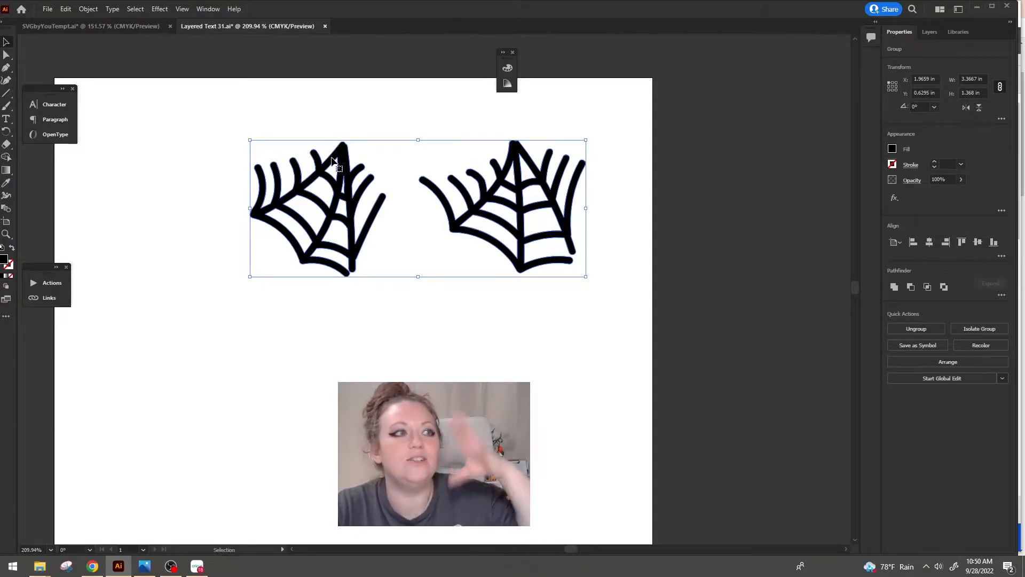
pyautogui.moveTo(334, 162); pyautogui.dragTo(422, 260)
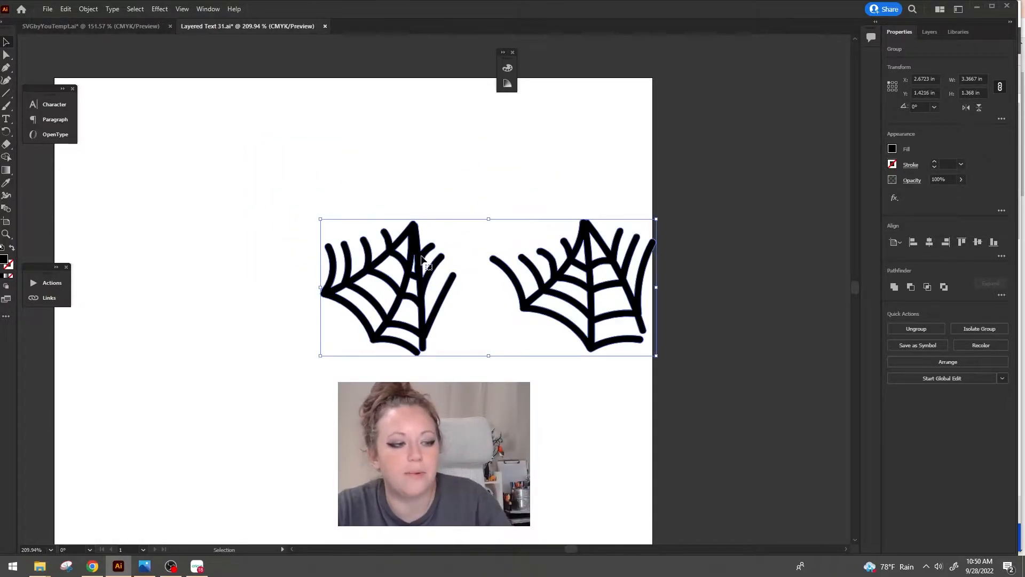
pyautogui.hotkey('ctrl', 'z')
# Show the black 31 outline group again and unite it with the spider webs
pyautogui.click(929, 32)
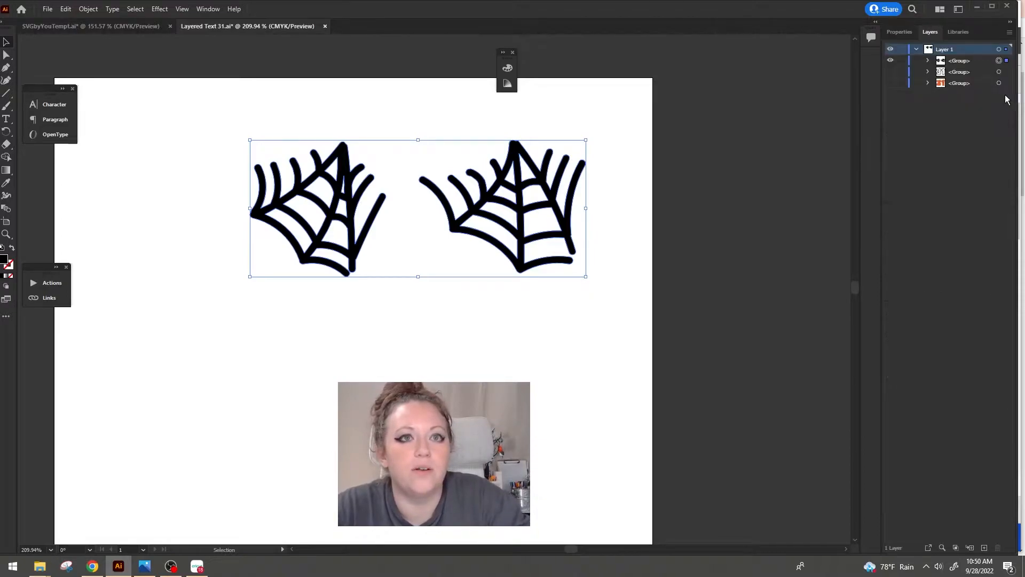
pyautogui.click(890, 71)
pyautogui.click(689, 186)
pyautogui.moveTo(650, 169); pyautogui.dragTo(216, 100)
pyautogui.click(900, 32)
pyautogui.click(894, 286)
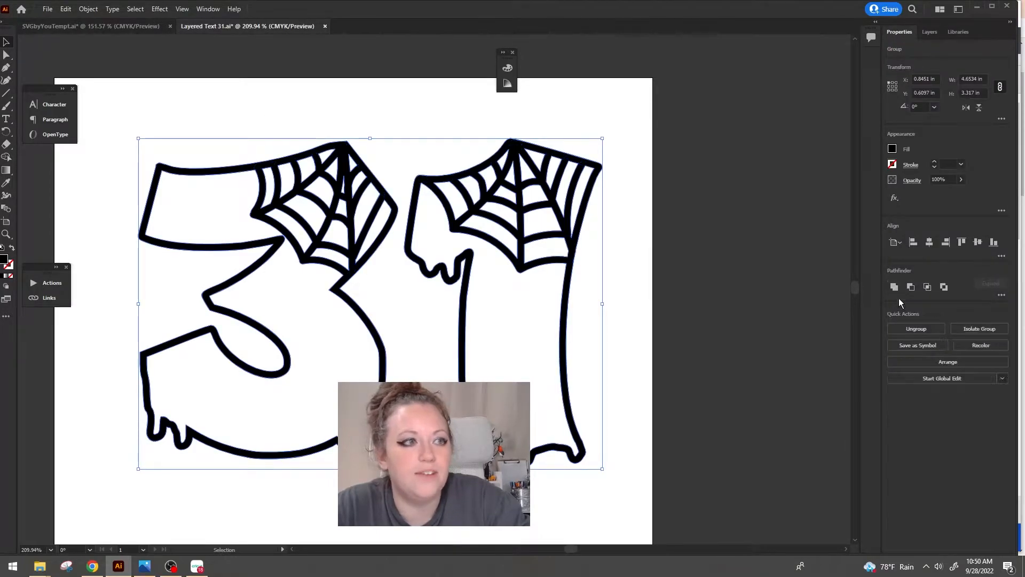
pyautogui.click(606, 201)
# Show the orange base again and test-move the united black layer off it, undoing each move
pyautogui.click(931, 32)
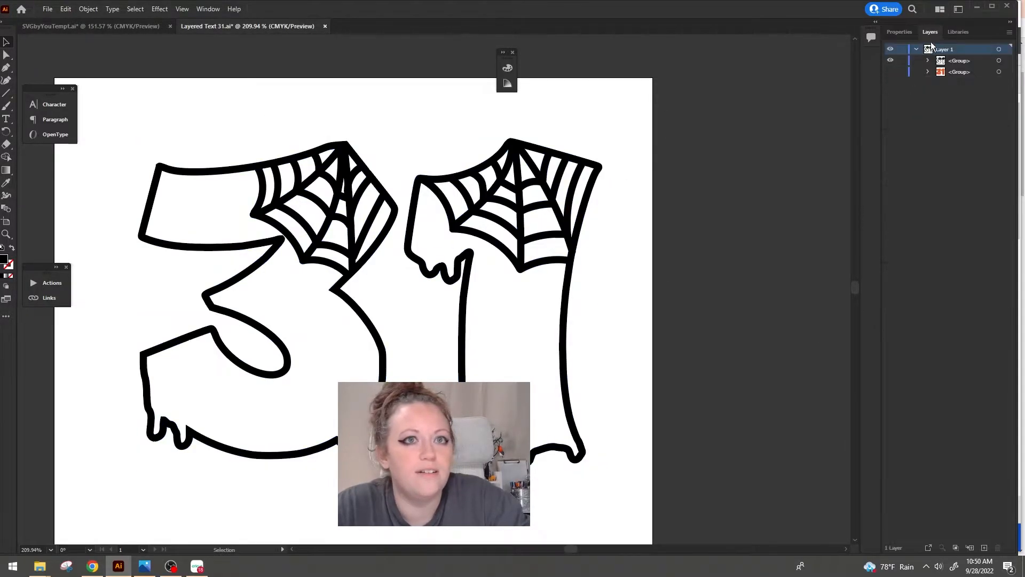
pyautogui.click(892, 72)
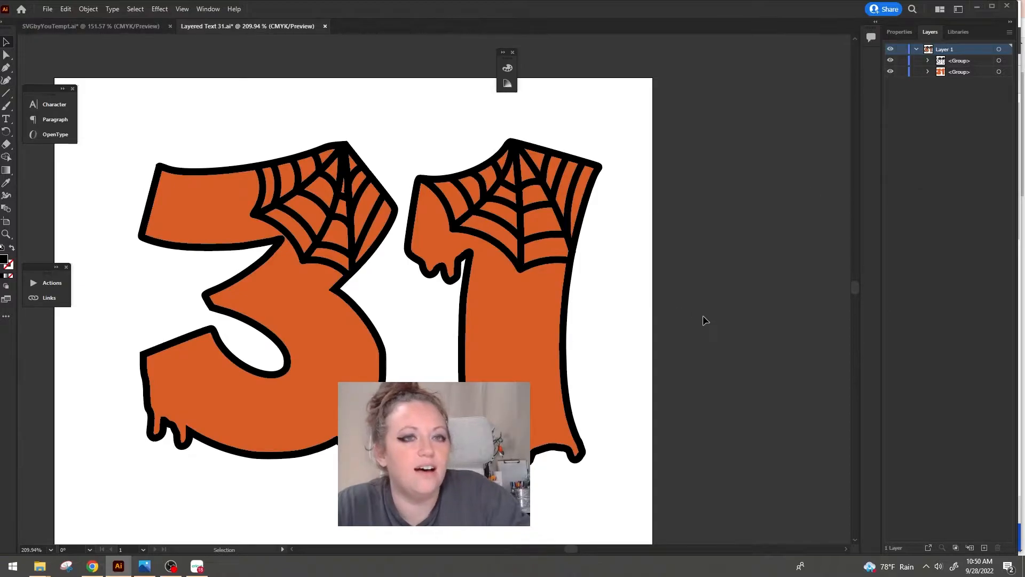
pyautogui.moveTo(520, 199); pyautogui.dragTo(737, 206)
pyautogui.hotkey('ctrl', 'z')
pyautogui.moveTo(507, 155); pyautogui.dragTo(722, 210)
pyautogui.click(521, 184)
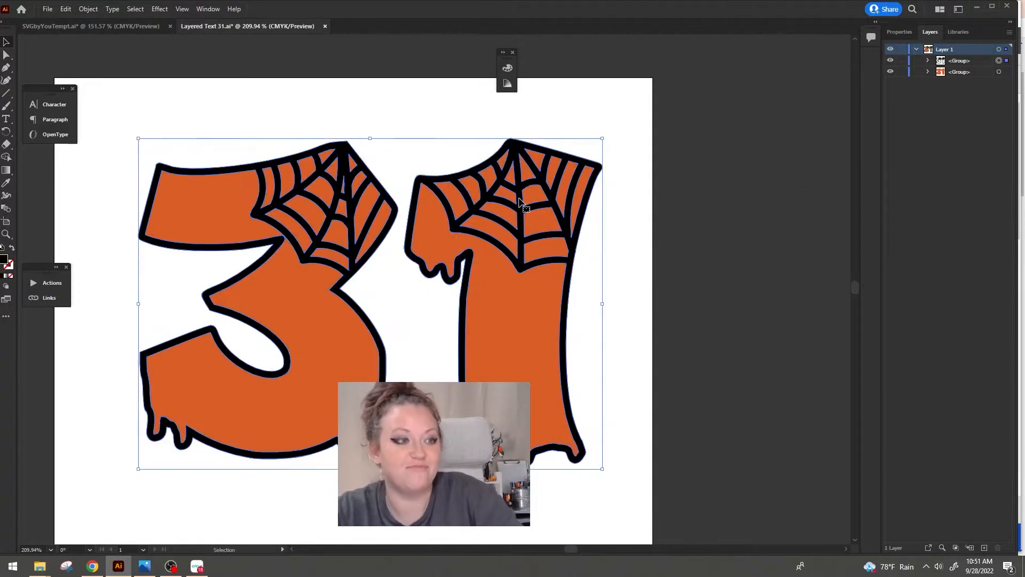
# Save the design as an SVG file named Layered Text 31, using the SVG 1.1 profile
pyautogui.hotkey('ctrl', 'shift', 's')
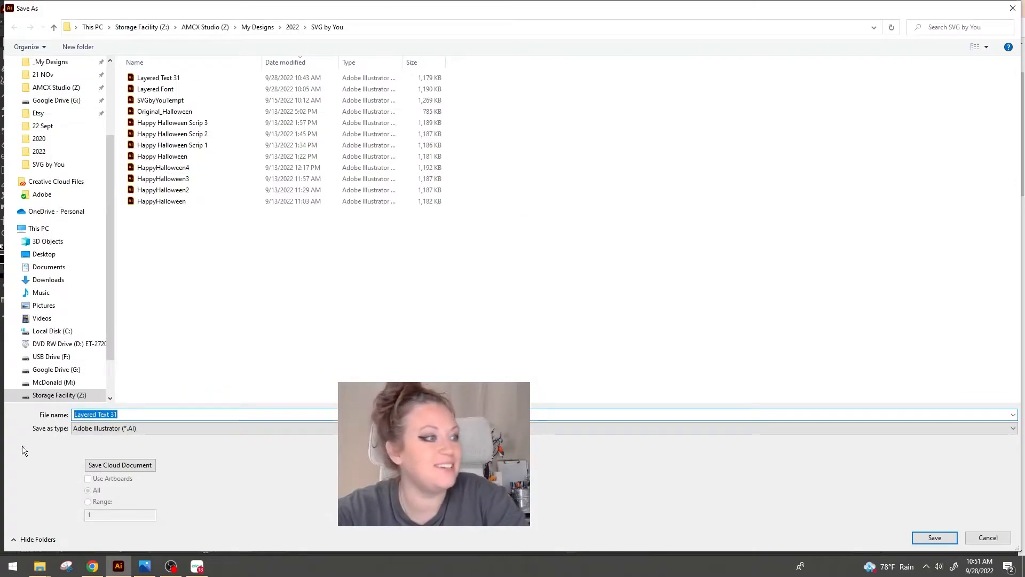
pyautogui.click(144, 427)
pyautogui.click(139, 470)
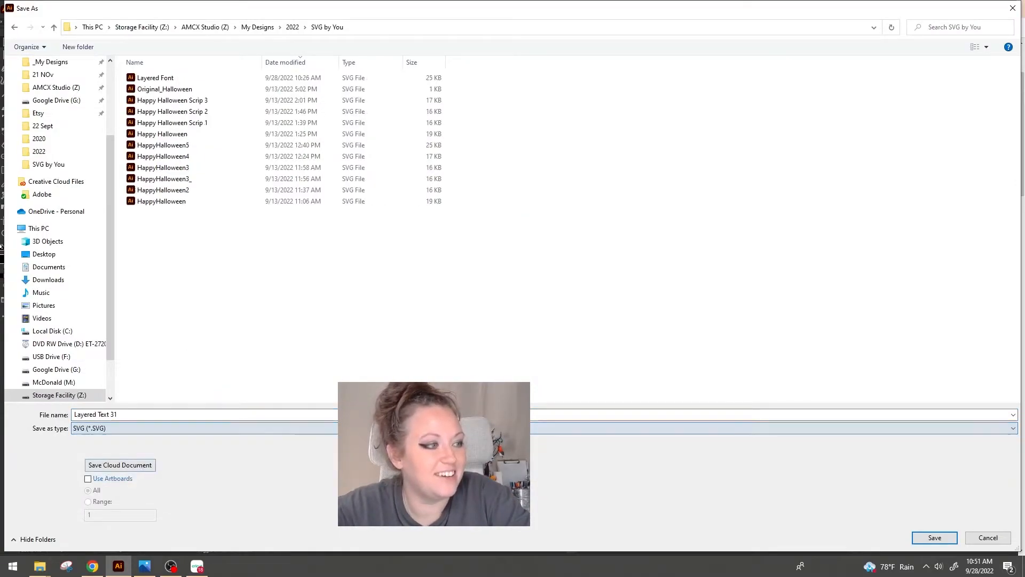
pyautogui.click(935, 538)
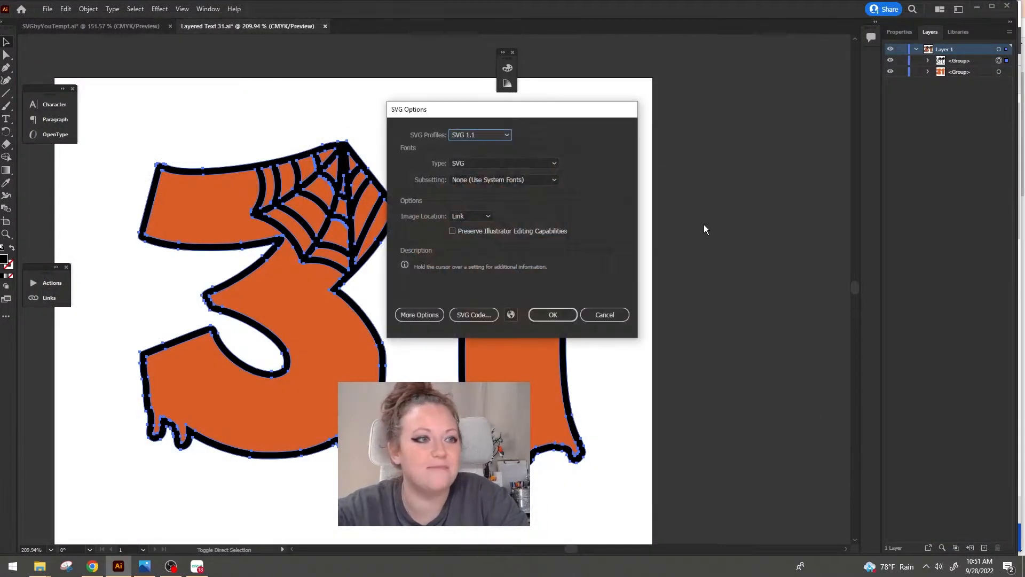
pyautogui.click(552, 314)
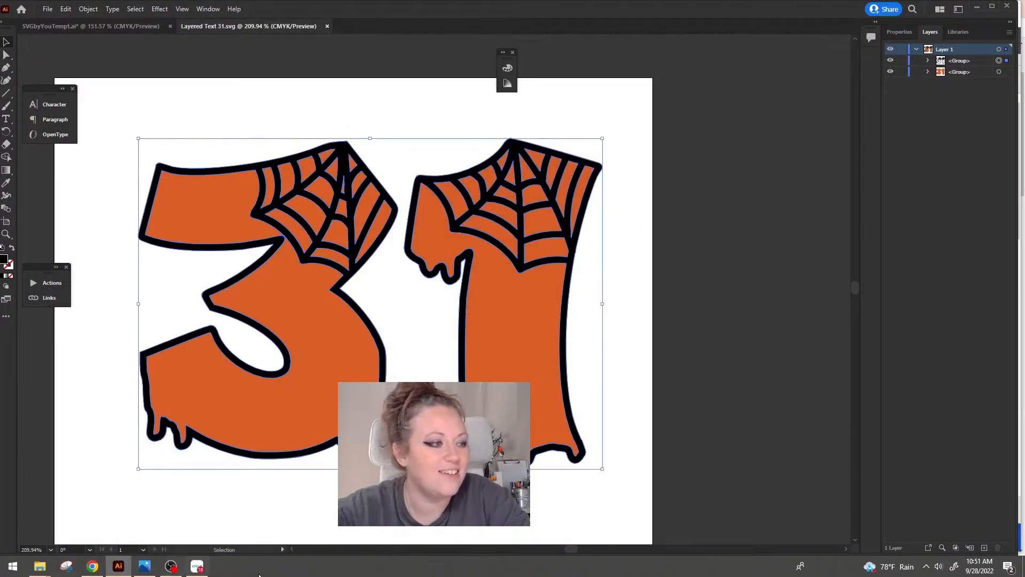
# Switch to Cricut Design Space, upload Layered Text 31, and position the 31 design on the canvas below the large green Happy Halloween
pyautogui.click(199, 567)
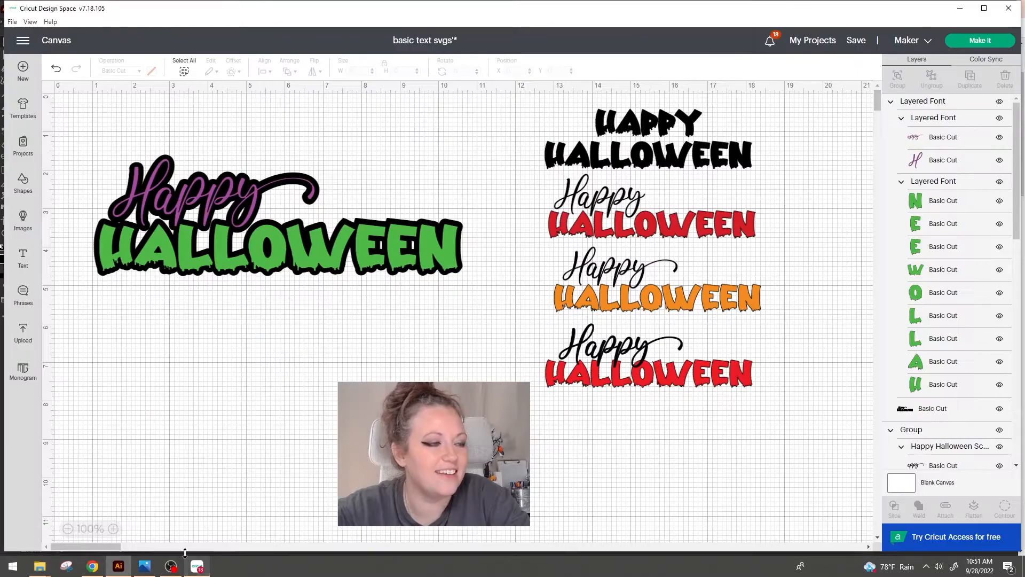
pyautogui.click(24, 334)
pyautogui.click(93, 209)
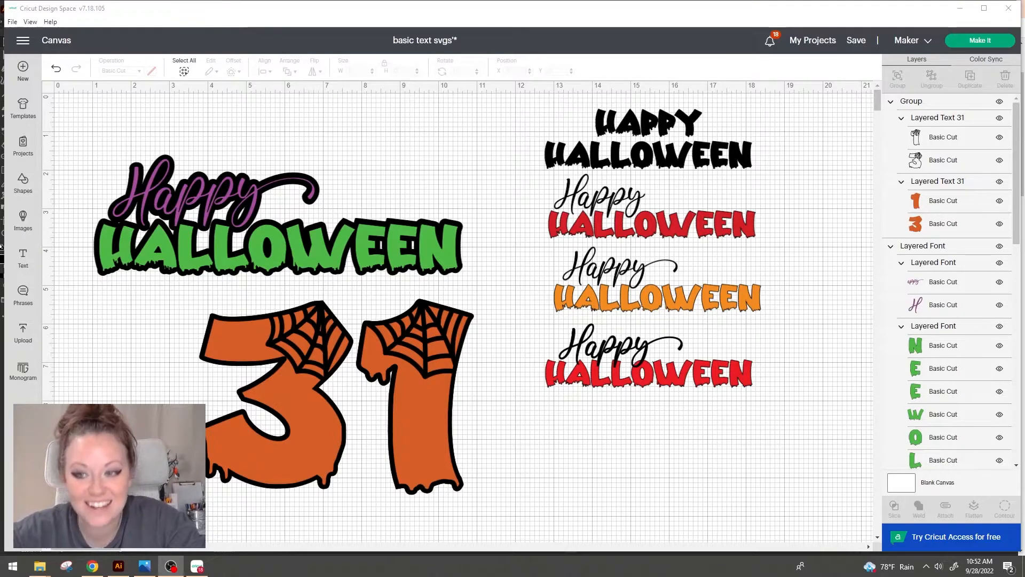
pyautogui.moveTo(447, 316); pyautogui.dragTo(490, 318)
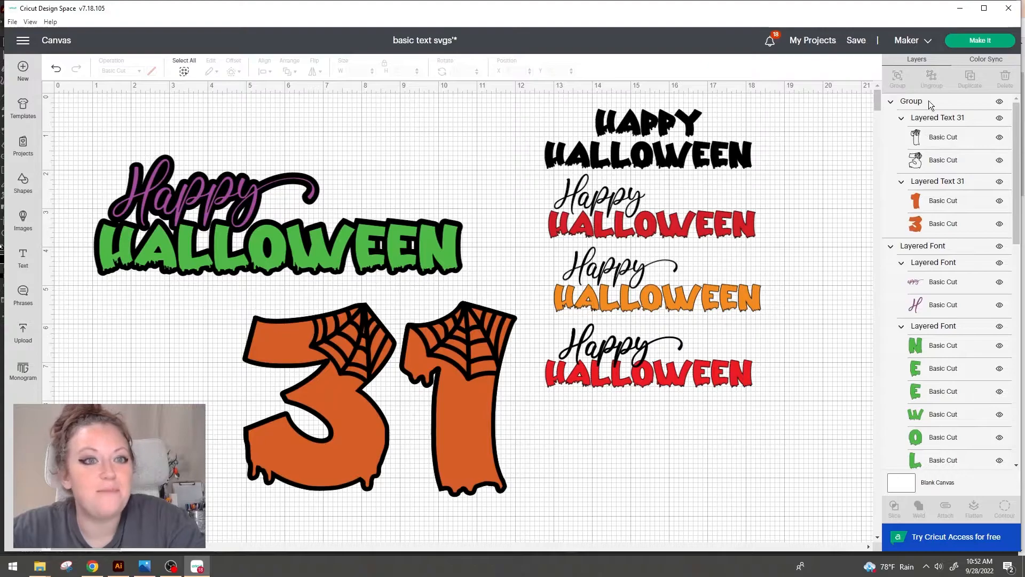
pyautogui.moveTo(381, 401); pyautogui.dragTo(372, 350)
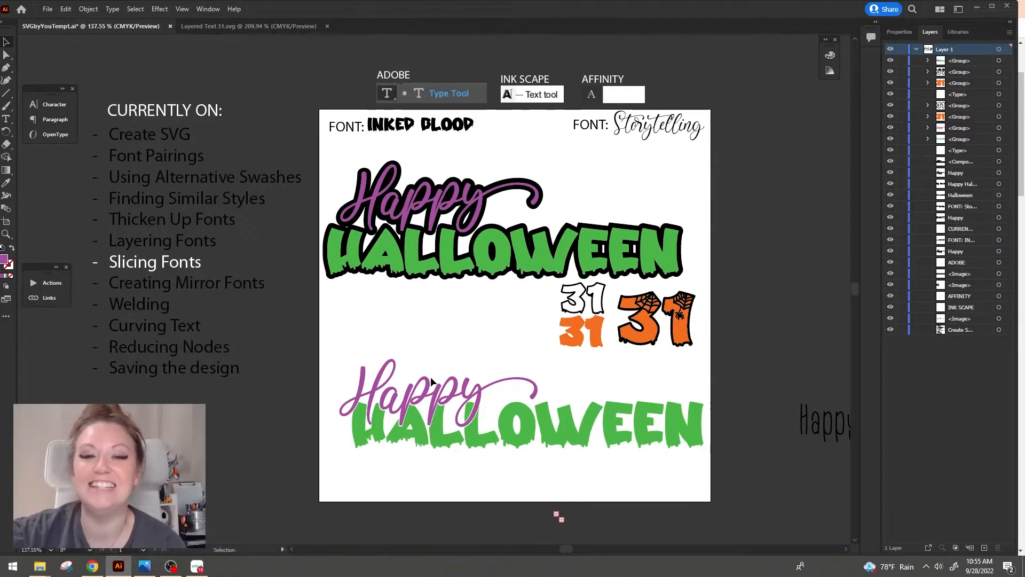
# In the Layered Text 31 document in Illustrator, move the Happy Halloween text fully onto the artboard and save the file as Layer Slice.ai
pyautogui.hotkey('ctrl', 'Tab')
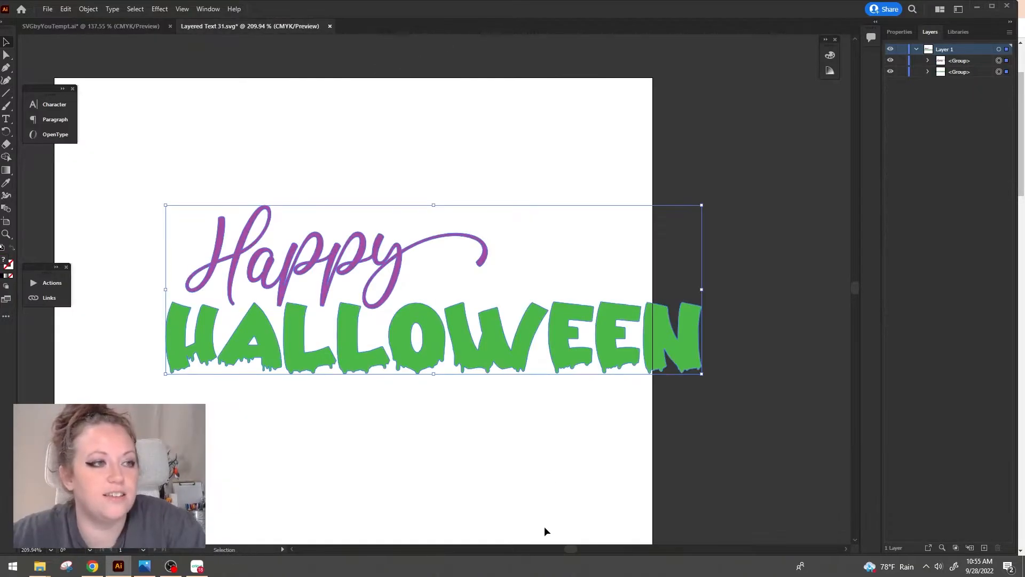
pyautogui.moveTo(567, 548); pyautogui.dragTo(572, 550)
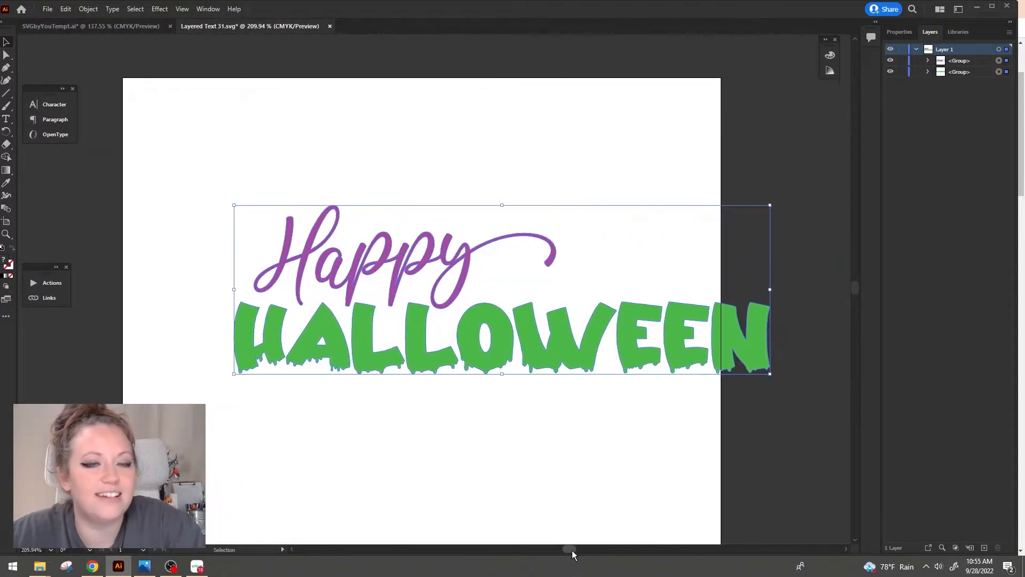
pyautogui.moveTo(590, 363); pyautogui.dragTo(511, 374)
pyautogui.click(482, 381)
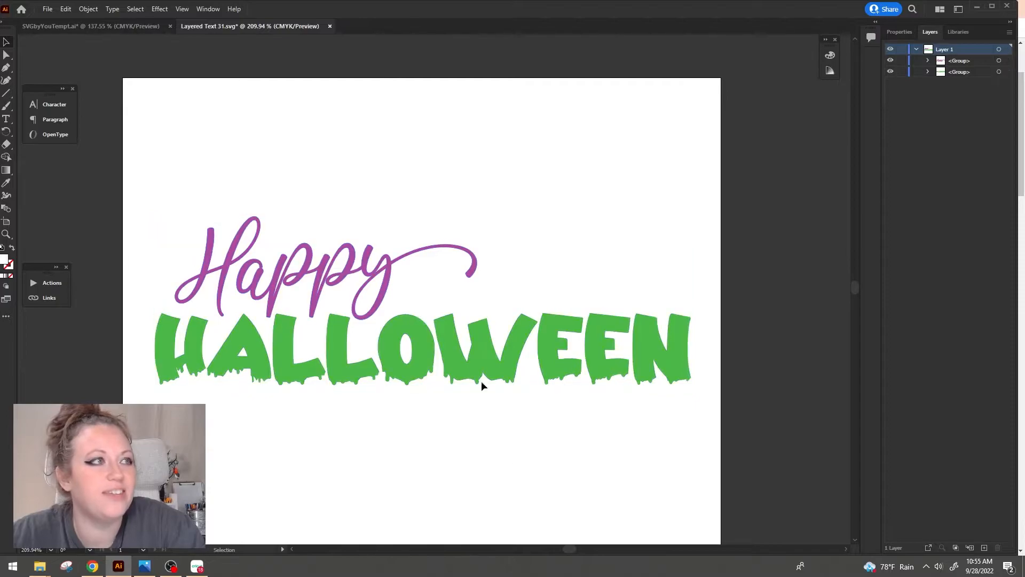
pyautogui.click(47, 9)
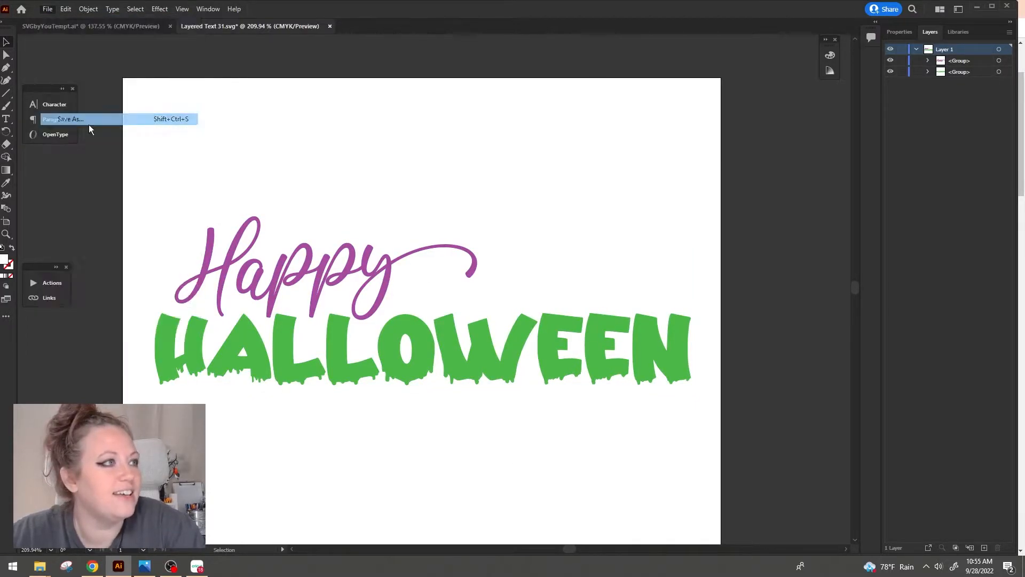
pyautogui.click(88, 121)
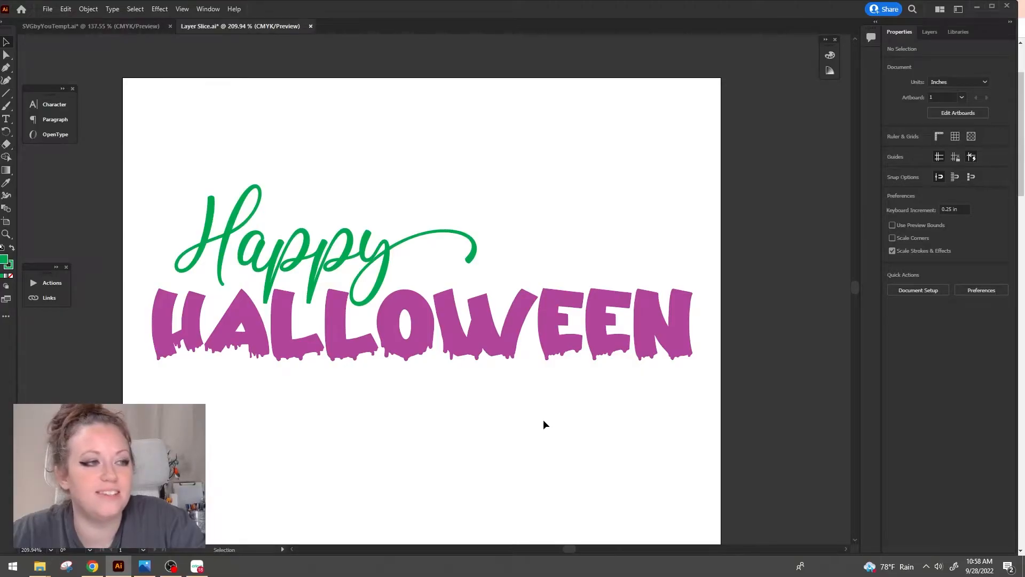
# Convert the green Happy and purple HALLOWEEN text to outlines
pyautogui.moveTo(543, 420); pyautogui.dragTo(241, 219)
pyautogui.rightClick(308, 267)
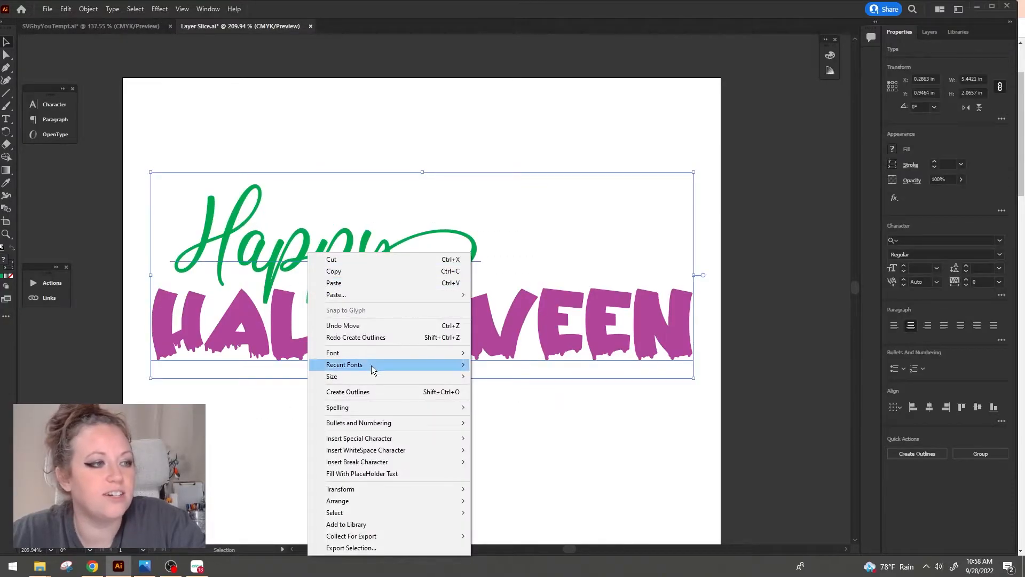
pyautogui.click(375, 395)
pyautogui.click(336, 263)
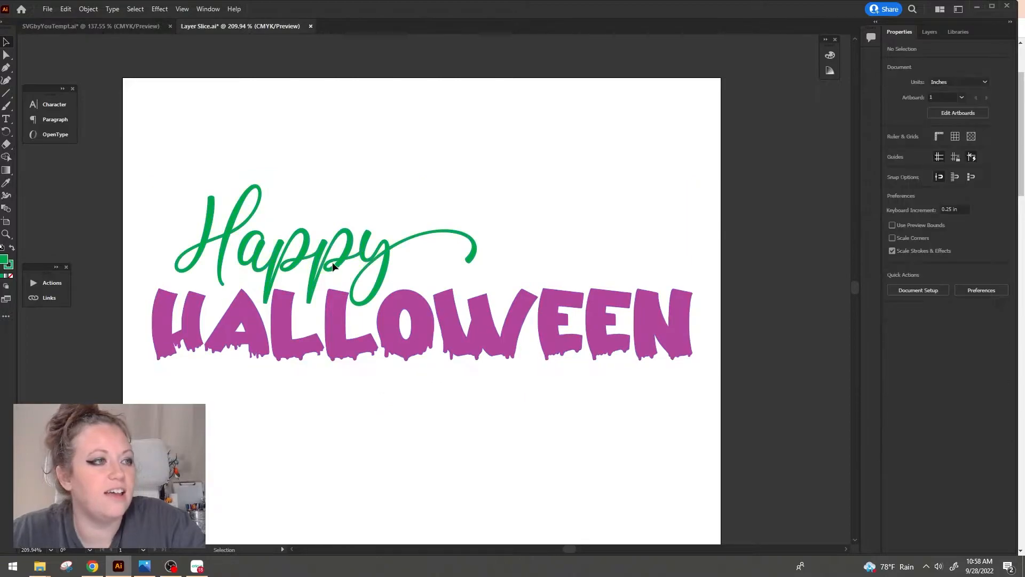
# Move the green Happy down so its letters overlap the top of the purple HALLOWEEN
pyautogui.moveTo(321, 293)
pyautogui.mouseDown()
pyautogui.moveTo(314, 284)
pyautogui.moveTo(288, 291)
pyautogui.moveTo(306, 297)
pyautogui.mouseUp()
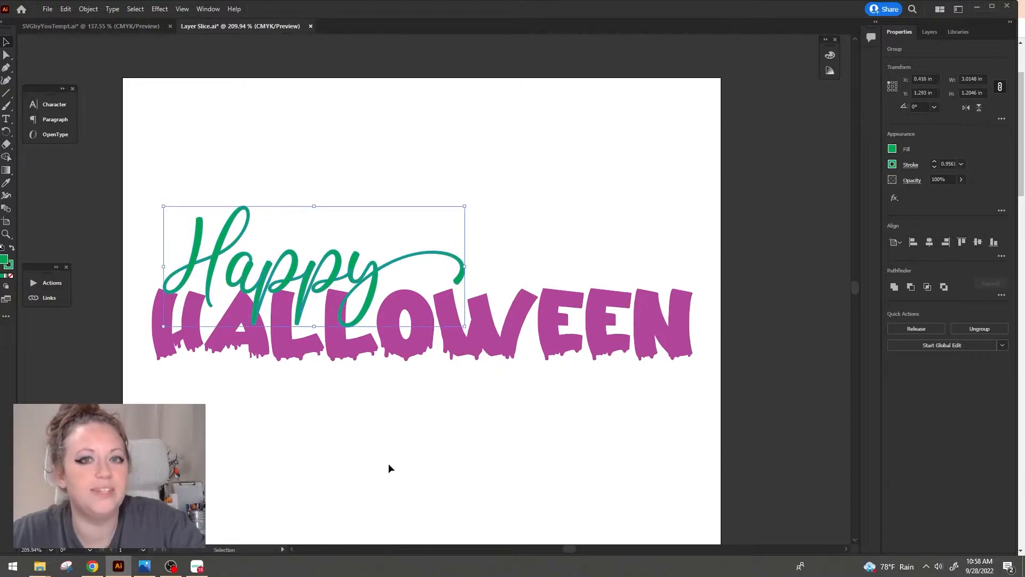
pyautogui.click(434, 389)
pyautogui.click(380, 269)
pyautogui.click(492, 413)
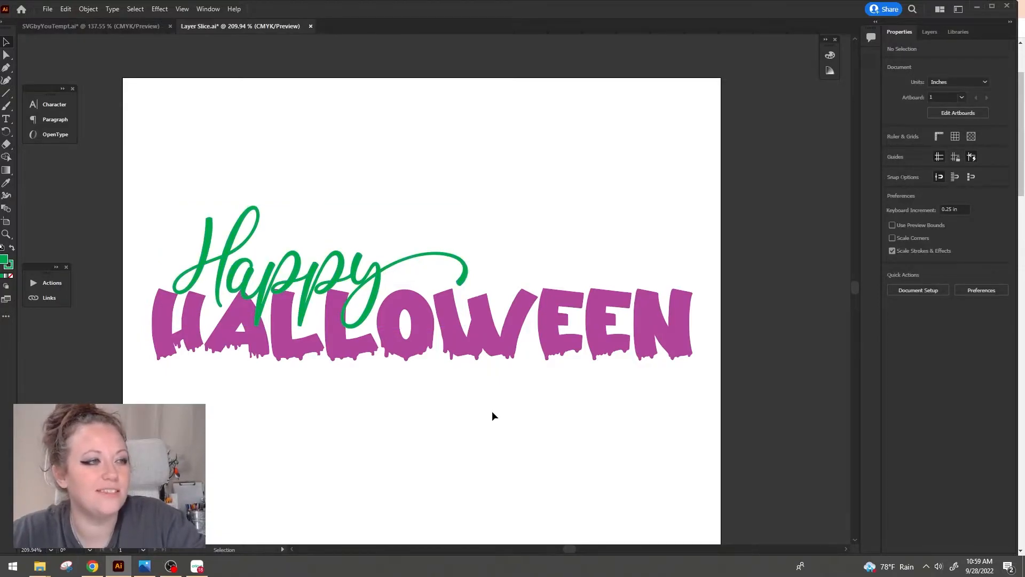
# Outline the stroke of the green Happy and unite its overlapping shapes
pyautogui.click(364, 280)
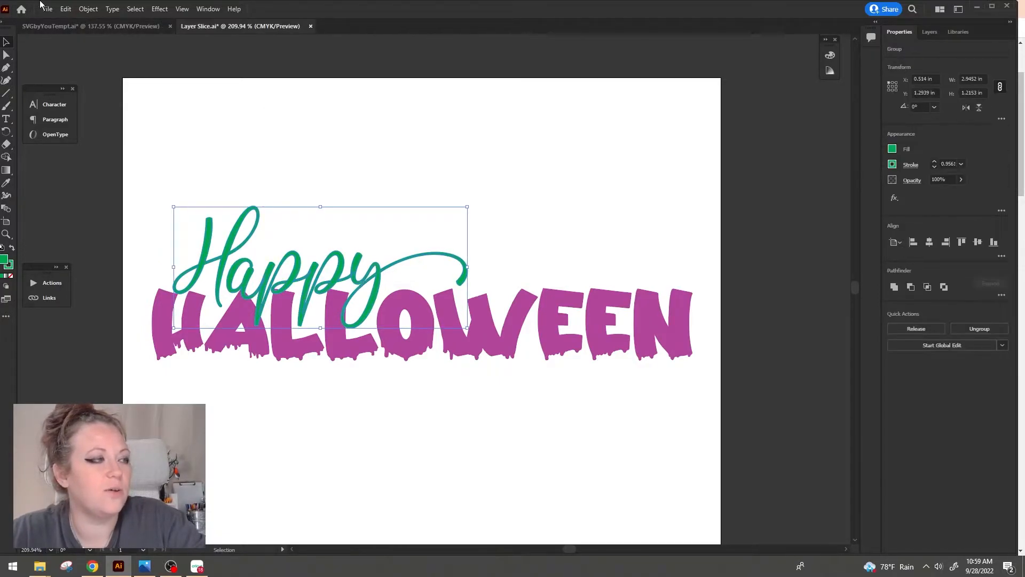
pyautogui.click(88, 9)
pyautogui.moveTo(126, 262)
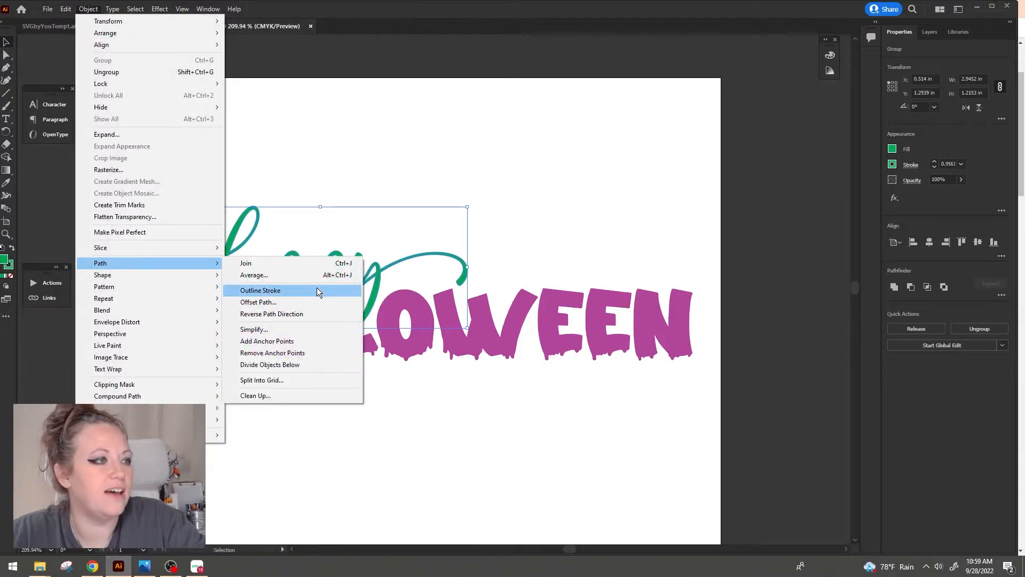
pyautogui.click(316, 287)
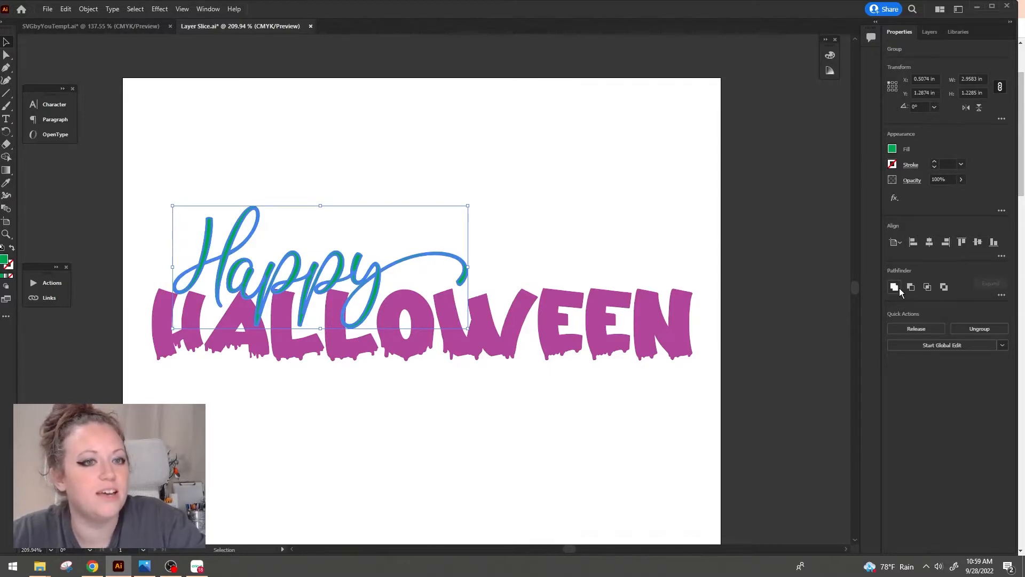
pyautogui.click(447, 373)
pyautogui.click(455, 326)
pyautogui.click(342, 246)
pyautogui.click(345, 268)
# Expand the green Happy group in the layer list and examine the paths it contains
pyautogui.click(925, 33)
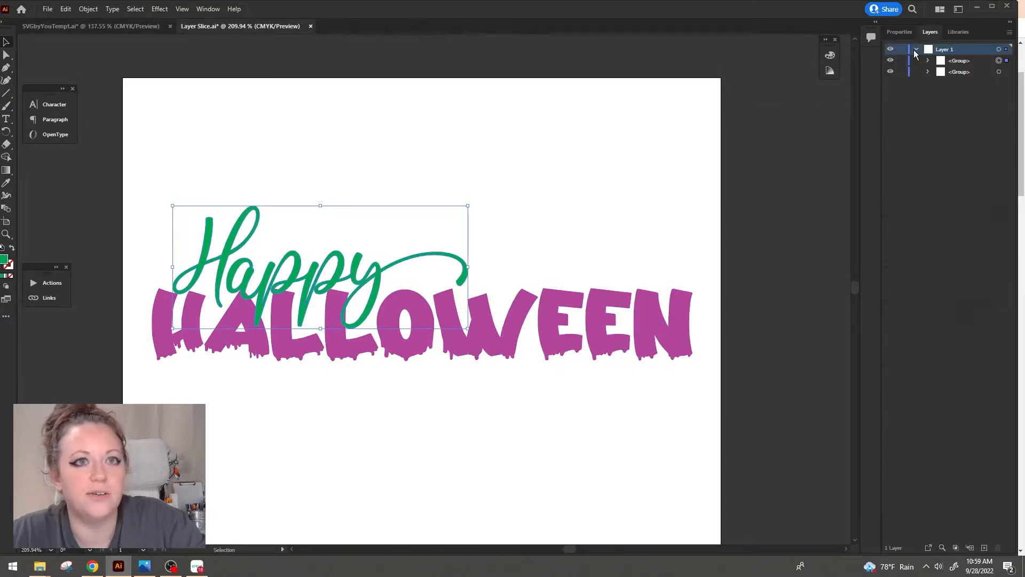
pyautogui.click(928, 61)
pyautogui.click(928, 94)
pyautogui.click(626, 114)
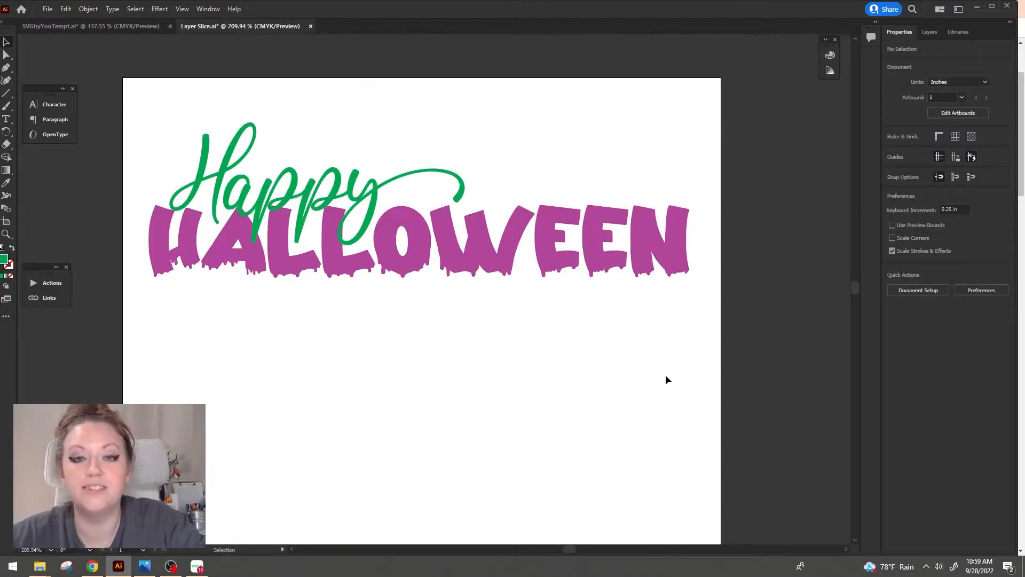
# Apply the Trim pathfinder to the overlapping green Happy and purple HALLOWEEN
pyautogui.moveTo(591, 373); pyautogui.dragTo(177, 119)
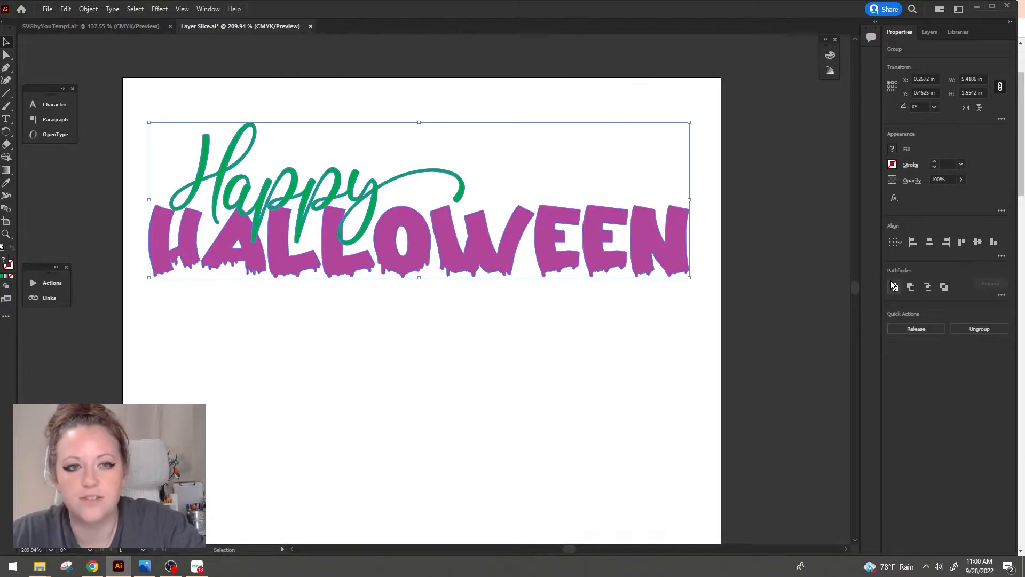
pyautogui.click(1002, 297)
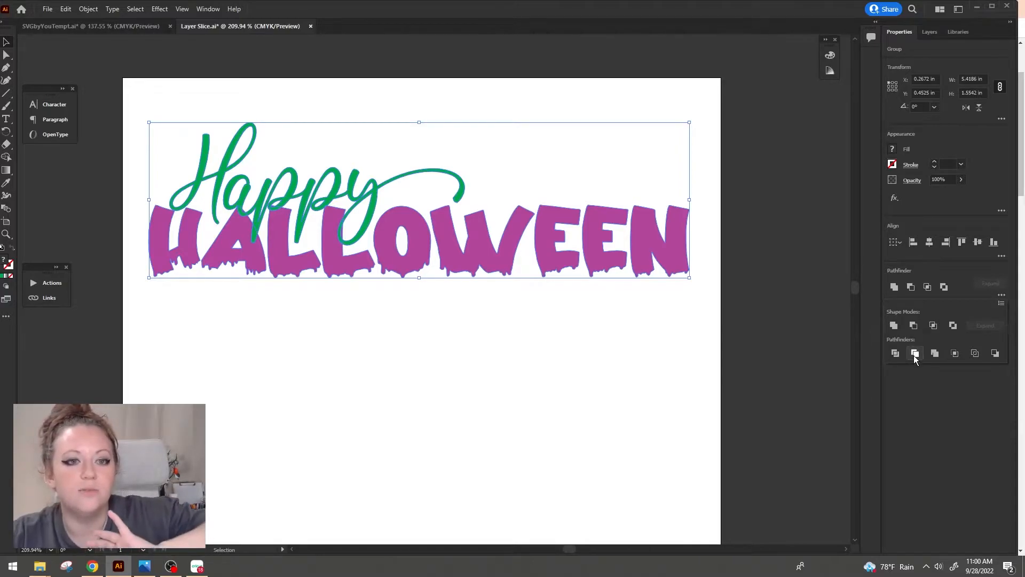
pyautogui.click(915, 355)
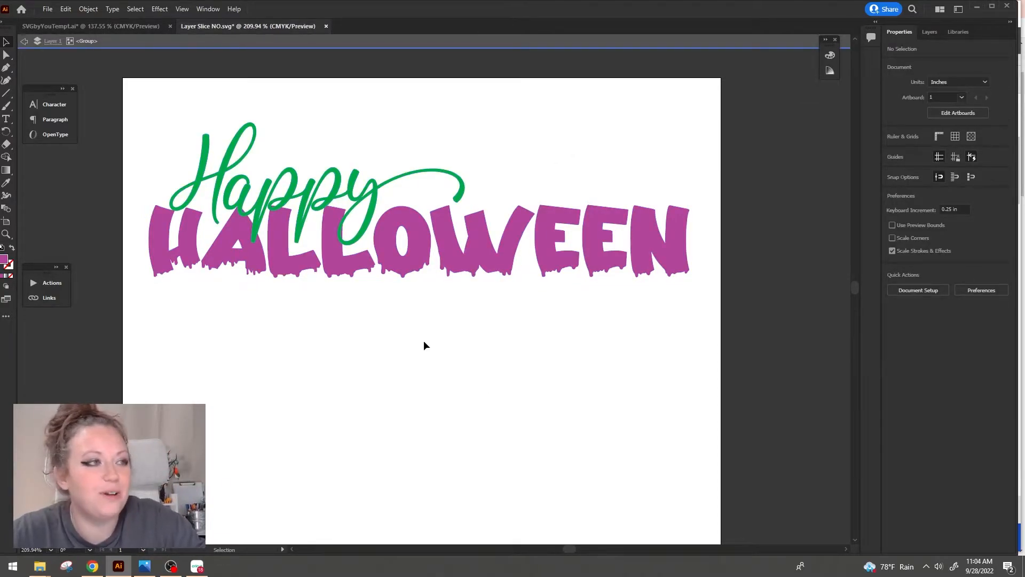
# Move both parts of the green Happy off HALLOWEEN to check the cut-outs, and undo the move
pyautogui.click(223, 198)
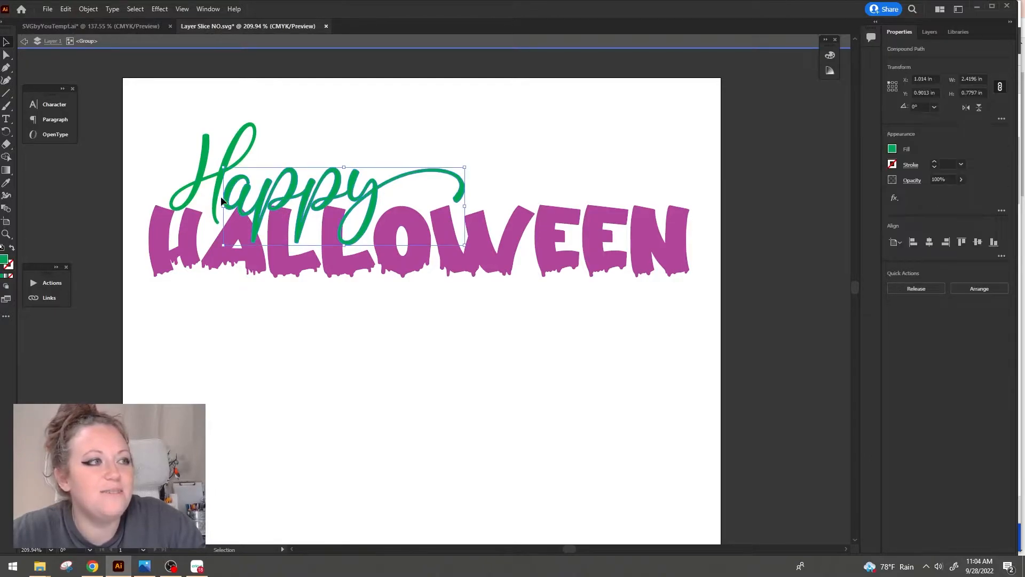
pyautogui.moveTo(218, 199); pyautogui.dragTo(296, 139)
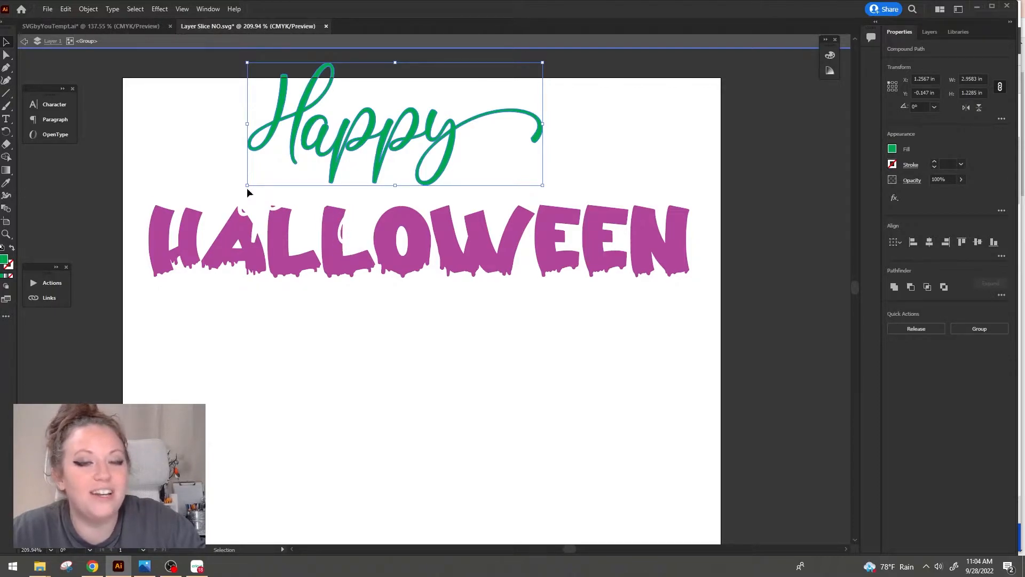
pyautogui.press('a')
pyautogui.hotkey('ctrl', 'z')
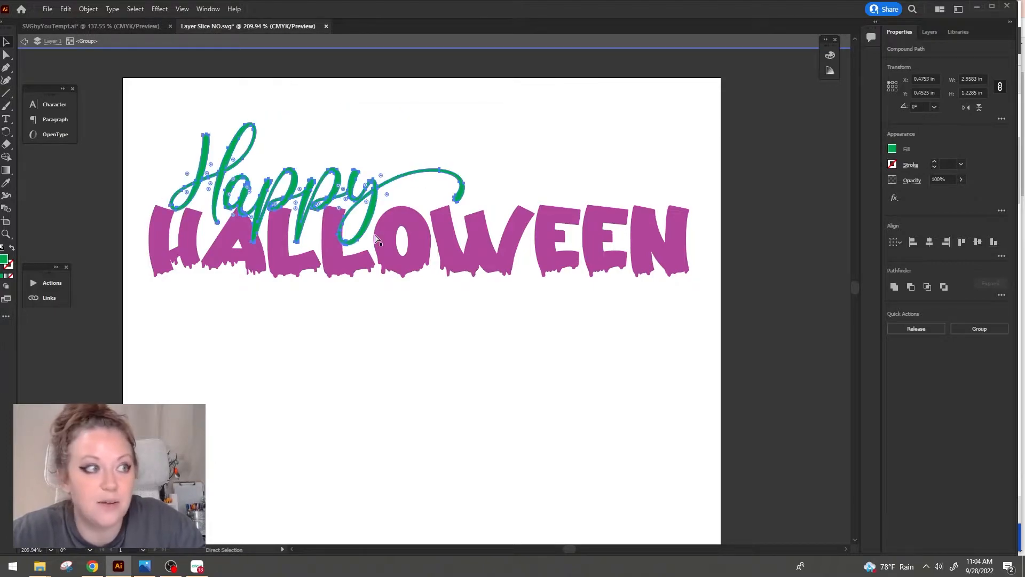
pyautogui.click(344, 386)
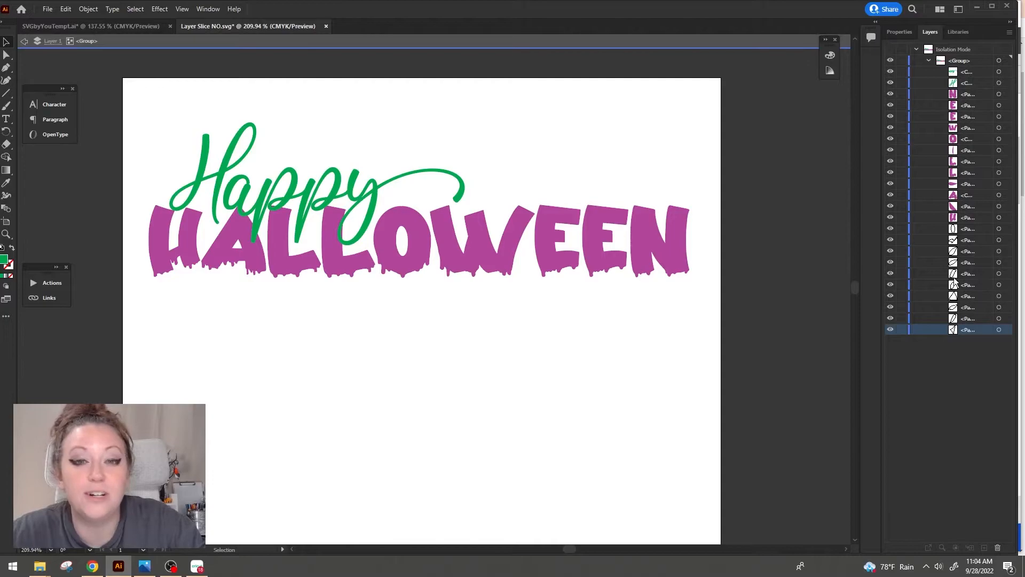
# Delete all the unfilled leftover paths listed below the last purple letter in the trimmed group
pyautogui.click(192, 567)
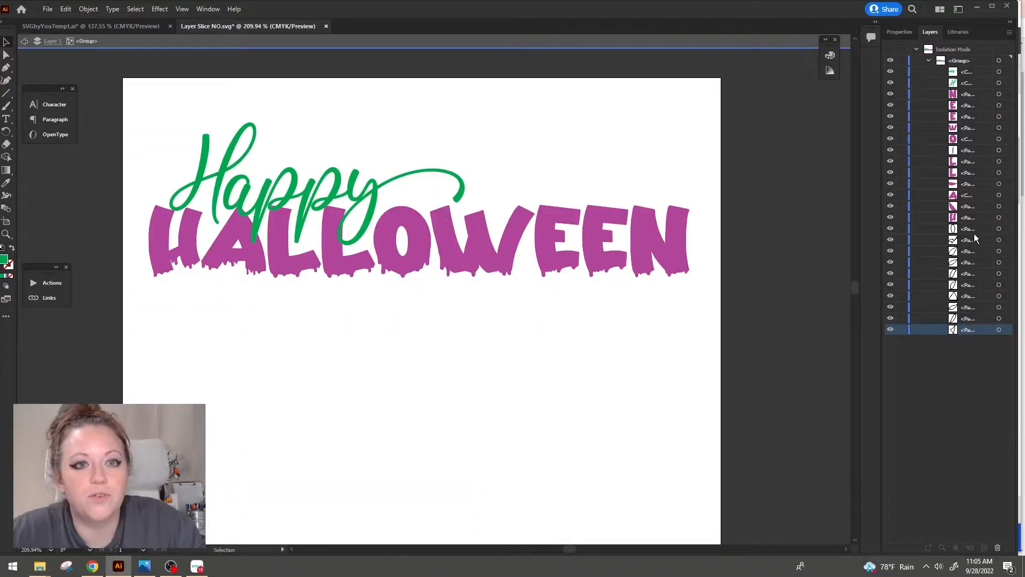
pyautogui.click(974, 233)
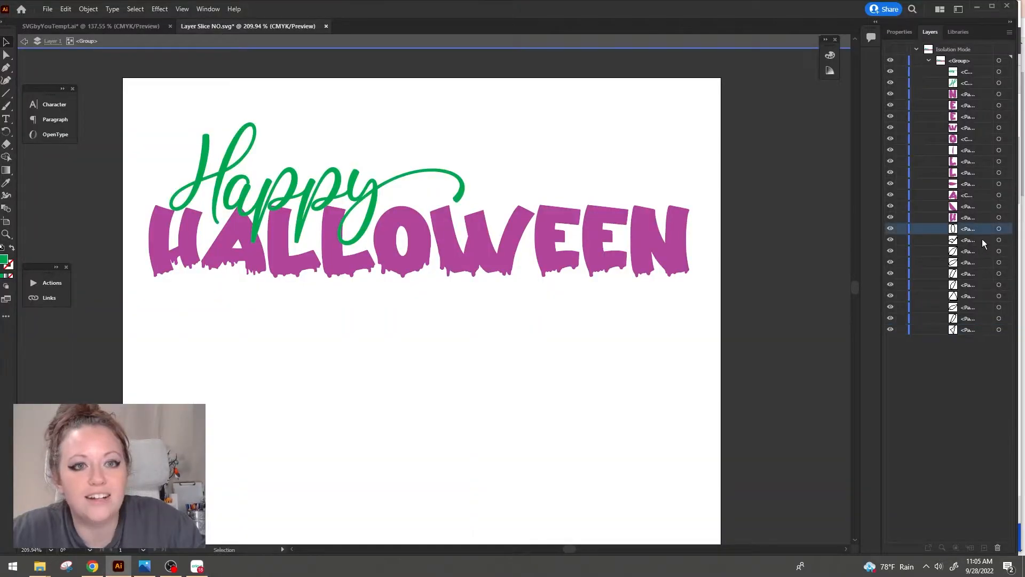
pyautogui.keyDown('shift'); pyautogui.click(968, 329); pyautogui.keyUp('shift')
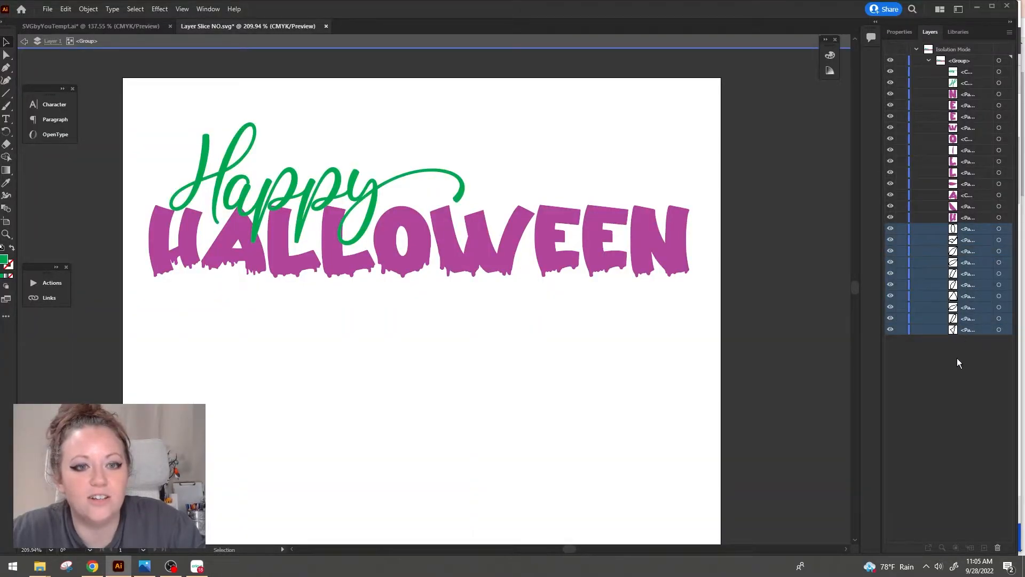
pyautogui.click(968, 415)
pyautogui.click(972, 230)
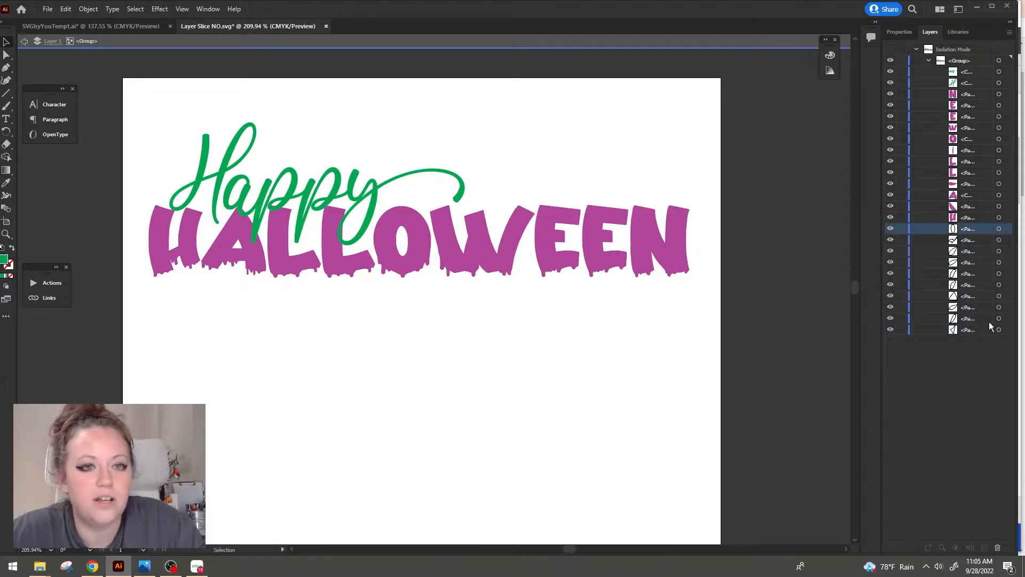
pyautogui.keyDown('shift'); pyautogui.click(979, 335); pyautogui.keyUp('shift')
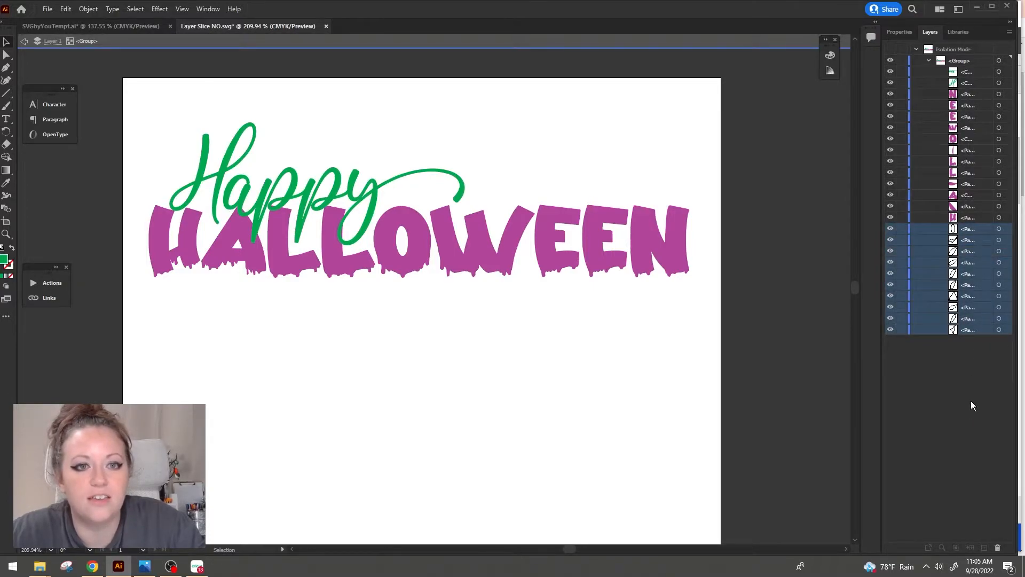
pyautogui.click(998, 547)
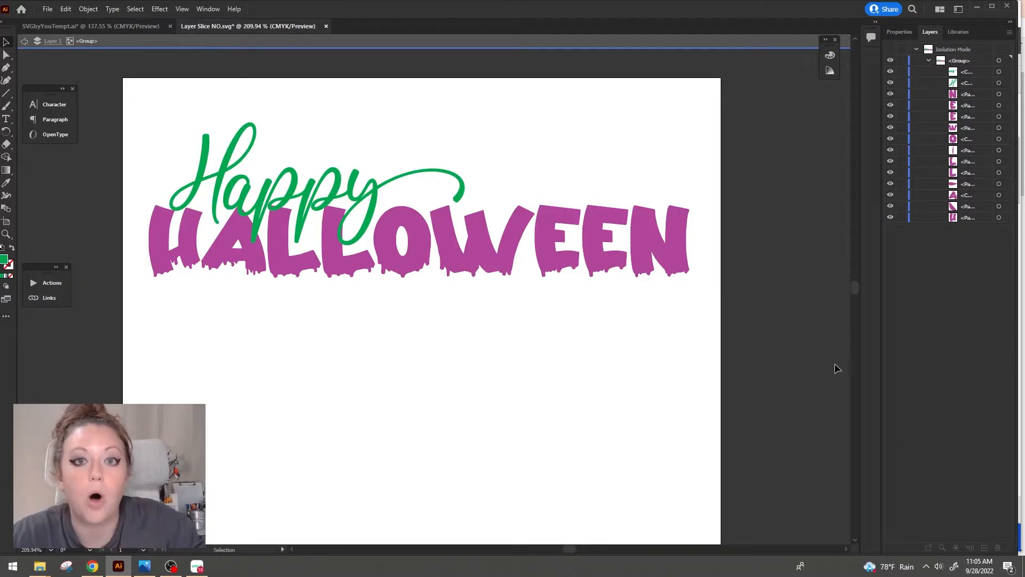
# Leave isolation mode and ungroup the trimmed Happy Halloween artwork
pyautogui.click(363, 188)
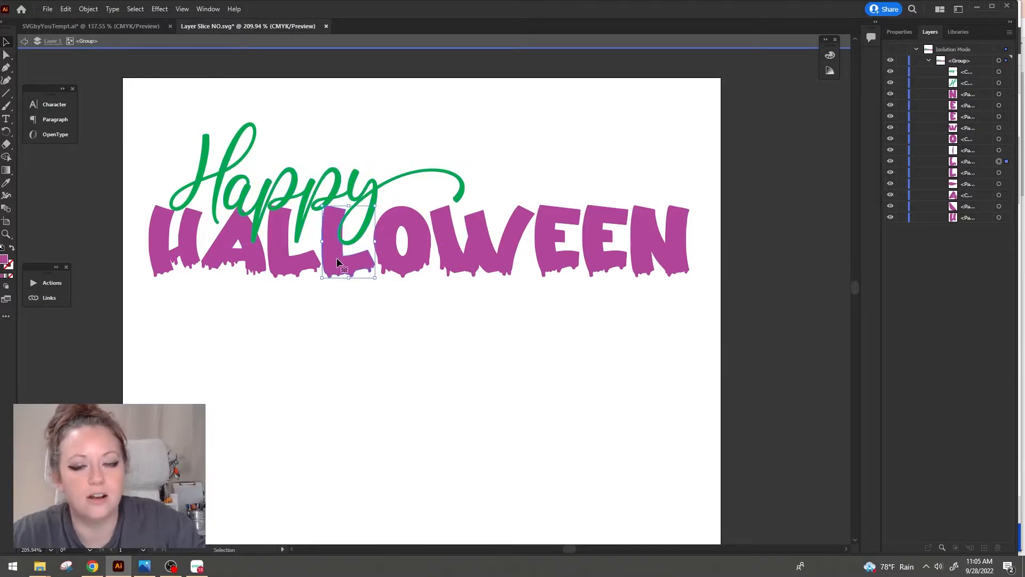
pyautogui.doubleClick(370, 326)
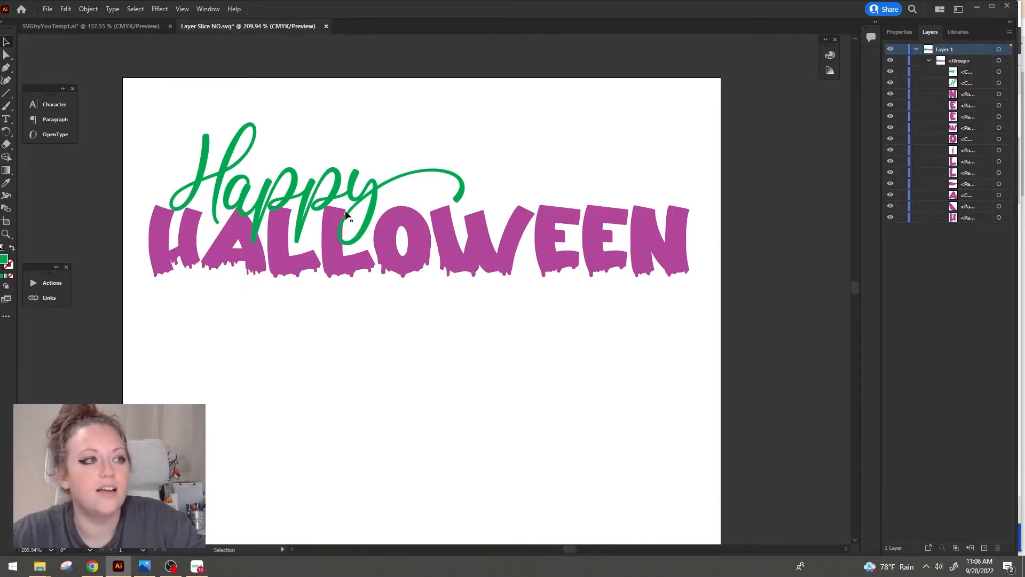
pyautogui.click(330, 231)
pyautogui.rightClick(332, 233)
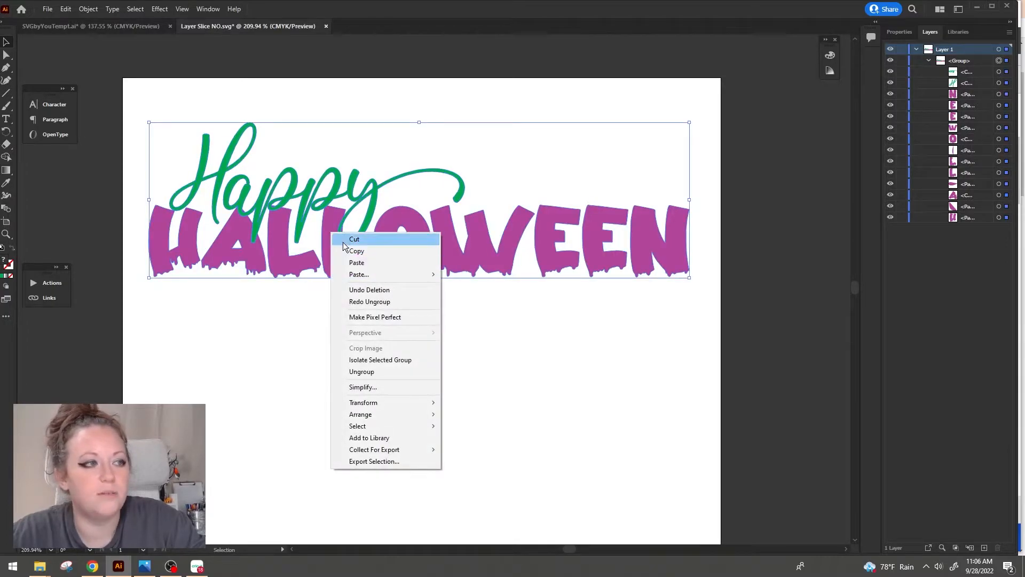
pyautogui.click(398, 369)
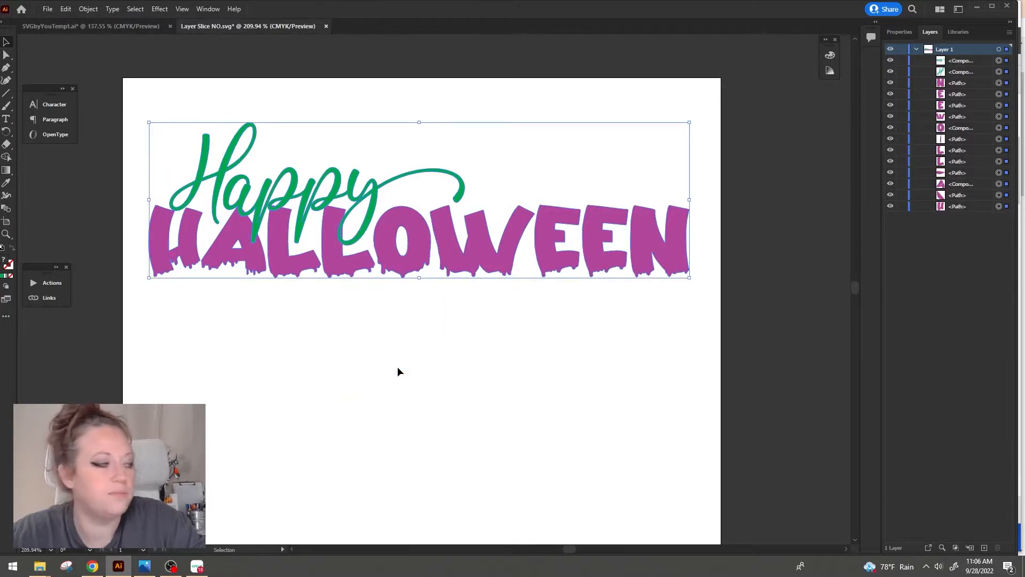
# Group the two green compound paths that form Happy
pyautogui.click(398, 371)
pyautogui.click(376, 197)
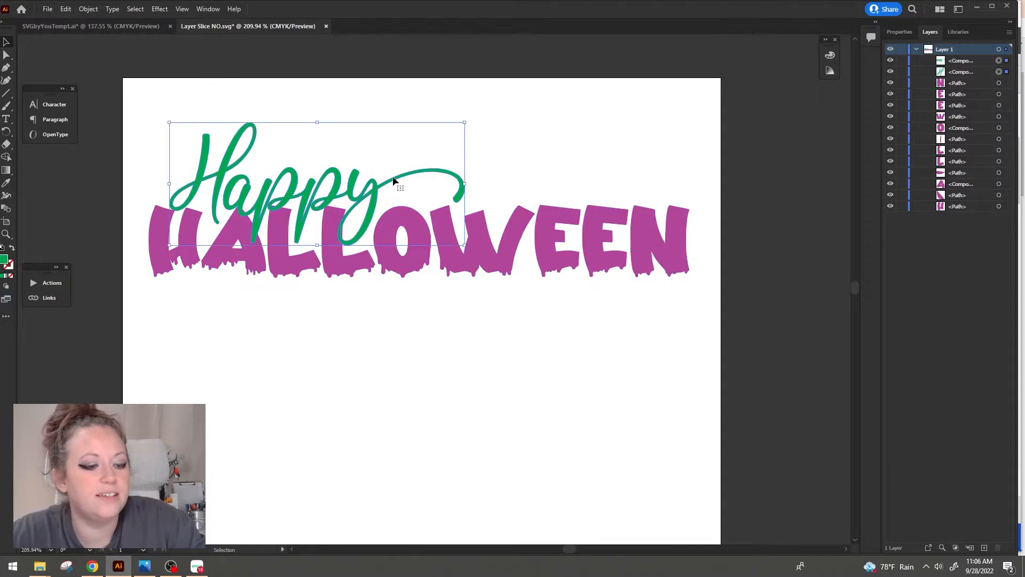
pyautogui.press('a')
pyautogui.hotkey('ctrl', 'g')
pyautogui.press('v')
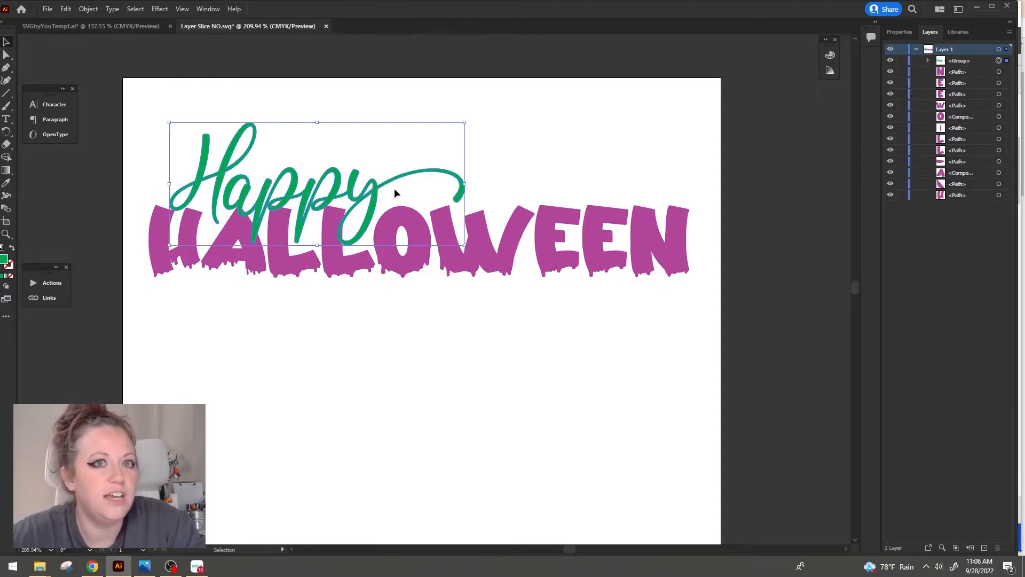
# Hide the green Happy group, group all the purple HALLOWEEN pieces, and show Happy again
pyautogui.click(891, 60)
pyautogui.moveTo(131, 191); pyautogui.dragTo(708, 306)
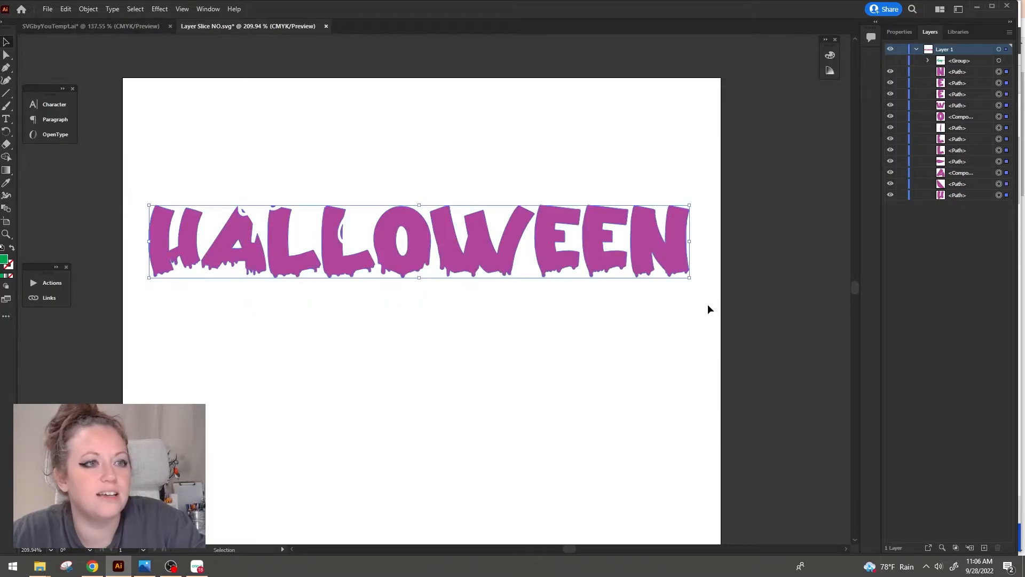
pyautogui.press('a')
pyautogui.hotkey('ctrl', 'g')
pyautogui.press('v')
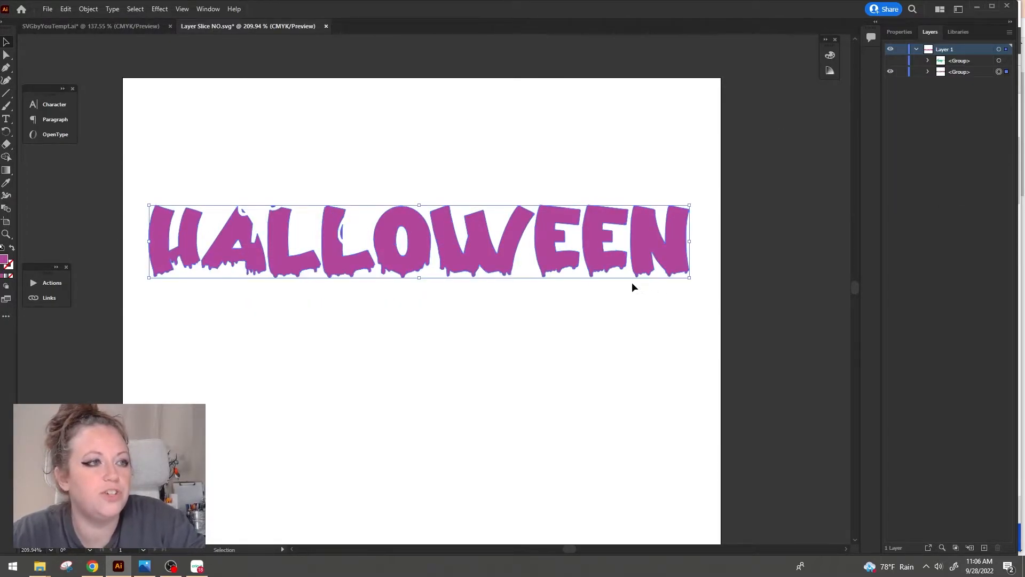
pyautogui.hotkey('shift', 'ctrl', 'g')
pyautogui.rightClick(674, 248)
pyautogui.click(722, 380)
pyautogui.click(698, 344)
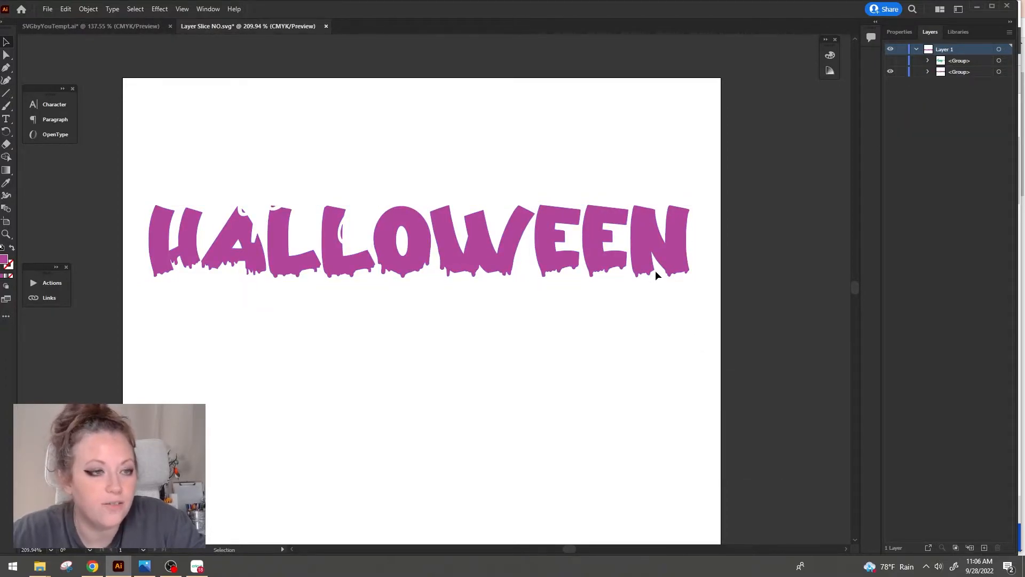
pyautogui.click(890, 60)
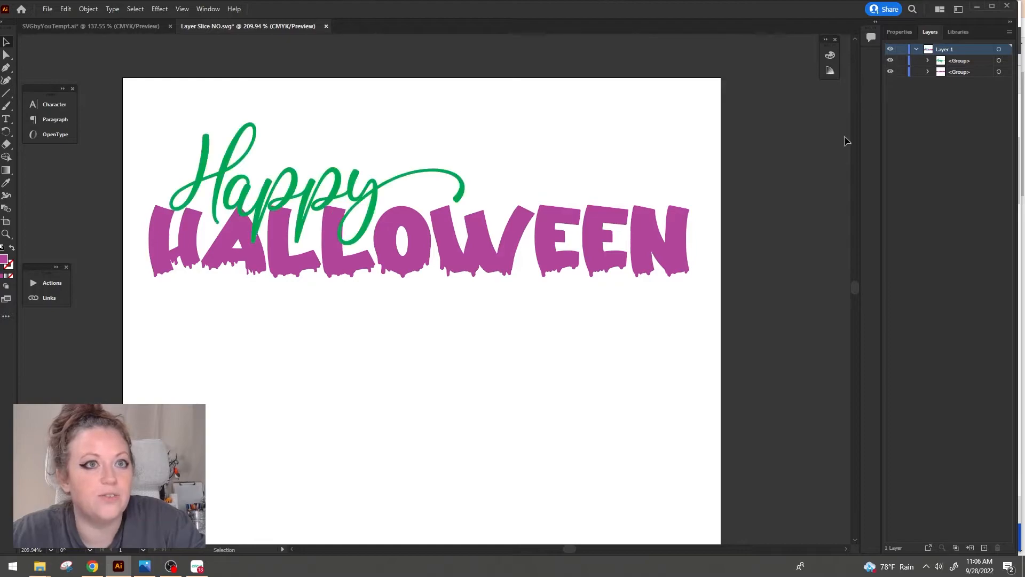
# Move the HALLOWEEN and Happy groups apart to check the slice, and undo both moves
pyautogui.moveTo(580, 261); pyautogui.dragTo(578, 382)
pyautogui.moveTo(251, 182); pyautogui.dragTo(261, 130)
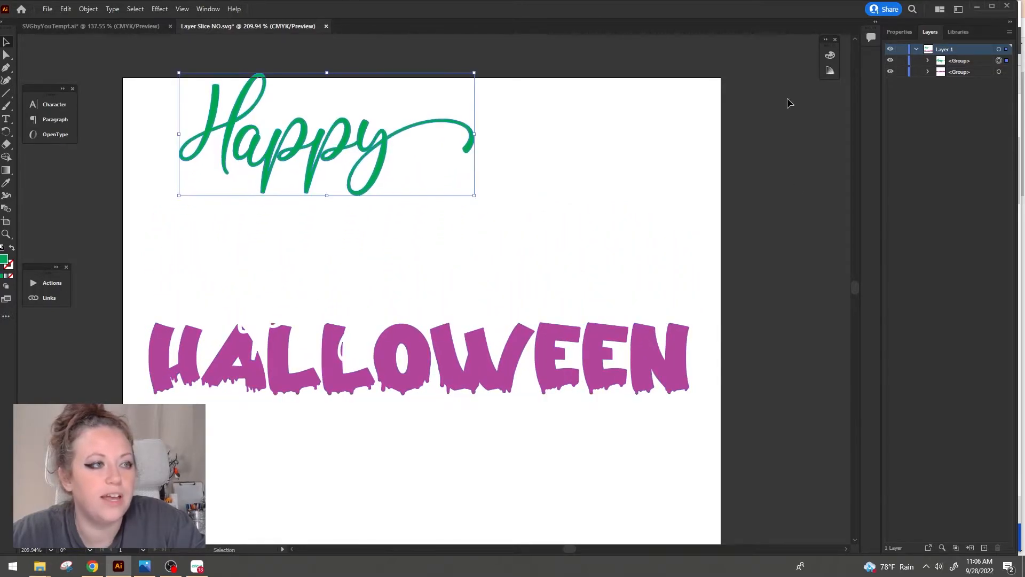
pyautogui.hotkey('ctrl', 'z')
pyautogui.hotkey('ctrl', 'z')
pyautogui.hotkey('ctrl', 'z')
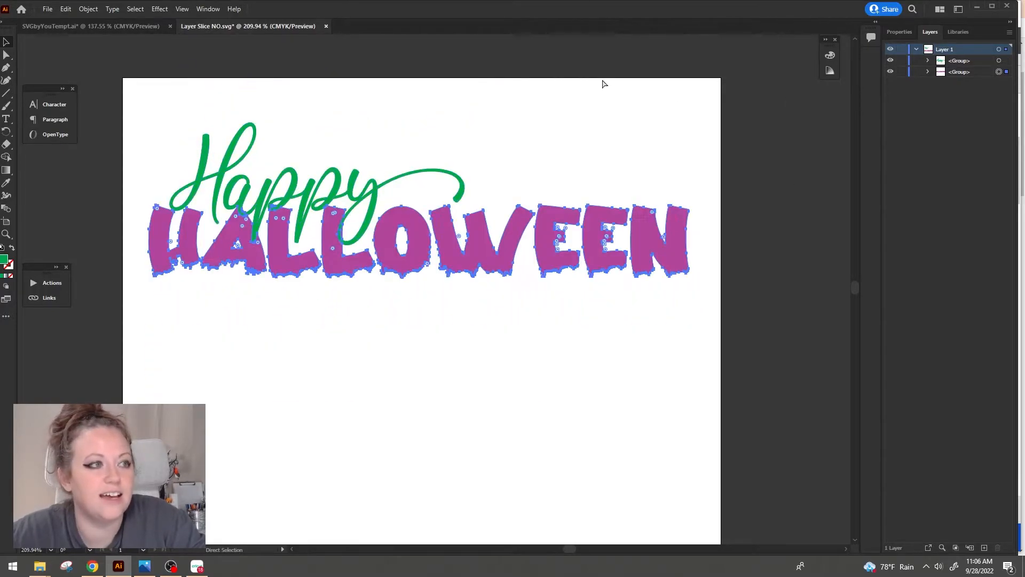
# Deselect the artwork and save it as Layer Slice Yes.svg
pyautogui.click(460, 363)
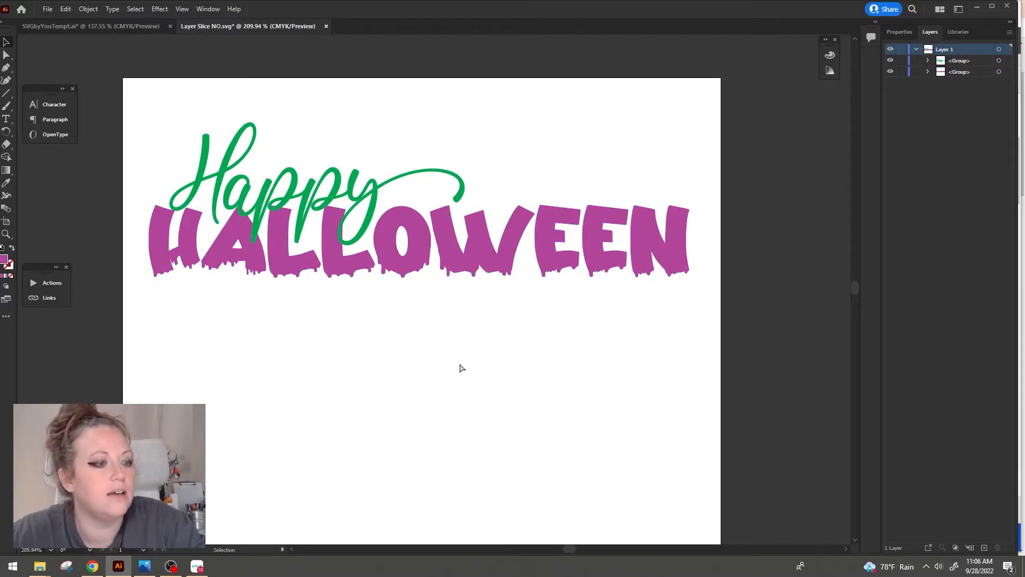
pyautogui.hotkey('ctrl', 'shift', 's')
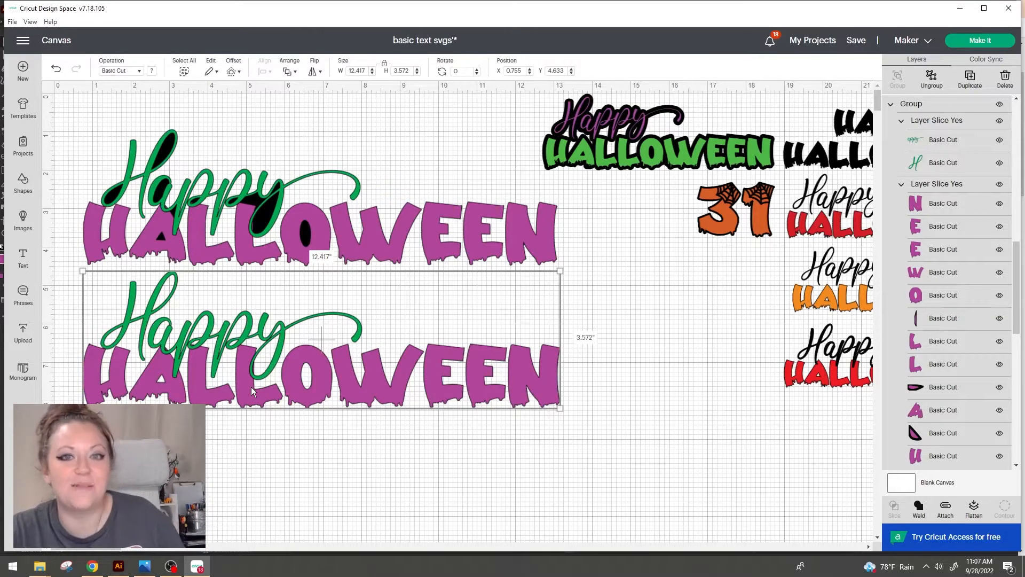
# In Cricut Design Space, select the upper and lower Happy Halloween uploads in turn to compare their layers
pyautogui.click(268, 212)
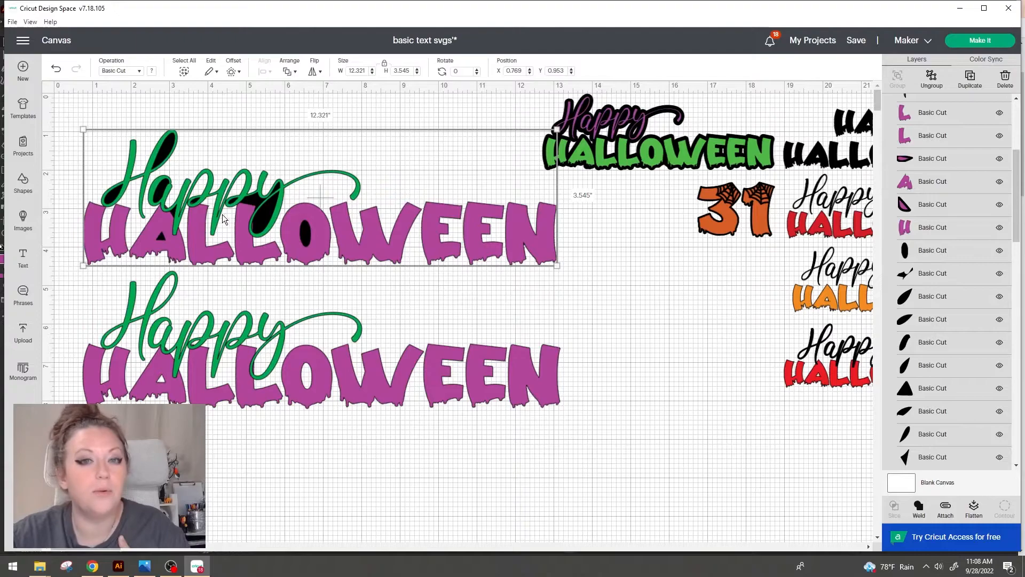
pyautogui.click(212, 383)
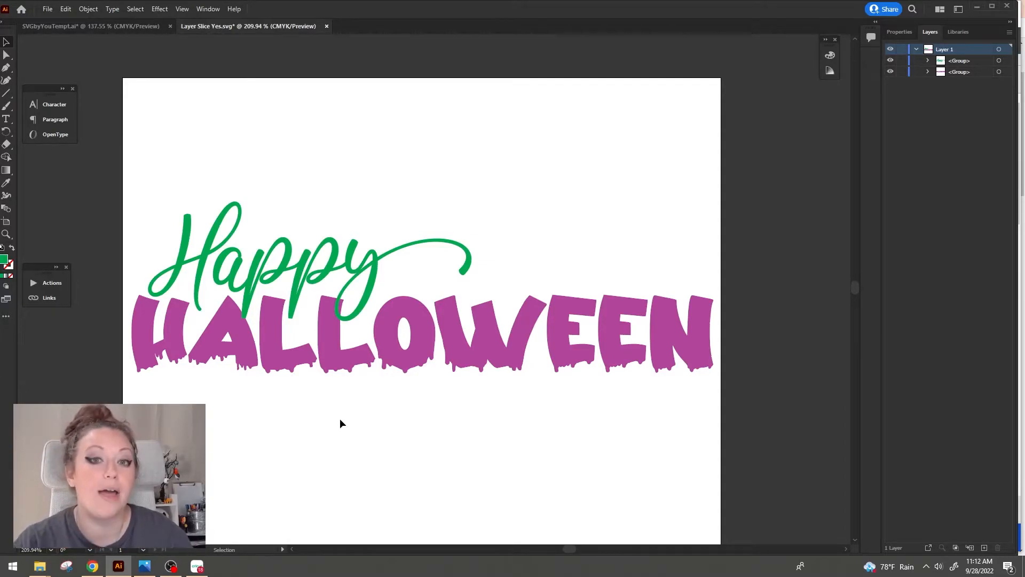
# Copy and paste the green Happy group, and place the duplicate beyond the artboard's upper right corner
pyautogui.click(371, 271)
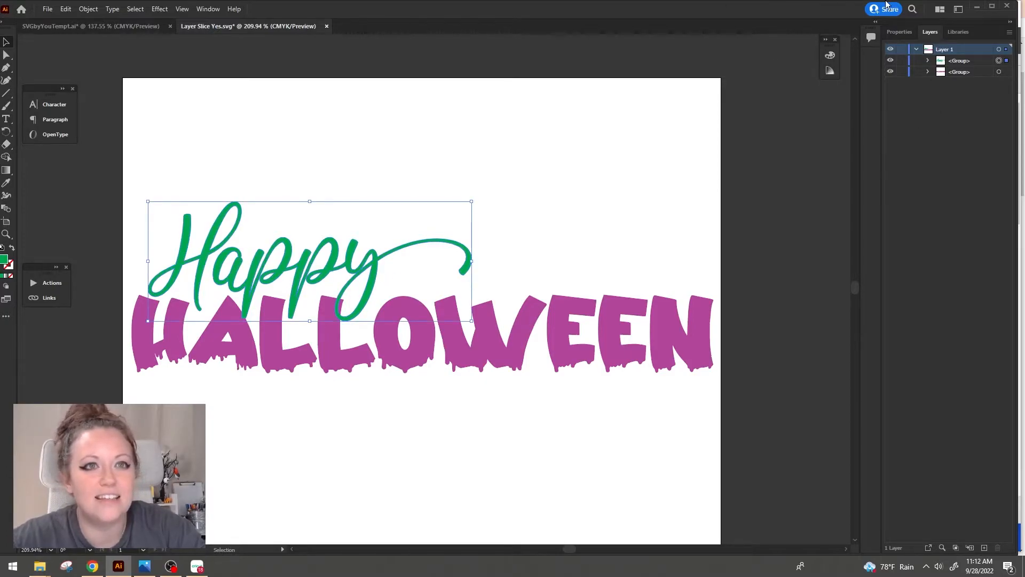
pyautogui.hotkey('ctrl', 'v')
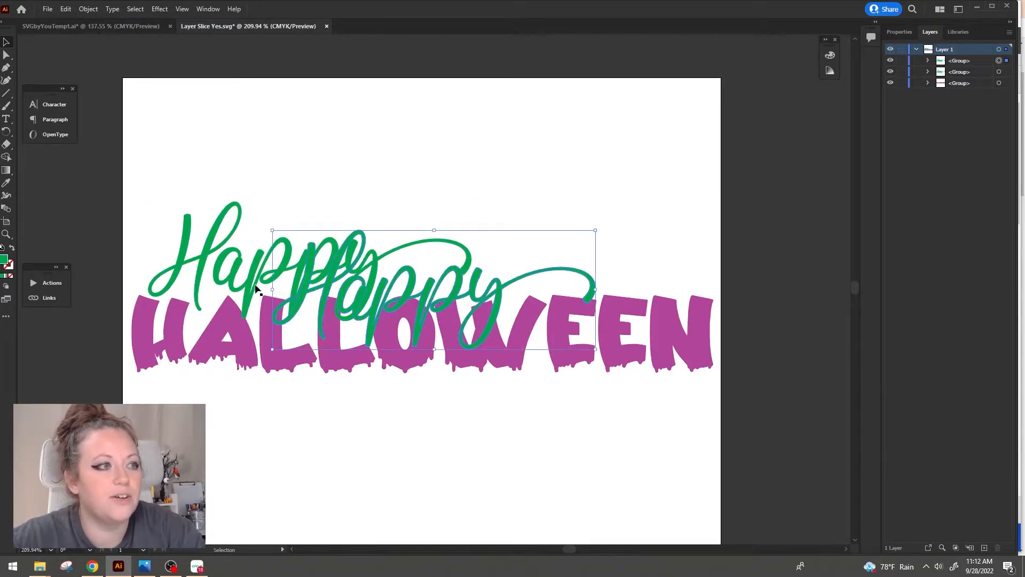
pyautogui.moveTo(322, 284); pyautogui.dragTo(637, 175)
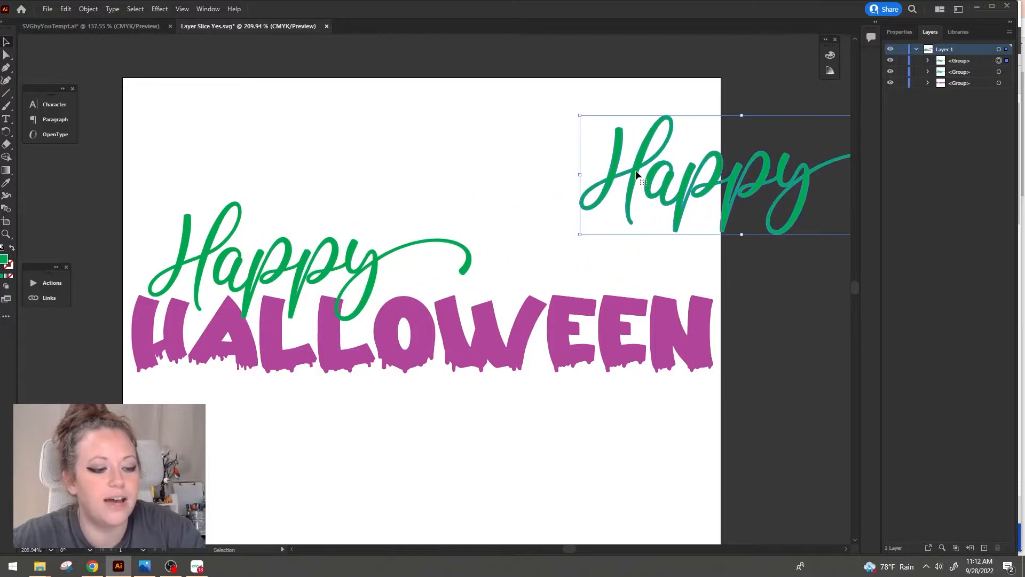
# Give the original Happy group overlapping HALLOWEEN a 2 pt white stroke
pyautogui.click(386, 268)
pyautogui.click(899, 31)
pyautogui.click(935, 164)
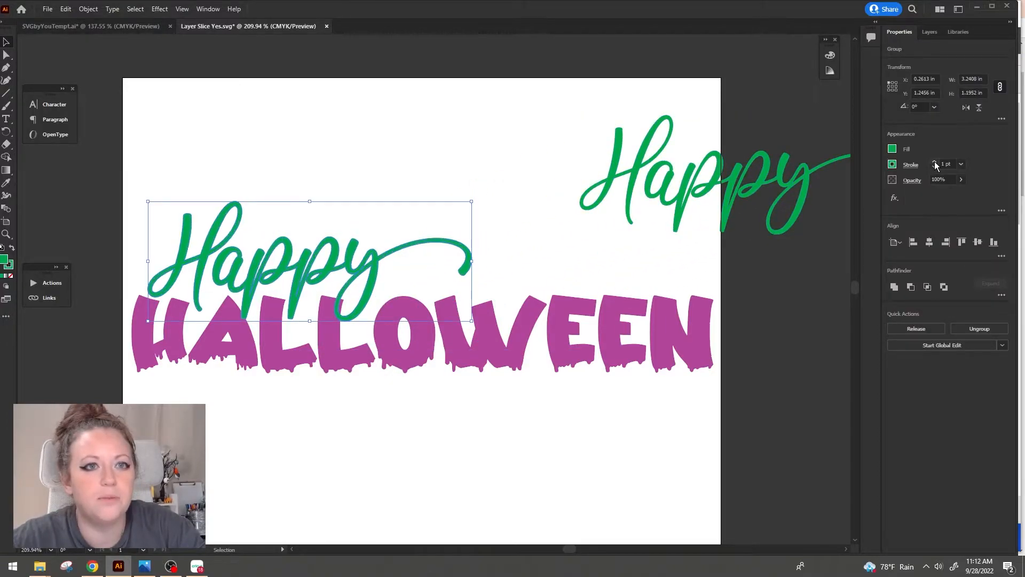
pyautogui.click(935, 162)
pyautogui.click(892, 164)
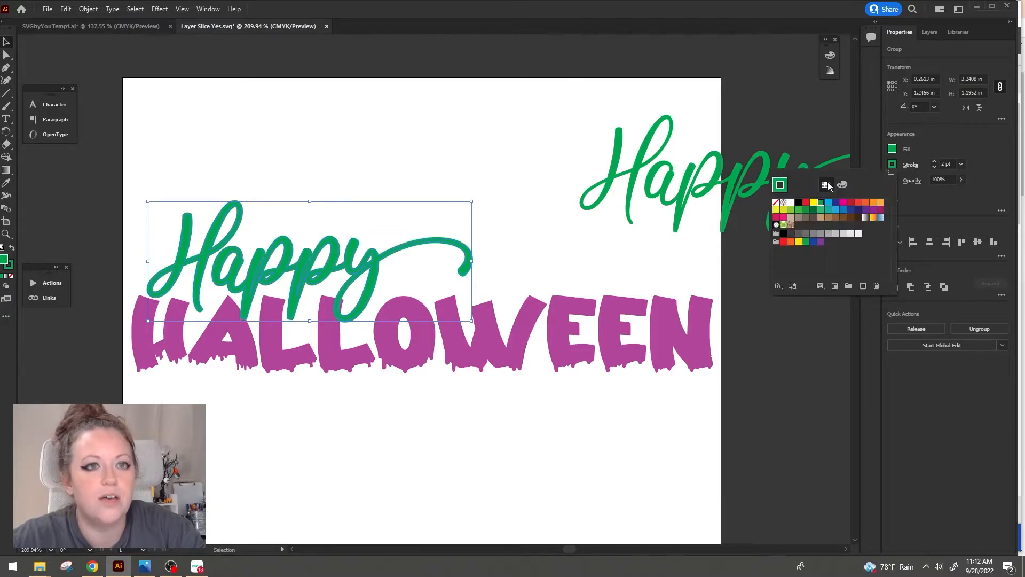
pyautogui.click(792, 203)
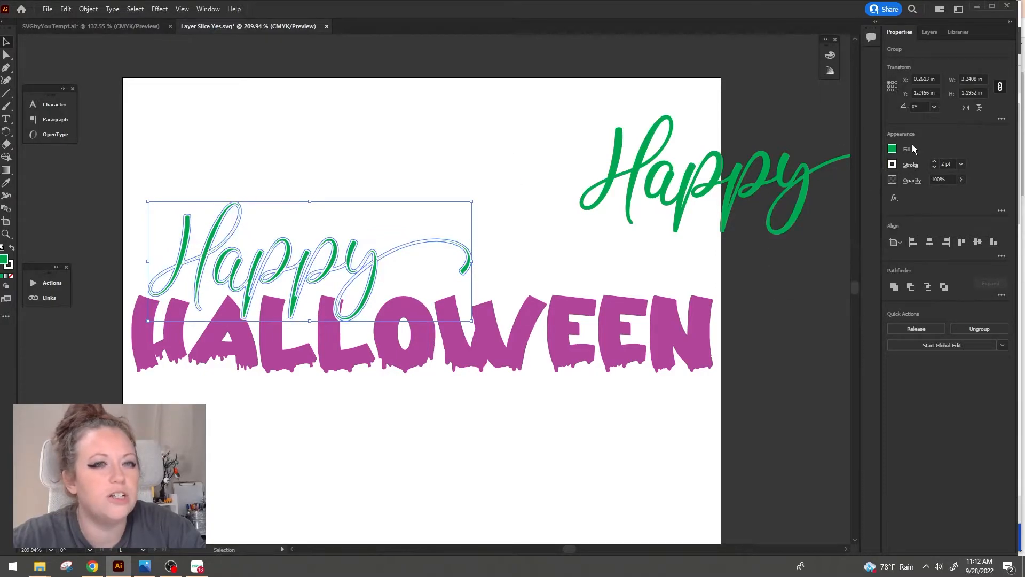
# Move the plain green Happy duplicate back exactly over the white-stroked Happy, and deselect it
pyautogui.click(695, 206)
pyautogui.moveTo(679, 205); pyautogui.dragTo(242, 293)
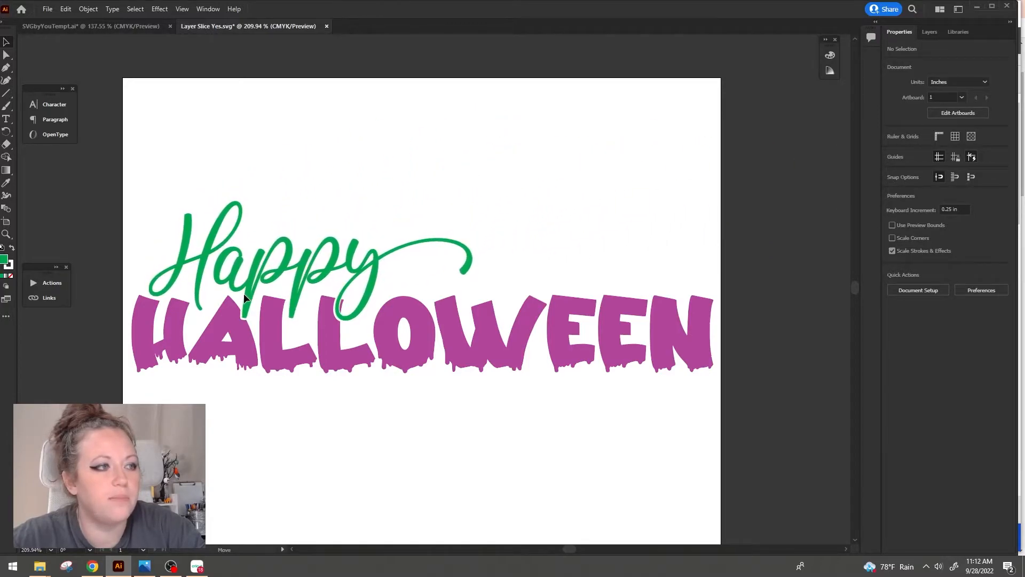
pyautogui.click(345, 288)
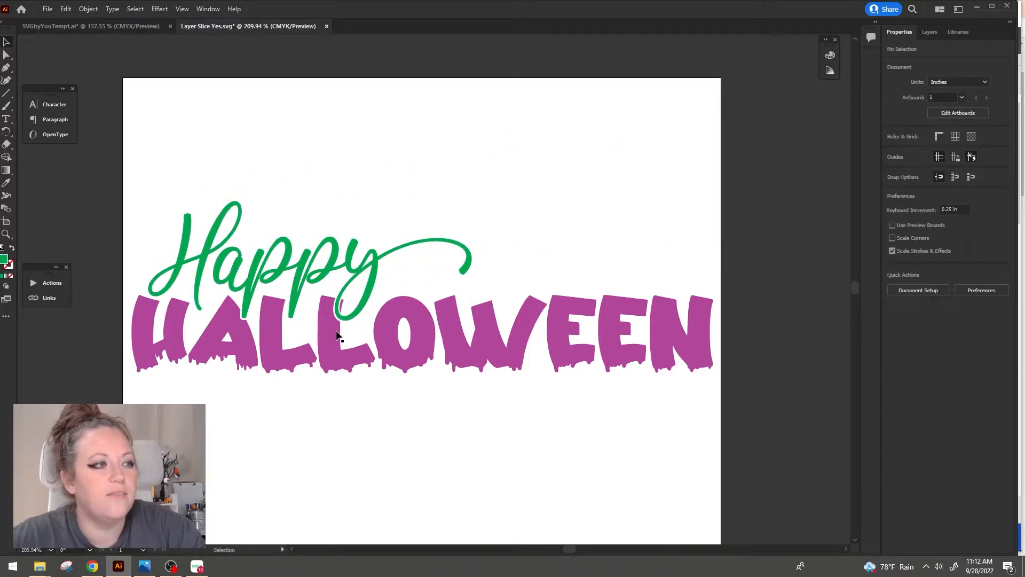
# Hide the front solid green "Happy" group so that only its outlined copy and HALLOWEEN remain visible
pyautogui.click(6, 234)
pyautogui.moveTo(316, 326); pyautogui.dragTo(464, 230)
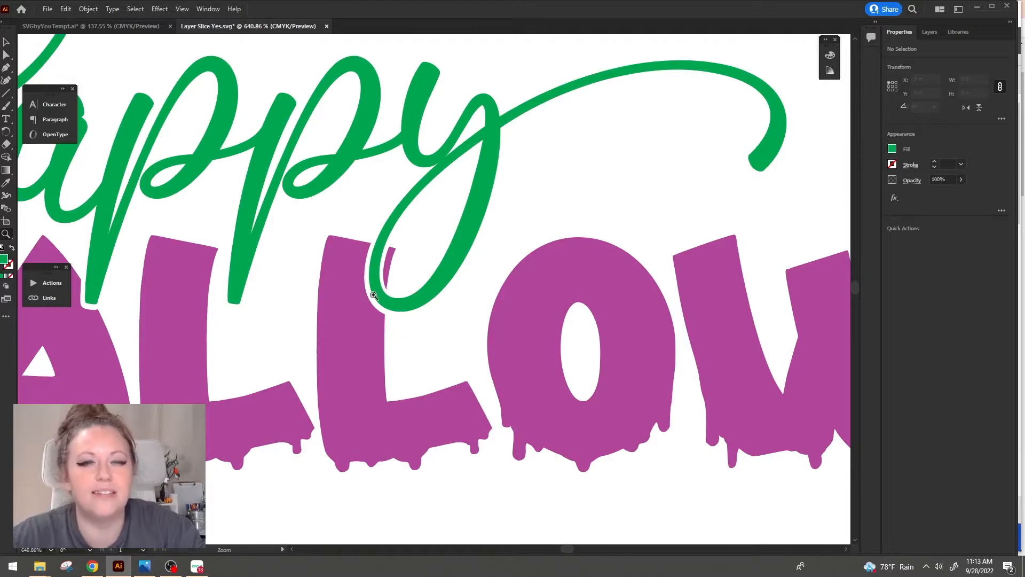
pyautogui.click(6, 42)
pyautogui.click(51, 48)
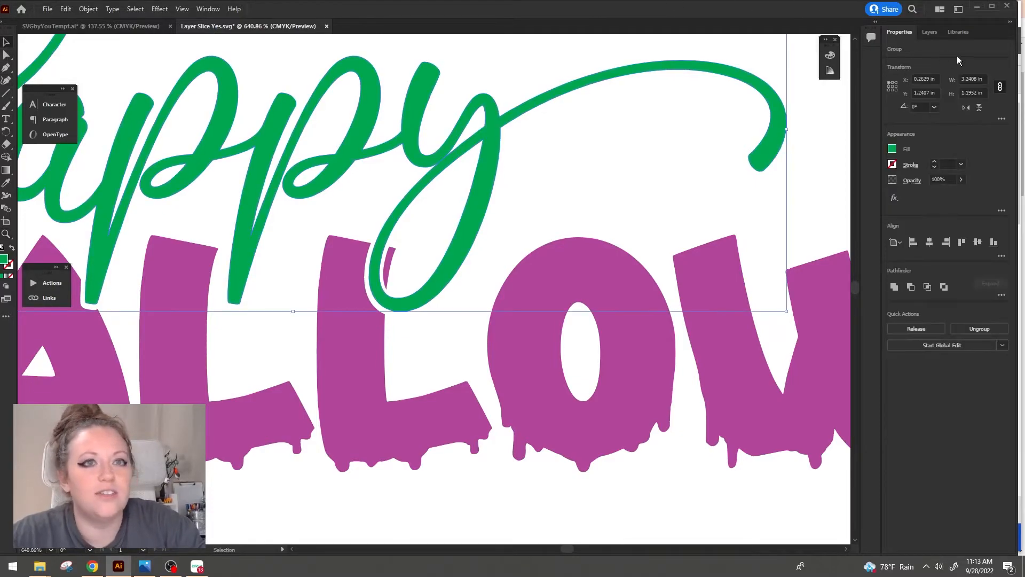
pyautogui.click(930, 33)
pyautogui.click(890, 60)
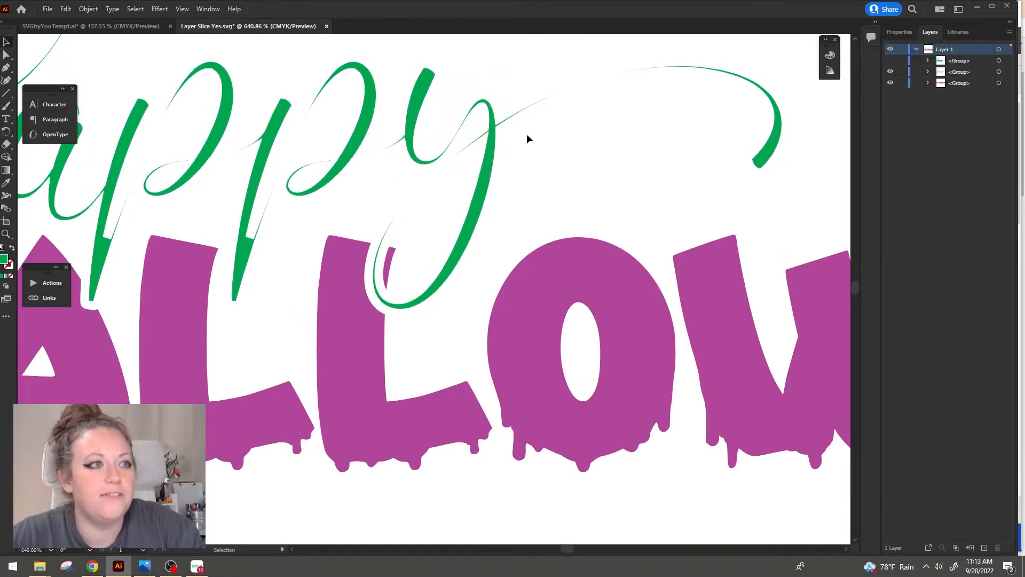
# Outline the stroke of the white-bordered "Happy" copy and unite its pieces into one shape
pyautogui.click(422, 194)
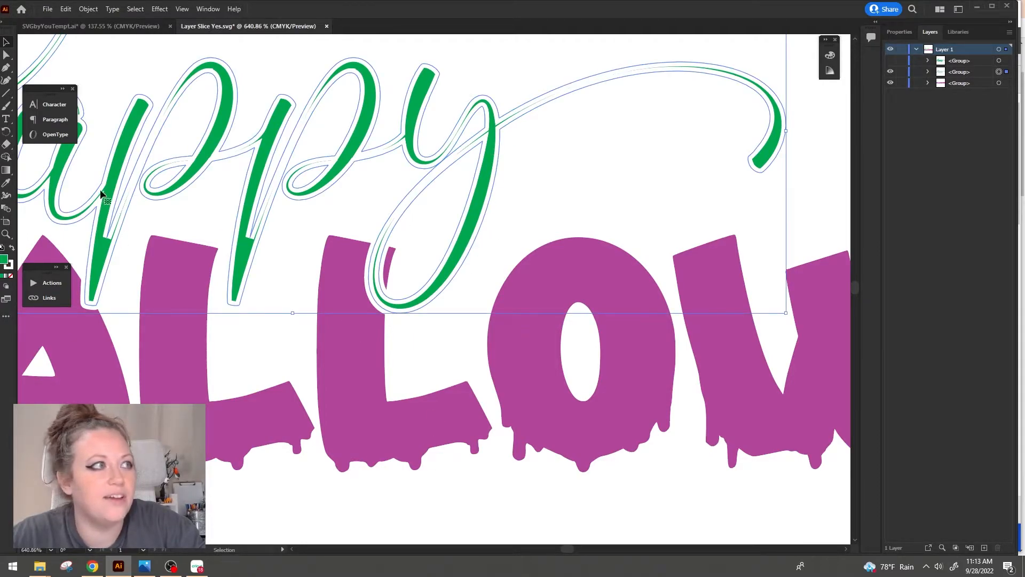
pyautogui.click(88, 9)
pyautogui.moveTo(113, 259)
pyautogui.click(294, 290)
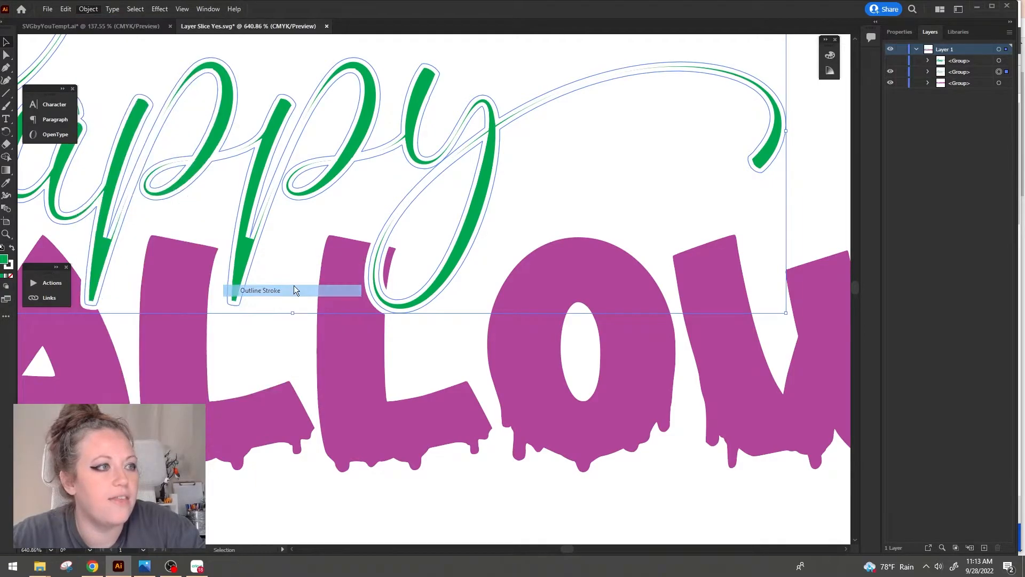
pyautogui.click(908, 33)
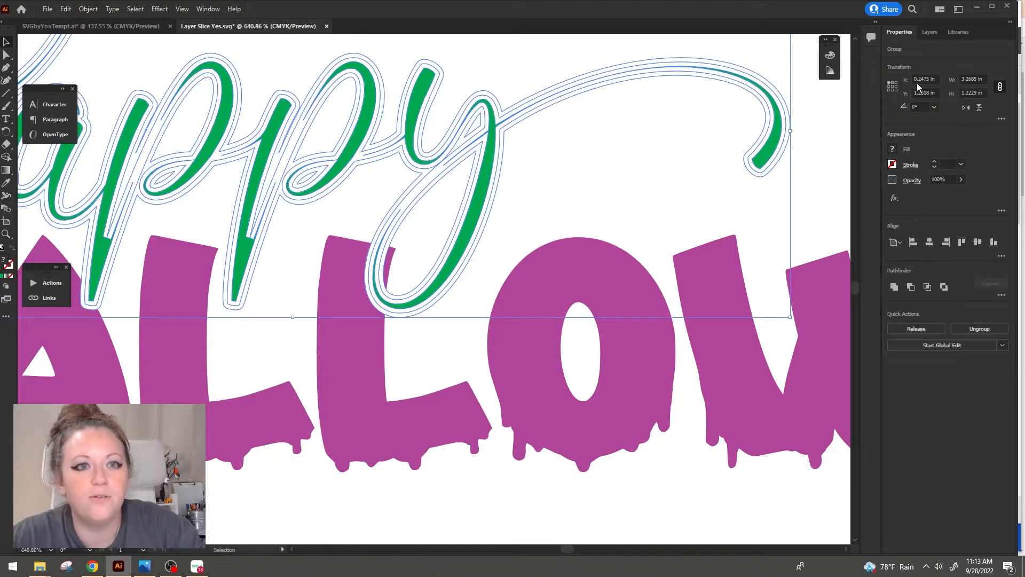
pyautogui.click(895, 287)
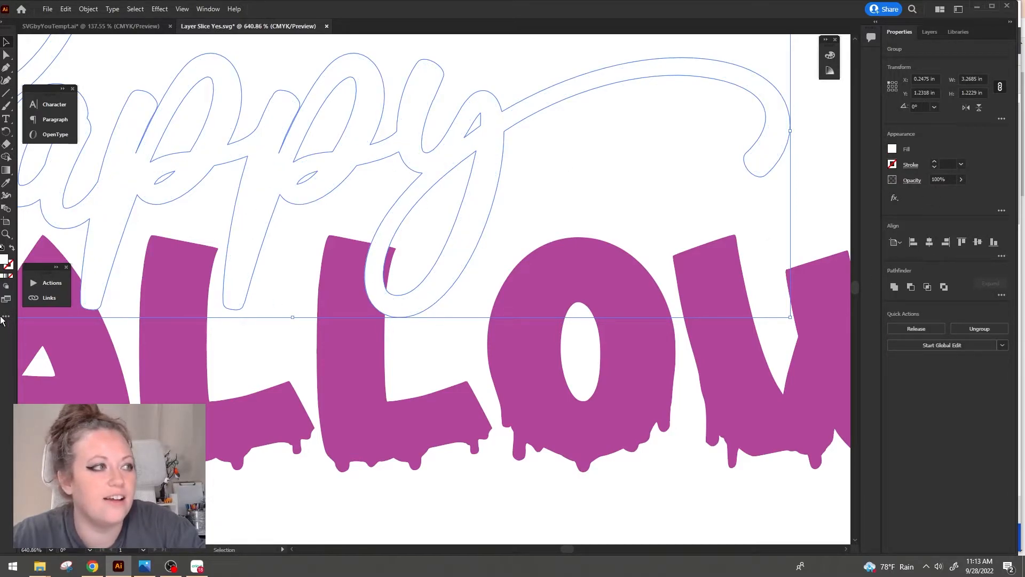
# Apply the Trim pathfinder to the white "Happy" shape together with the purple HALLOWEEN lettering
pyautogui.hotkey('ctrl', '0')
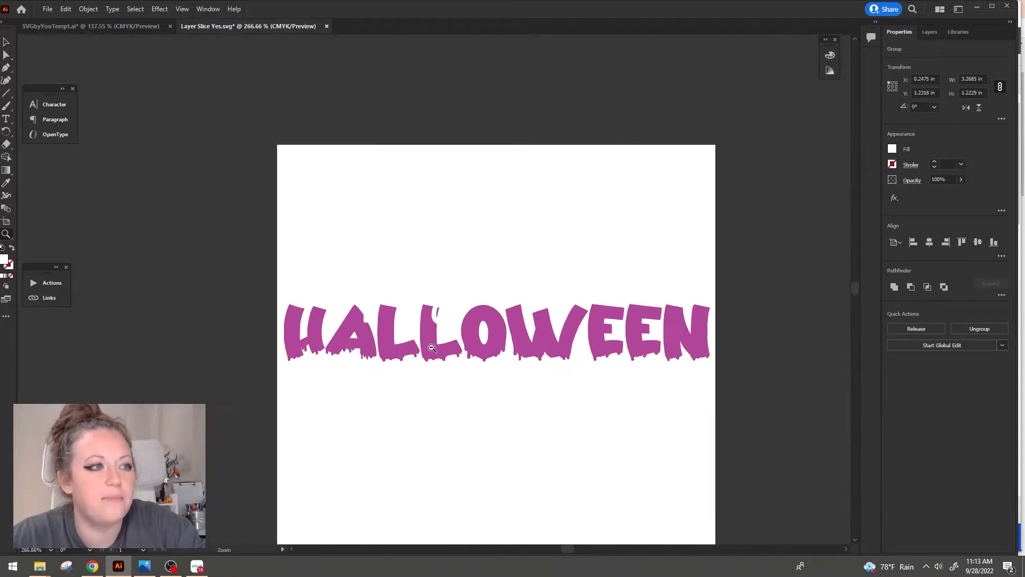
pyautogui.click(6, 42)
pyautogui.click(553, 217)
pyautogui.moveTo(405, 222); pyautogui.dragTo(497, 403)
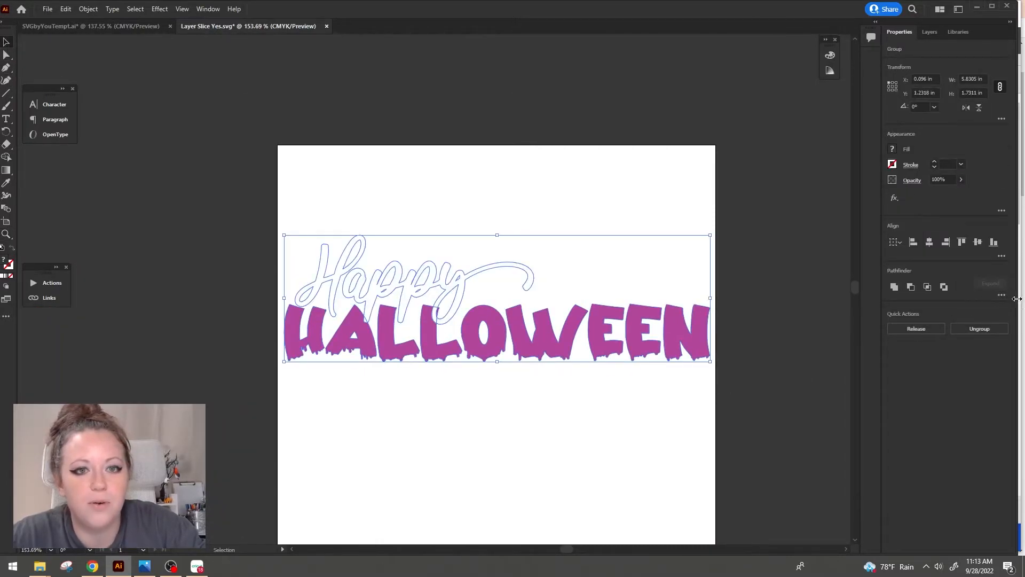
pyautogui.click(1002, 295)
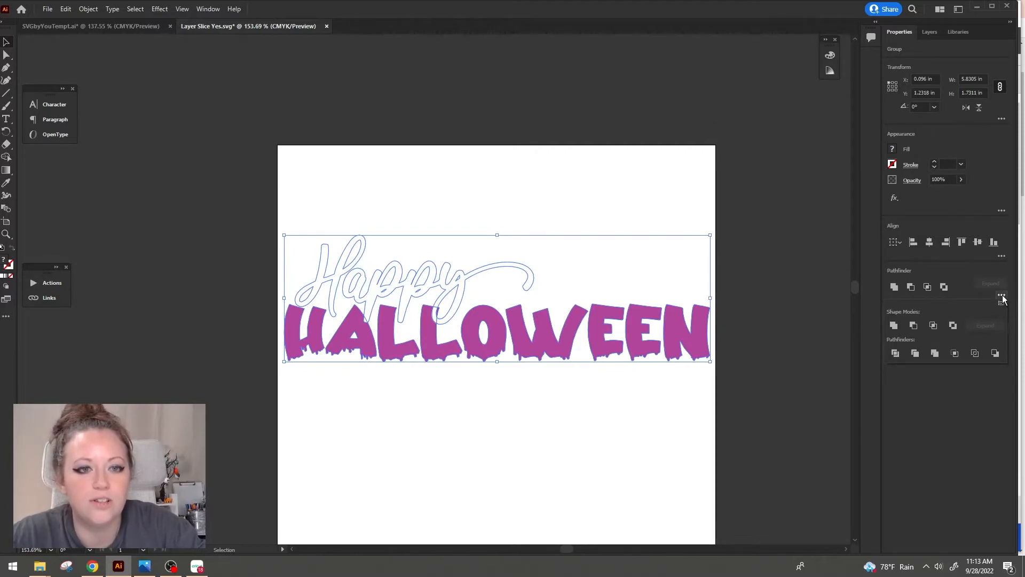
pyautogui.click(914, 355)
pyautogui.click(366, 479)
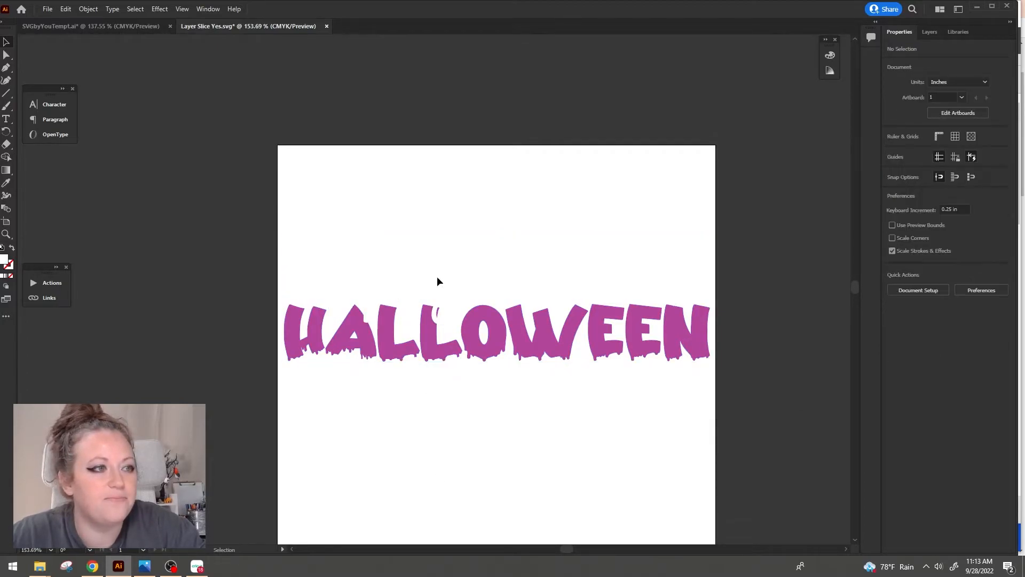
pyautogui.hotkey('ctrl', 'z')
# Delete all the white leftover pieces listed below the purple letters in the trimmed group
pyautogui.click(930, 32)
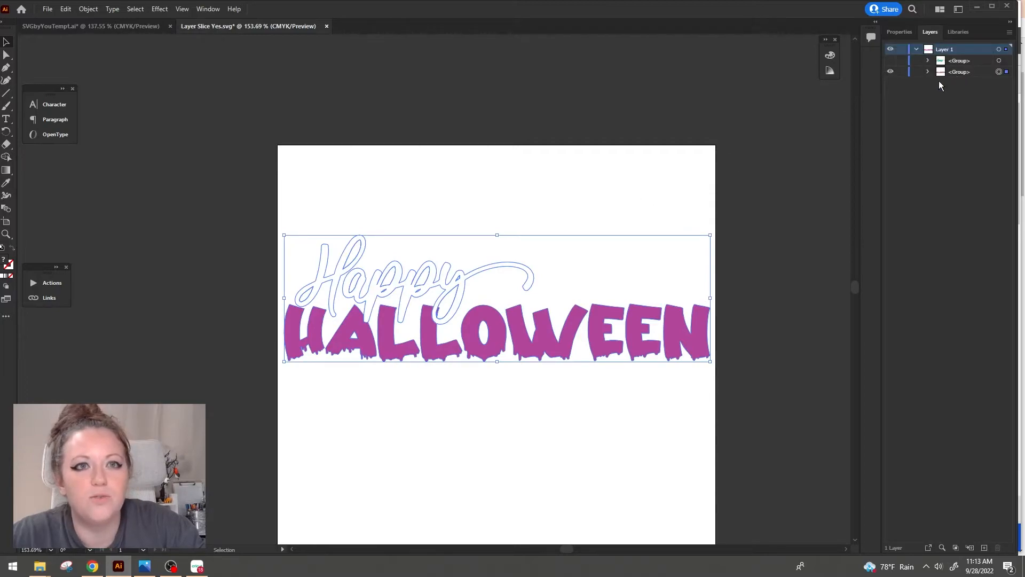
pyautogui.click(928, 72)
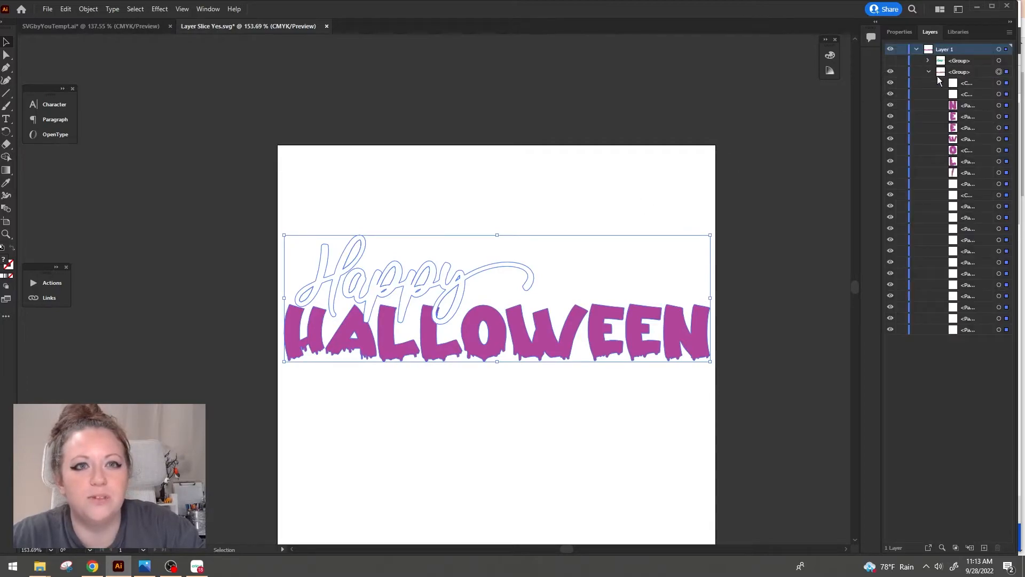
pyautogui.click(982, 95)
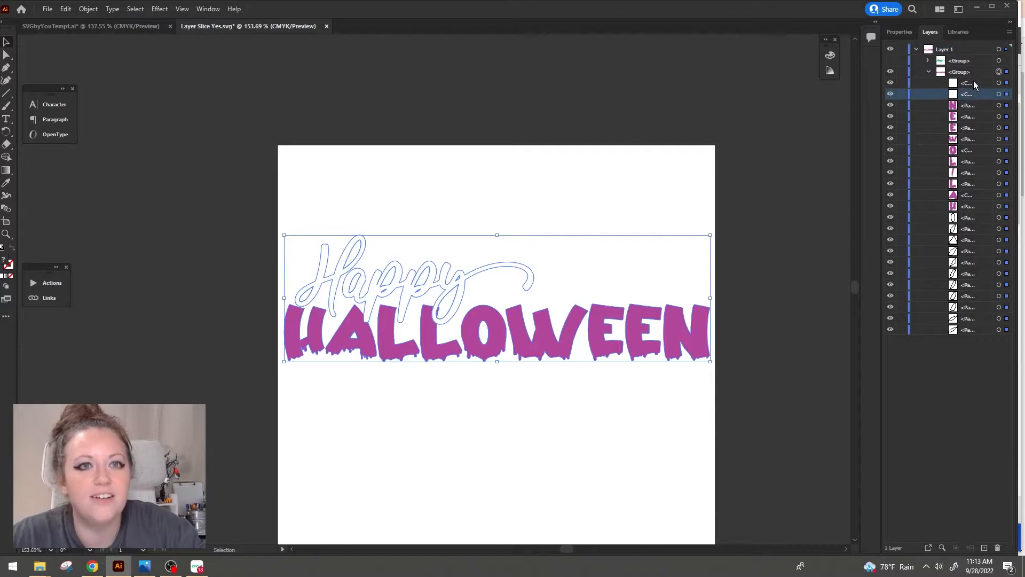
pyautogui.keyDown('shift'); pyautogui.click(976, 84); pyautogui.keyUp('shift')
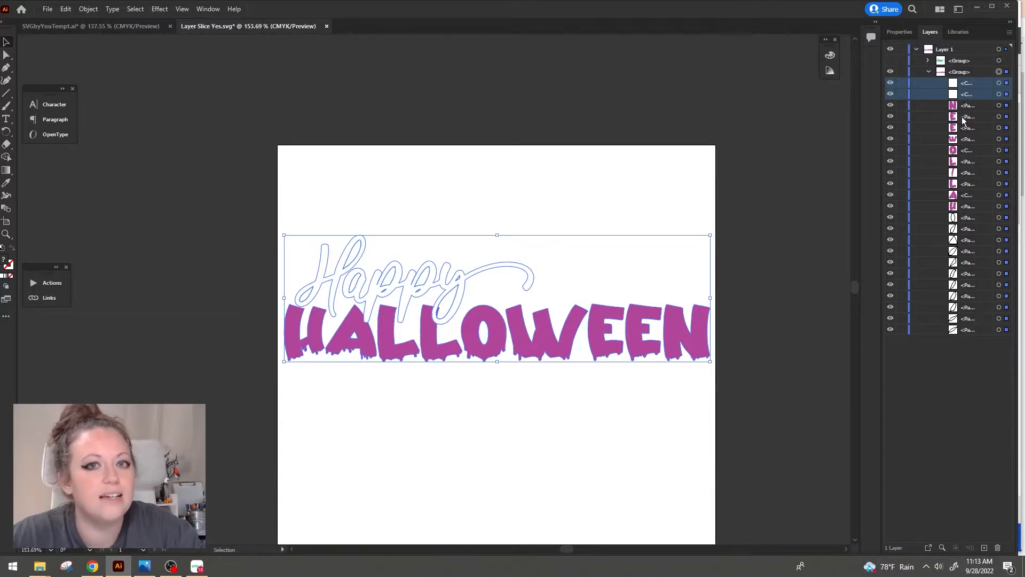
pyautogui.click(964, 218)
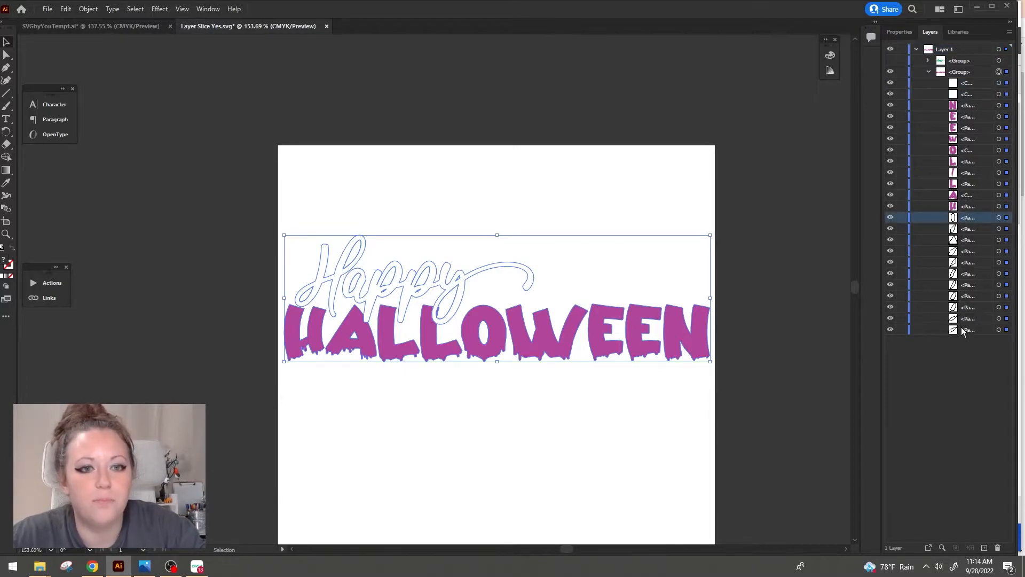
pyautogui.click(963, 330)
pyautogui.click(978, 216)
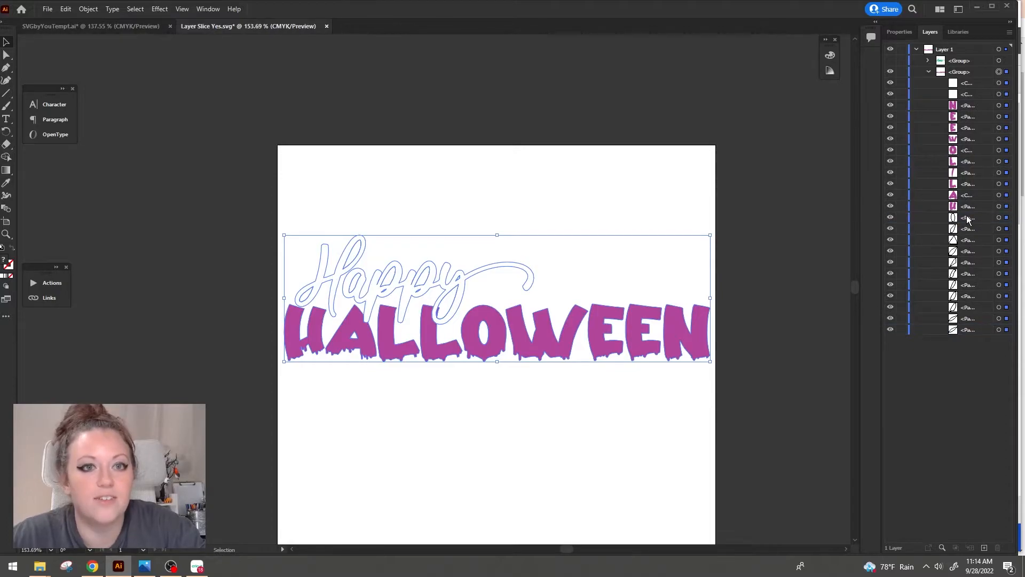
pyautogui.keyDown('shift'); pyautogui.click(969, 332); pyautogui.keyUp('shift')
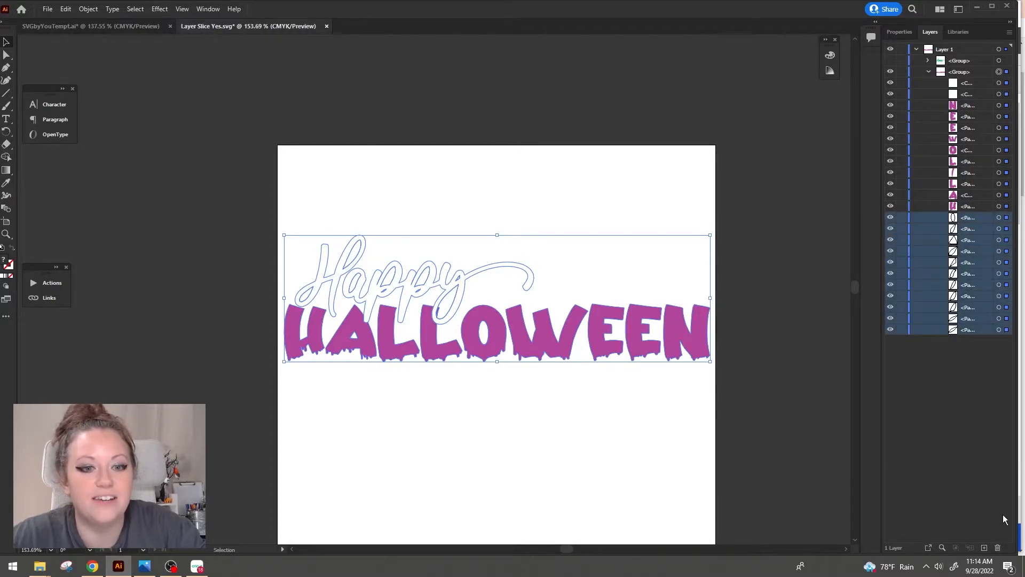
pyautogui.click(997, 547)
# Delete the two white compound paths above the purple letters in the trimmed group and show the green "Happy" group again
pyautogui.click(965, 87)
pyautogui.keyDown('shift'); pyautogui.click(966, 95); pyautogui.keyUp('shift')
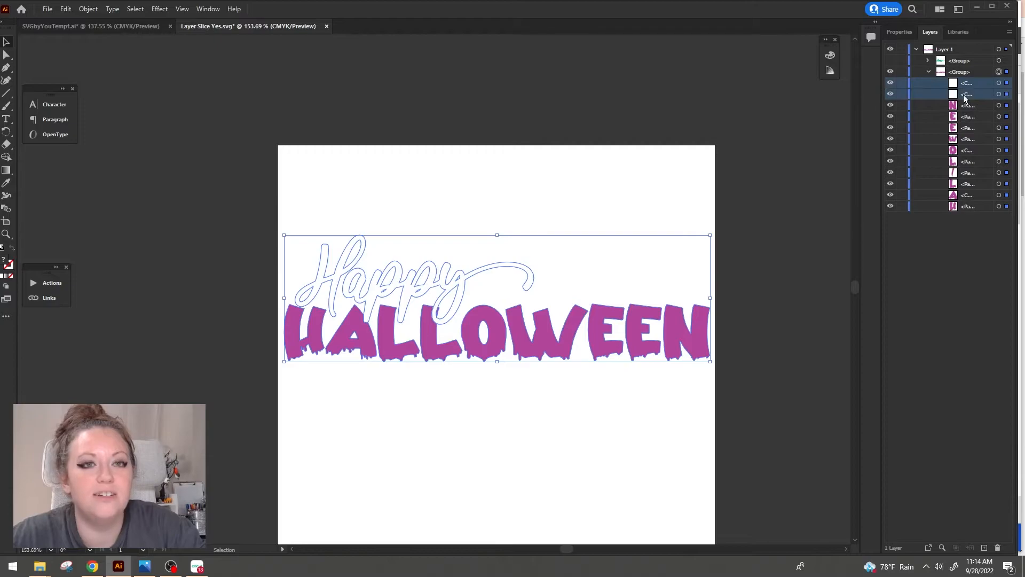
pyautogui.click(999, 548)
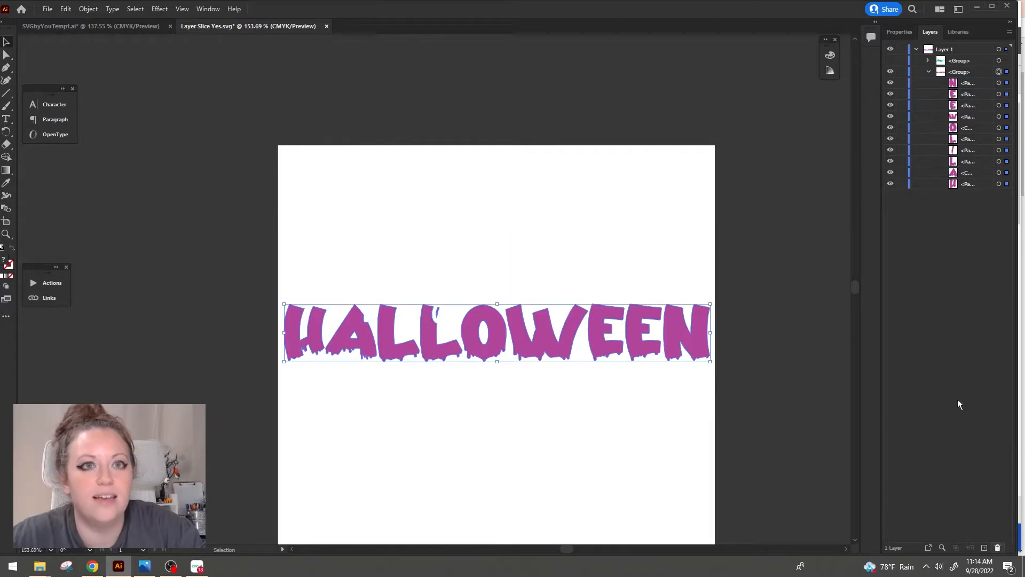
pyautogui.click(891, 60)
pyautogui.click(692, 260)
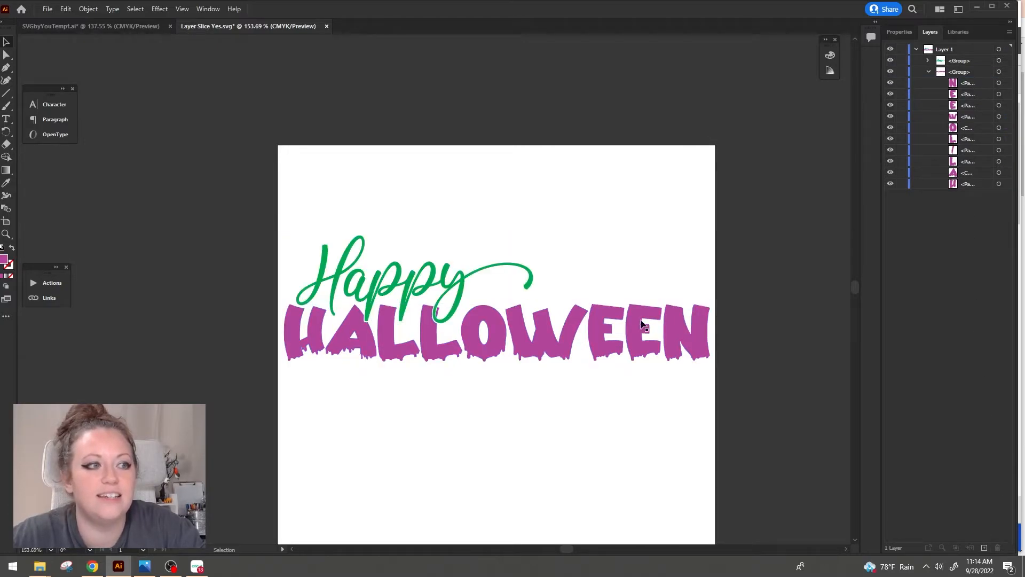
# Save the sliced design as a new SVG file named Layer Slice 2 in the SVG by You folder
pyautogui.click(6, 234)
pyautogui.moveTo(506, 319); pyautogui.dragTo(520, 262)
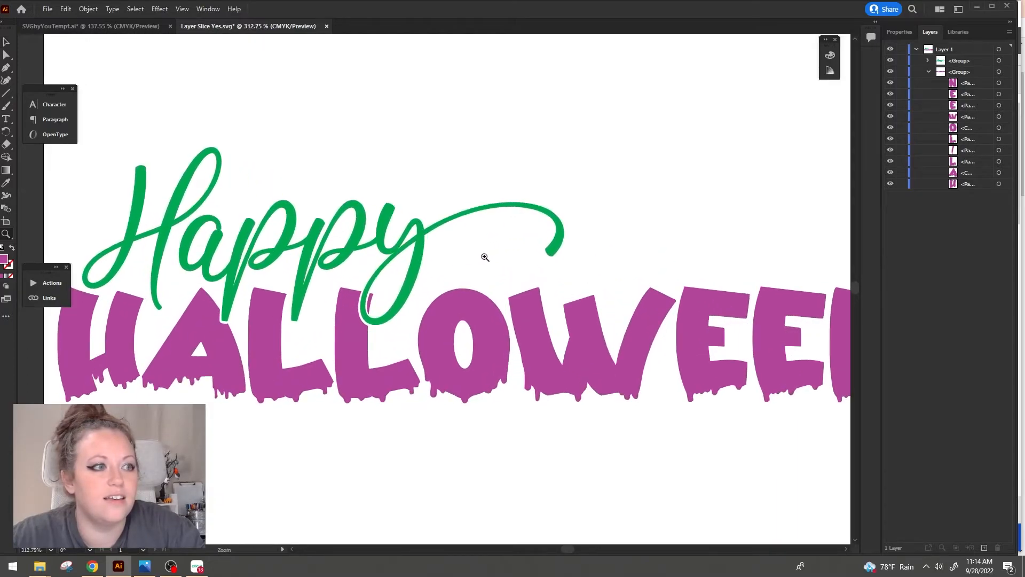
pyautogui.click(4, 45)
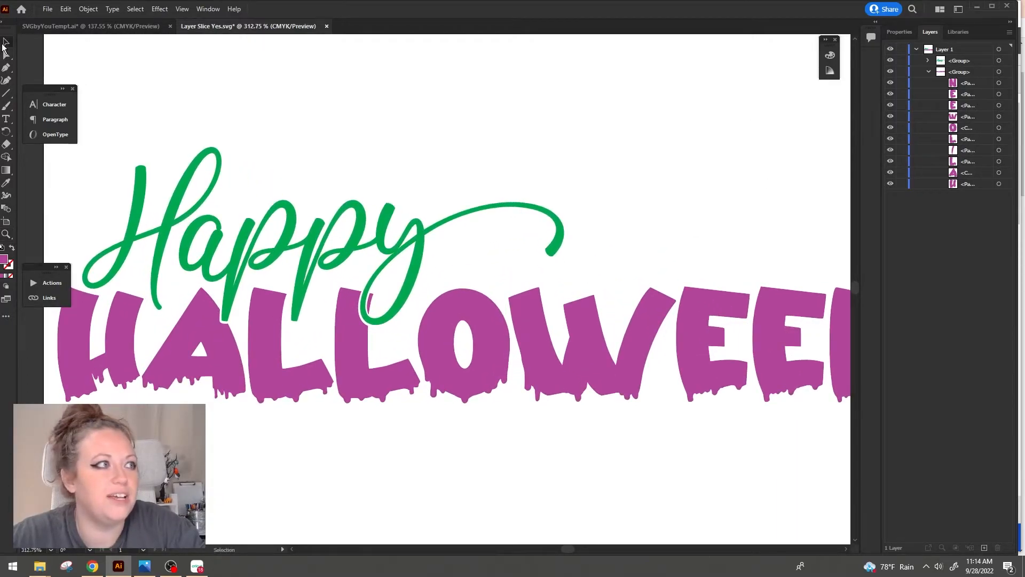
pyautogui.hotkey('ctrl', 'shift', 's')
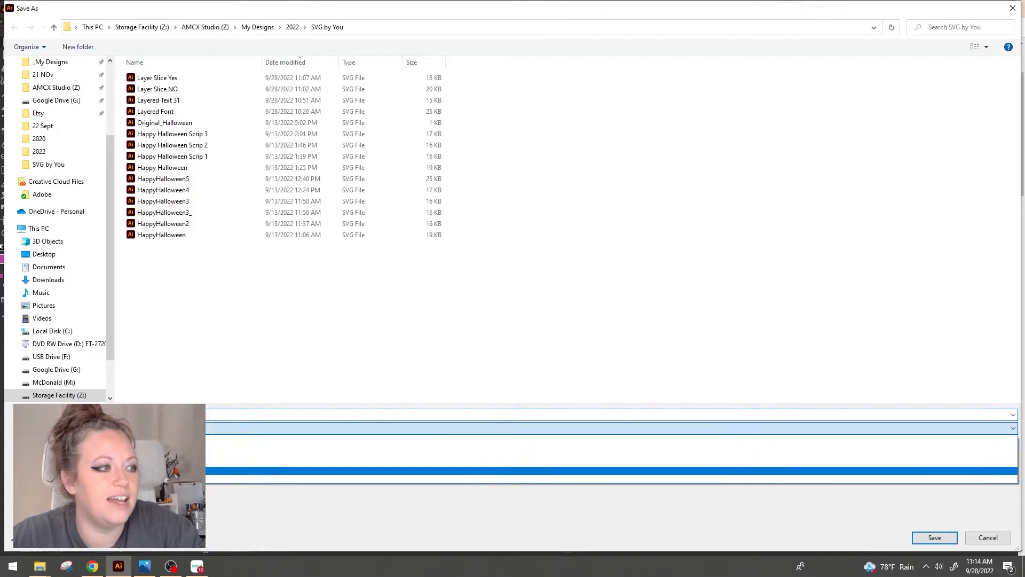
pyautogui.click(240, 413)
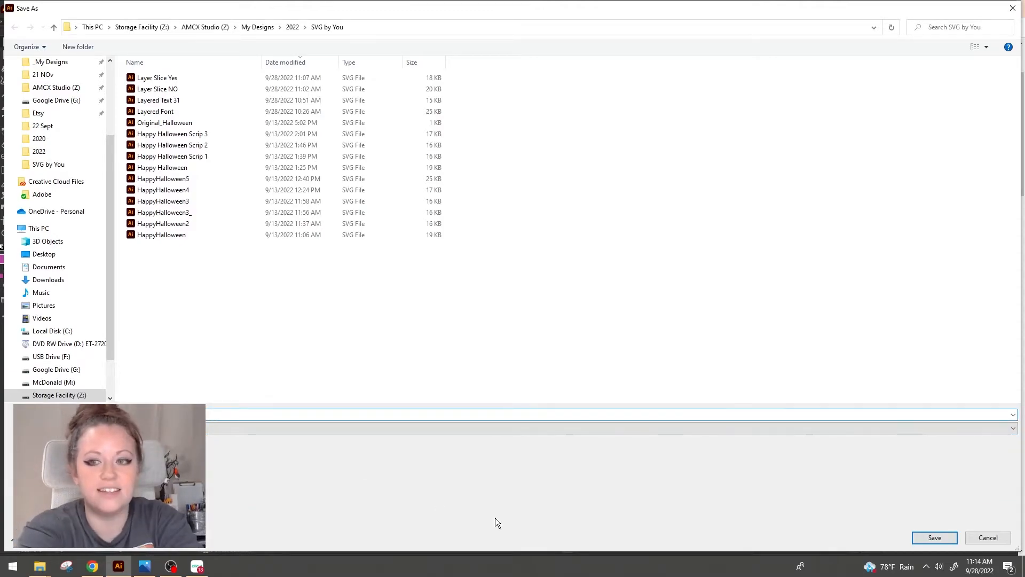
pyautogui.write('L')
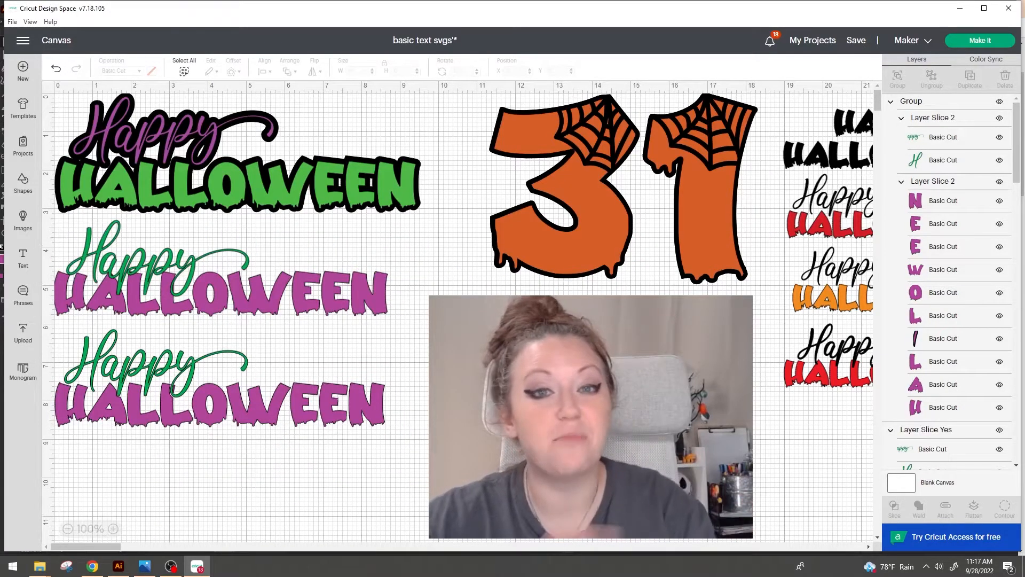
# In Cricut Design Space, separate the green HALLOWEEN and purple Happy from their black backing layer, and undo both moves
pyautogui.click(366, 205)
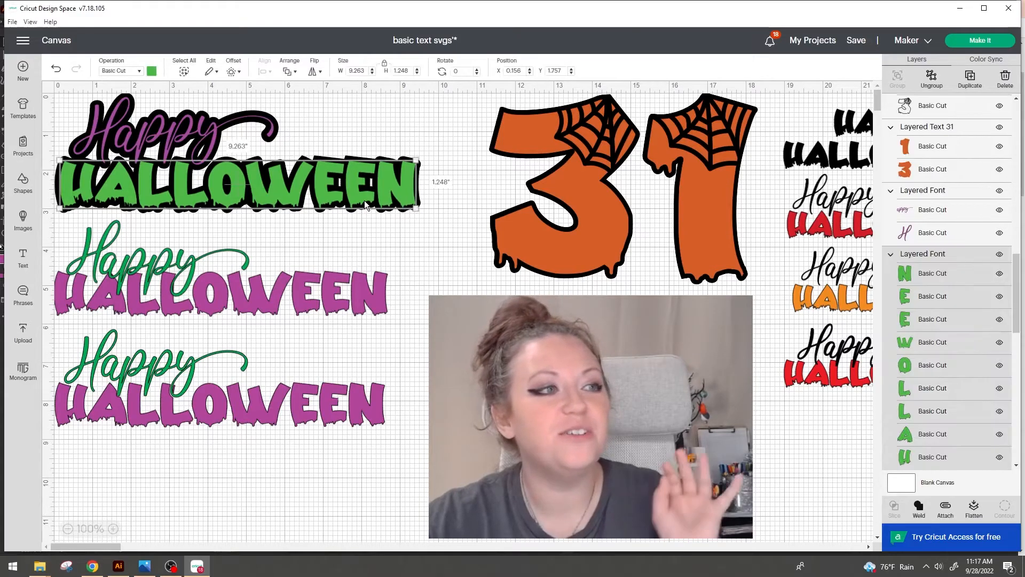
pyautogui.moveTo(366, 206); pyautogui.dragTo(366, 271)
pyautogui.moveTo(219, 132); pyautogui.dragTo(478, 128)
pyautogui.click(237, 171)
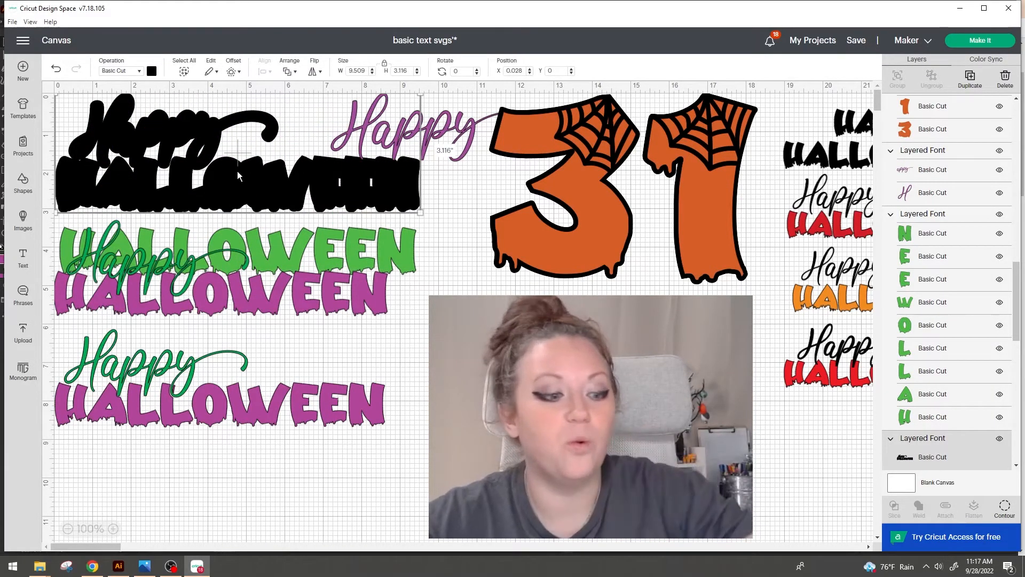
pyautogui.hotkey('ctrl', 'z')
pyautogui.hotkey('ctrl', 'z')
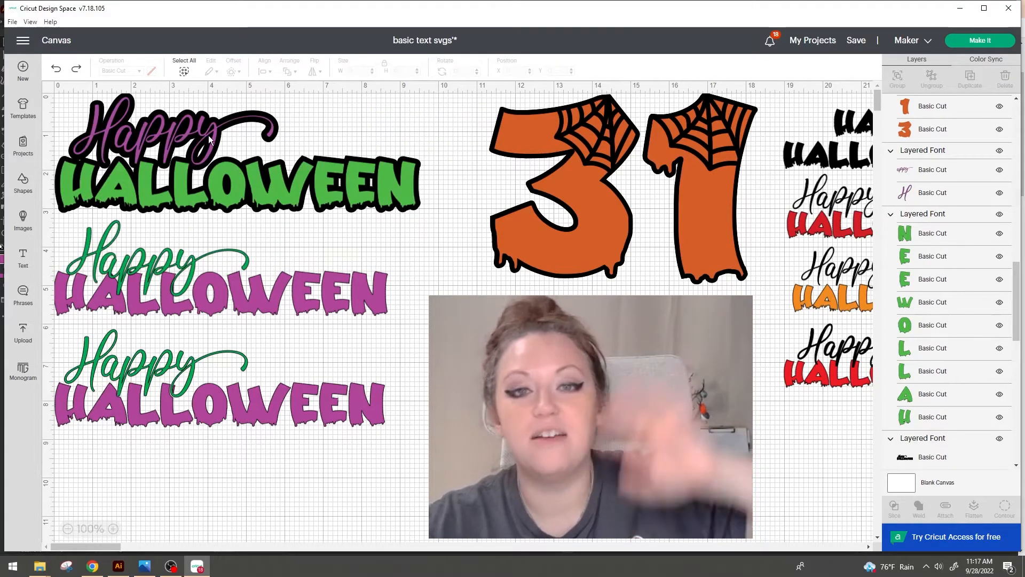
# Temporarily lift the black web overlay off the orange 31 and the green Happy off the middle design, restoring both
pyautogui.moveTo(705, 110); pyautogui.dragTo(704, 322)
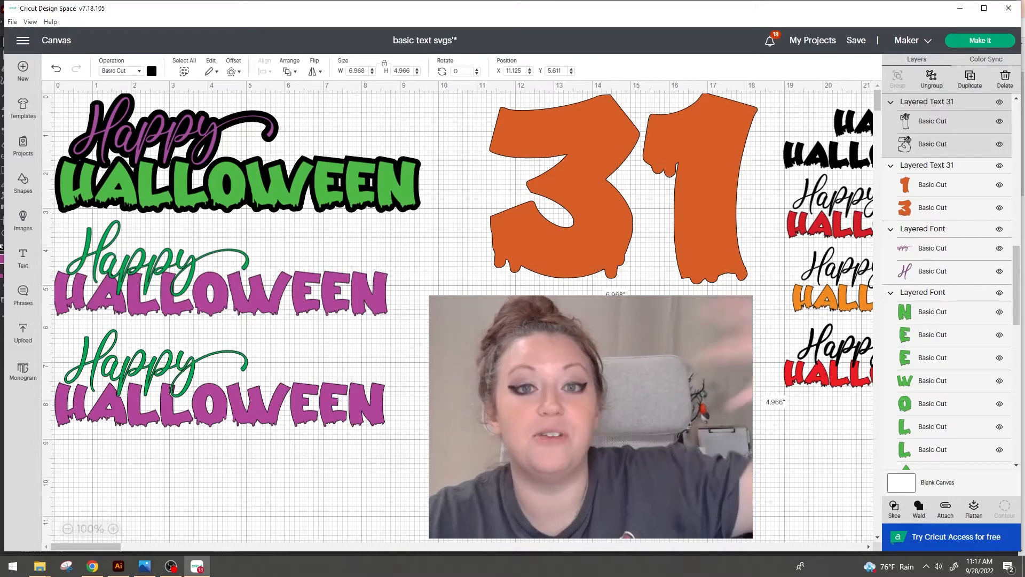
pyautogui.moveTo(601, 342); pyautogui.dragTo(607, 142)
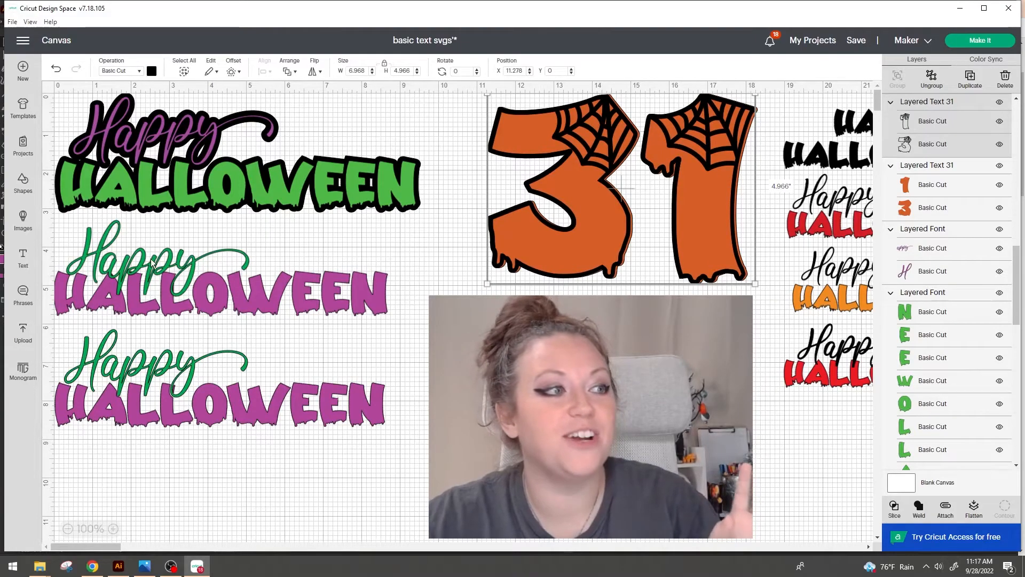
pyautogui.moveTo(162, 256); pyautogui.dragTo(163, 238)
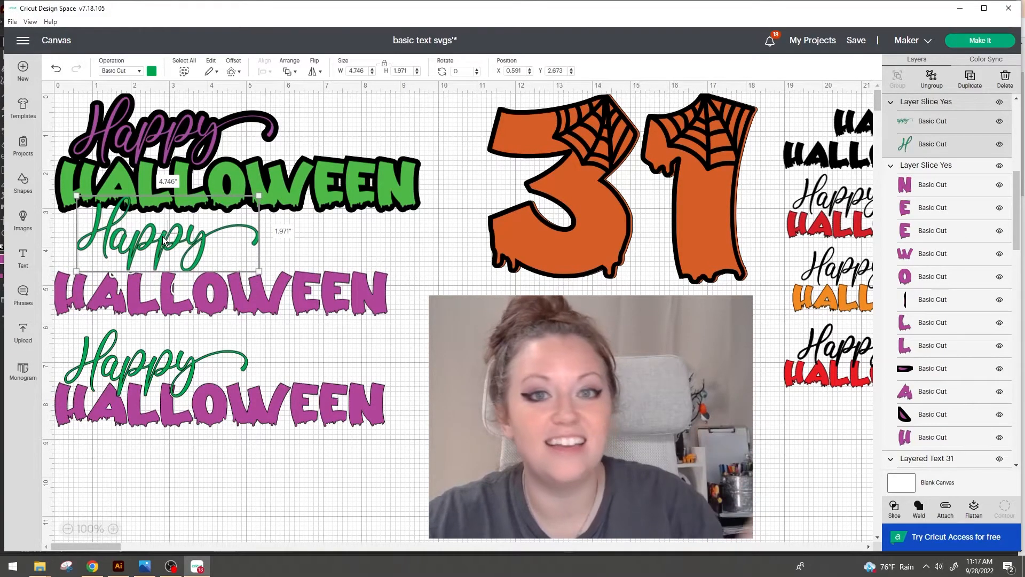
pyautogui.hotkey('ctrl', 'z')
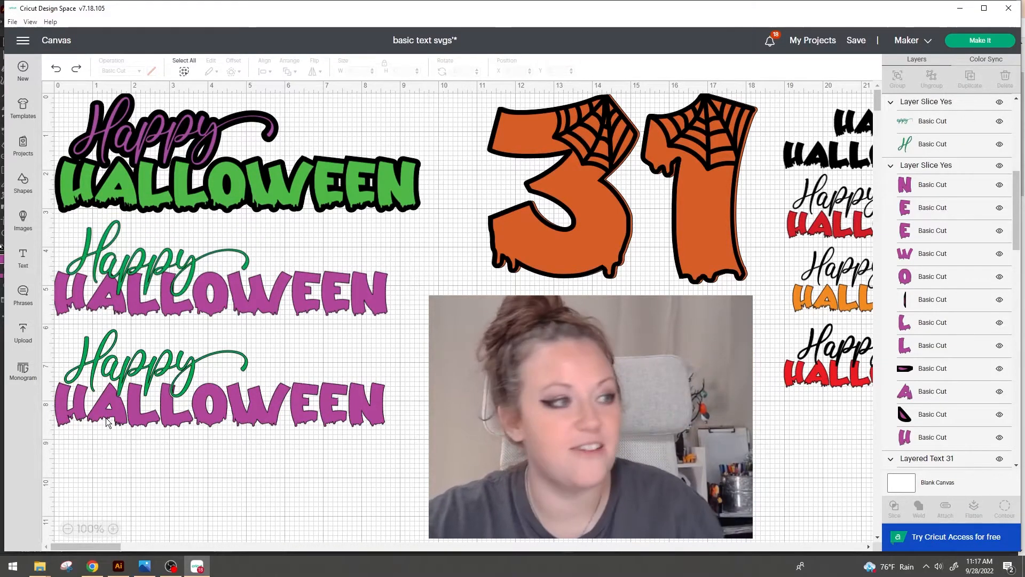
# Move the lowest Happy HALLOWEEN design to the right and ungroup it into separate Happy and HALLOWEEN layers
pyautogui.moveTo(195, 354); pyautogui.dragTo(376, 350)
pyautogui.rightClick(359, 366)
pyautogui.click(406, 251)
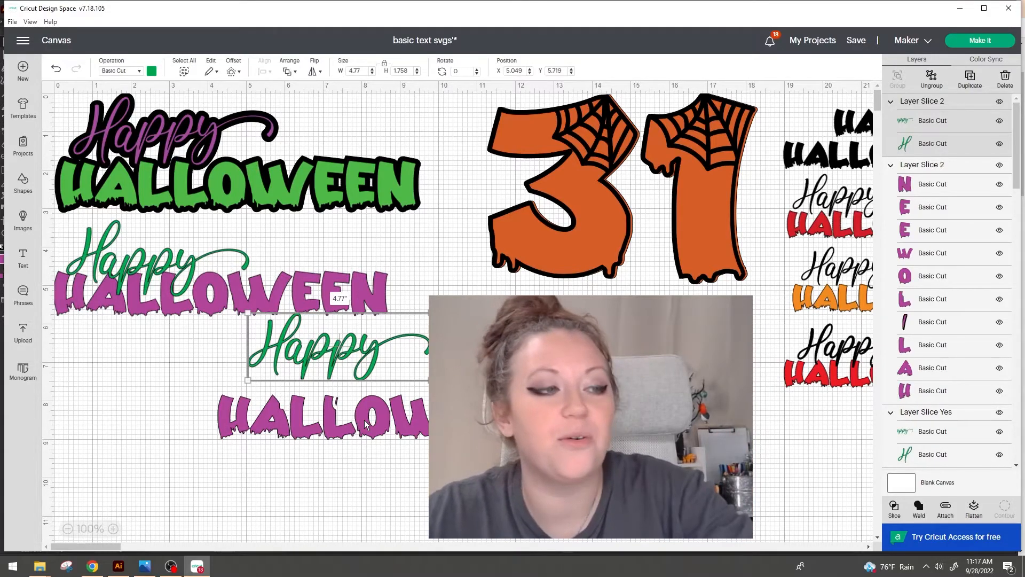
pyautogui.hotkey('ctrl', 'z')
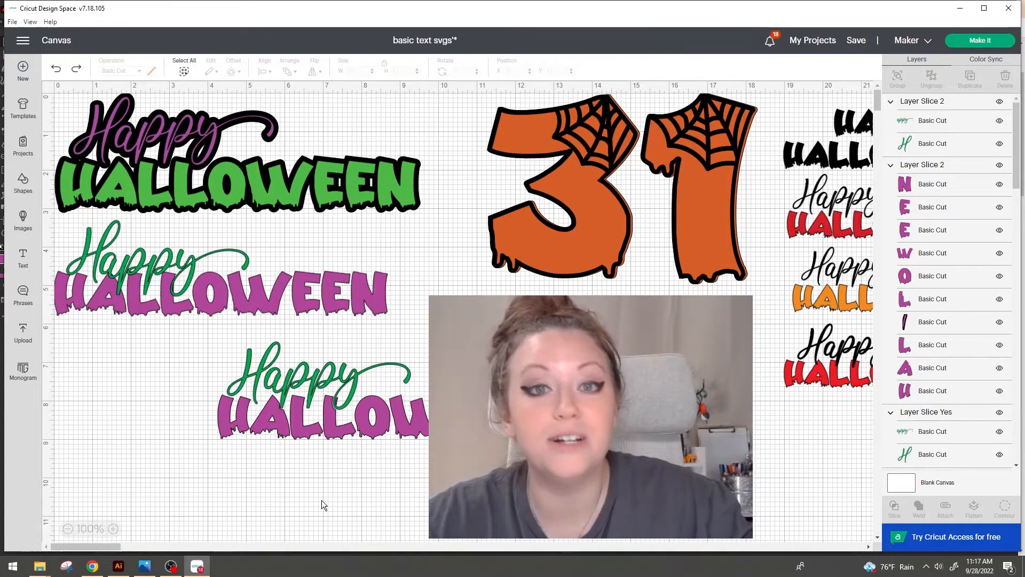
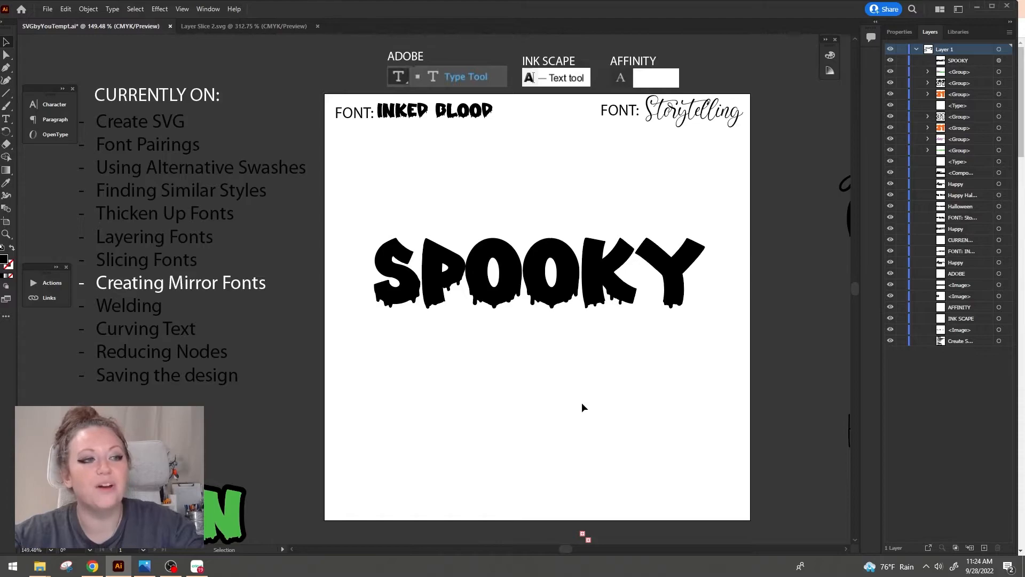
# Copy the SPOOKY lettering into a new document and save it as SpookyStacked in Adobe Illustrator format in the SVG by You folder
pyautogui.click(610, 270)
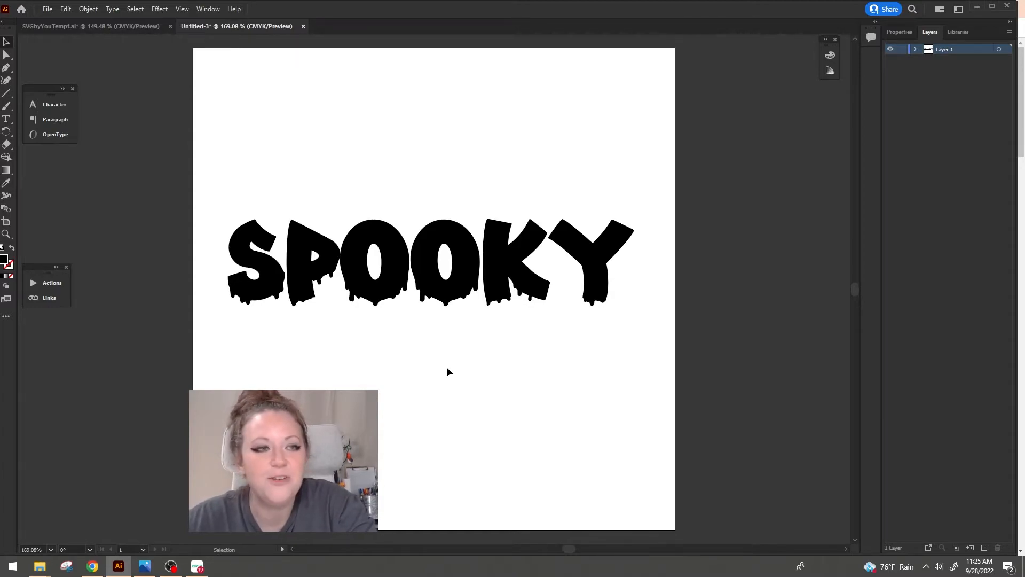
pyautogui.click(450, 313)
pyautogui.click(48, 8)
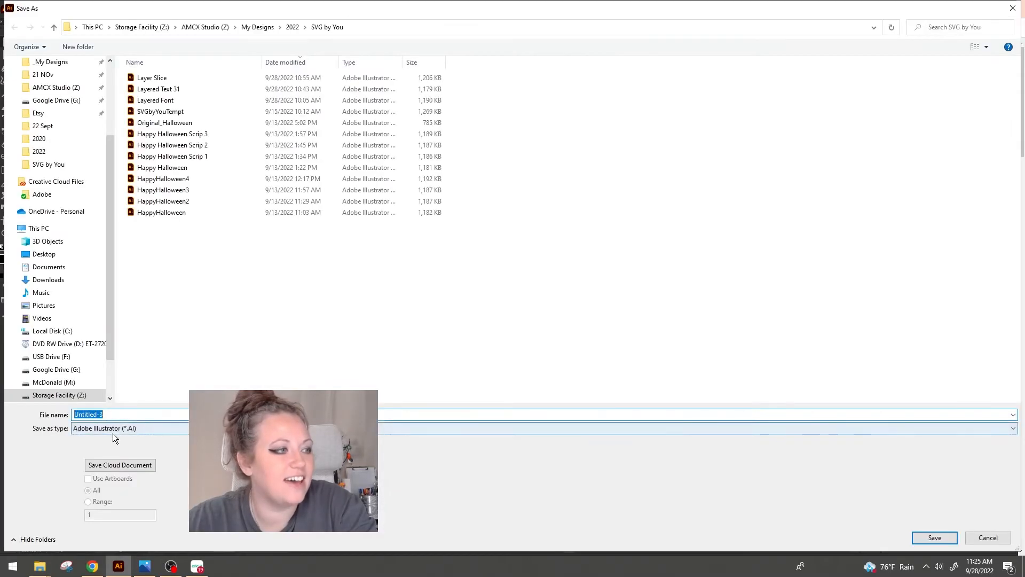
pyautogui.click(112, 430)
pyautogui.click(124, 407)
pyautogui.click(125, 410)
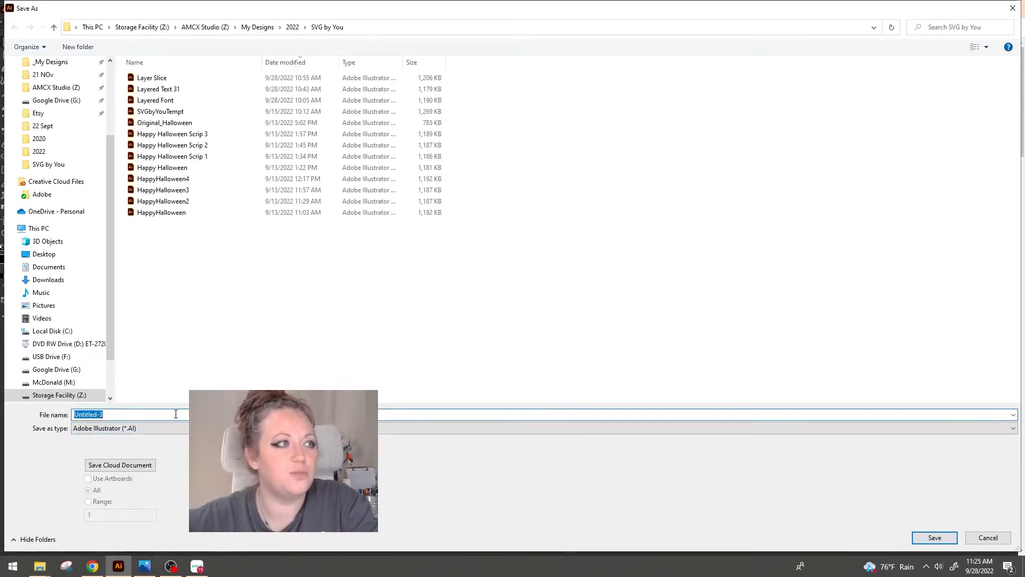
pyautogui.write('SpookyStacked')
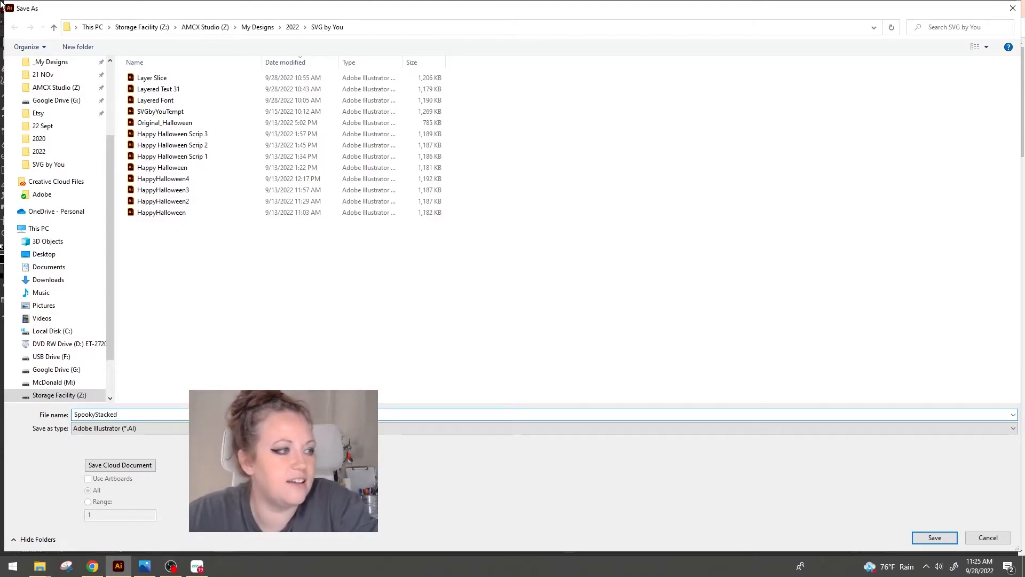
pyautogui.click(112, 429)
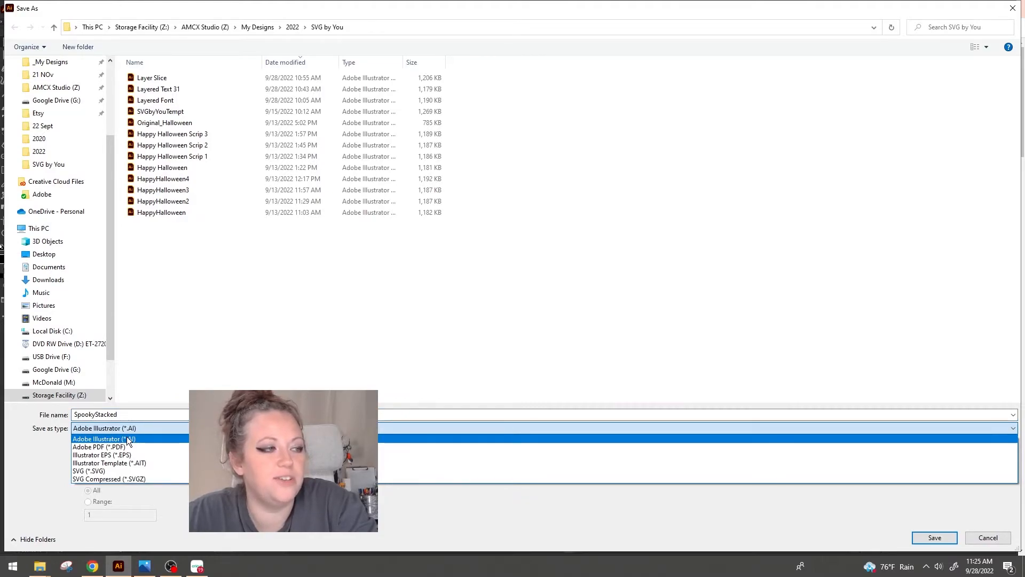
pyautogui.click(128, 440)
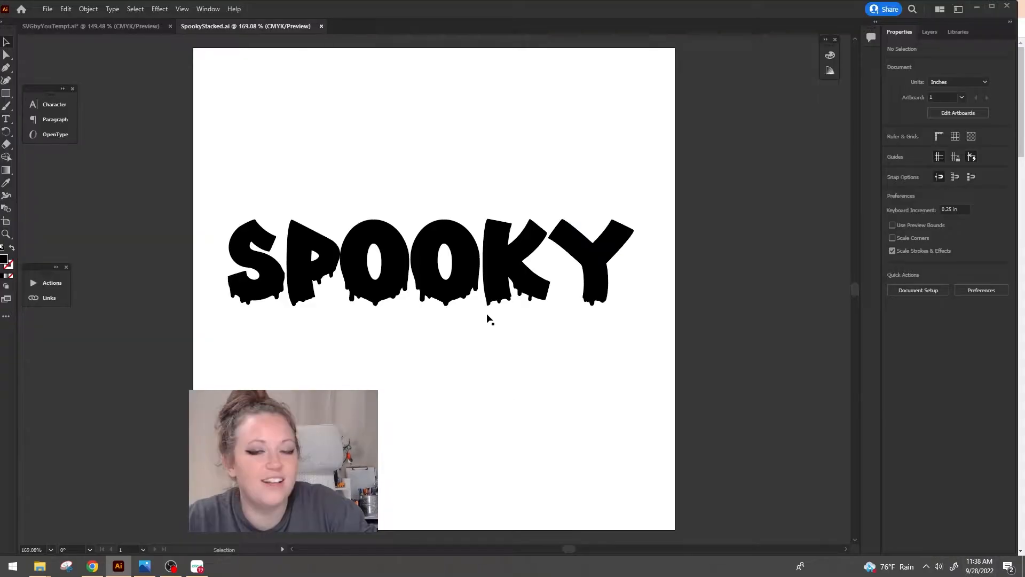
# Convert the SPOOKY text to outlines and shift the letters OOKY slightly to the right within the group
pyautogui.click(478, 249)
pyautogui.rightClick(478, 248)
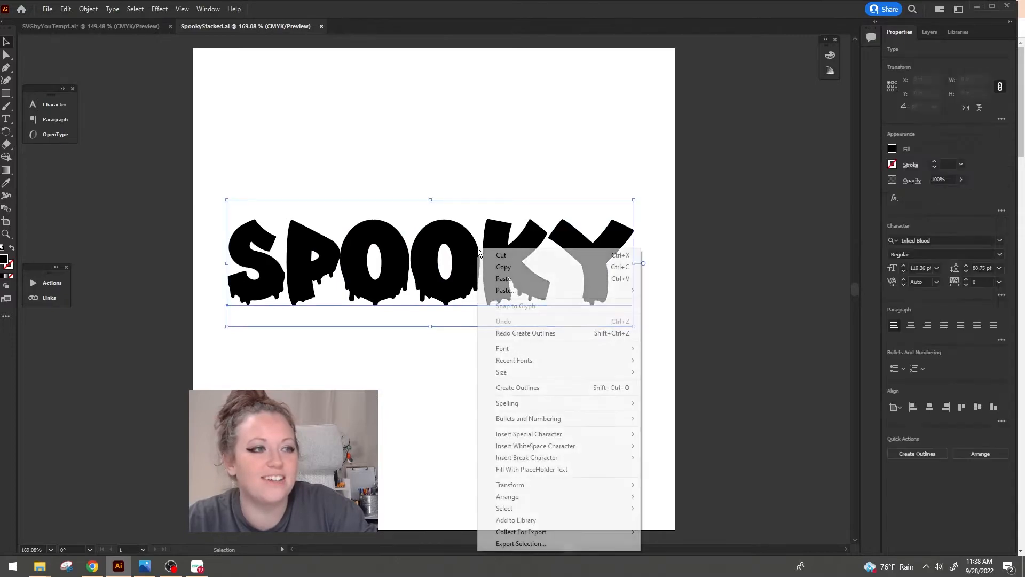
pyautogui.click(545, 390)
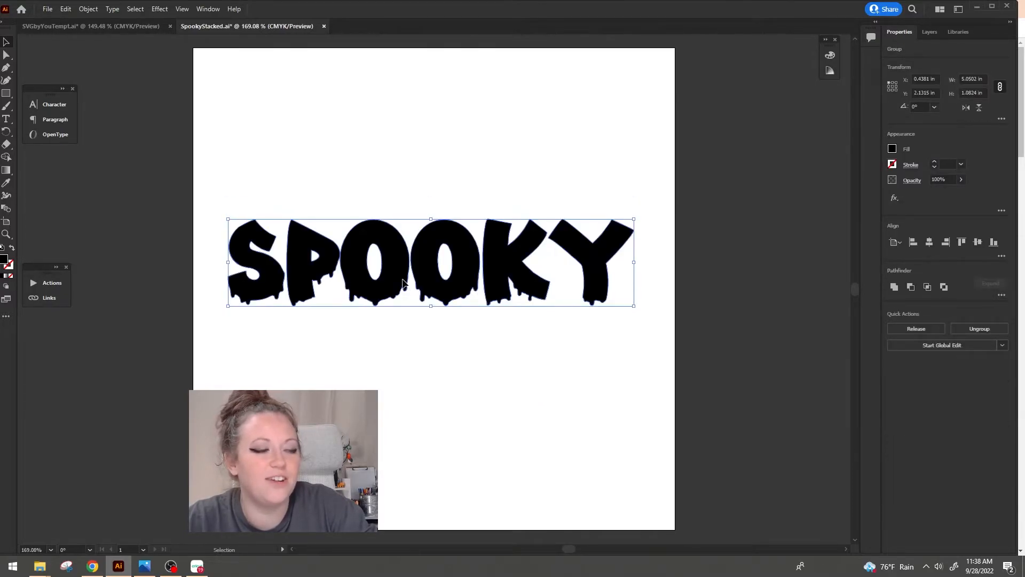
pyautogui.doubleClick(408, 283)
pyautogui.moveTo(372, 163); pyautogui.dragTo(605, 289)
pyautogui.click(601, 368)
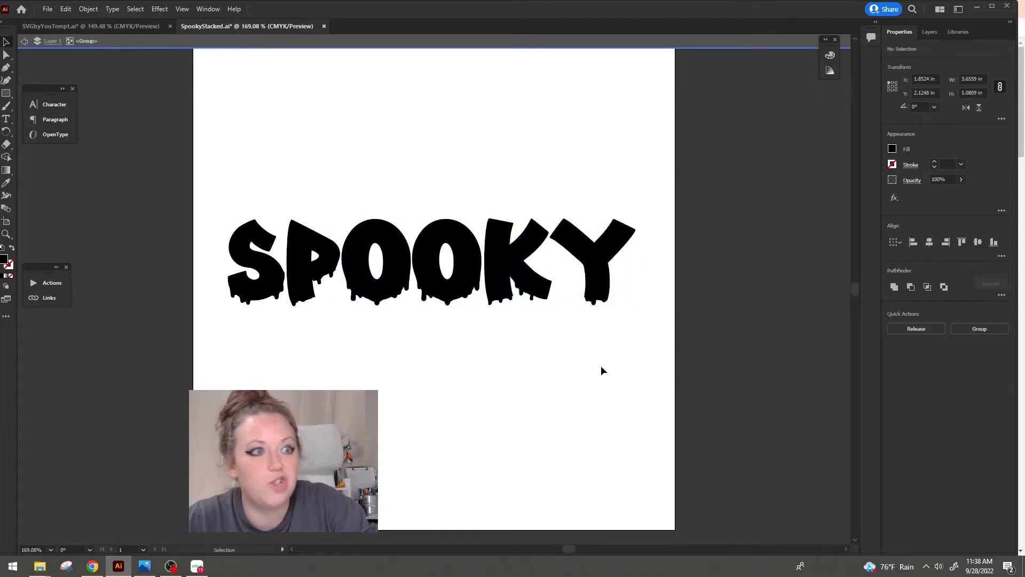
pyautogui.doubleClick(470, 439)
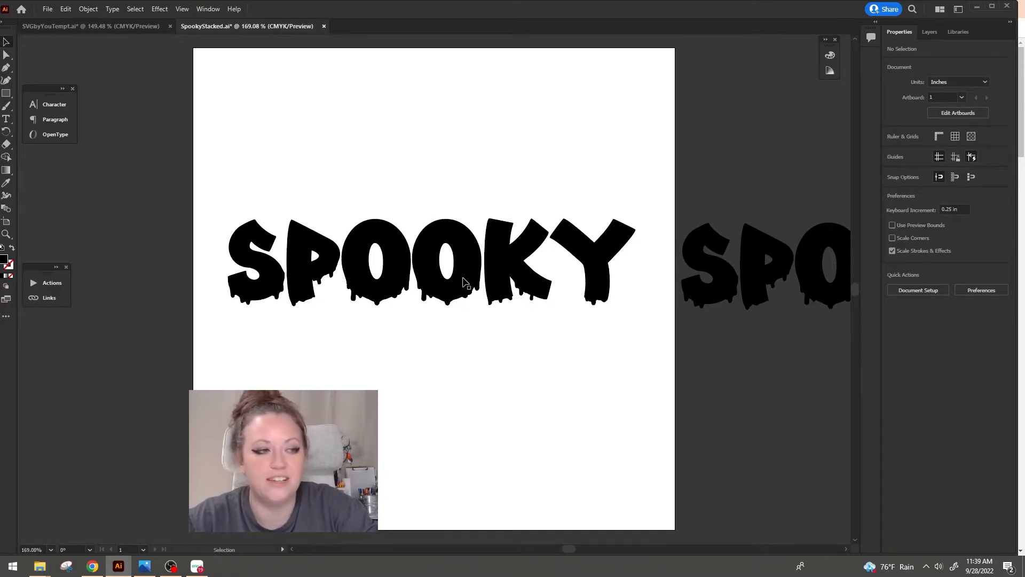
# Duplicate SPOOKY near the lower edge of the artboard and move the original higher up
pyautogui.moveTo(464, 282); pyautogui.dragTo(452, 461)
pyautogui.moveTo(465, 291); pyautogui.dragTo(464, 224)
pyautogui.click(201, 146)
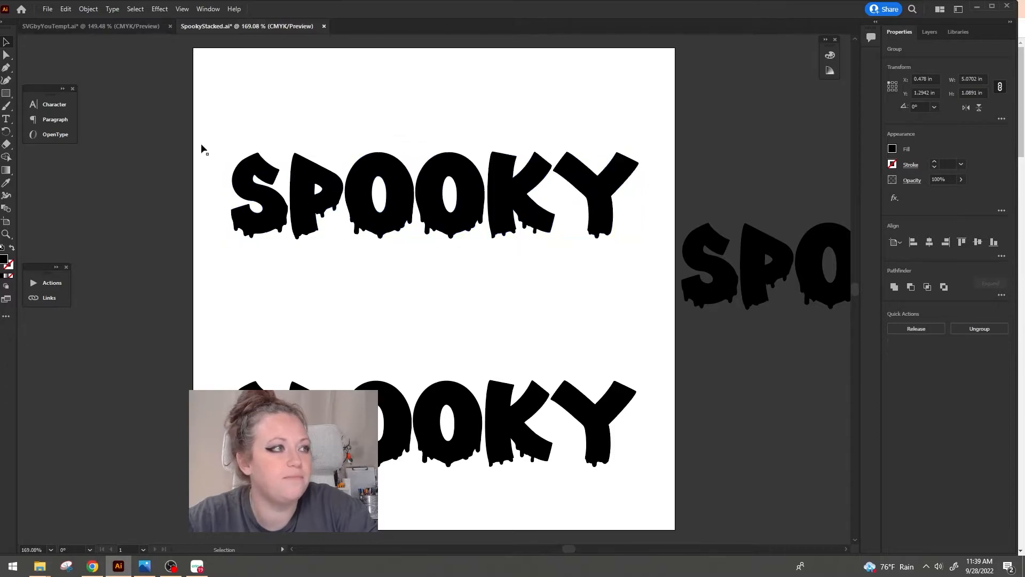
# Draw a black rectangle about 5.29 in wide and 0.60 in high above the upper SPOOKY and move it closer to the lettering
pyautogui.click(8, 96)
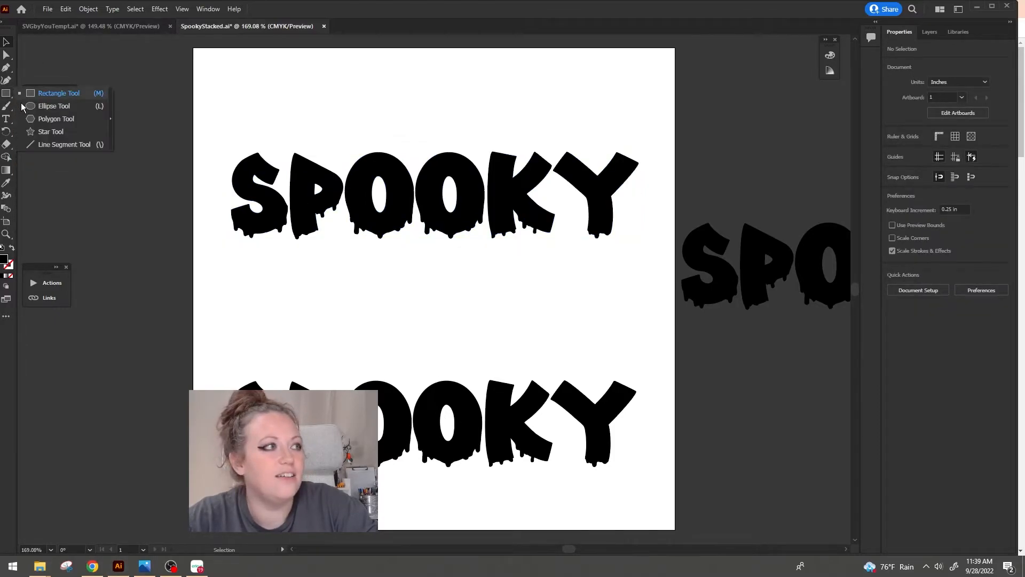
pyautogui.click(39, 145)
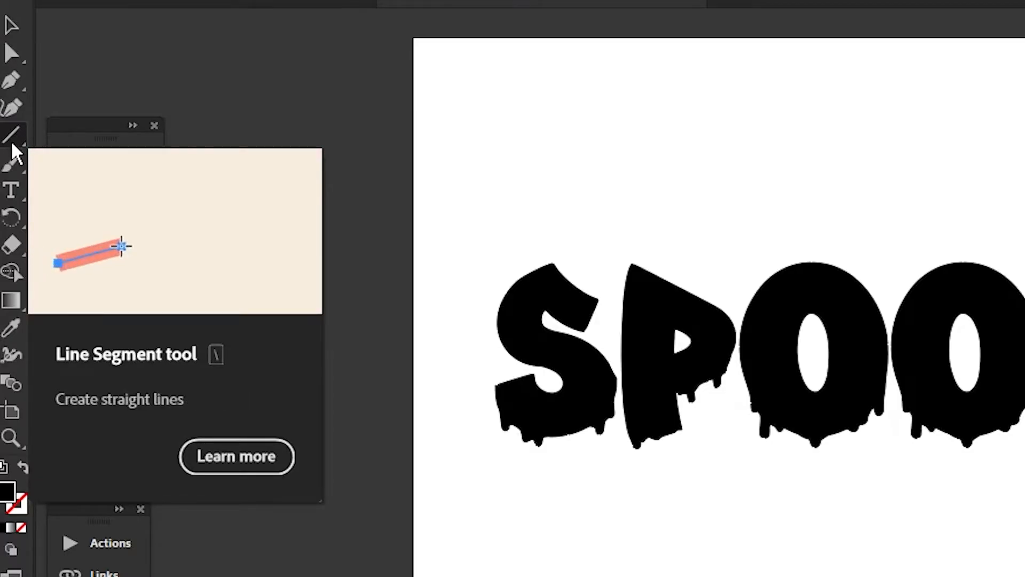
pyautogui.click(11, 129)
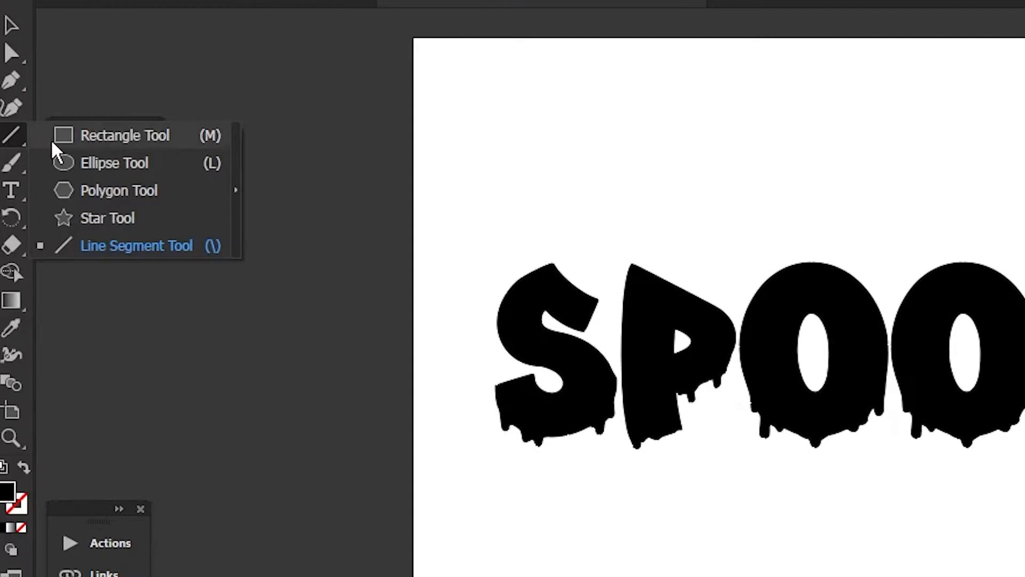
pyautogui.click(78, 142)
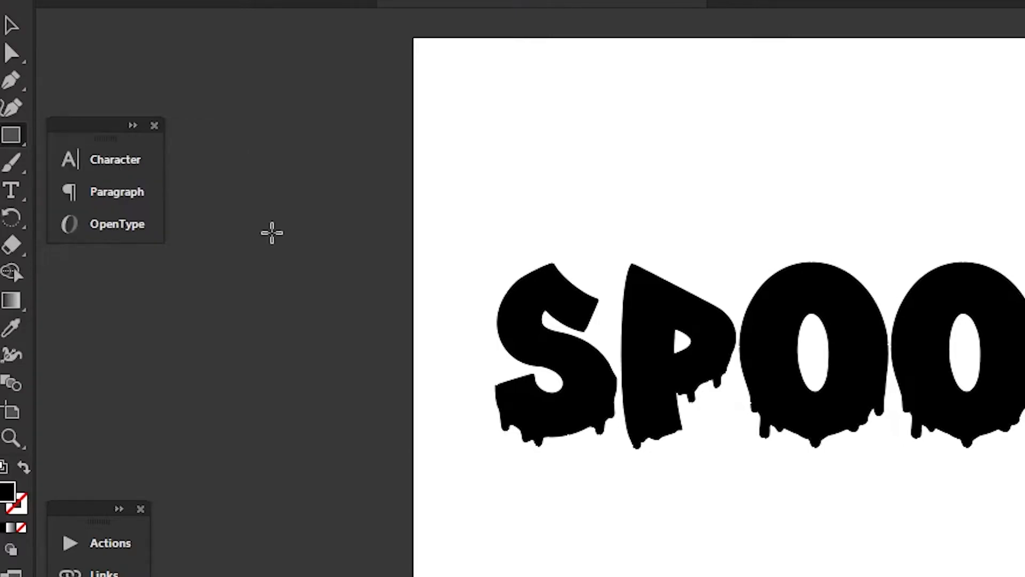
pyautogui.moveTo(479, 75); pyautogui.dragTo(688, 135)
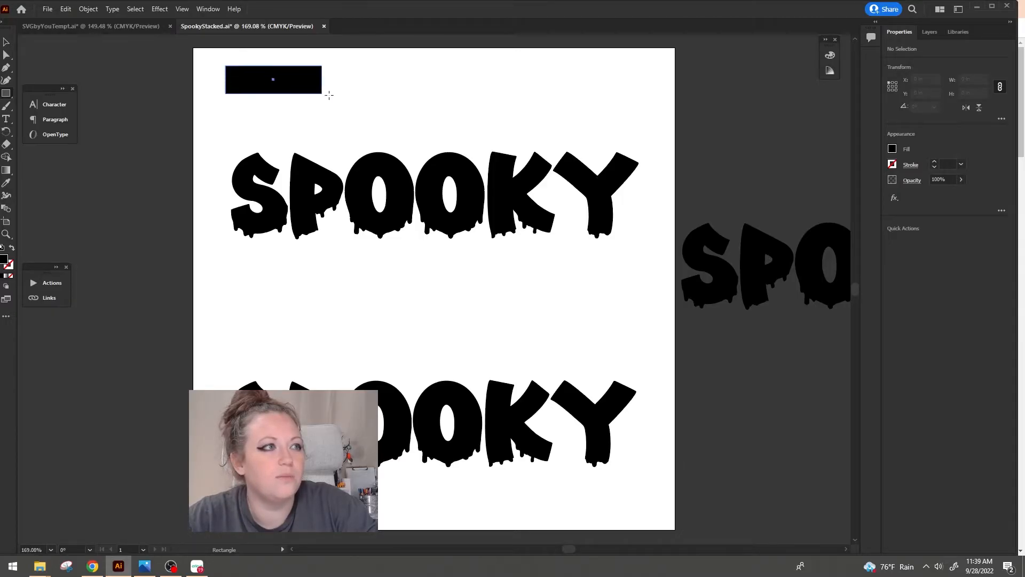
pyautogui.moveTo(329, 95); pyautogui.dragTo(650, 113)
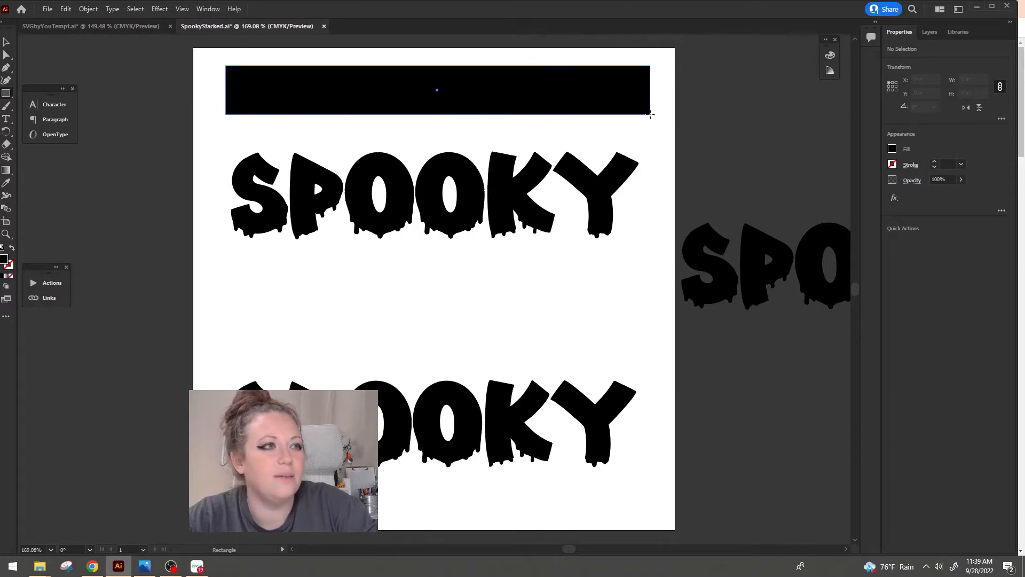
pyautogui.click(6, 42)
pyautogui.moveTo(319, 107); pyautogui.dragTo(318, 129)
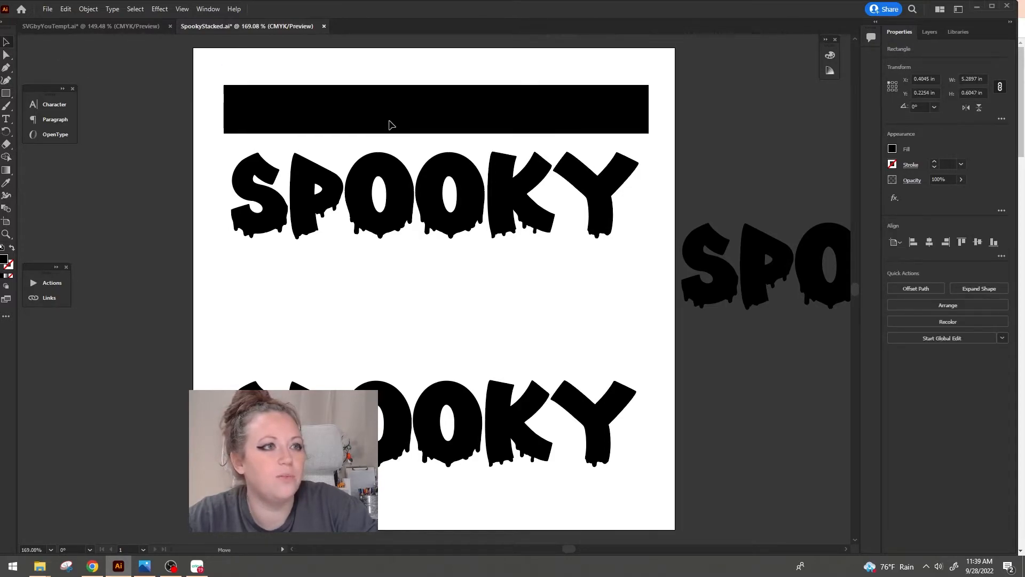
# Fill the rectangle with red #e80042 and fit it over the upper half of the top SPOOKY at about 0.54 in high
pyautogui.doubleClick(7, 261)
pyautogui.click(602, 403)
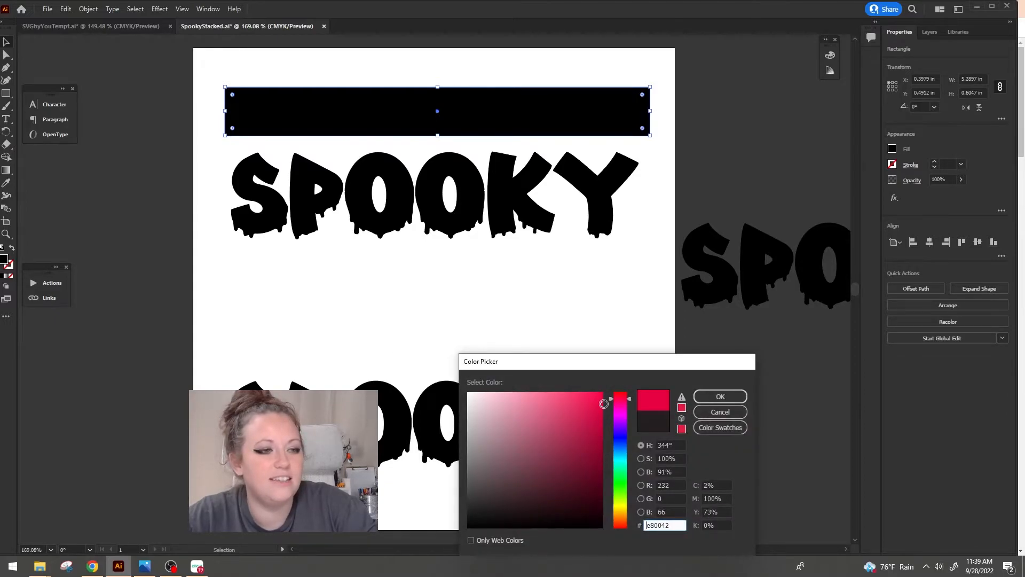
pyautogui.click(719, 396)
pyautogui.moveTo(564, 117); pyautogui.dragTo(564, 177)
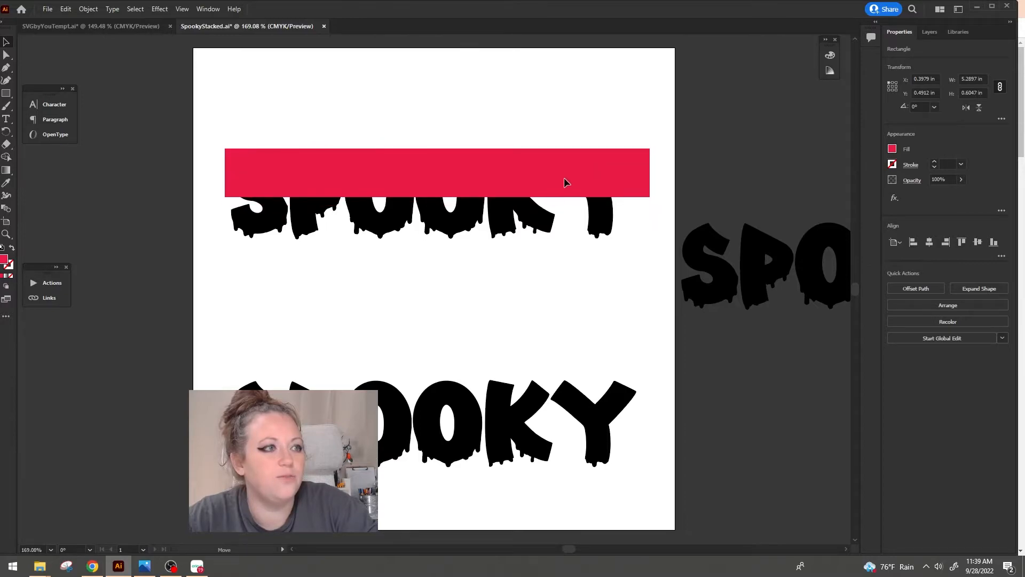
pyautogui.moveTo(437, 196); pyautogui.dragTo(474, 178)
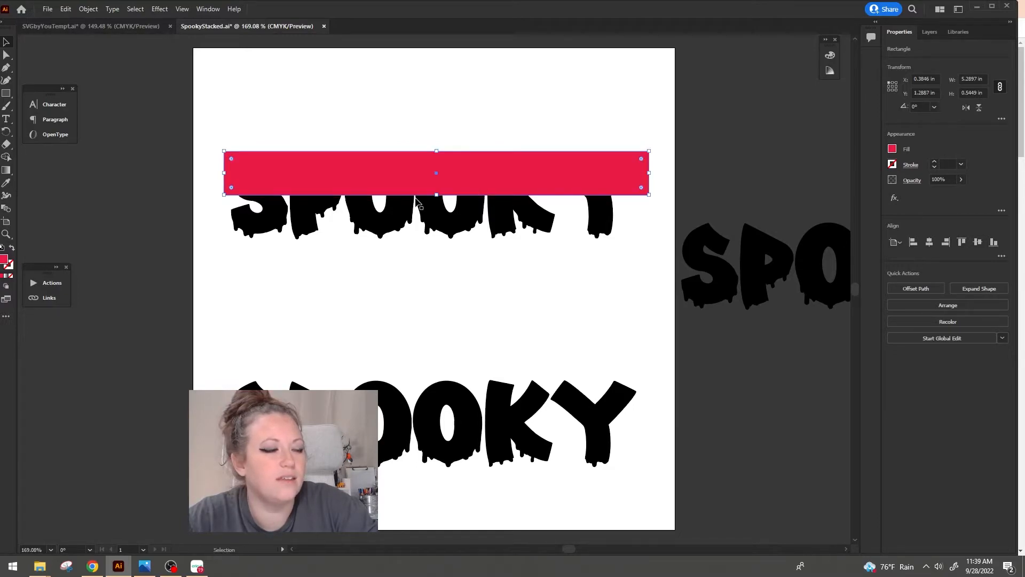
# Swap the rectangle's red fill for a 1 pt outline and duplicate it over the upper half of the lower SPOOKY
pyautogui.click(12, 250)
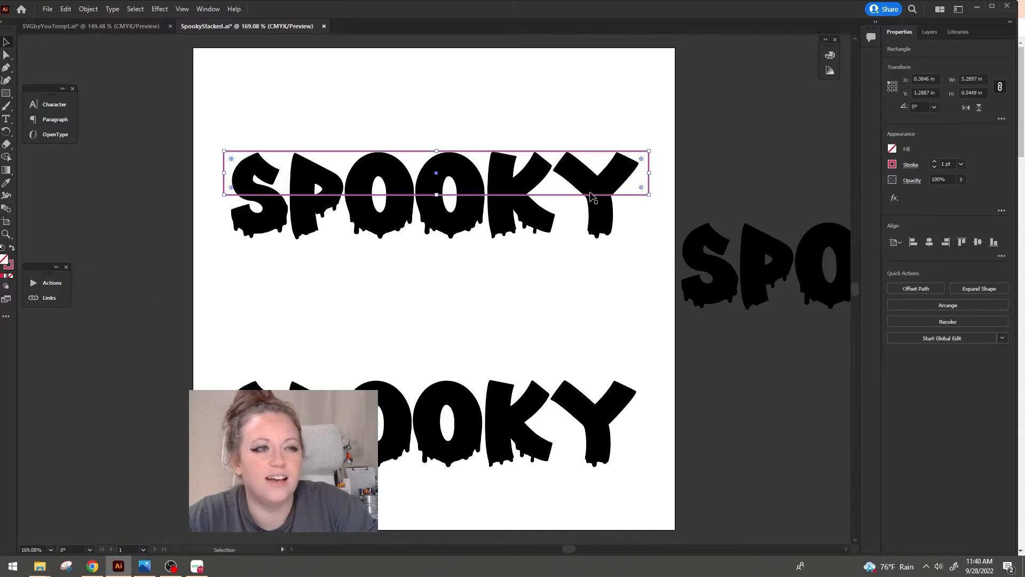
pyautogui.moveTo(502, 195); pyautogui.dragTo(492, 427)
pyautogui.click(517, 287)
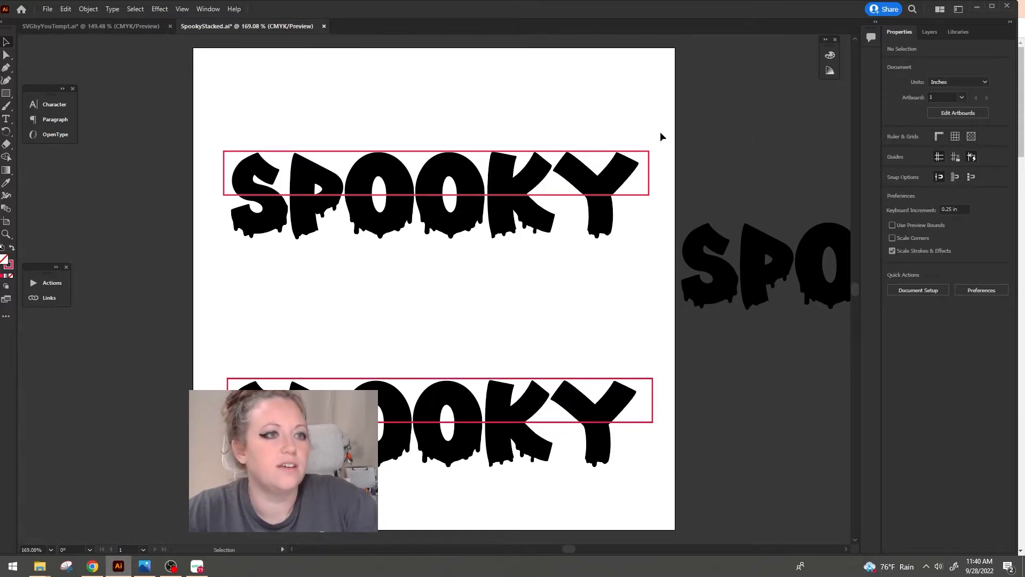
# Send both red rectangles to the back, behind the SPOOKY lettering
pyautogui.moveTo(640, 112); pyautogui.dragTo(653, 446)
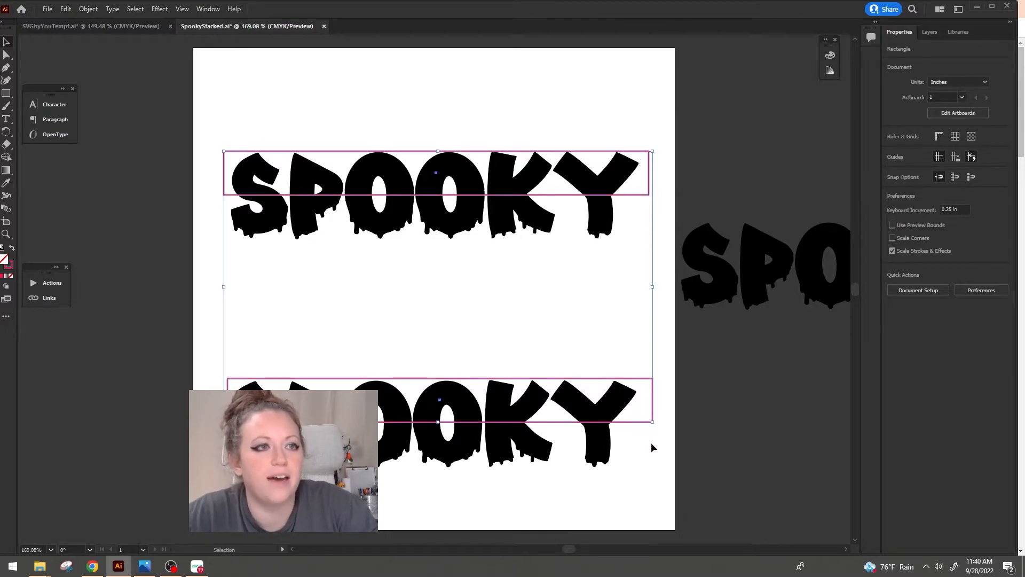
pyautogui.rightClick(650, 199)
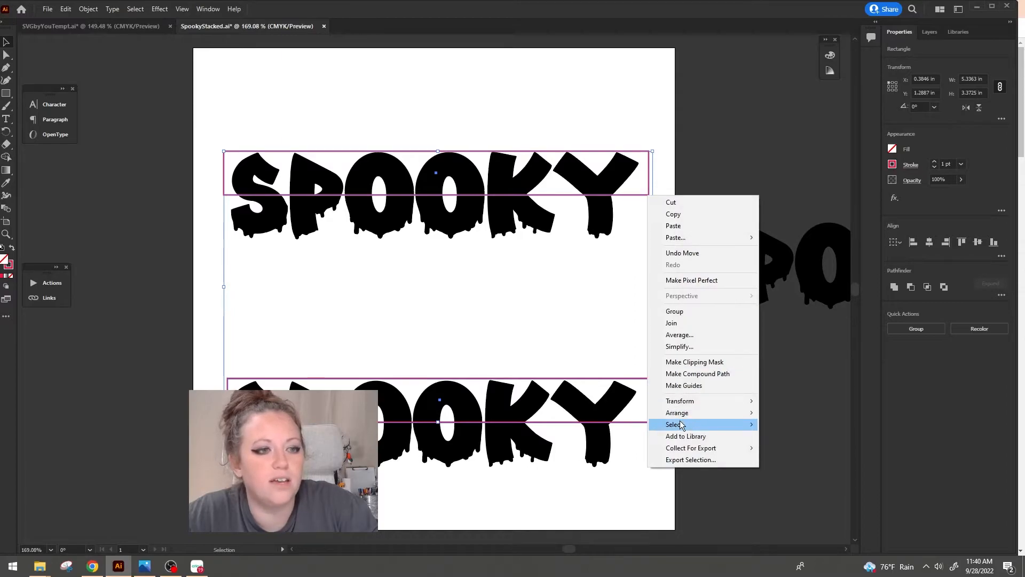
pyautogui.moveTo(684, 414)
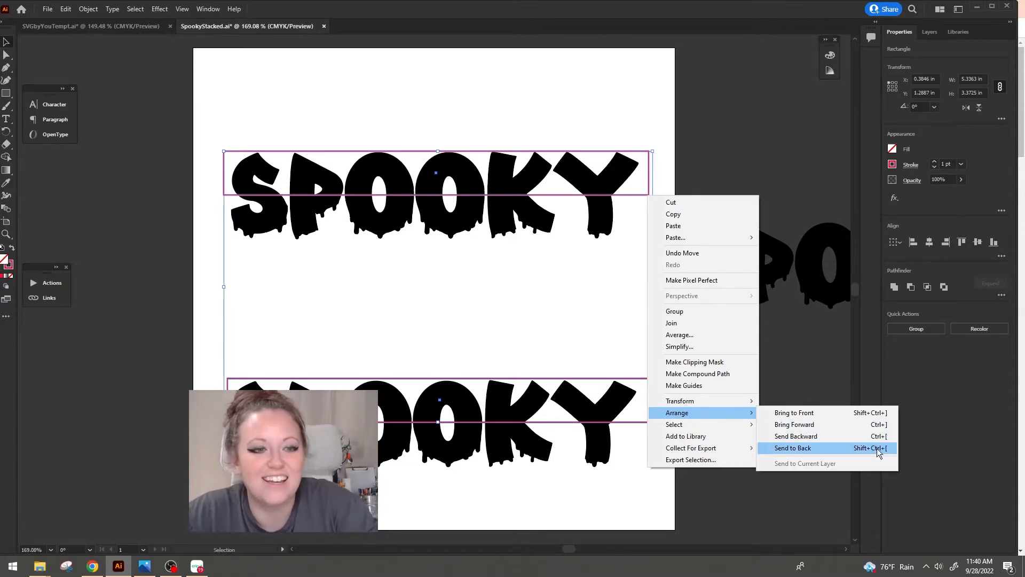
pyautogui.click(879, 451)
pyautogui.click(430, 81)
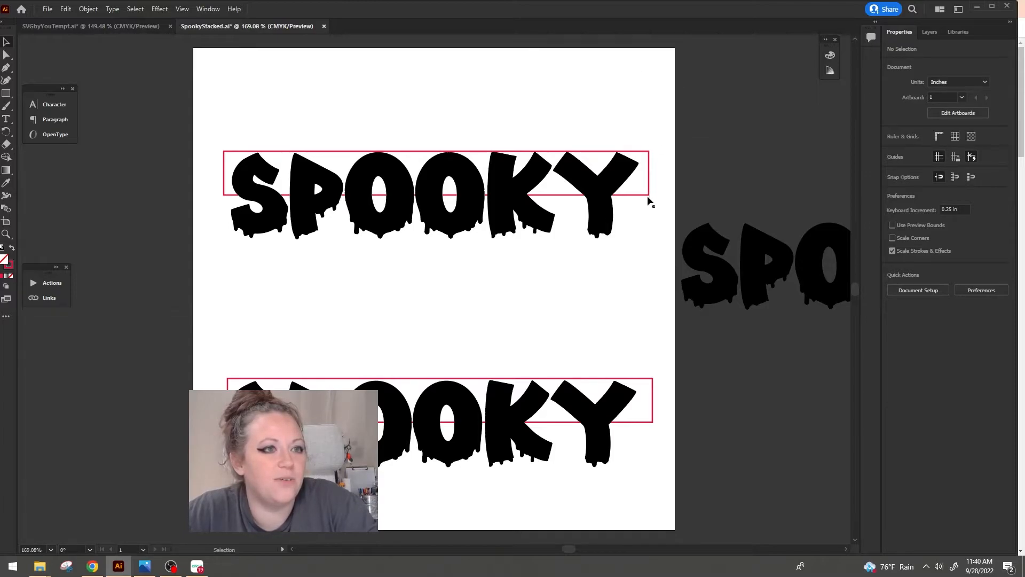
# Swap the outline of both rectangles back to a solid red fill
pyautogui.click(653, 401)
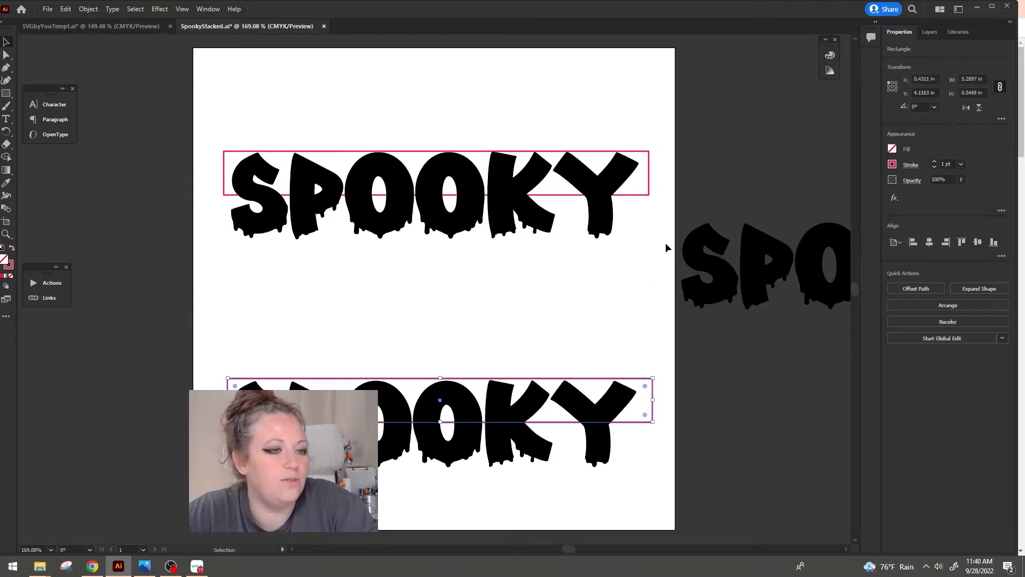
pyautogui.keyDown('shift'); pyautogui.click(648, 195); pyautogui.keyUp('shift')
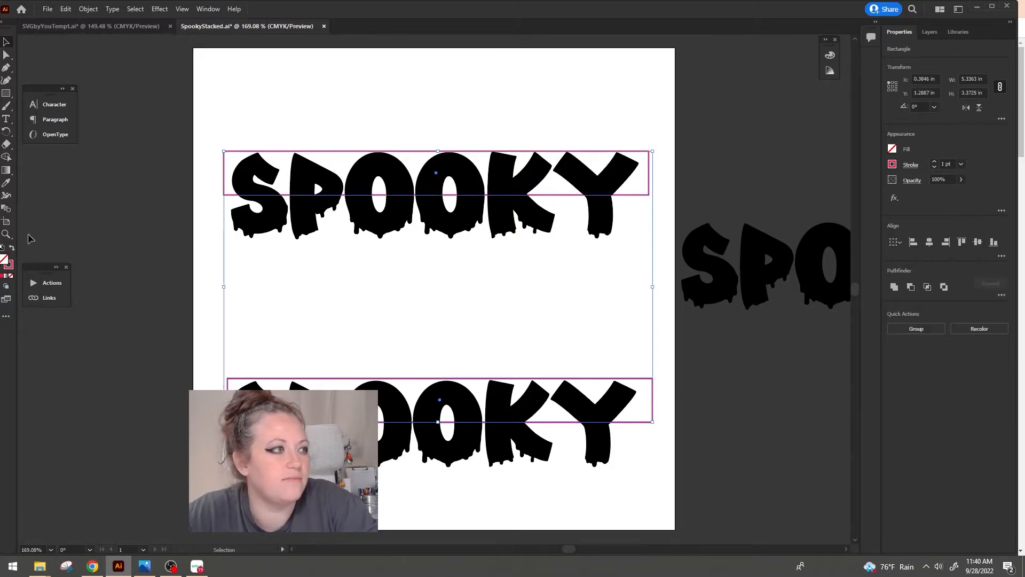
pyautogui.click(12, 249)
pyautogui.click(251, 101)
# Move the upper SPOOKY together with its red rectangle slightly higher on the artboard
pyautogui.moveTo(206, 113)
pyautogui.mouseDown()
pyautogui.moveTo(581, 377)
pyautogui.moveTo(658, 494)
pyautogui.moveTo(604, 235)
pyautogui.moveTo(636, 248)
pyautogui.mouseUp()
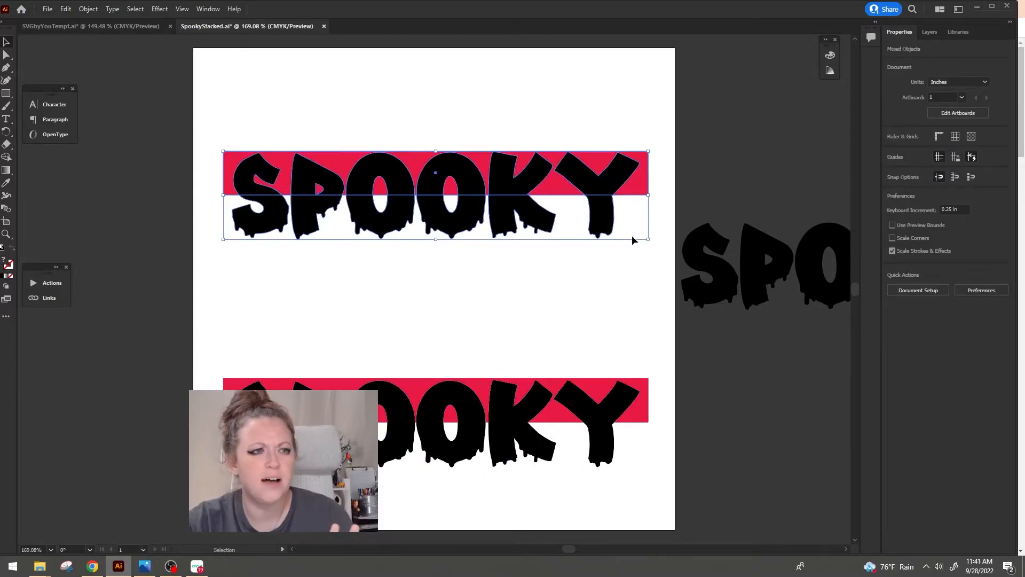
pyautogui.moveTo(609, 192); pyautogui.dragTo(604, 171)
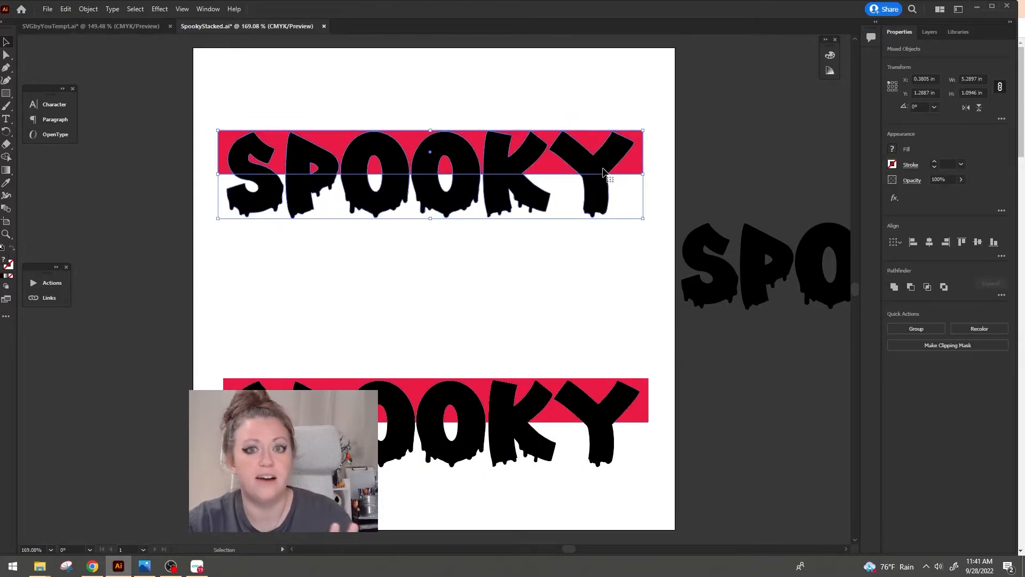
pyautogui.moveTo(232, 354); pyautogui.dragTo(642, 488)
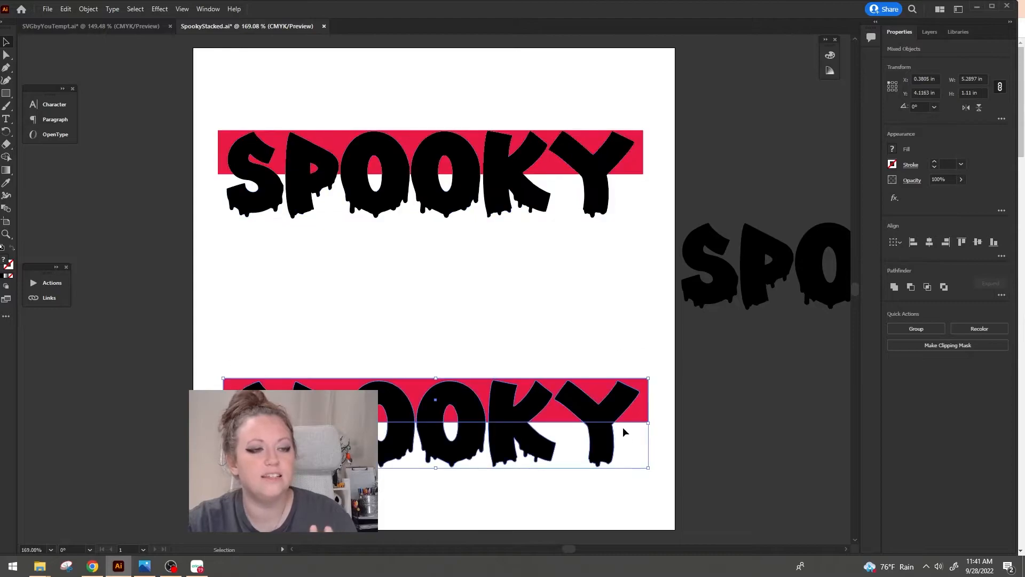
pyautogui.click(652, 299)
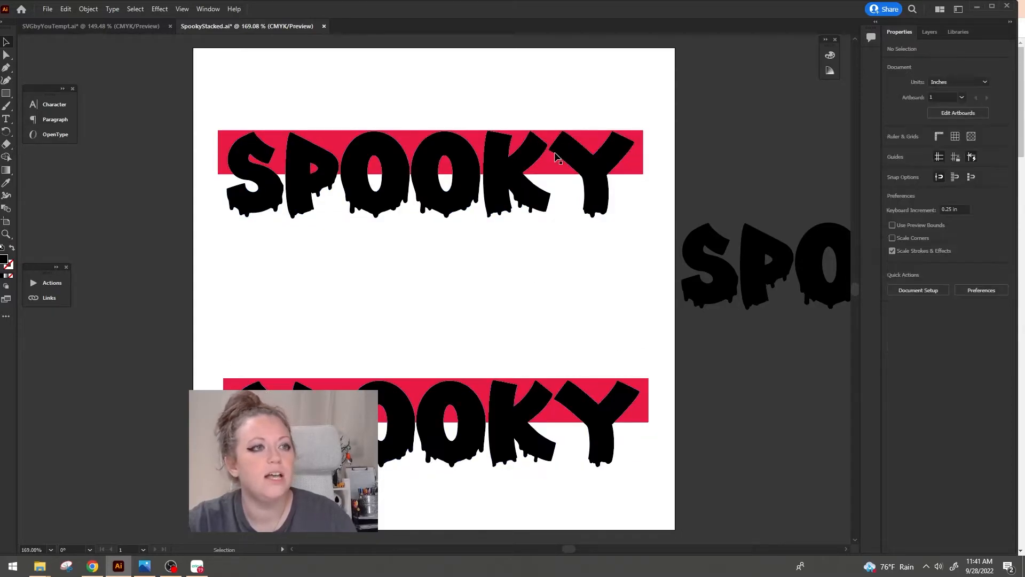
# Swap the black fill of the upper SPOOKY lettering for a 1 pt outline
pyautogui.click(537, 206)
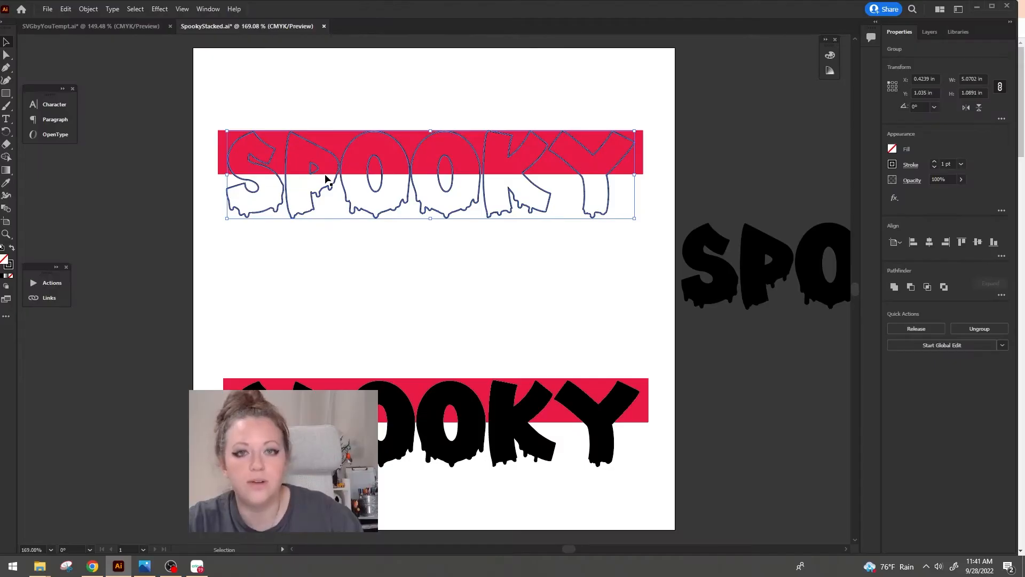
# Thicken the outline of the upper SPOOKY lettering to 3 pt
pyautogui.click(893, 150)
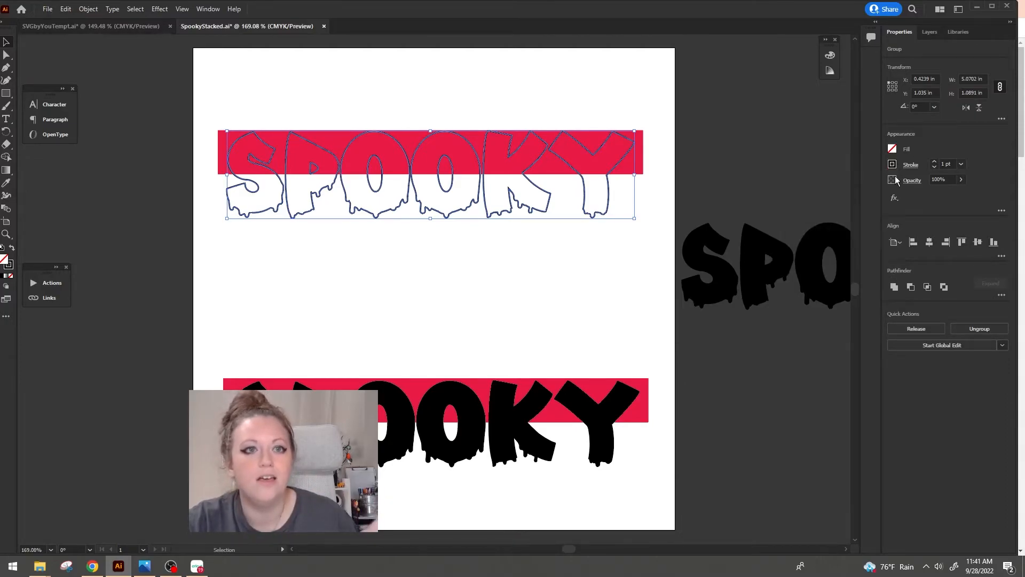
pyautogui.click(892, 164)
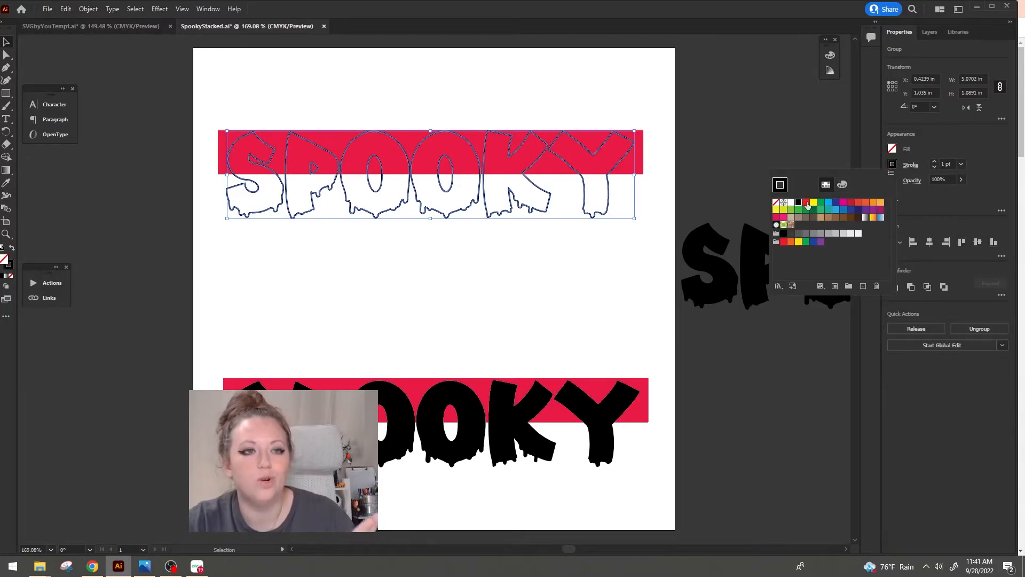
pyautogui.press('Escape')
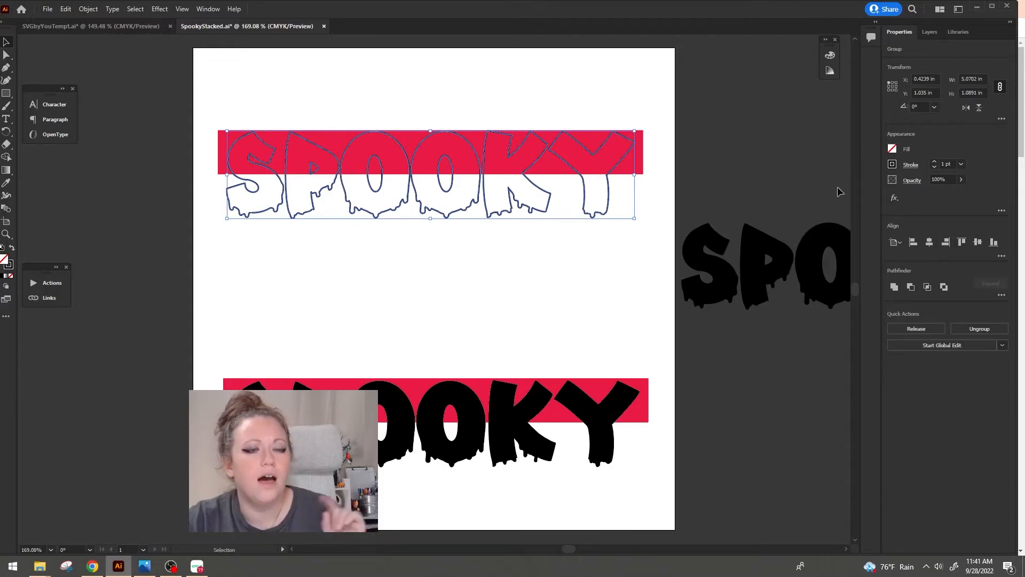
pyautogui.click(935, 163)
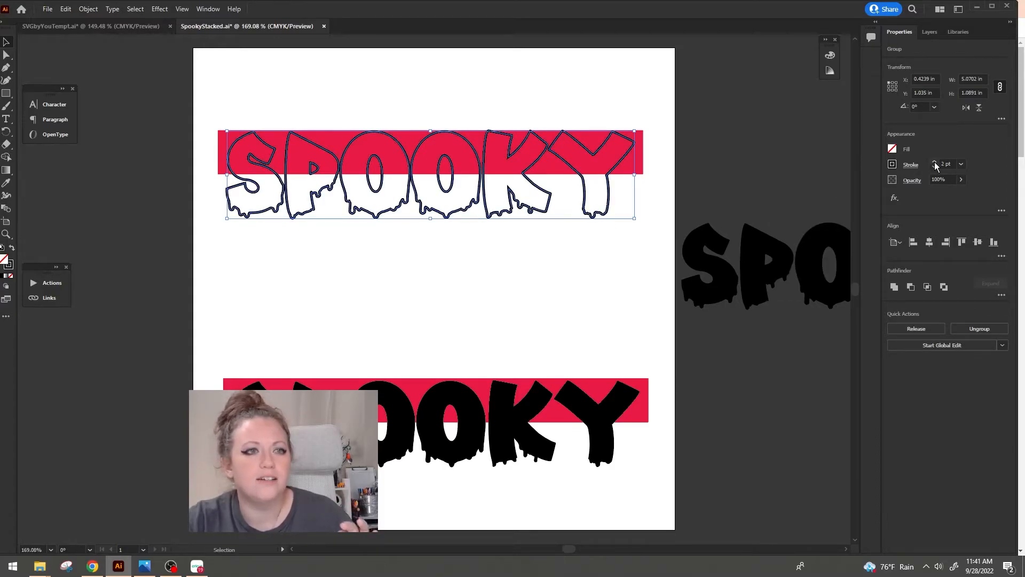
pyautogui.click(935, 163)
pyautogui.click(740, 161)
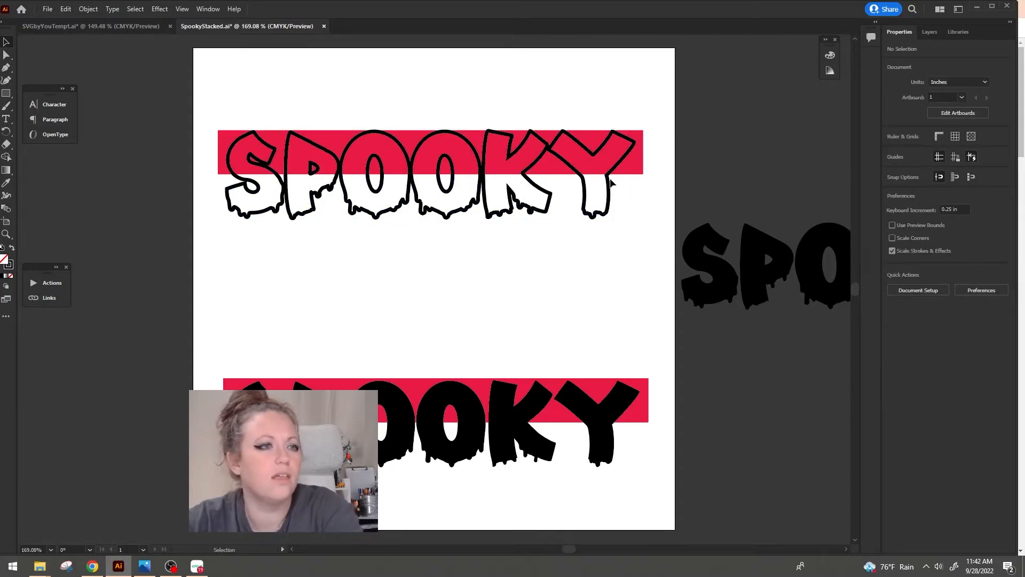
# Space the letters of the upper outlined SPOOKY further apart so that neighbouring outlines no longer overlap
pyautogui.doubleClick(612, 183)
pyautogui.moveTo(554, 199); pyautogui.dragTo(575, 199)
pyautogui.moveTo(331, 120); pyautogui.dragTo(524, 306)
pyautogui.moveTo(313, 113); pyautogui.dragTo(441, 234)
pyautogui.moveTo(412, 176); pyautogui.dragTo(414, 176)
pyautogui.moveTo(366, 106); pyautogui.dragTo(496, 178)
pyautogui.click(434, 174)
pyautogui.click(459, 175)
pyautogui.moveTo(586, 132); pyautogui.dragTo(581, 132)
pyautogui.doubleClick(572, 69)
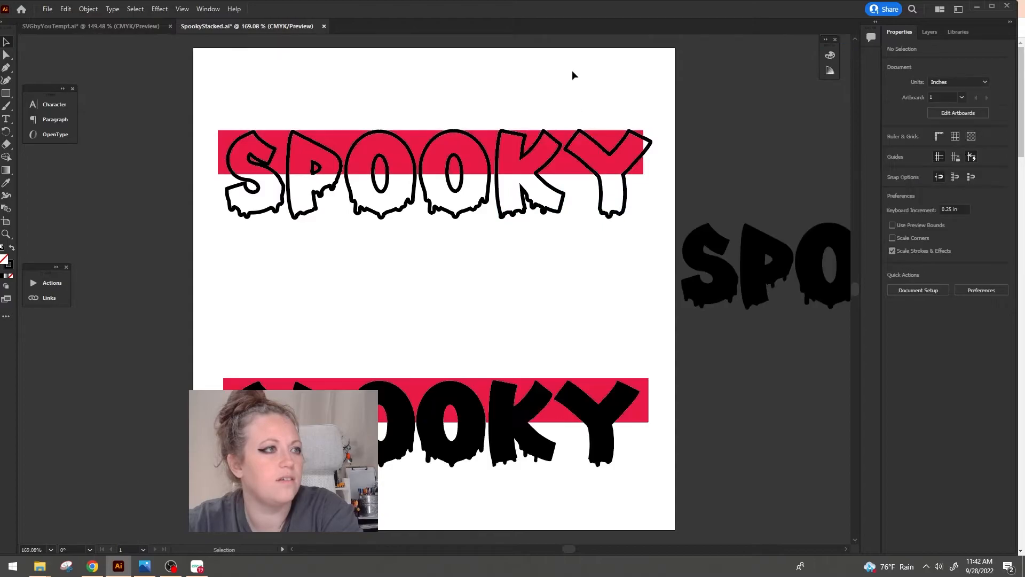
# Enlarge the upper red rectangle so it extends past the Y and slightly above the letter tops
pyautogui.click(454, 152)
pyautogui.moveTo(647, 152); pyautogui.dragTo(666, 152)
pyautogui.moveTo(443, 131); pyautogui.dragTo(447, 126)
pyautogui.click(447, 85)
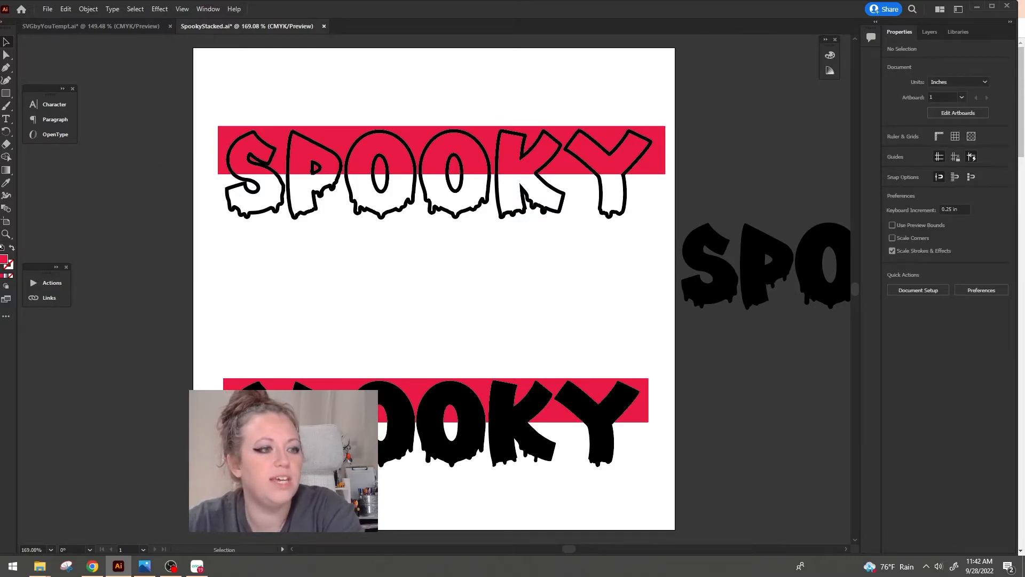
# Convert the stroke of the upper SPOOKY lettering into filled shapes with Outline Stroke
pyautogui.moveTo(201, 196); pyautogui.dragTo(238, 216)
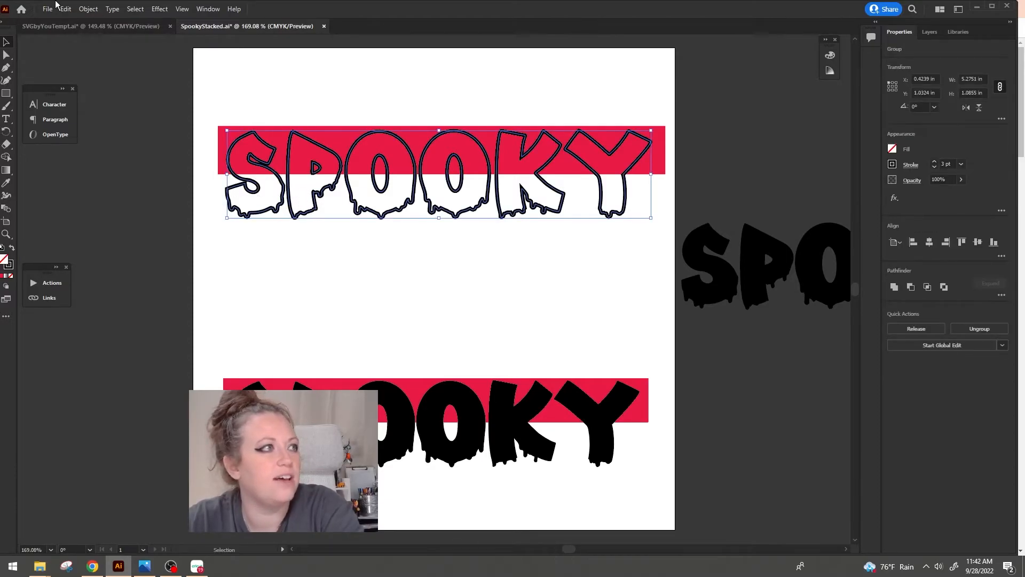
pyautogui.click(95, 9)
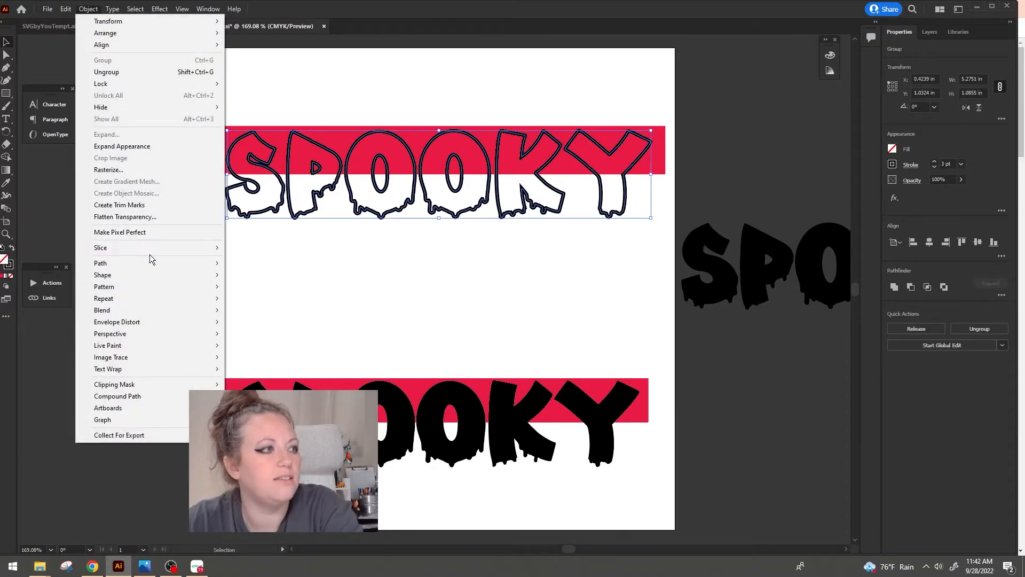
pyautogui.moveTo(151, 262)
pyautogui.click(319, 292)
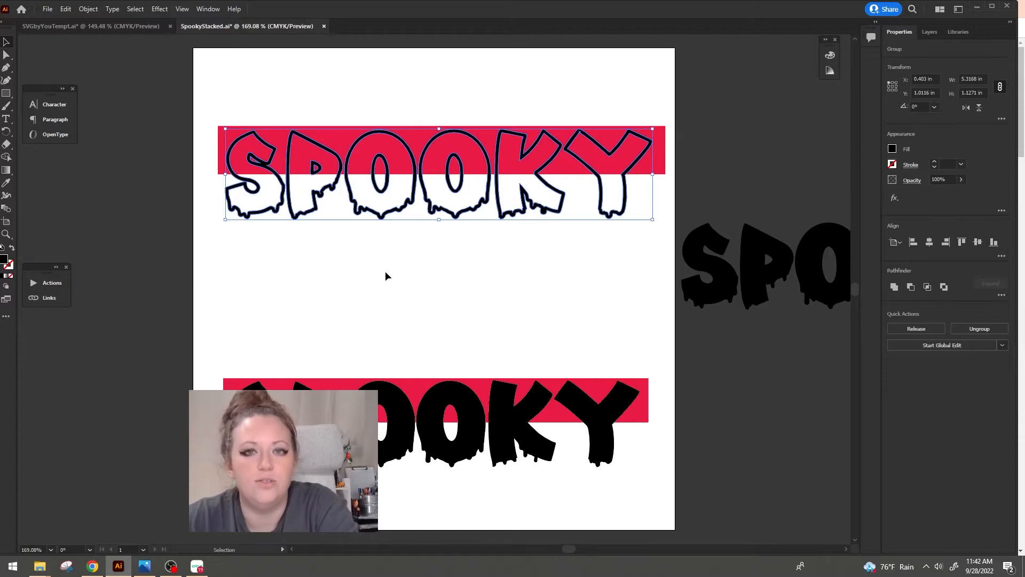
# Divide the upper SPOOKY lettering with its red rectangle using the Divide pathfinder
pyautogui.keyDown('shift'); pyautogui.click(444, 166); pyautogui.keyUp('shift')
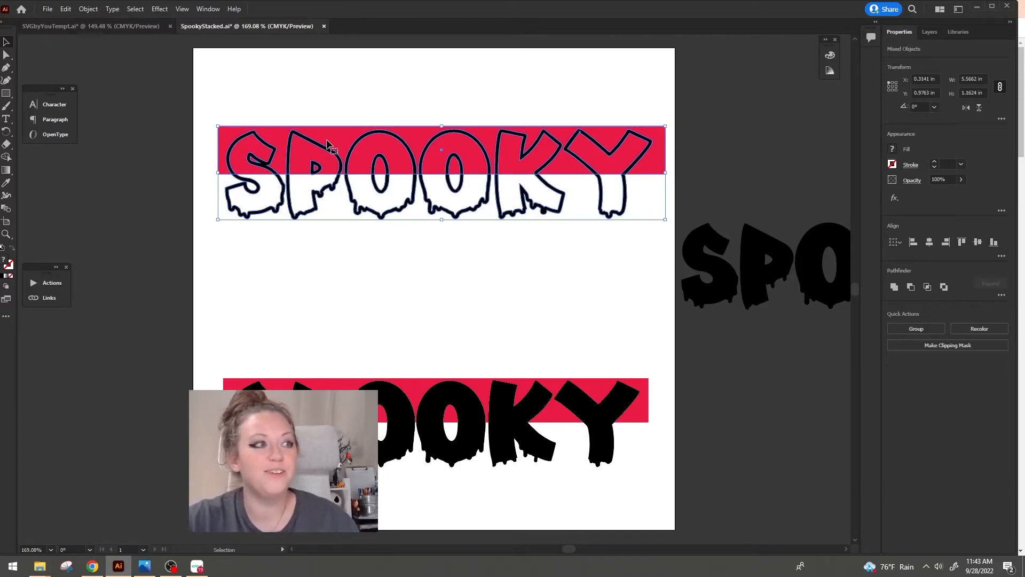
pyautogui.moveTo(626, 219); pyautogui.dragTo(668, 235)
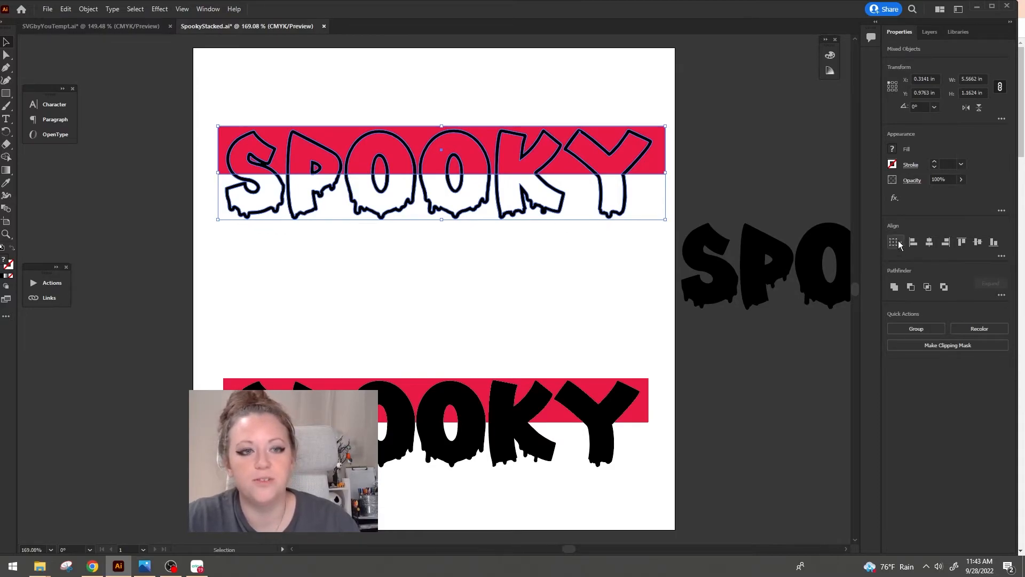
pyautogui.click(1002, 296)
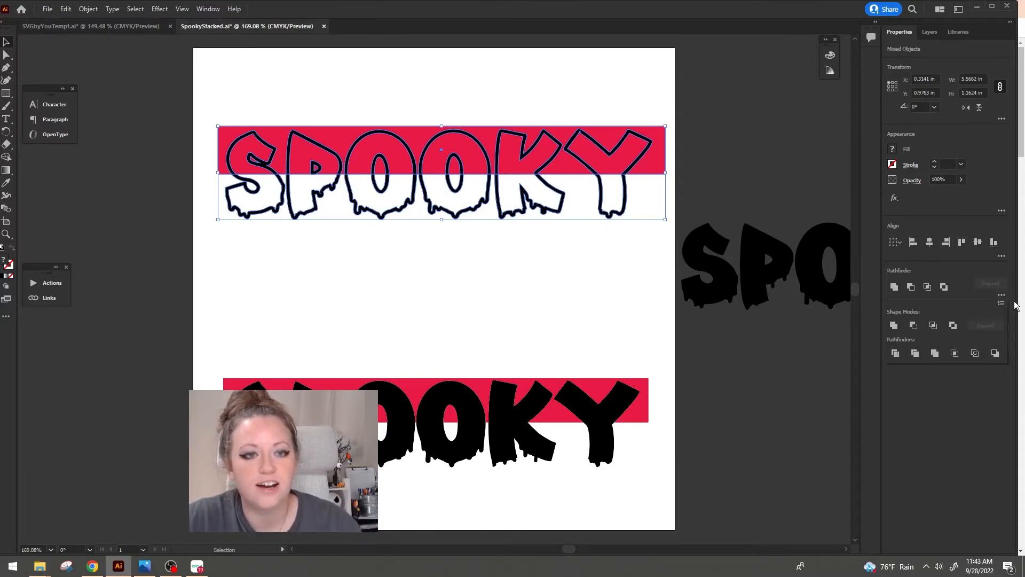
pyautogui.click(898, 358)
pyautogui.click(586, 336)
# Divide the lower solid SPOOKY lettering with its red rectangle using the Divide pathfinder
pyautogui.moveTo(219, 356); pyautogui.dragTo(666, 495)
pyautogui.click(1002, 295)
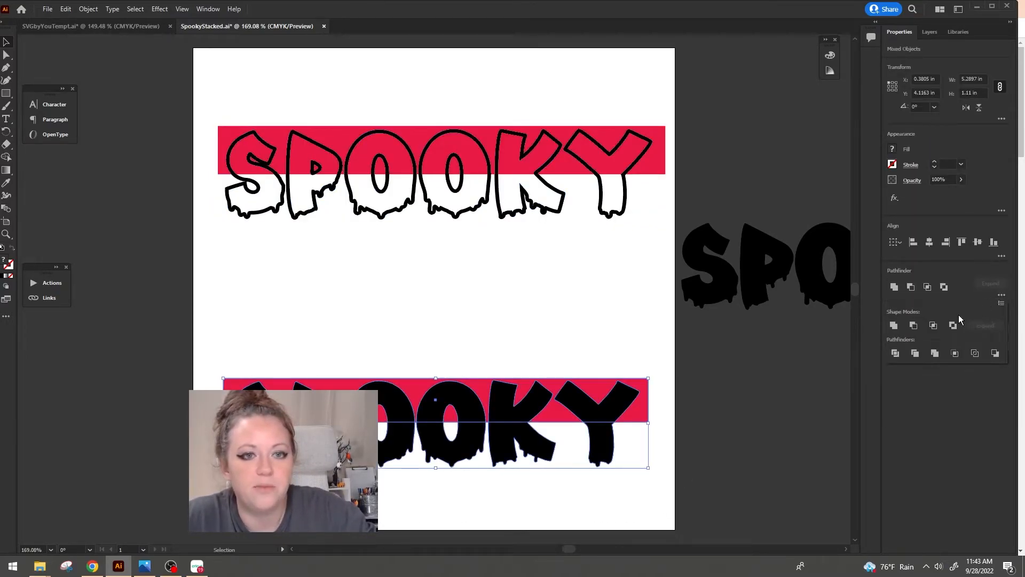
pyautogui.click(897, 354)
pyautogui.click(431, 238)
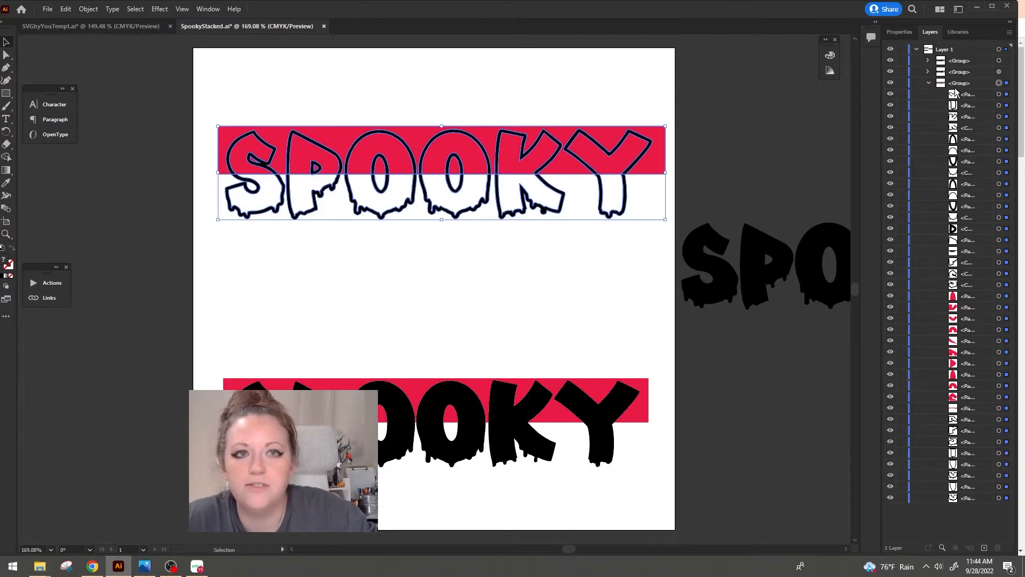
# Delete the unfilled pieces and the red pieces from the divided upper SPOOKY group, keeping only the black outline pieces
pyautogui.click(968, 94)
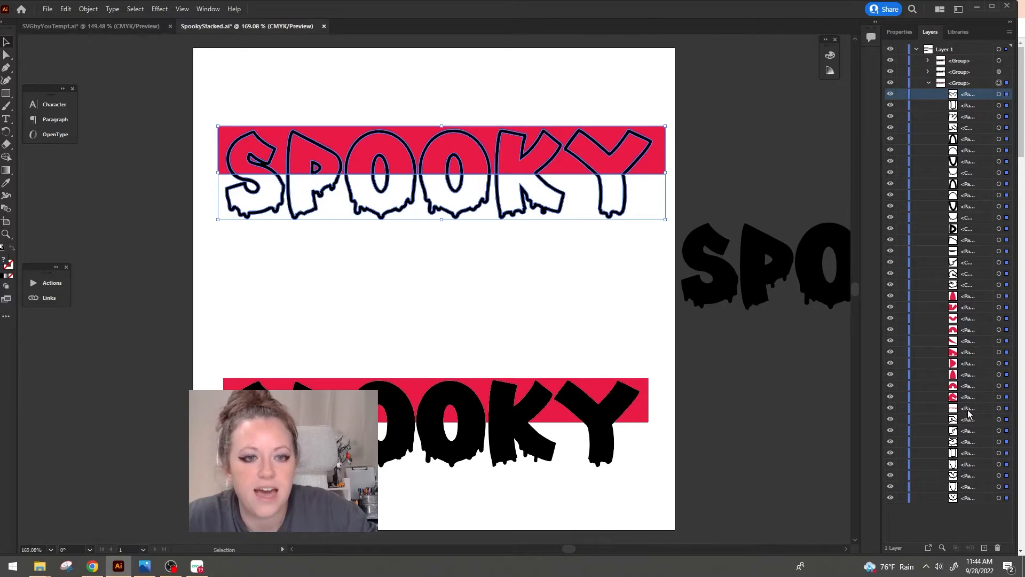
pyautogui.click(964, 499)
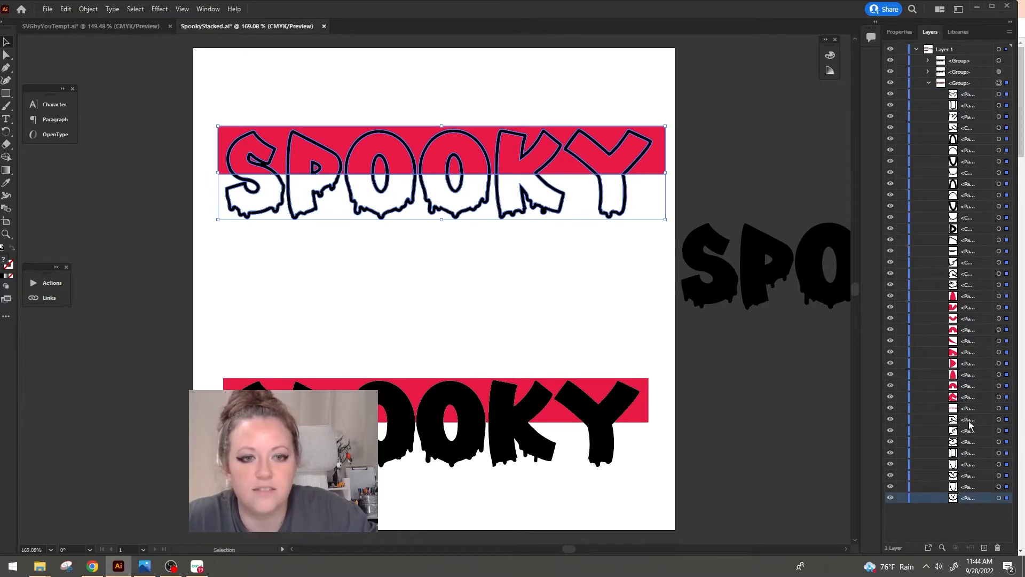
pyautogui.keyDown('shift'); pyautogui.click(969, 421); pyautogui.keyUp('shift')
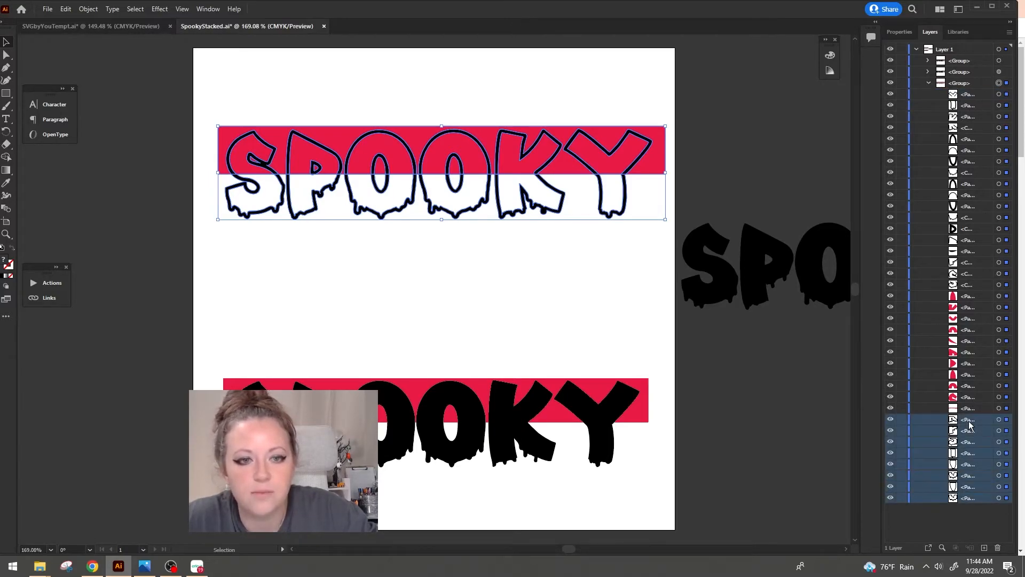
pyautogui.click(998, 548)
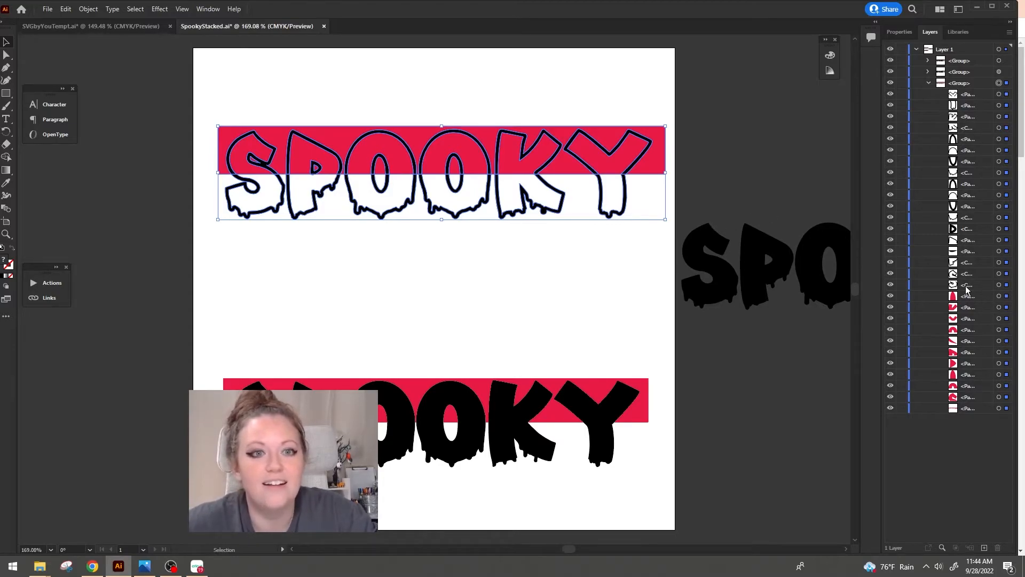
pyautogui.click(980, 297)
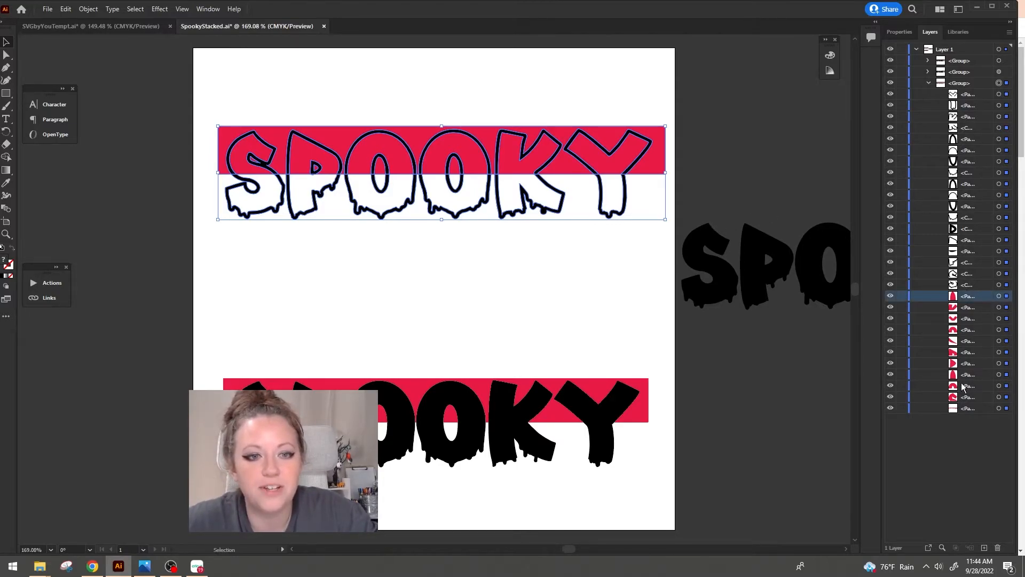
pyautogui.keyDown('shift'); pyautogui.click(973, 409); pyautogui.keyUp('shift')
pyautogui.click(999, 547)
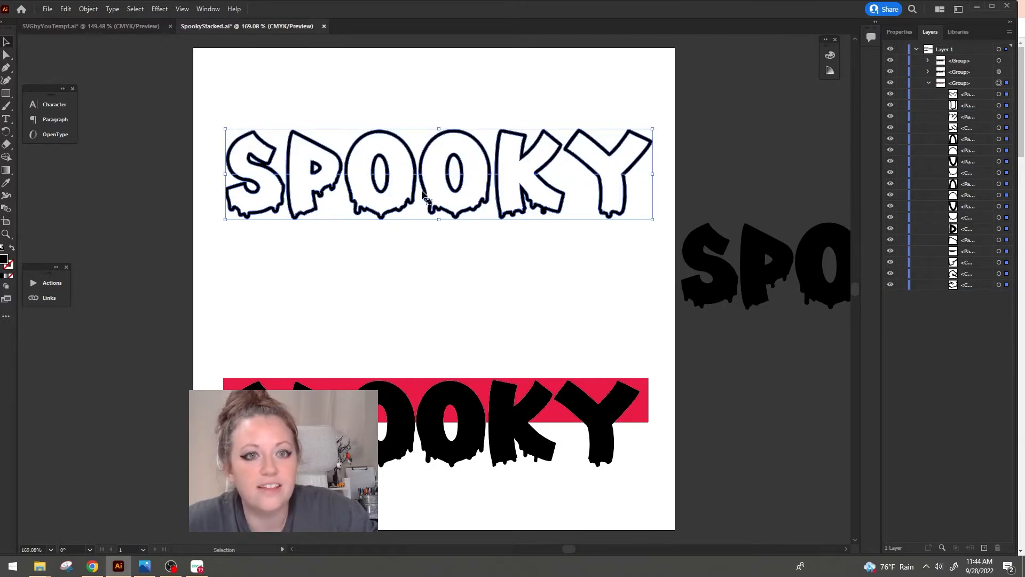
# Ungroup the divided upper SPOOKY and group only the top halves of its letters
pyautogui.rightClick(464, 171)
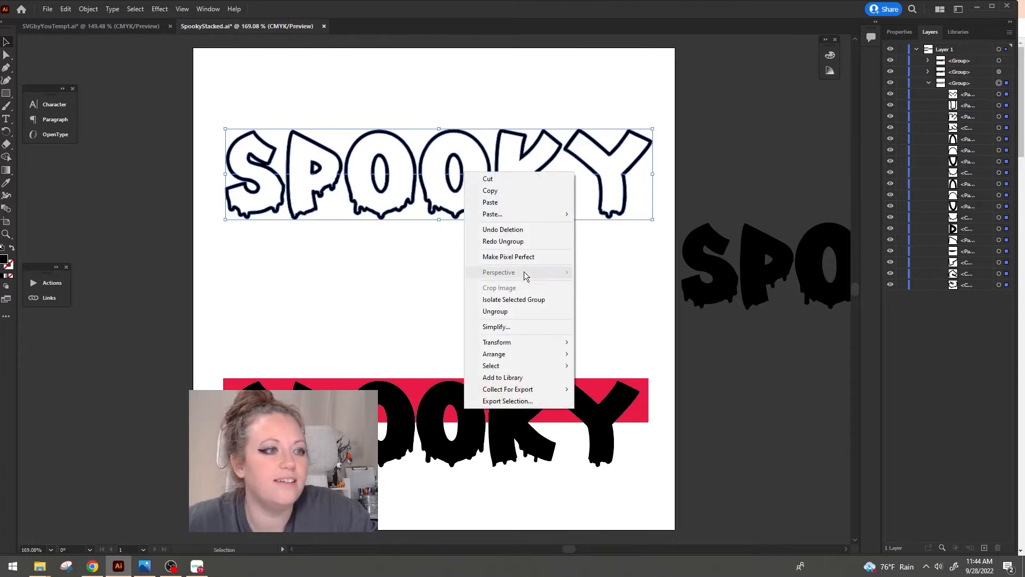
pyautogui.click(528, 313)
pyautogui.click(328, 273)
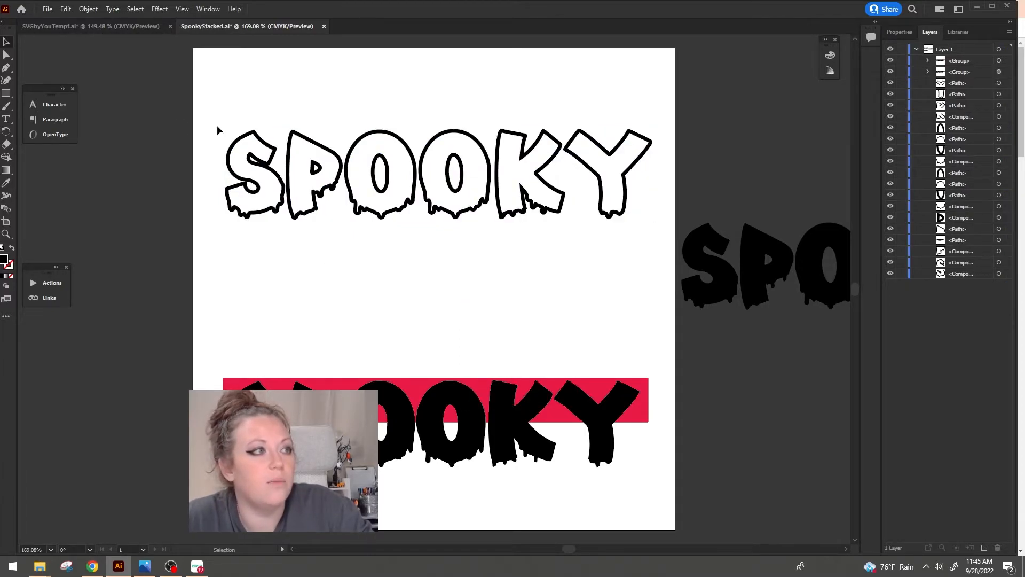
pyautogui.moveTo(206, 118); pyautogui.dragTo(670, 171)
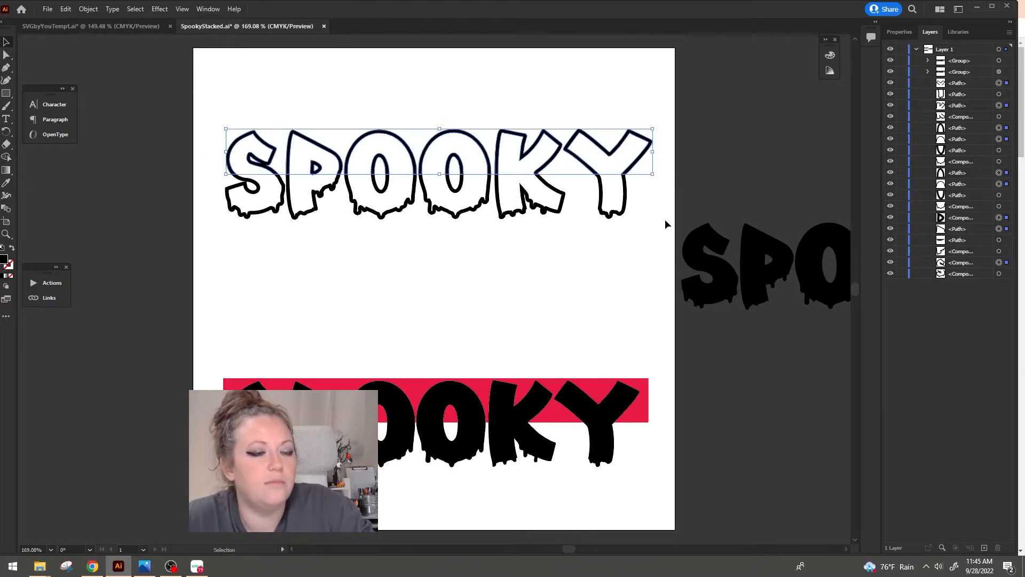
pyautogui.click(216, 114)
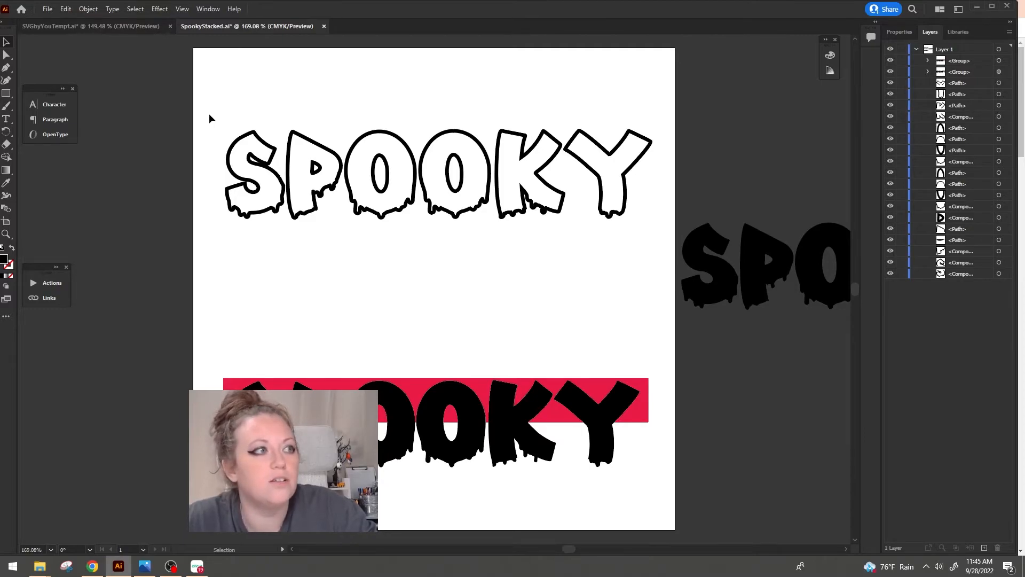
pyautogui.moveTo(210, 114); pyautogui.dragTo(663, 173)
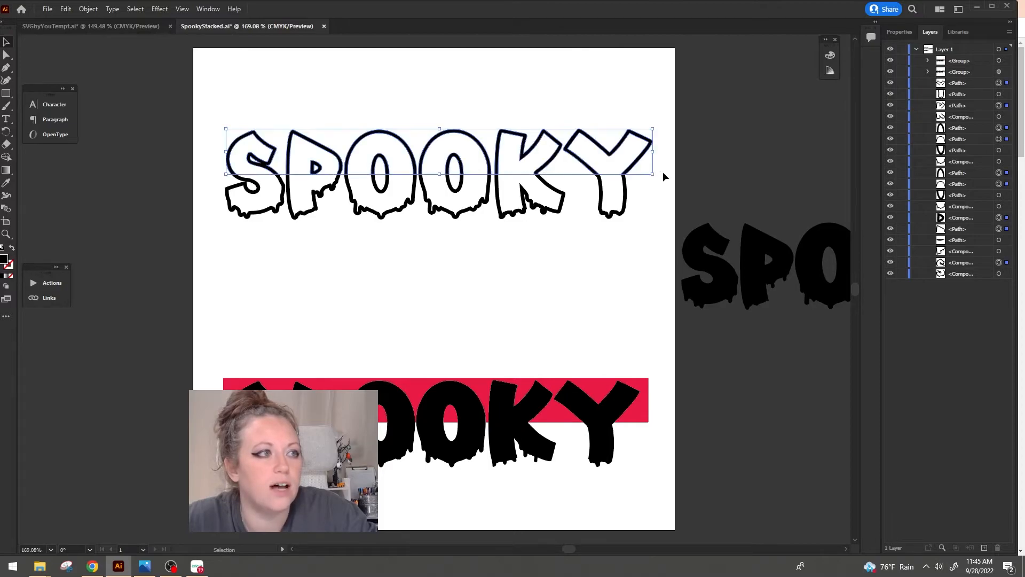
pyautogui.hotkey('ctrl', 'g')
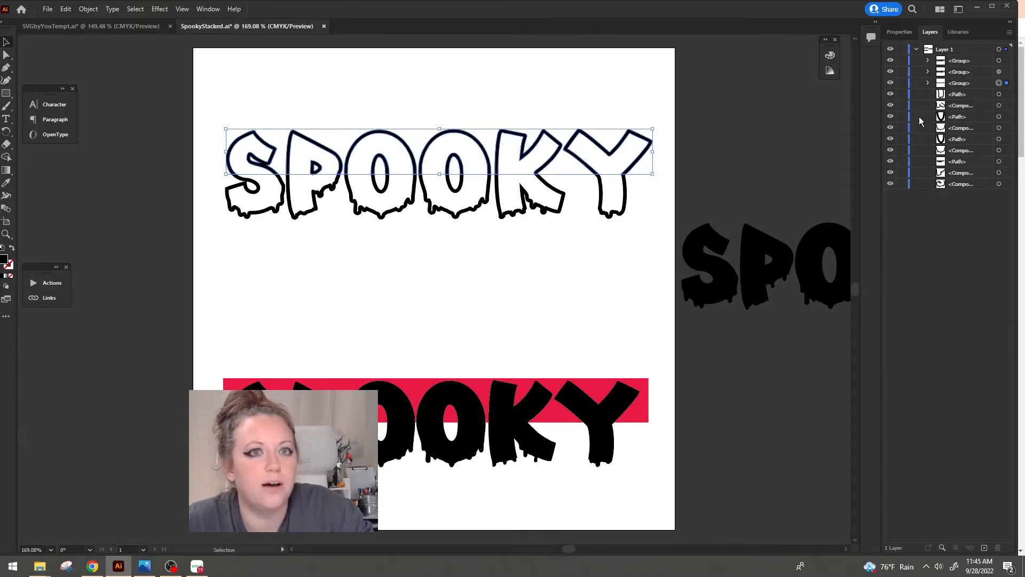
# Hide the top-half group, group the bottom halves of the outlined letters, and show the top halves again
pyautogui.click(891, 83)
pyautogui.moveTo(204, 163); pyautogui.dragTo(647, 238)
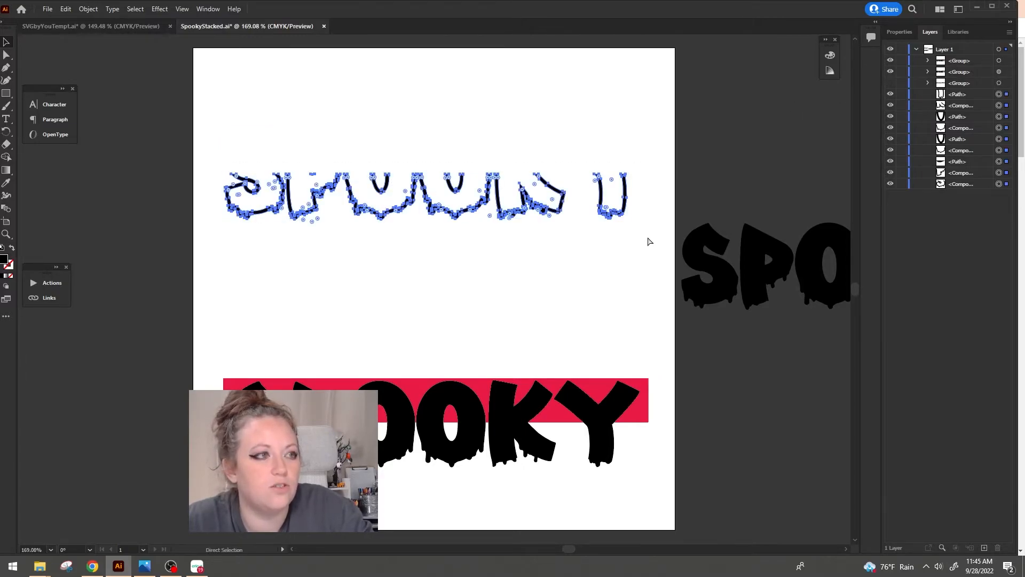
pyautogui.hotkey('ctrl', 'g')
pyautogui.click(890, 83)
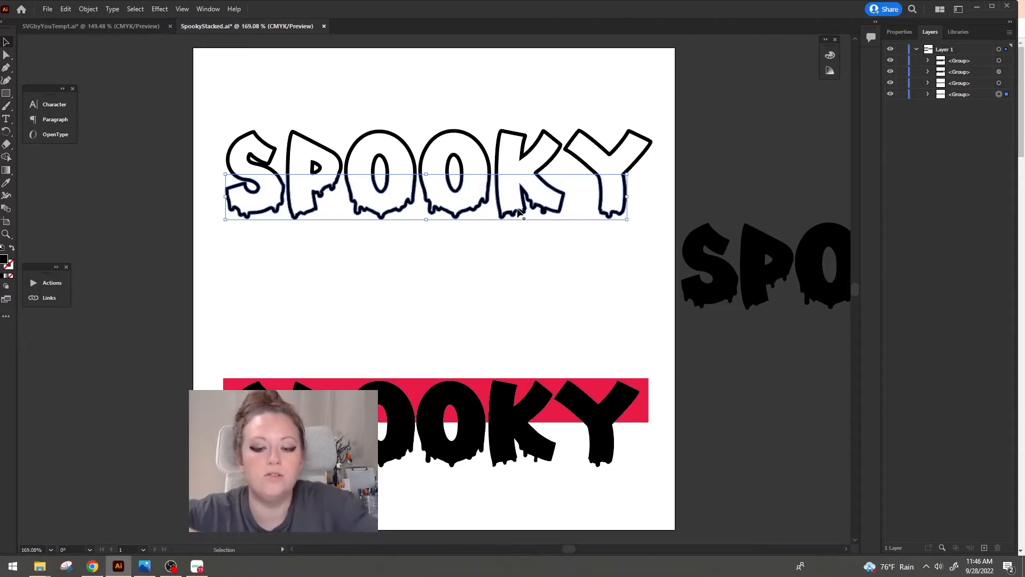
# Move the bottom halves of the outlined SPOOKY straight down to open a gap below the top halves
pyautogui.hotkey('shift', 'Down')
pyautogui.hotkey('shift', 'Down')
pyautogui.hotkey('shift', 'Down')
pyautogui.hotkey('shift', 'Down')
pyautogui.hotkey('shift', 'Down')
pyautogui.hotkey('shift', 'Down')
pyautogui.hotkey('shift', 'Down')
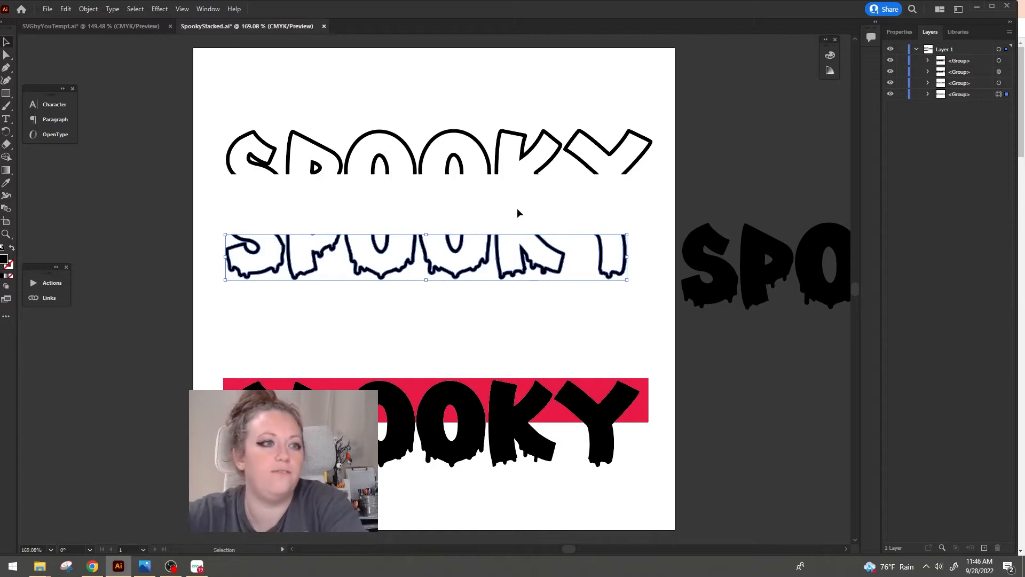
# Bring the spare solid SPOOKY into the gap as a size guide and move the bottom halves further down to clear it
pyautogui.moveTo(743, 242); pyautogui.dragTo(452, 181)
pyautogui.click(482, 273)
pyautogui.hotkey('shift', 'Down')
pyautogui.hotkey('shift', 'Down')
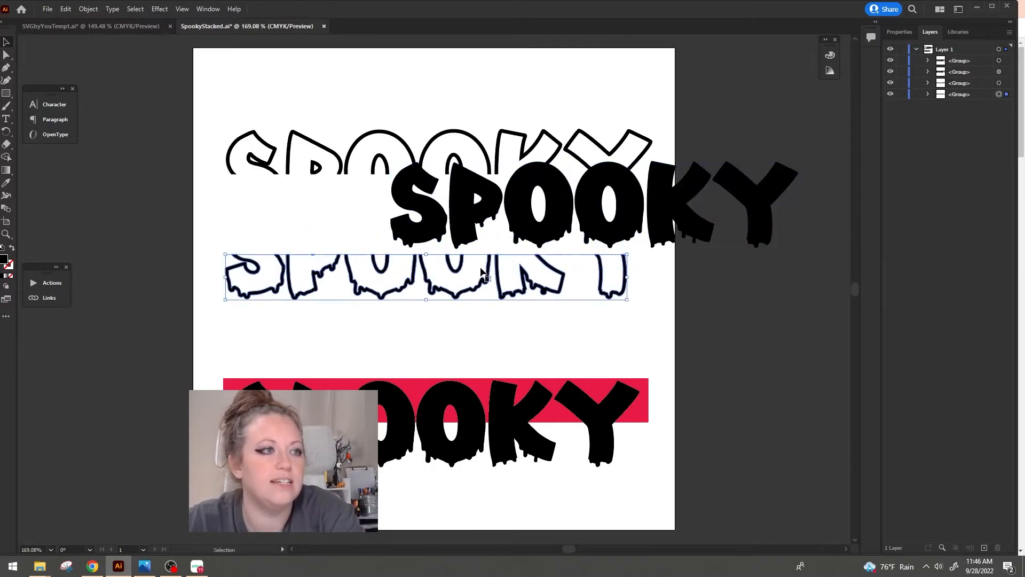
# Move the top halves of the outlined SPOOKY up to widen the gap, and return the spare lettering beside the artboard
pyautogui.click(465, 140)
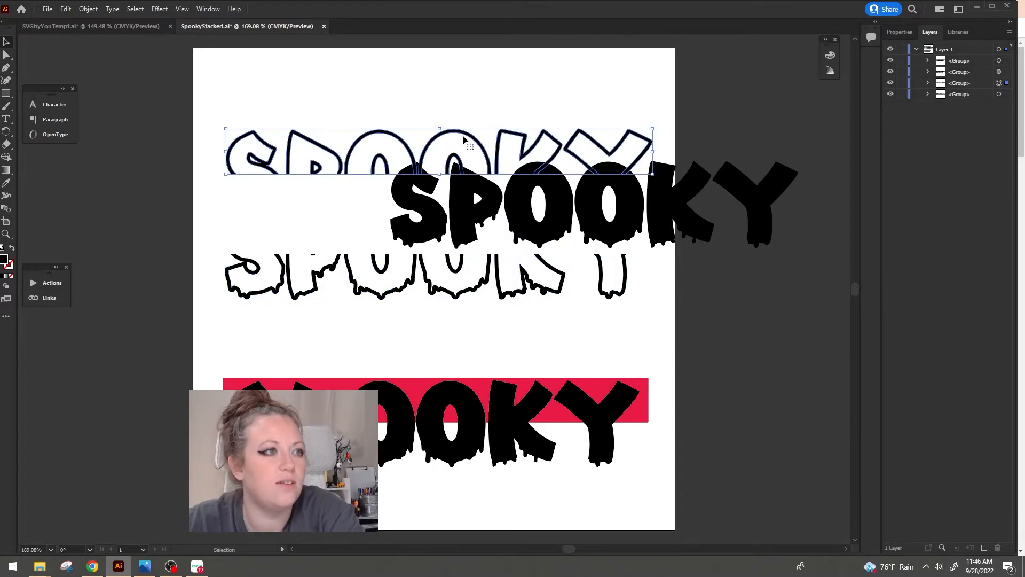
pyautogui.hotkey('shift', 'Up')
pyautogui.hotkey('shift', 'Up')
pyautogui.click(697, 292)
# Group the separated top and bottom halves of the outlined SPOOKY together
pyautogui.moveTo(209, 97); pyautogui.dragTo(654, 314)
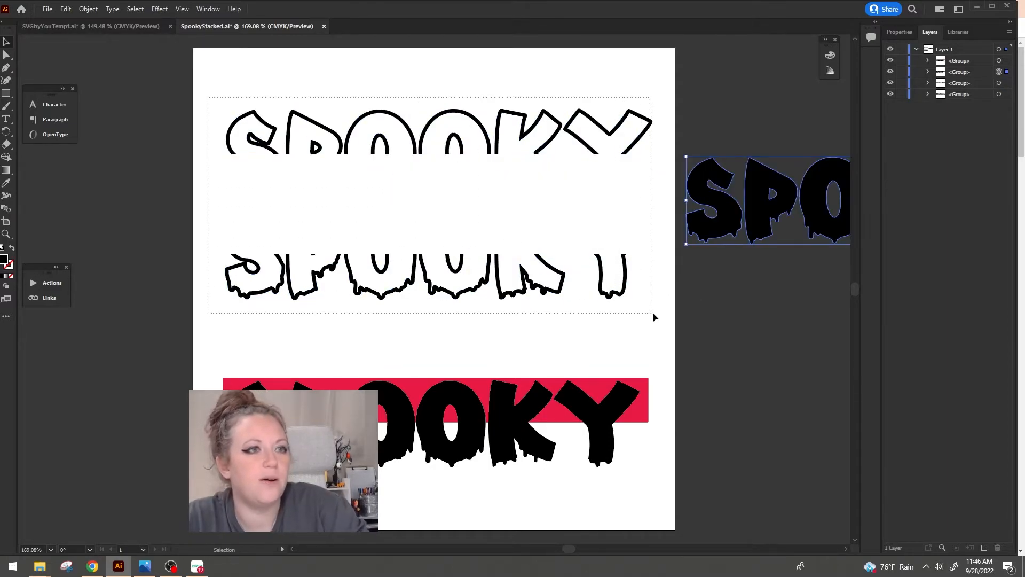
pyautogui.hotkey('ctrl', 'g')
pyautogui.click(716, 313)
# Delete the red letter counters and leftover rectangle paths from the divided solid SPOOKY group
pyautogui.click(451, 423)
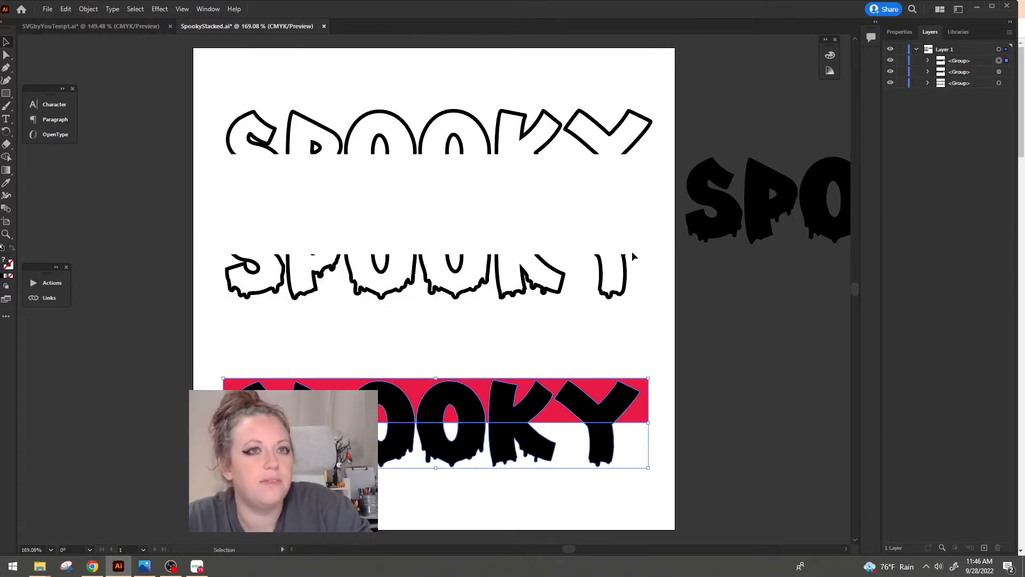
pyautogui.click(929, 61)
pyautogui.click(965, 209)
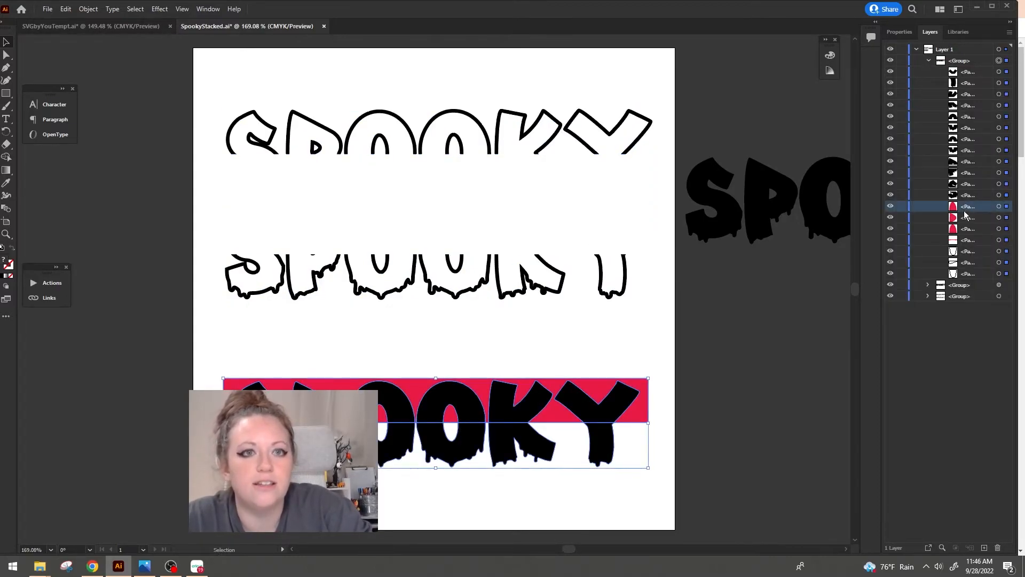
pyautogui.keyDown('shift'); pyautogui.click(965, 230); pyautogui.keyUp('shift')
pyautogui.keyDown('shift'); pyautogui.click(965, 243); pyautogui.keyUp('shift')
pyautogui.keyDown('shift'); pyautogui.click(965, 274); pyautogui.keyUp('shift')
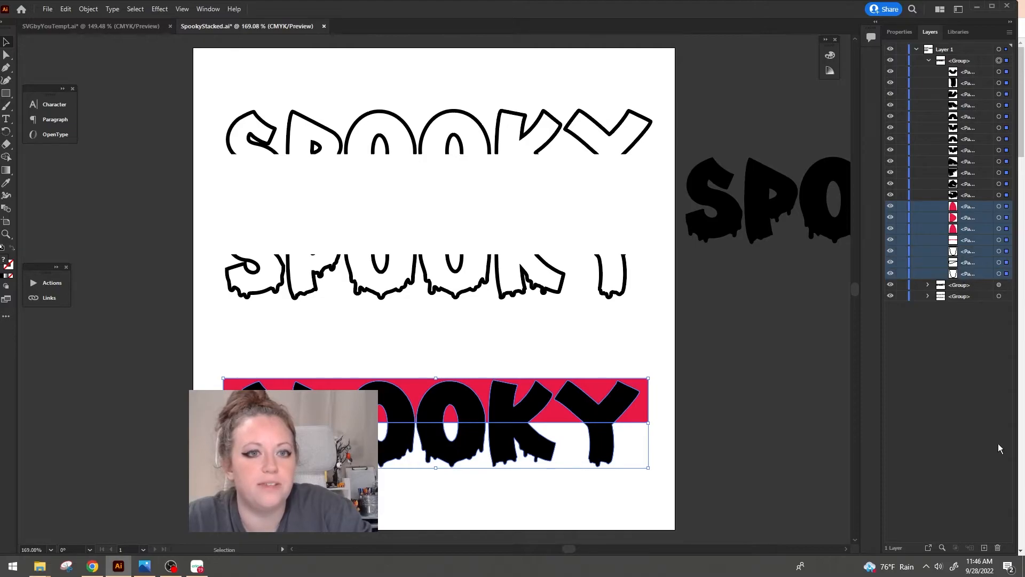
pyautogui.click(999, 548)
# Ungroup the divided solid SPOOKY and regroup its top halves and its bottom halves separately
pyautogui.rightClick(602, 423)
pyautogui.click(620, 322)
pyautogui.moveTo(219, 372); pyautogui.dragTo(664, 418)
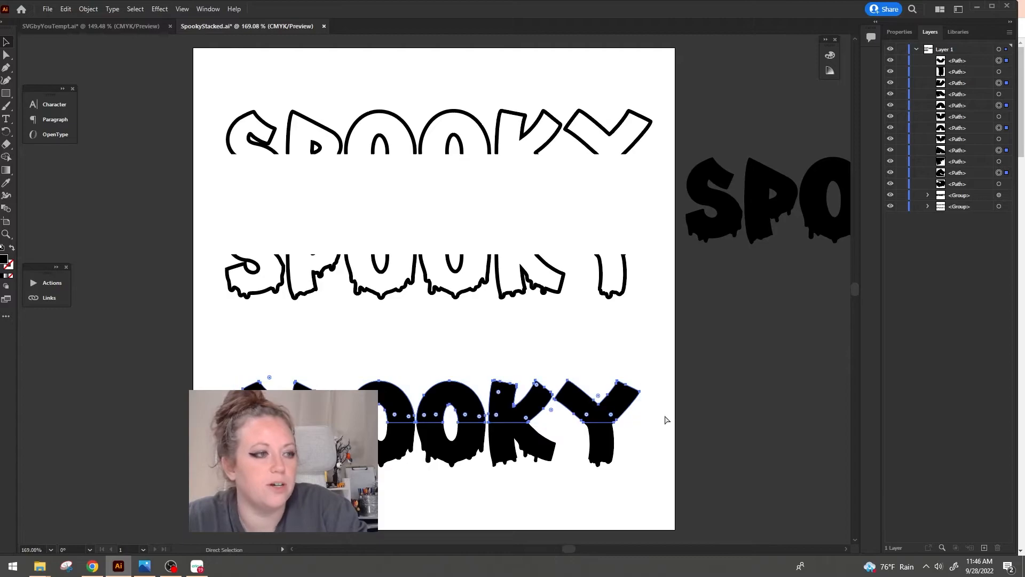
pyautogui.hotkey('ctrl', 'g')
pyautogui.click(890, 61)
pyautogui.moveTo(224, 415); pyautogui.dragTo(675, 489)
pyautogui.hotkey('ctrl', 'g')
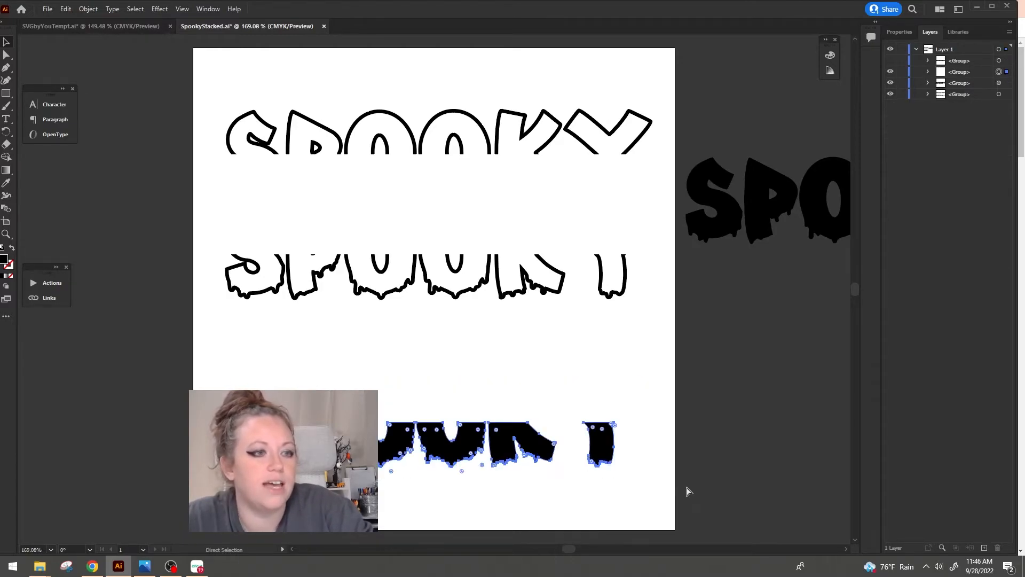
pyautogui.click(890, 60)
# Separate the solid SPOOKY's top and bottom halves vertically, checking the gap with the spare lettering and returning it beside the artboard
pyautogui.click(565, 398)
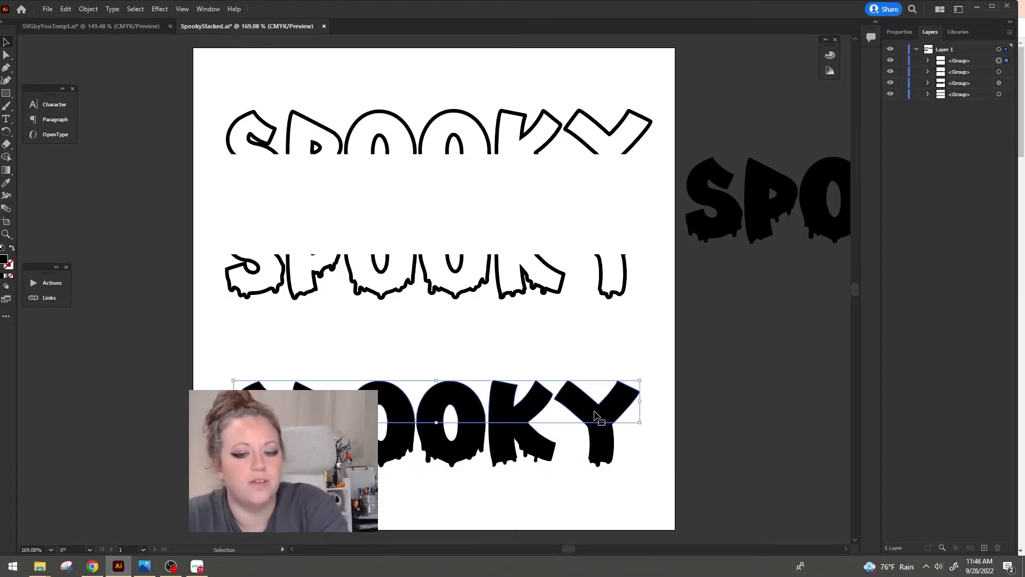
pyautogui.hotkey('shift', 'Up')
pyautogui.hotkey('shift', 'Up')
pyautogui.hotkey('shift', 'Up')
pyautogui.click(602, 434)
pyautogui.hotkey('shift', 'Down')
pyautogui.hotkey('shift', 'Down')
pyautogui.moveTo(727, 205); pyautogui.dragTo(617, 414)
pyautogui.moveTo(593, 446); pyautogui.dragTo(751, 461)
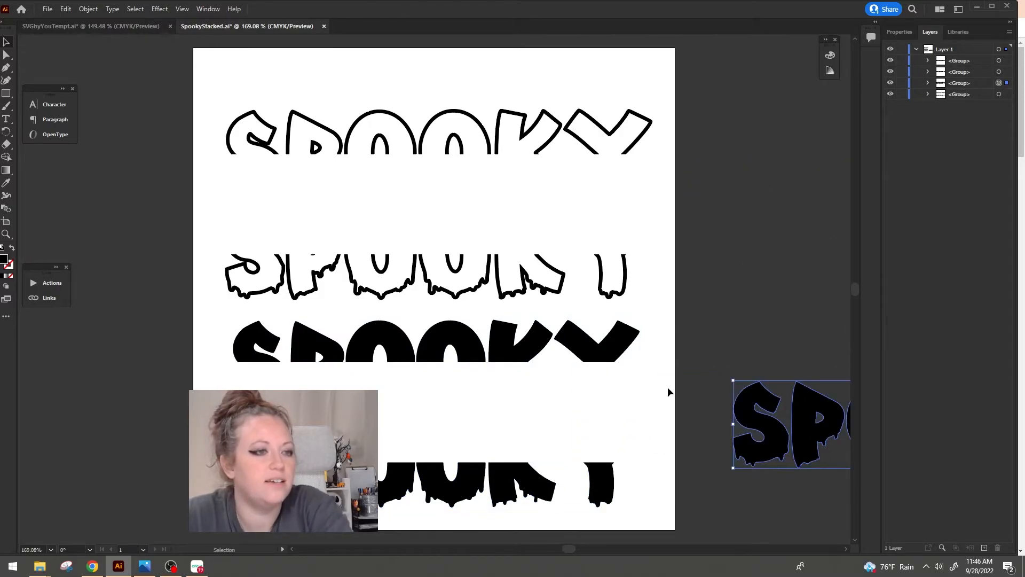
# Group the separated solid halves, and place the spare SPOOKY in the outlined design's gap and a copy in the solid design's gap
pyautogui.moveTo(219, 340); pyautogui.dragTo(661, 513)
pyautogui.moveTo(777, 448); pyautogui.dragTo(279, 231)
pyautogui.moveTo(478, 207); pyautogui.dragTo(468, 418)
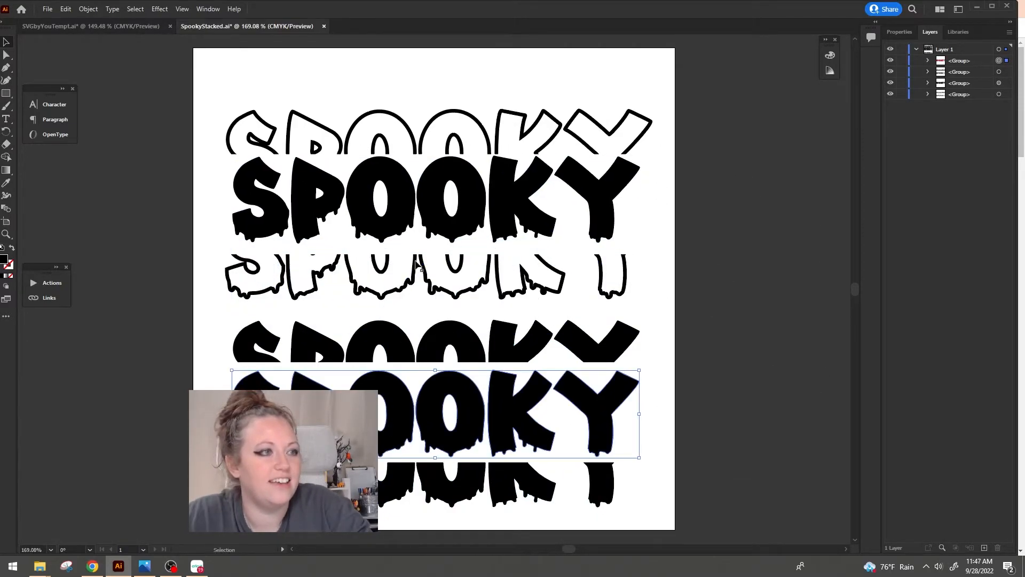
# Fill the solid SPOOKY between the outlined halves with red
pyautogui.click(422, 217)
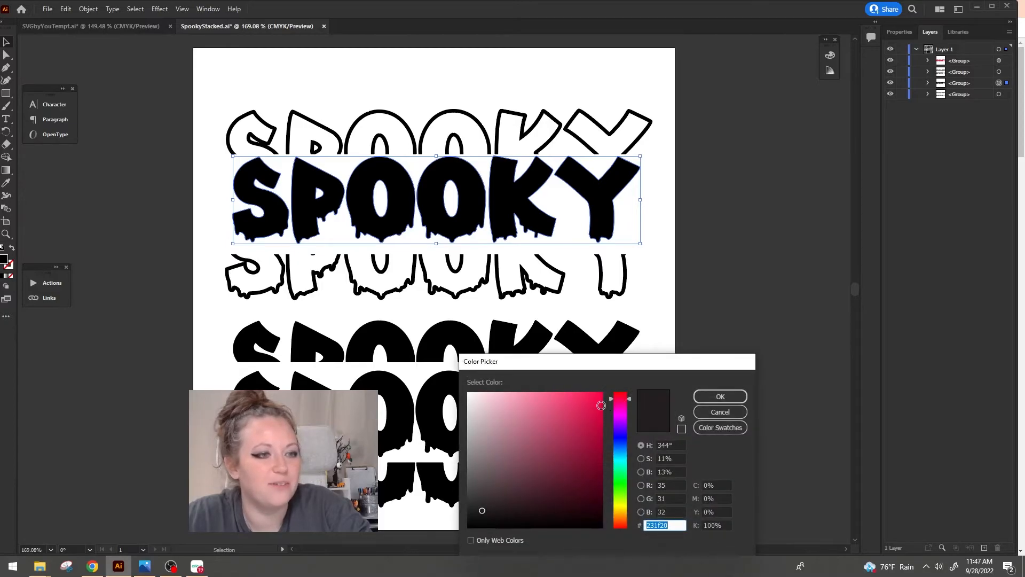
pyautogui.click(601, 406)
pyautogui.moveTo(616, 400); pyautogui.dragTo(624, 392)
pyautogui.click(720, 396)
# Fill the SPOOKY copy between the solid black halves with orange
pyautogui.click(448, 401)
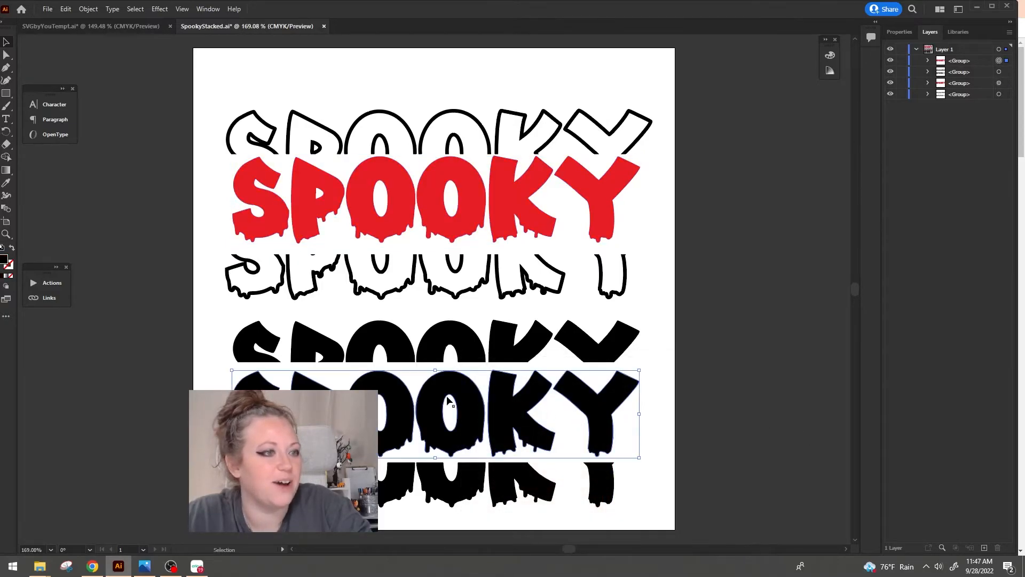
pyautogui.doubleClick(5, 260)
pyautogui.write('e56700')
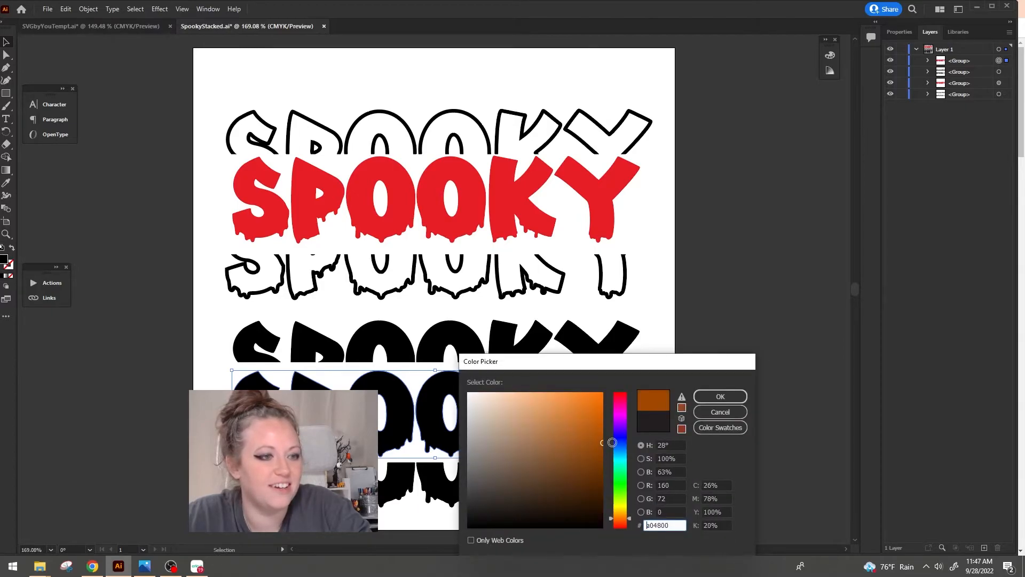
pyautogui.press('Return')
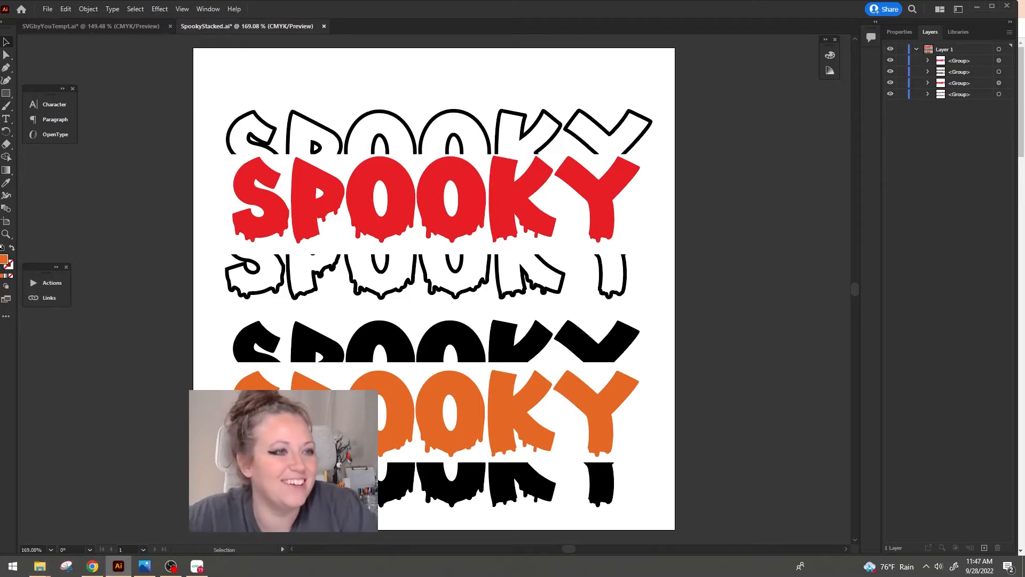
# Save the design as SpookyStacked in SVG format, replacing the existing file and accepting the SVG options
pyautogui.hotkey('ctrl', 'shift', 's')
pyautogui.click(111, 428)
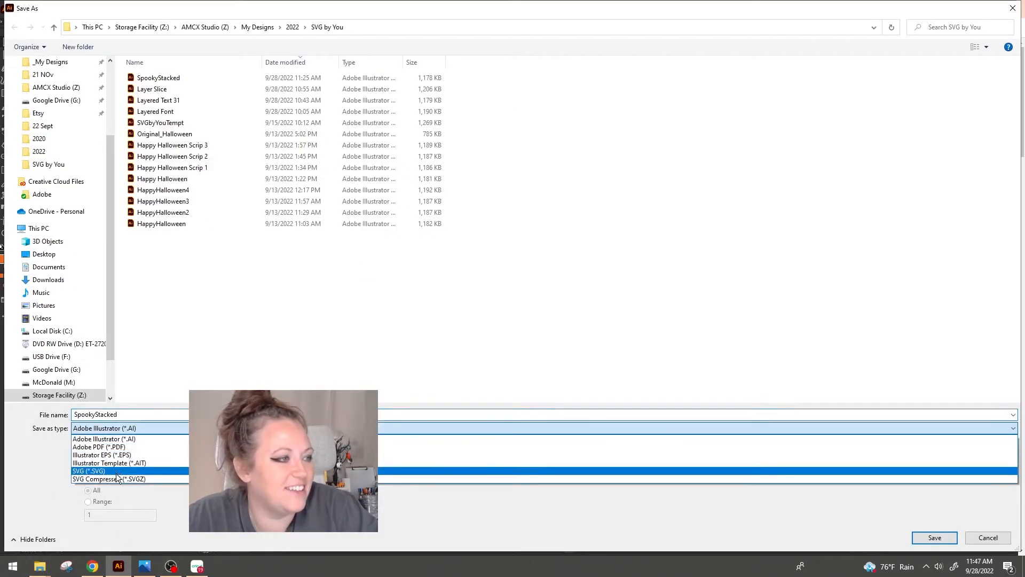
pyautogui.click(110, 471)
pyautogui.click(929, 539)
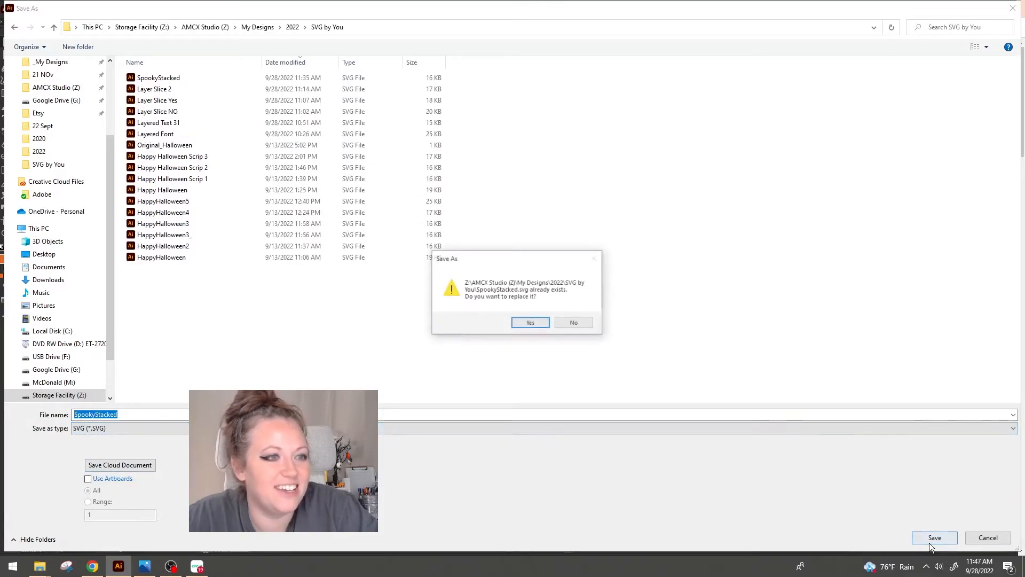
pyautogui.click(530, 323)
pyautogui.click(553, 314)
# Switch to Cricut Design Space, move the Happy Halloween designs to free canvas space, and start an upload
pyautogui.click(198, 566)
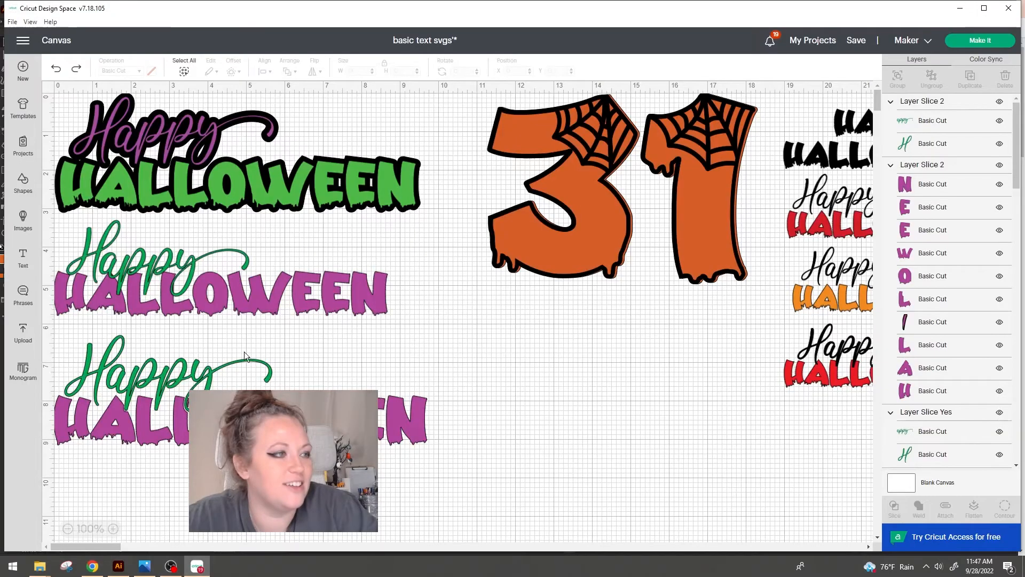
pyautogui.moveTo(82, 498); pyautogui.dragTo(435, 92)
pyautogui.moveTo(422, 451); pyautogui.dragTo(280, 307)
pyautogui.moveTo(112, 101); pyautogui.dragTo(604, 331)
pyautogui.click(23, 332)
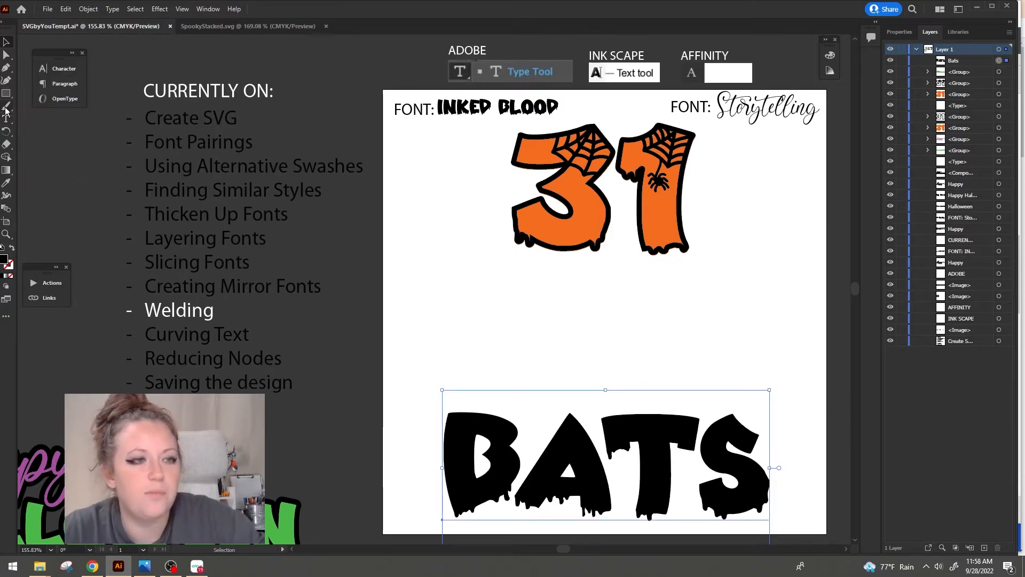
# Draw a bat wing outline with the Paintbrush tool above the BATS lettering in the SVGbyYouTempt document
pyautogui.click(6, 108)
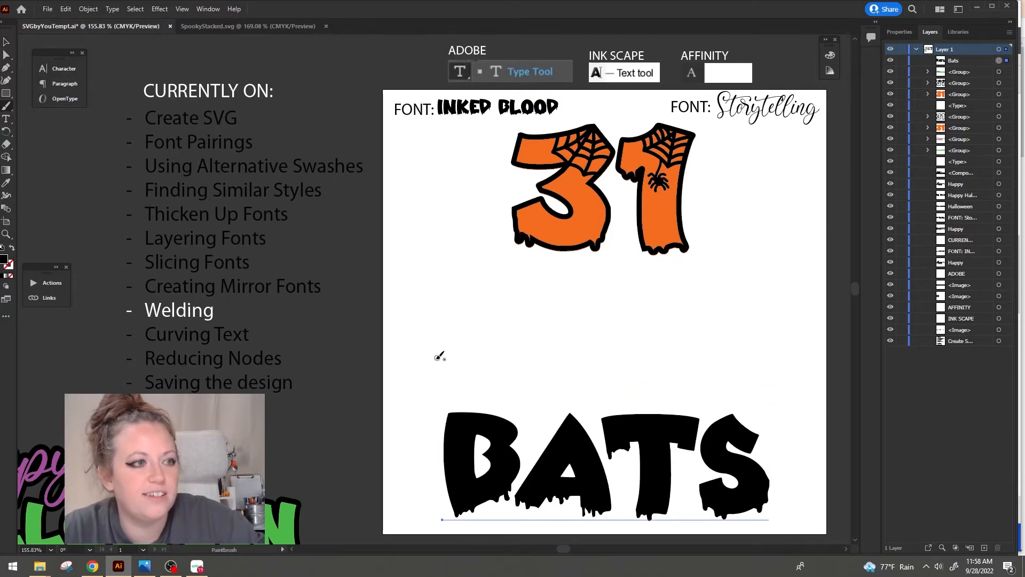
pyautogui.moveTo(430, 363)
pyautogui.mouseDown()
pyautogui.moveTo(452, 315)
pyautogui.moveTo(493, 273)
pyautogui.moveTo(570, 313)
pyautogui.moveTo(611, 315)
pyautogui.moveTo(615, 353)
pyautogui.mouseUp()
pyautogui.moveTo(615, 354)
pyautogui.mouseDown()
pyautogui.moveTo(568, 381)
pyautogui.moveTo(552, 366)
pyautogui.moveTo(499, 384)
pyautogui.mouseUp()
pyautogui.moveTo(499, 383)
pyautogui.mouseDown()
pyautogui.moveTo(466, 353)
pyautogui.moveTo(431, 363)
pyautogui.mouseUp()
# Adjust the end points of the bat wing's strokes so that they meet at the corners
pyautogui.click(6, 53)
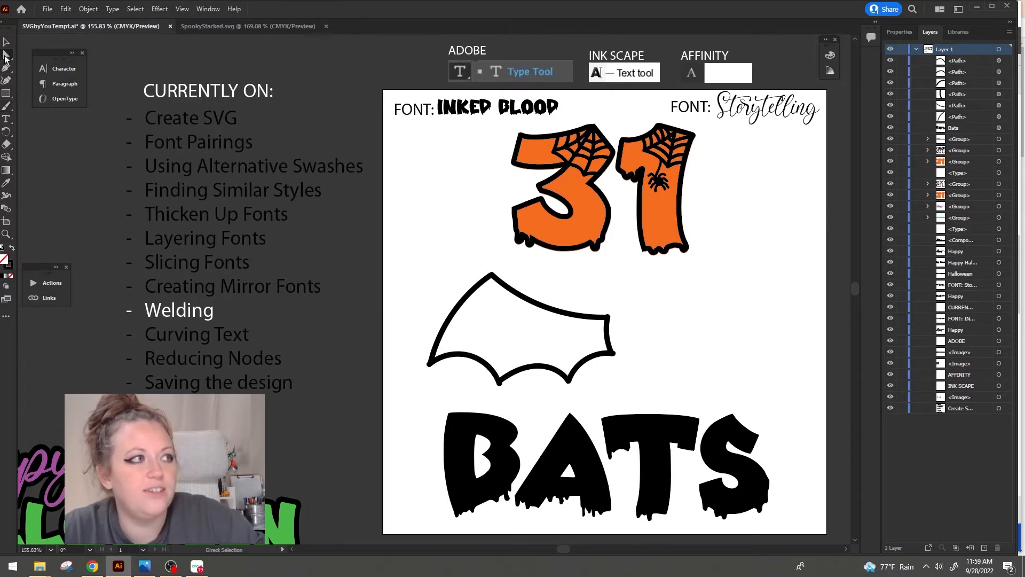
pyautogui.click(429, 364)
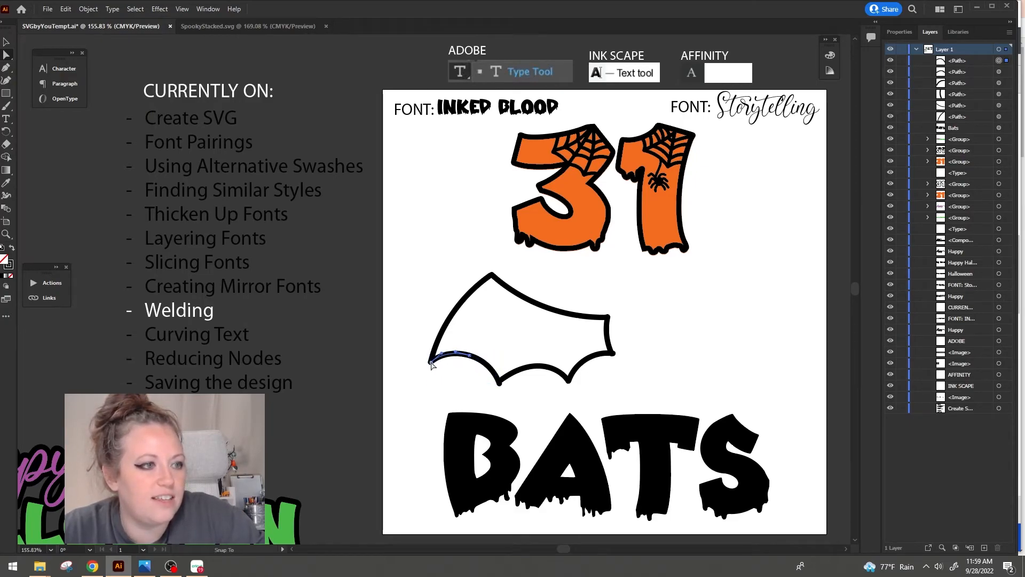
pyautogui.click(512, 378)
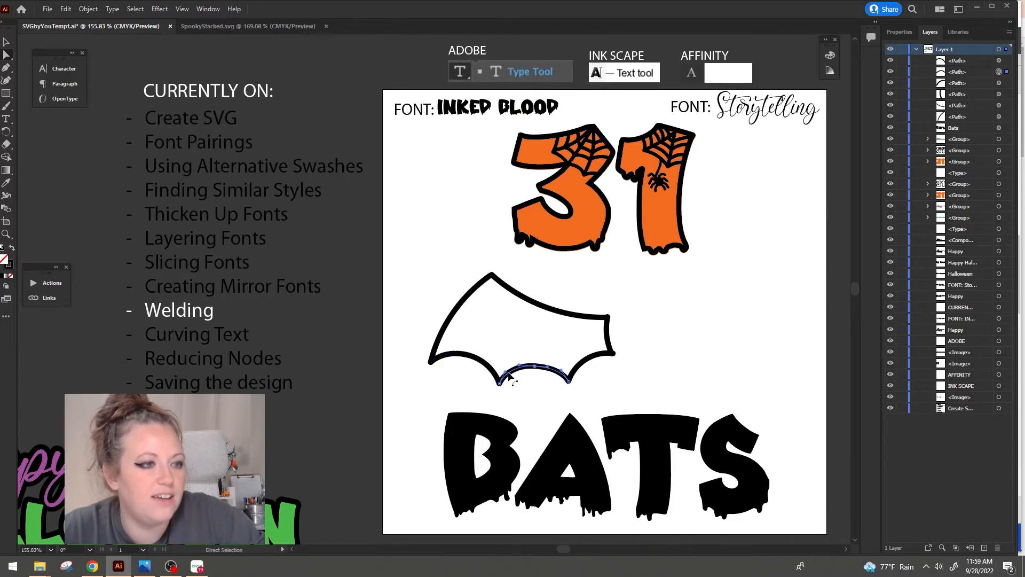
pyautogui.click(607, 349)
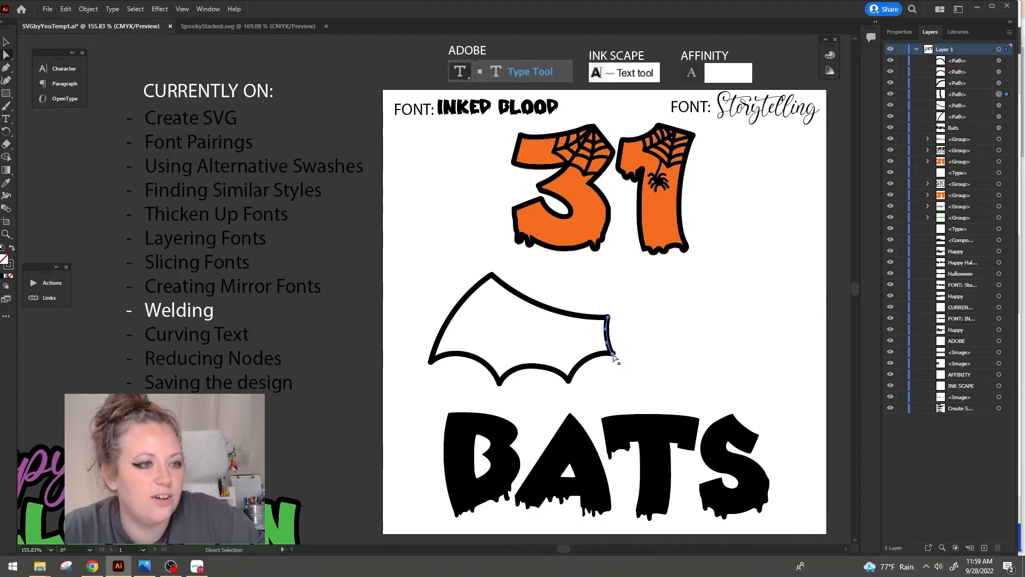
pyautogui.moveTo(607, 352); pyautogui.dragTo(614, 353)
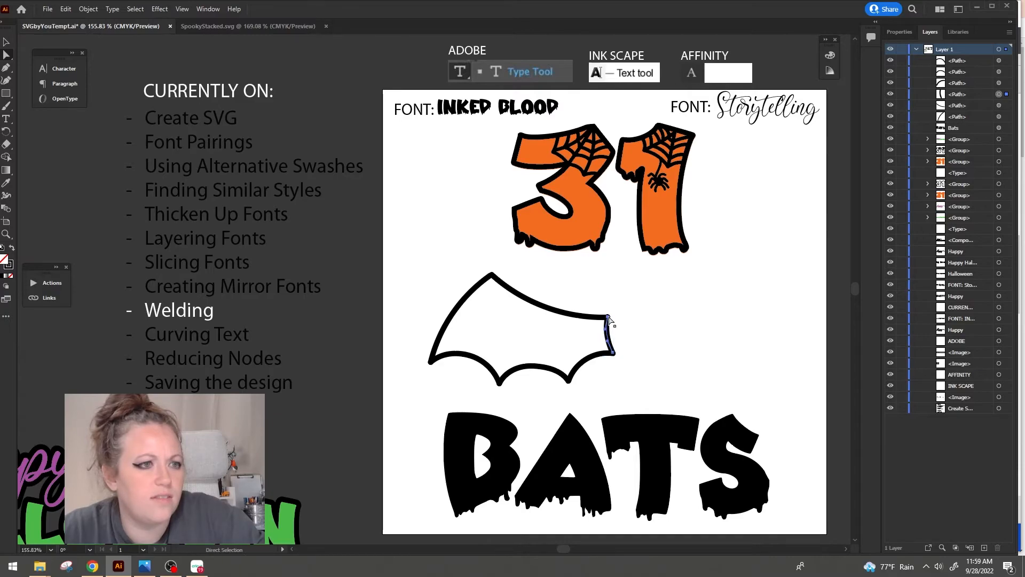
pyautogui.moveTo(608, 320); pyautogui.dragTo(607, 318)
pyautogui.click(631, 307)
# Outline the bat wing's strokes and unite them into one shape, and scale the wing down
pyautogui.click(5, 42)
pyautogui.moveTo(418, 282); pyautogui.dragTo(666, 387)
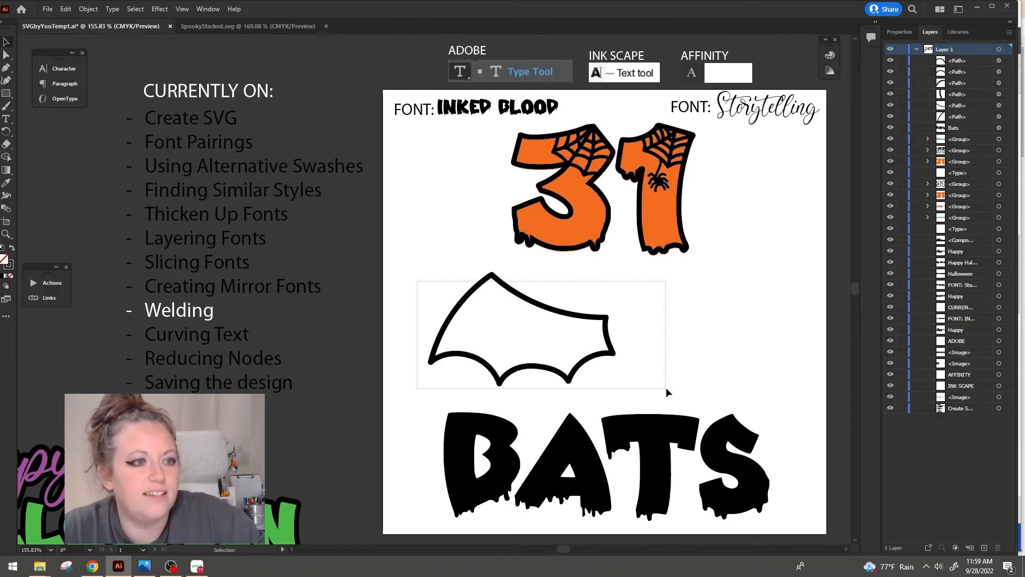
pyautogui.click(88, 9)
pyautogui.moveTo(137, 263)
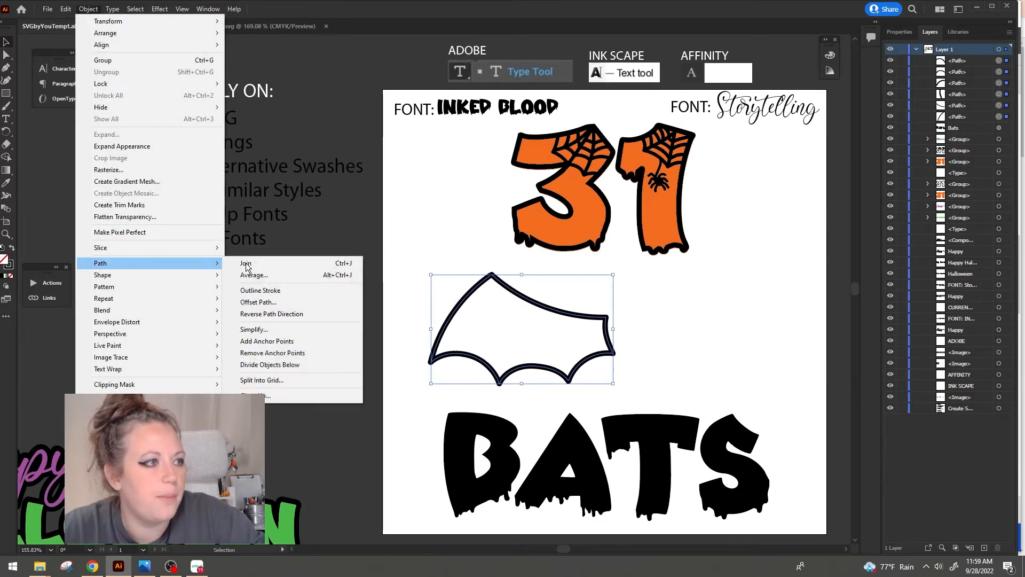
pyautogui.click(257, 289)
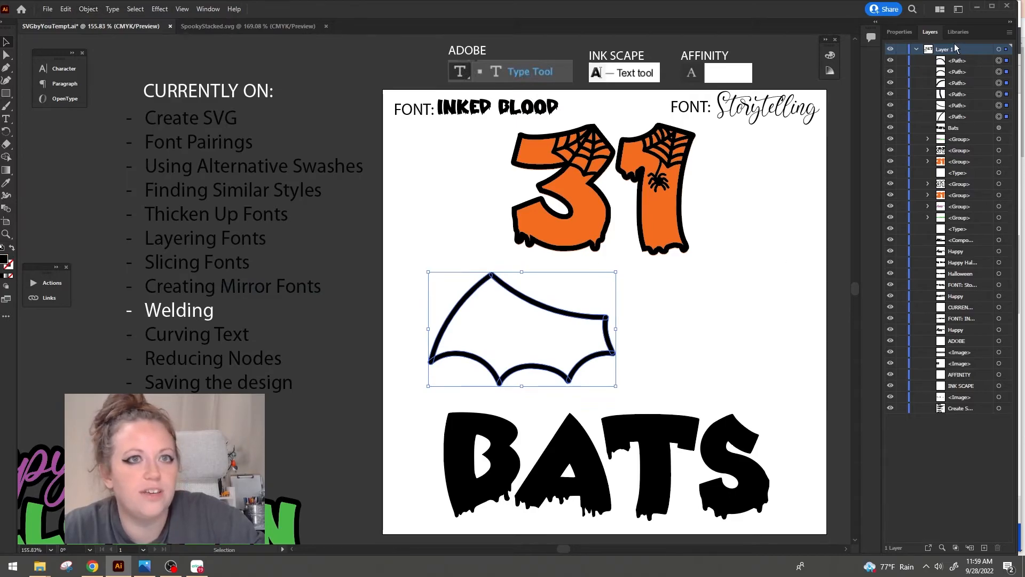
pyautogui.click(900, 32)
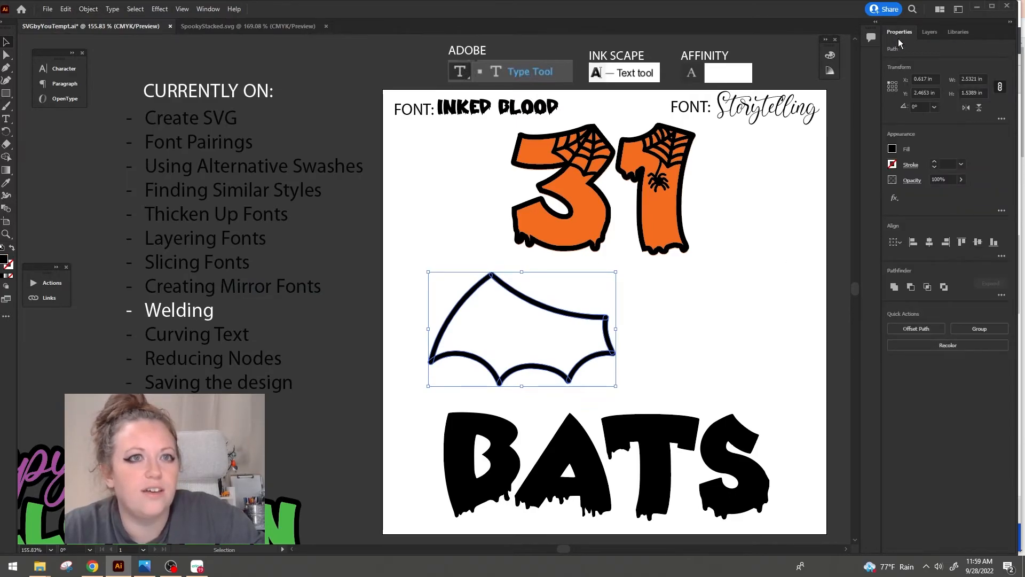
pyautogui.click(895, 287)
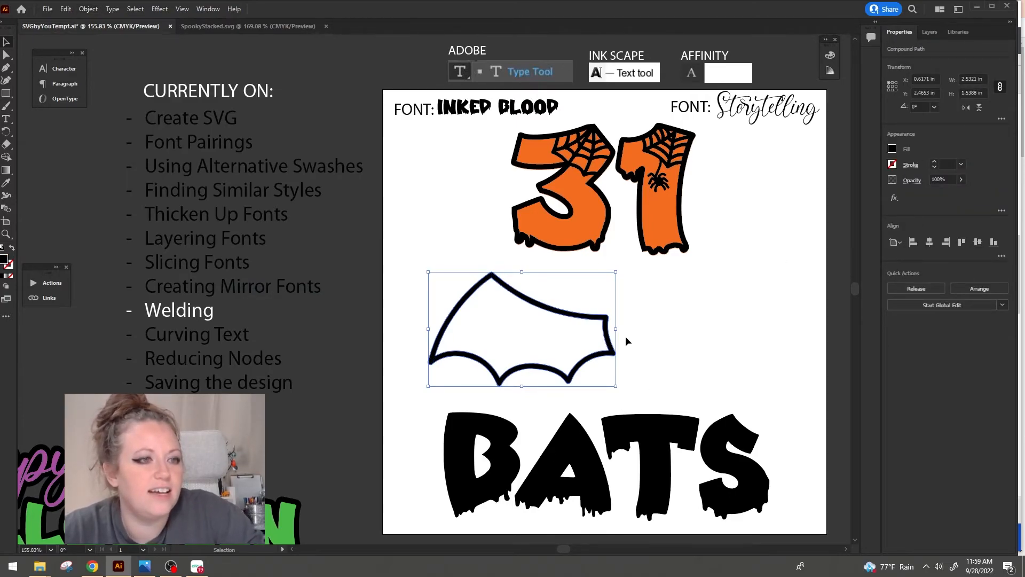
pyautogui.moveTo(616, 330); pyautogui.dragTo(544, 331)
# Replace all artwork in the SpookyStacked.svg document with a copy of the bat wing and BATS lettering
pyautogui.click(308, 26)
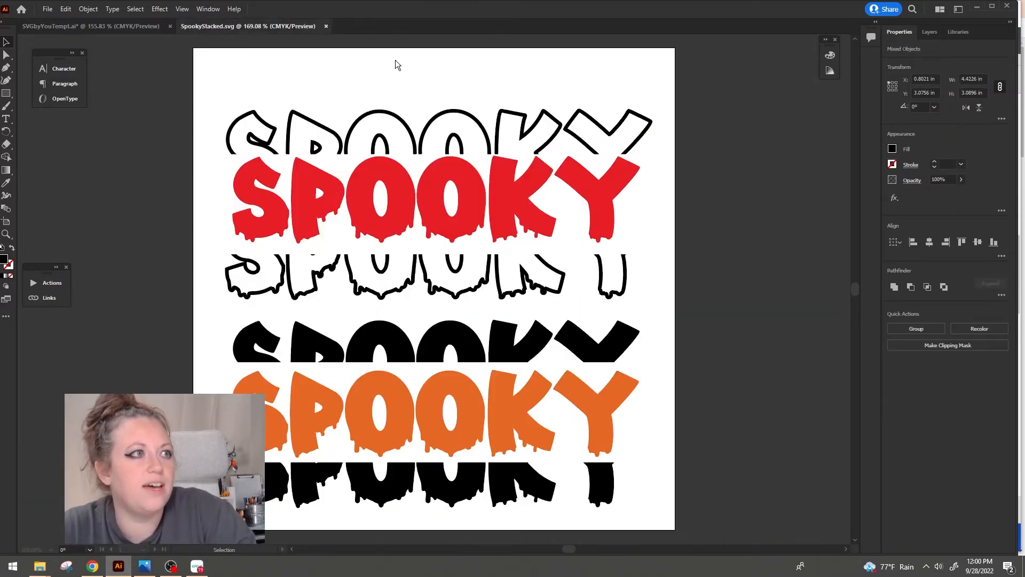
pyautogui.scroll(-1, 584, 441)
pyautogui.hotkey('ctrl', 'a')
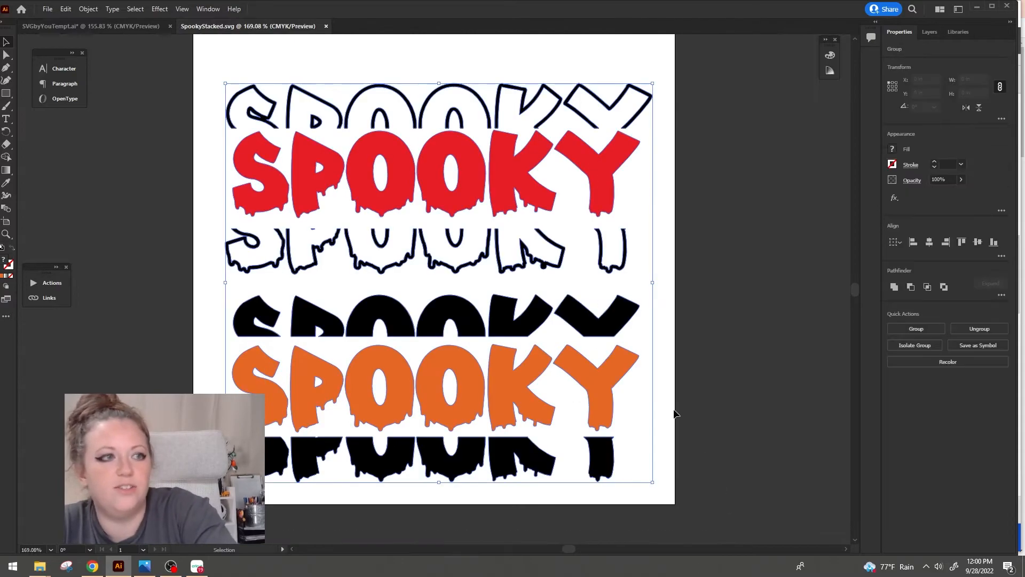
pyautogui.press('Delete')
pyautogui.scroll(2, 345, 341)
pyautogui.hotkey('ctrl', 'v')
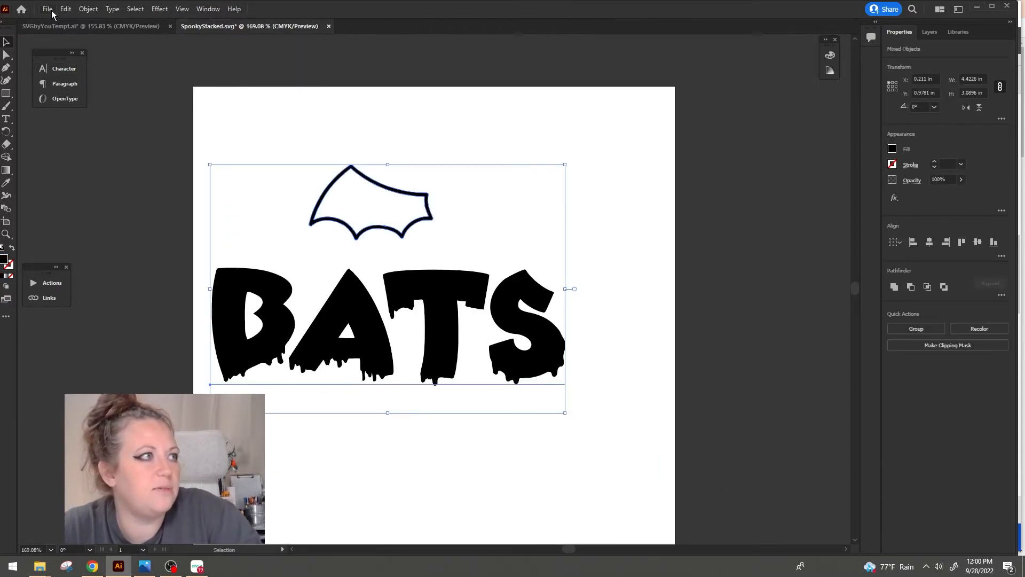
# Save the document as a new Adobe Illustrator file named BatWings
pyautogui.click(52, 10)
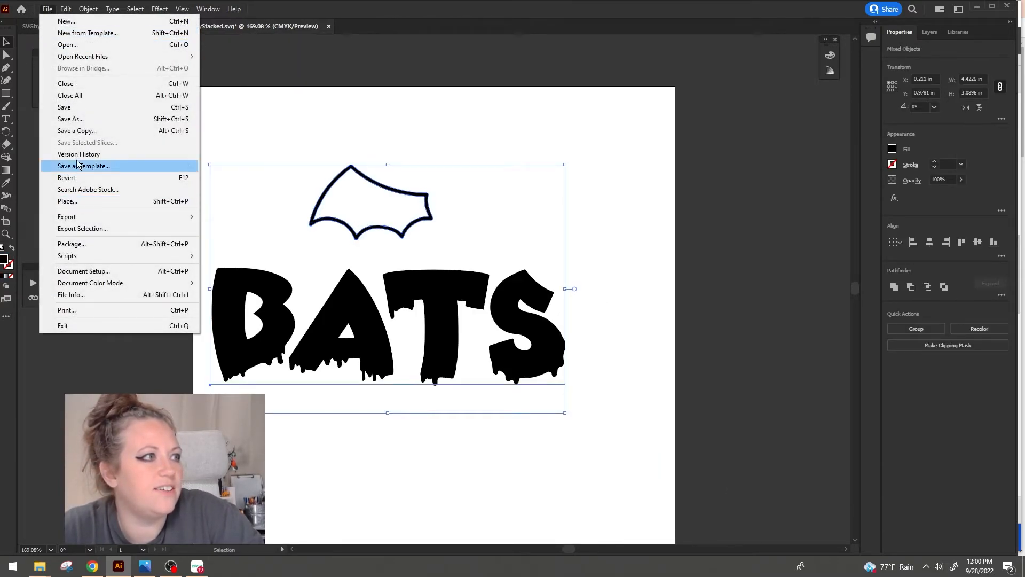
pyautogui.click(80, 119)
pyautogui.click(160, 427)
pyautogui.click(160, 437)
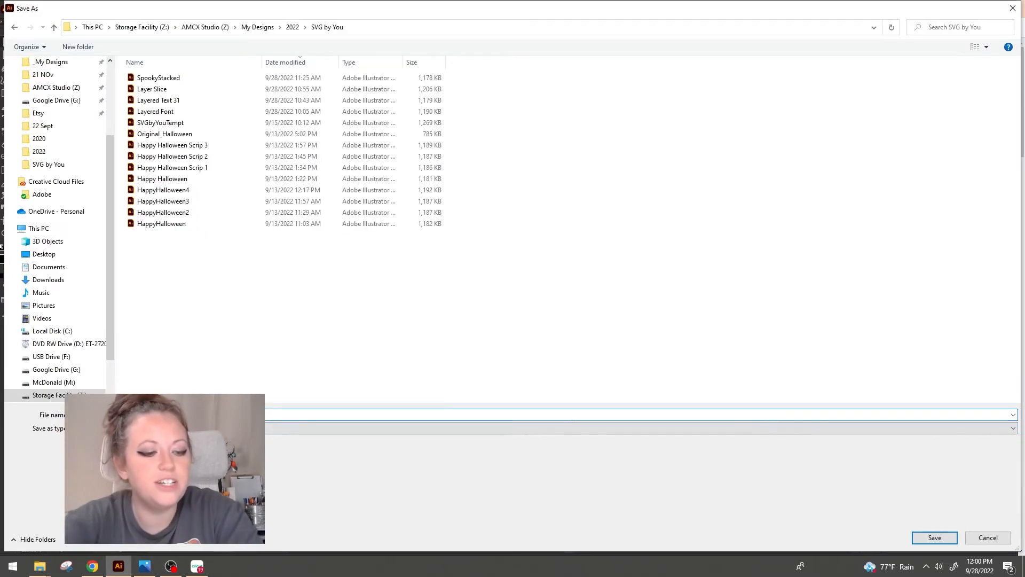
pyautogui.press('capslock')
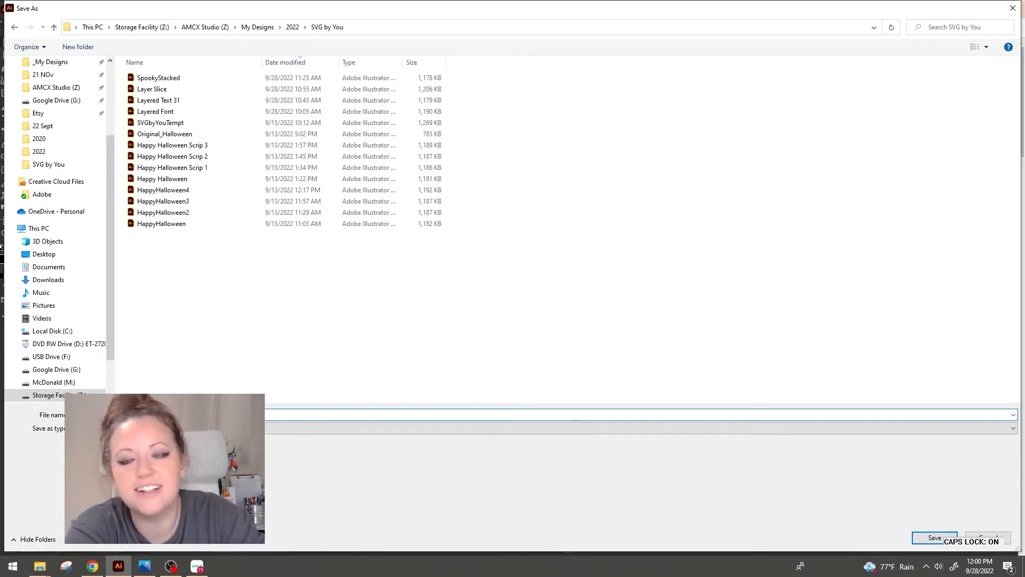
pyautogui.press('capslock')
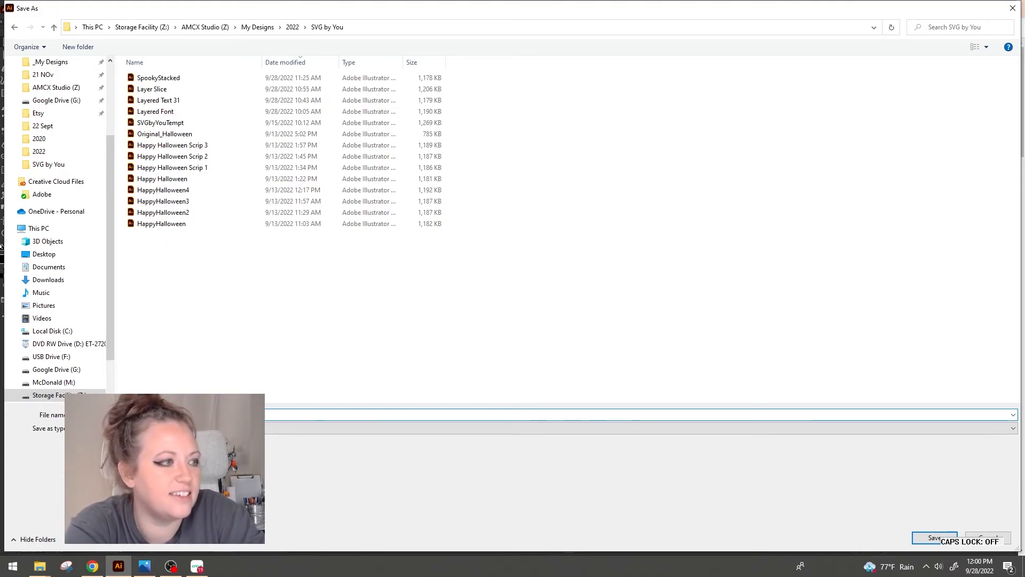
pyautogui.press('Return')
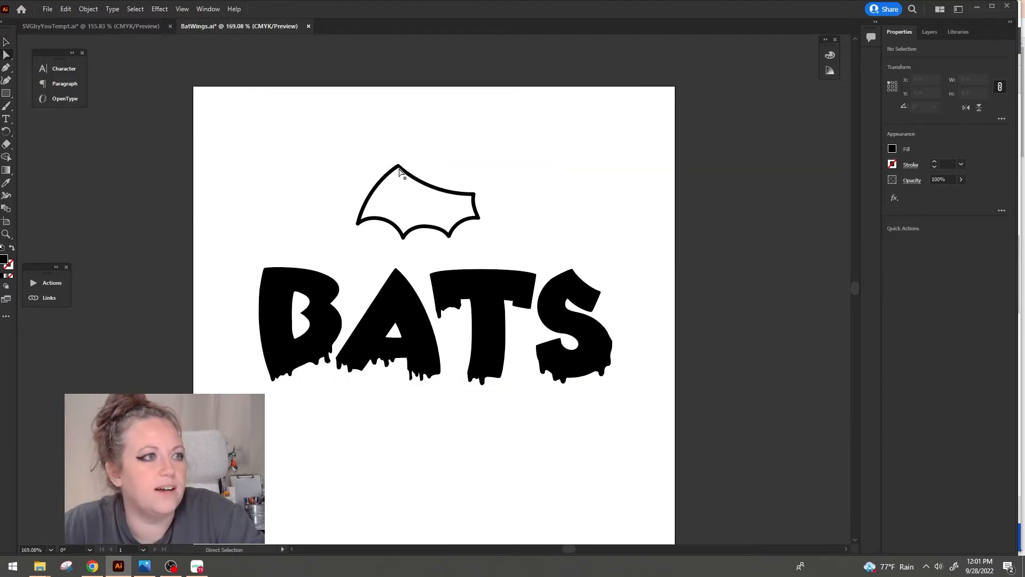
# Delete the inner contour of the bat wing outline so that the wing is a solid black shape
pyautogui.click(399, 168)
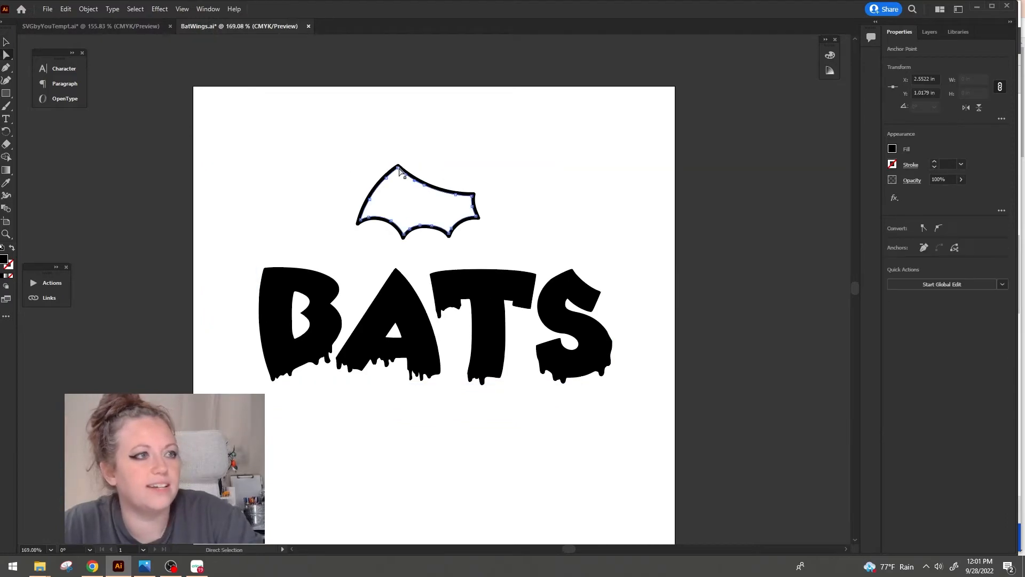
pyautogui.press('Delete')
pyautogui.press('Delete')
pyautogui.click(400, 183)
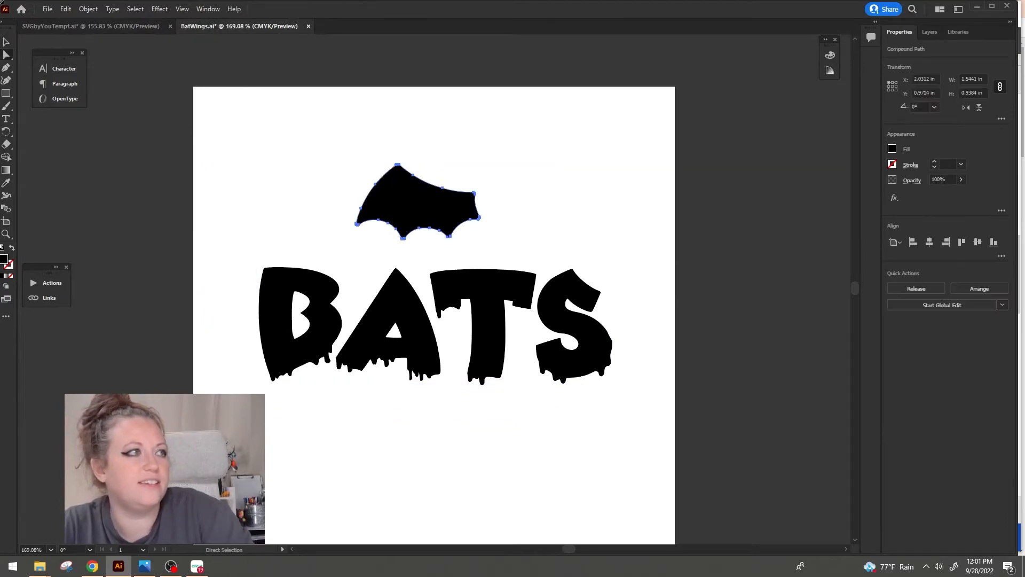
# Place the solid wing against the B of BATS and scale the wing and lettering down together
pyautogui.press('v')
pyautogui.moveTo(477, 214); pyautogui.dragTo(251, 328)
pyautogui.moveTo(247, 229); pyautogui.dragTo(383, 370)
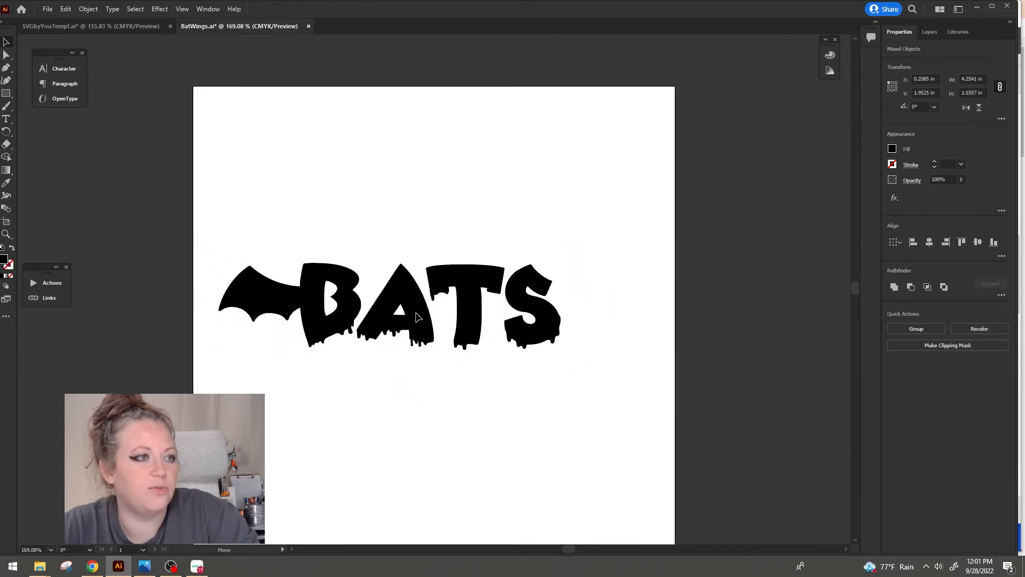
pyautogui.moveTo(542, 295); pyautogui.dragTo(556, 294)
pyautogui.click(605, 271)
# Duplicate the bat wing, reflect the copy across the vertical axis, and attach it to the S of BATS
pyautogui.press('a')
pyautogui.click(264, 296)
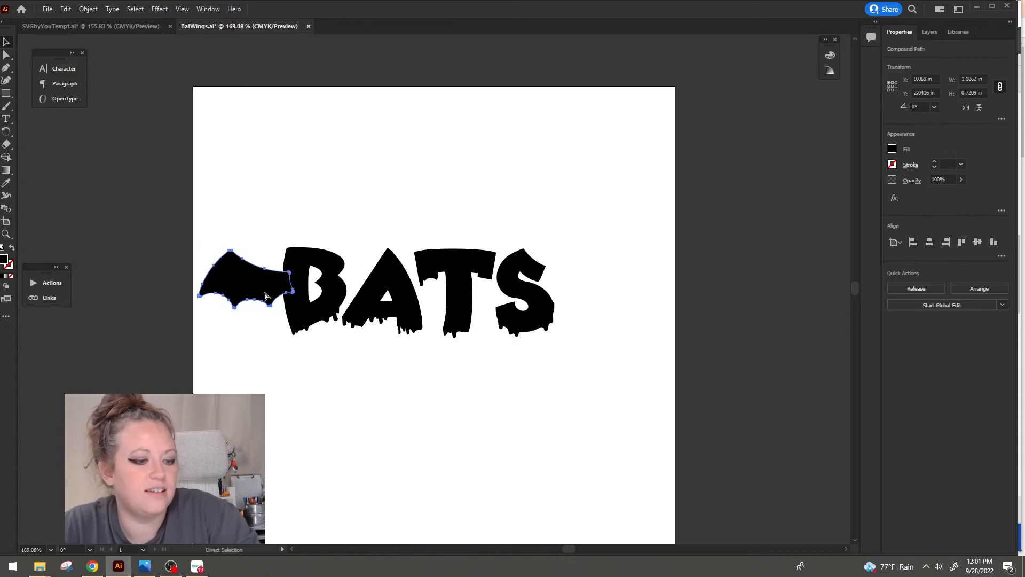
pyautogui.hotkey('ctrl', 'c')
pyautogui.hotkey('ctrl', 'v')
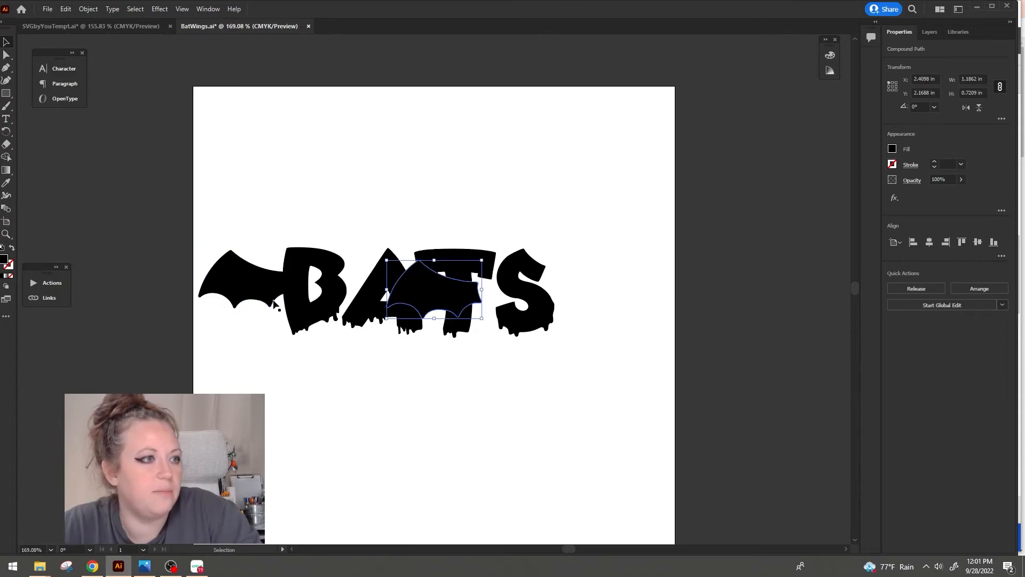
pyautogui.moveTo(414, 301); pyautogui.dragTo(621, 283)
pyautogui.rightClick(620, 281)
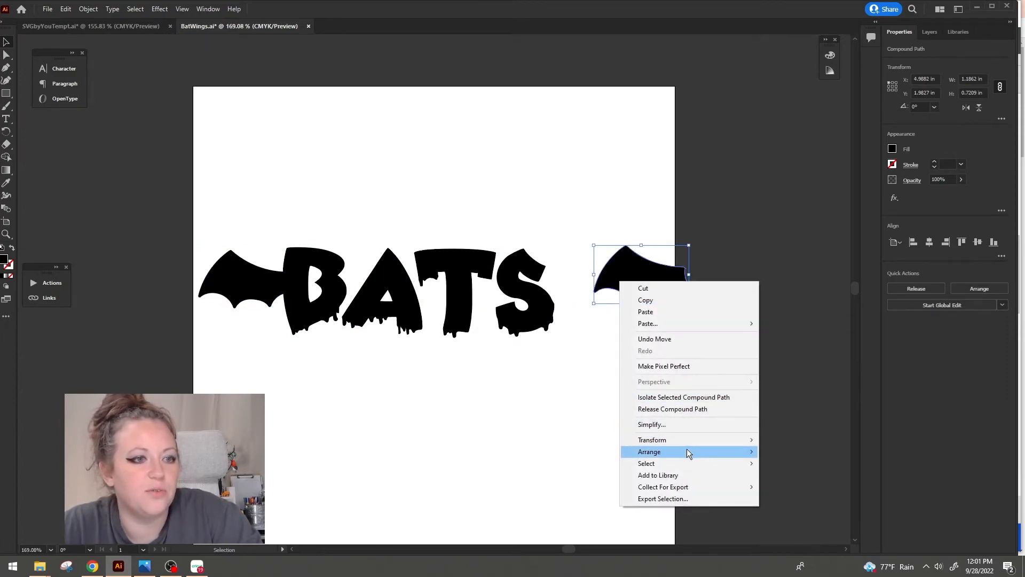
pyautogui.moveTo(701, 438)
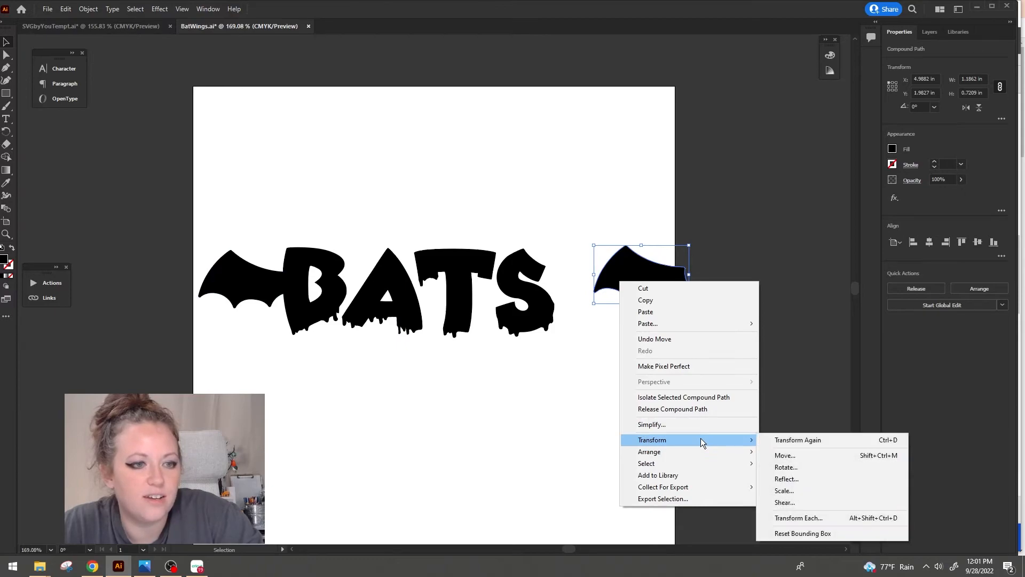
pyautogui.click(834, 478)
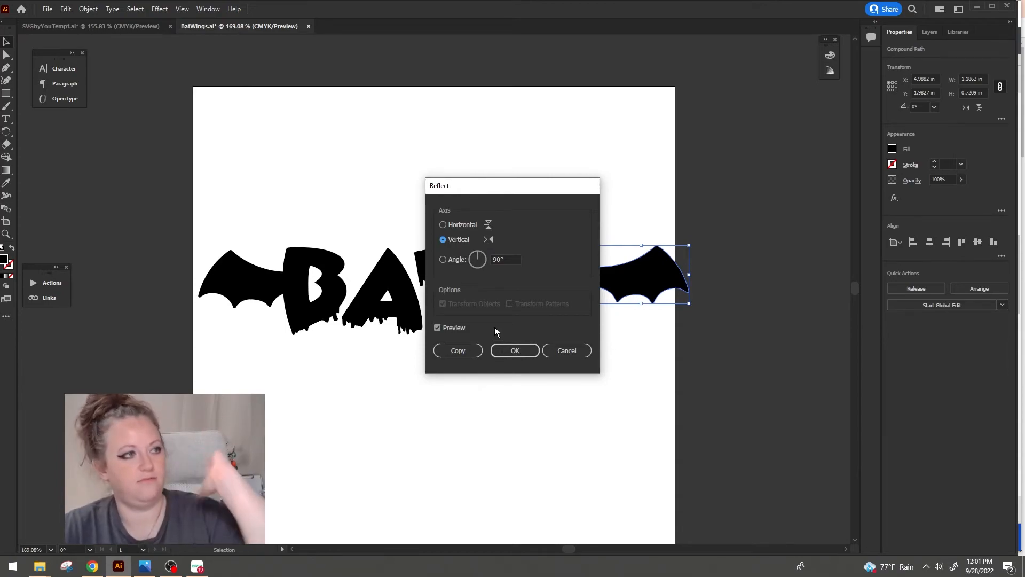
pyautogui.click(513, 353)
pyautogui.moveTo(642, 298); pyautogui.dragTo(592, 308)
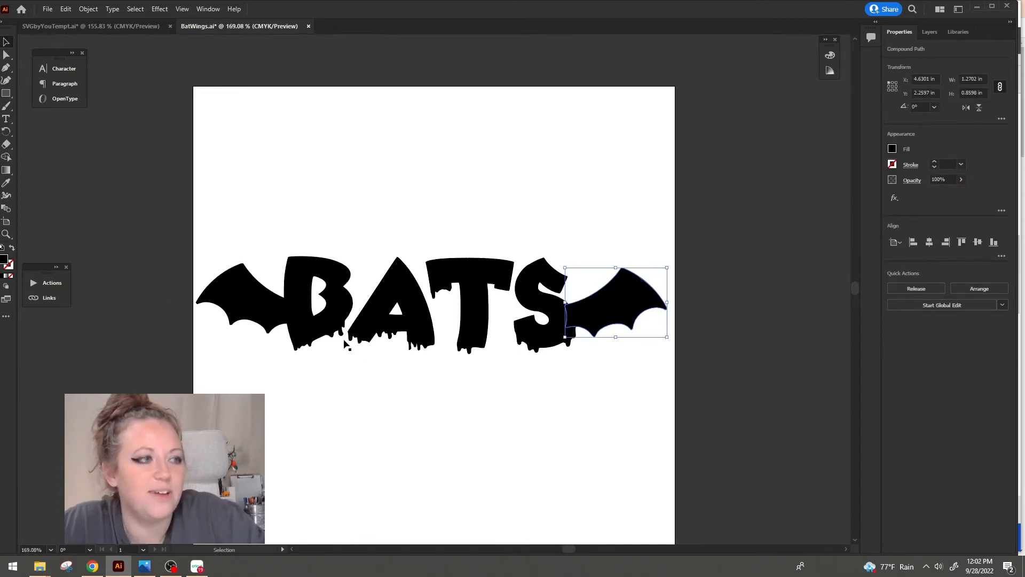
pyautogui.click(258, 311)
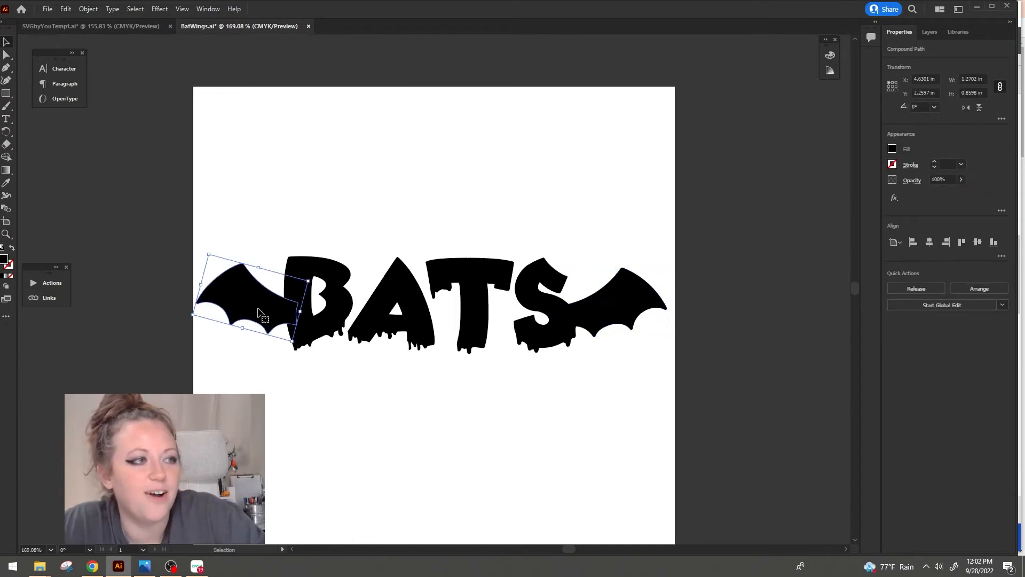
pyautogui.click(592, 312)
pyautogui.click(538, 270)
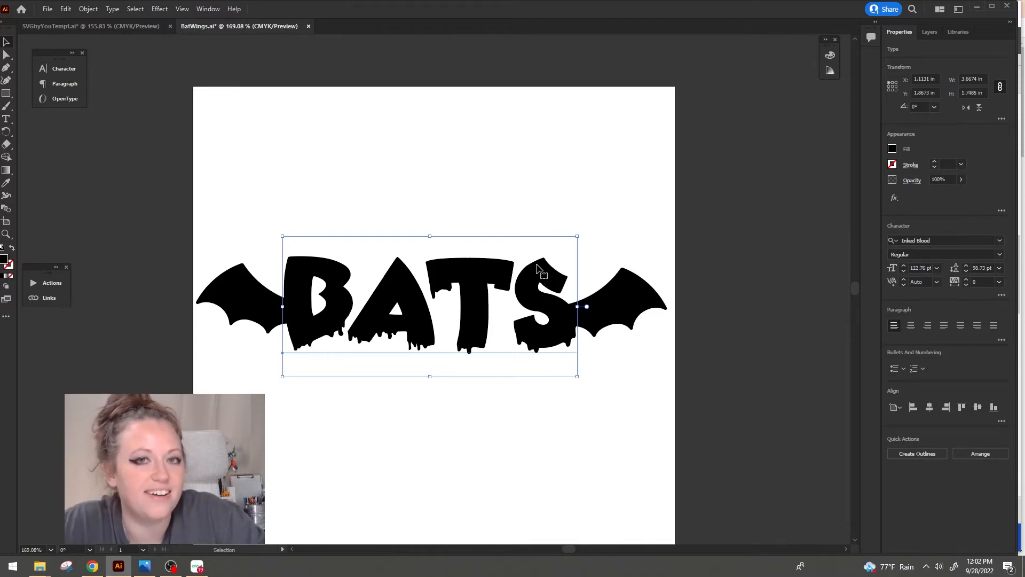
# Copy the Storytelling script text from SVGbyYouTempt.ai into BatWings.ai, placing "It's frikin'" above BATS and "I love Halloween" below it
pyautogui.click(73, 30)
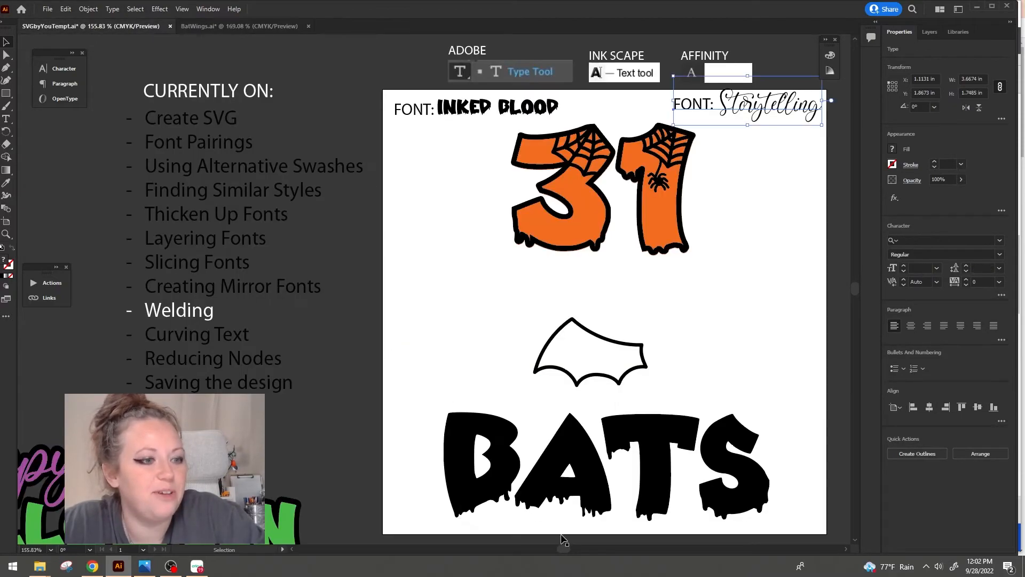
pyautogui.moveTo(563, 550); pyautogui.dragTo(581, 553)
pyautogui.click(467, 347)
pyautogui.hotkey('ctrl', 'c')
pyautogui.click(218, 26)
pyautogui.hotkey('ctrl', 'v')
pyautogui.click(485, 181)
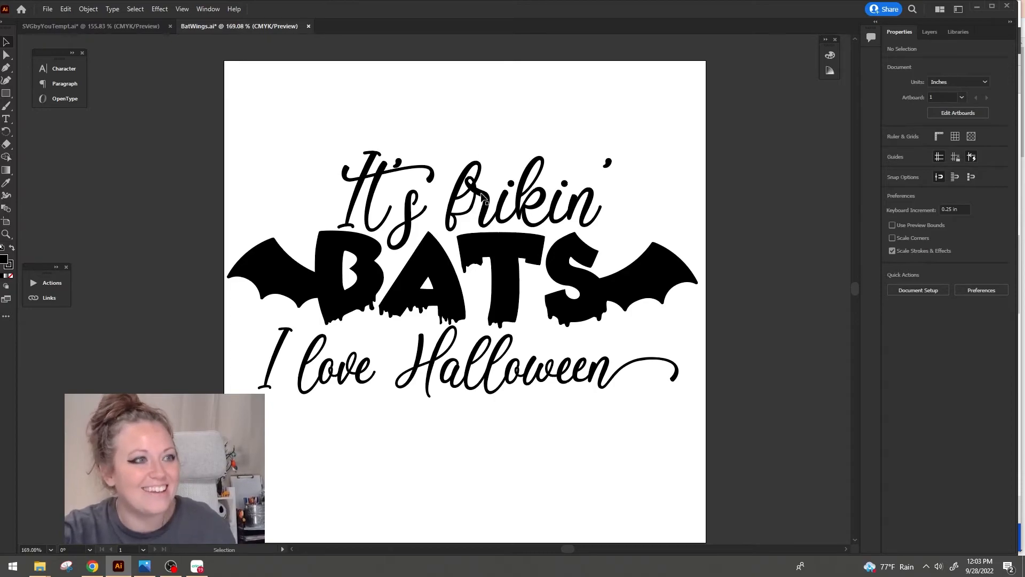
# Save the changes to the BatWings.ai document and clear the selection
pyautogui.click(467, 209)
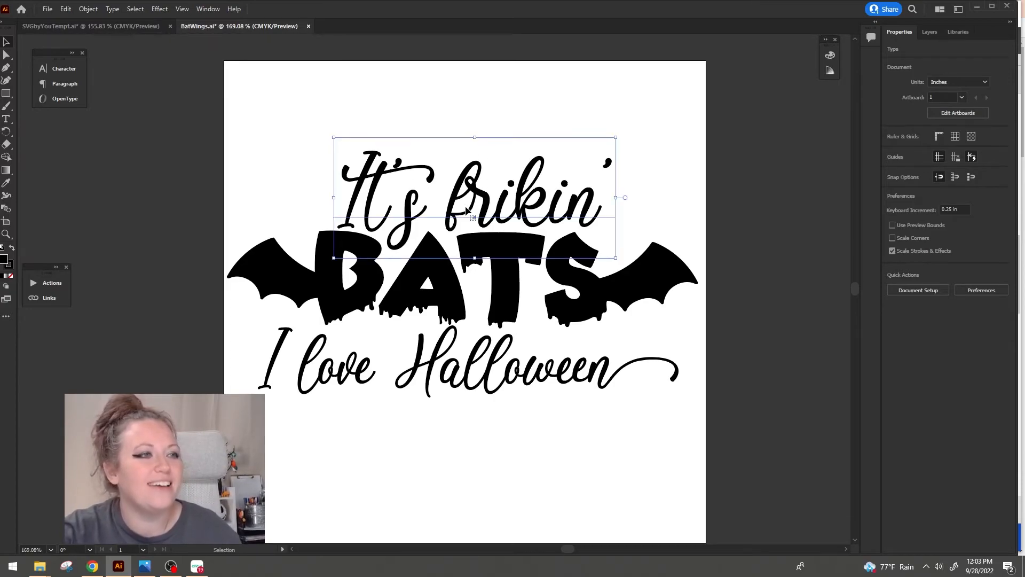
pyautogui.click(425, 97)
pyautogui.hotkey('ctrl', 's')
pyautogui.press('v')
pyautogui.click(442, 223)
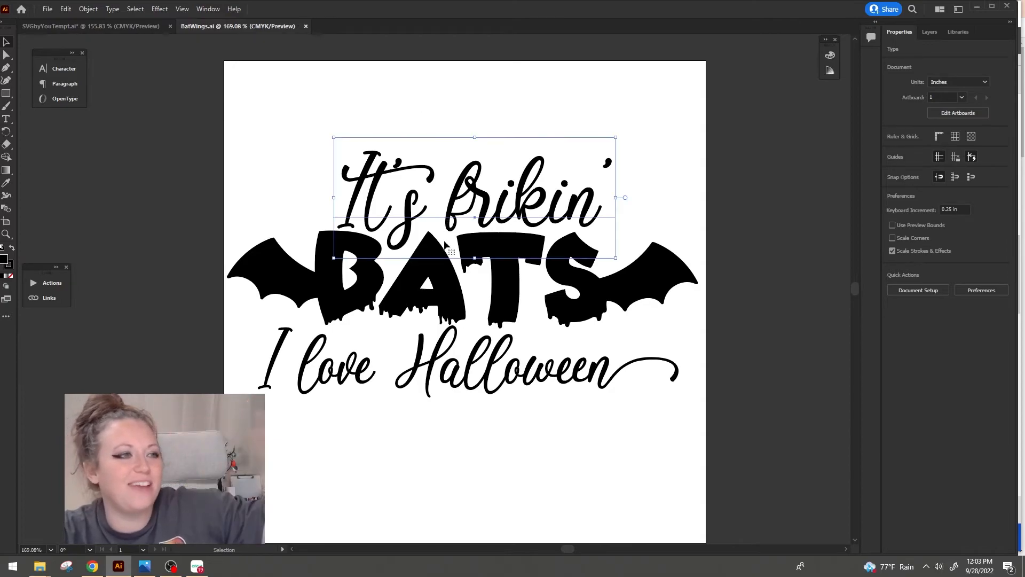
pyautogui.click(444, 257)
pyautogui.click(461, 142)
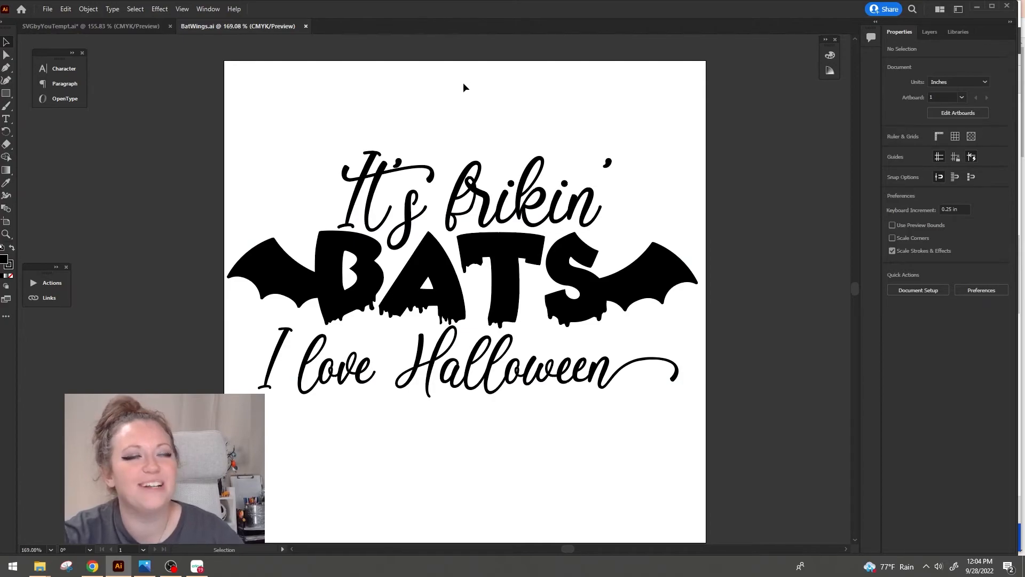
# Convert the "It's frikin'", BATS and "I love Halloween" text to outlines
pyautogui.moveTo(430, 118); pyautogui.dragTo(492, 430)
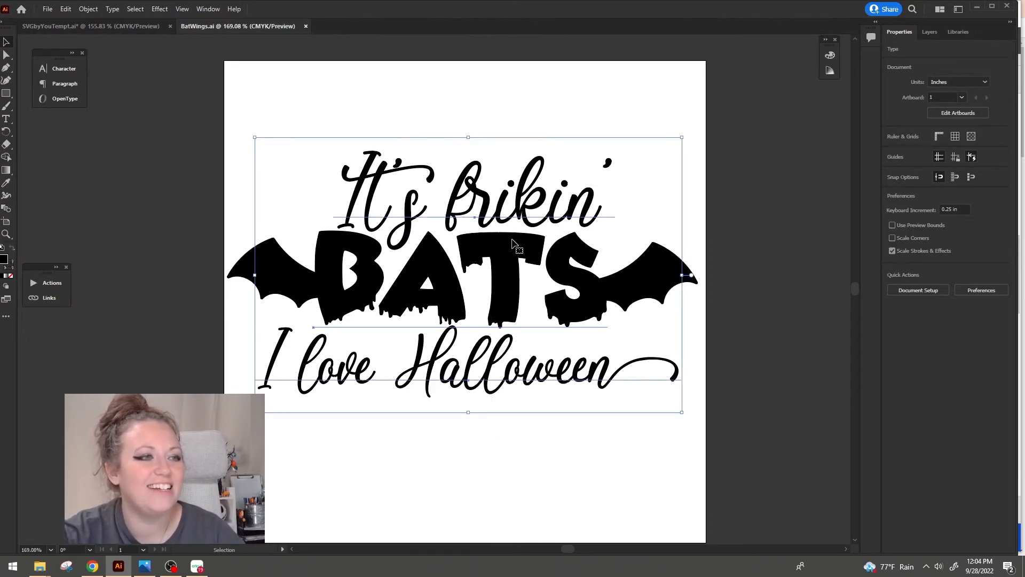
pyautogui.rightClick(513, 238)
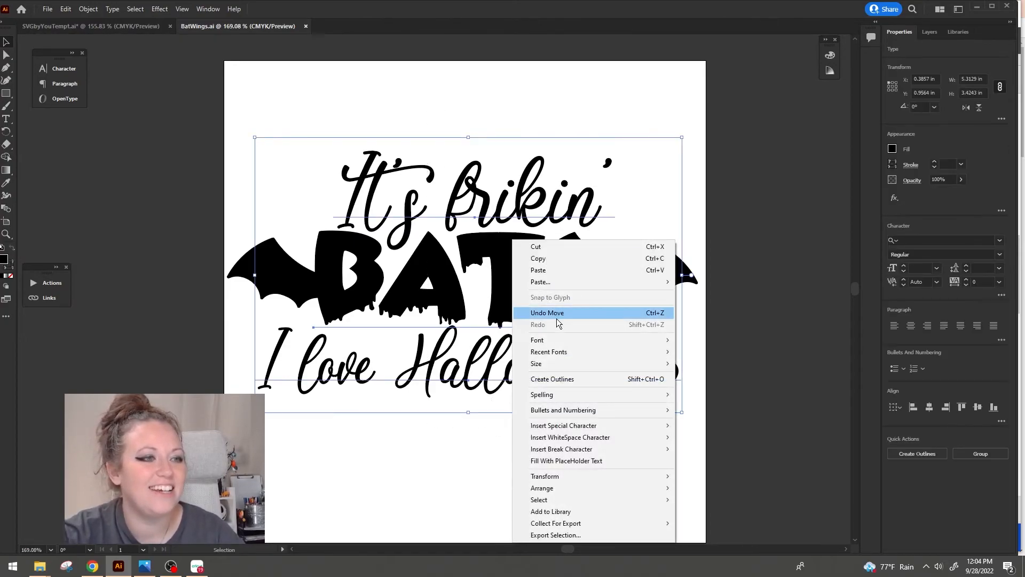
pyautogui.click(572, 382)
pyautogui.click(576, 415)
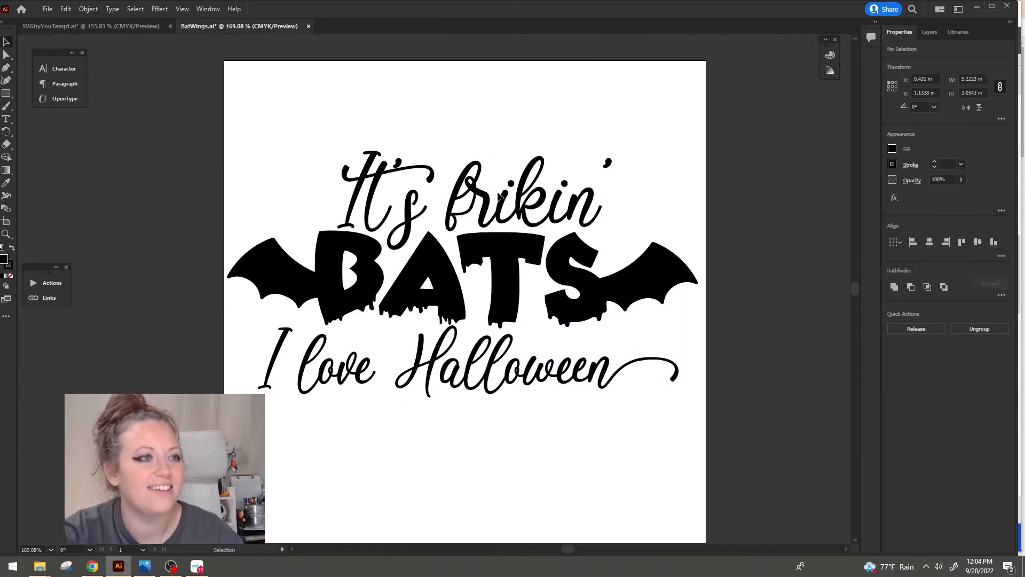
# Within the "It's frikin'" group, move the letters of "It's" closer to "frikin" and bring the final apostrophe nearer the n
pyautogui.click(378, 190)
pyautogui.doubleClick(395, 214)
pyautogui.click(404, 230)
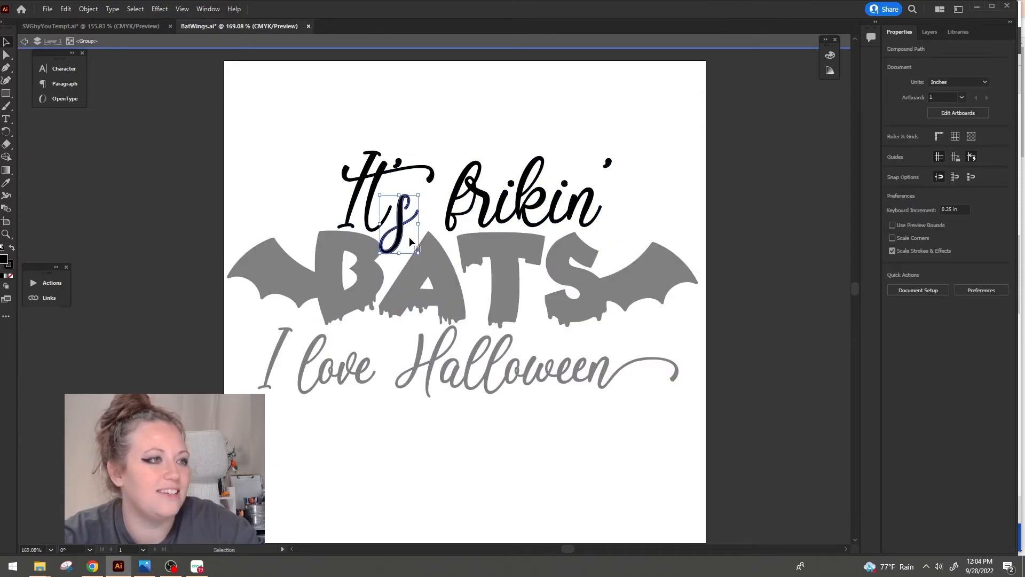
pyautogui.moveTo(421, 228); pyautogui.dragTo(425, 219)
pyautogui.moveTo(318, 147); pyautogui.dragTo(393, 219)
pyautogui.moveTo(382, 216); pyautogui.dragTo(396, 218)
pyautogui.click(403, 154)
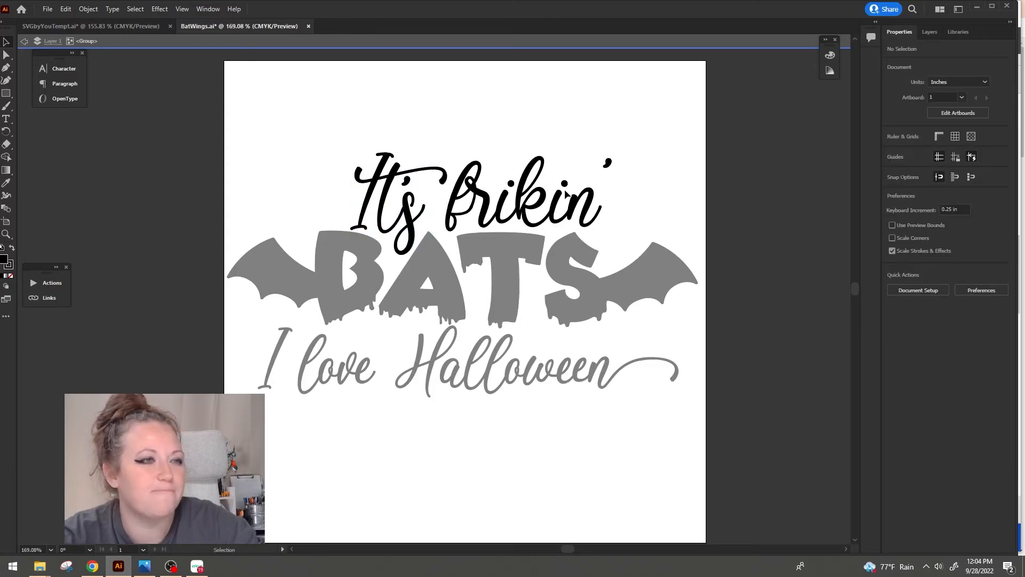
pyautogui.click(501, 218)
pyautogui.moveTo(609, 167); pyautogui.dragTo(601, 185)
pyautogui.doubleClick(643, 135)
# Within the "I love Halloween" group, move the words "I love" closer to "Halloween"
pyautogui.doubleClick(347, 369)
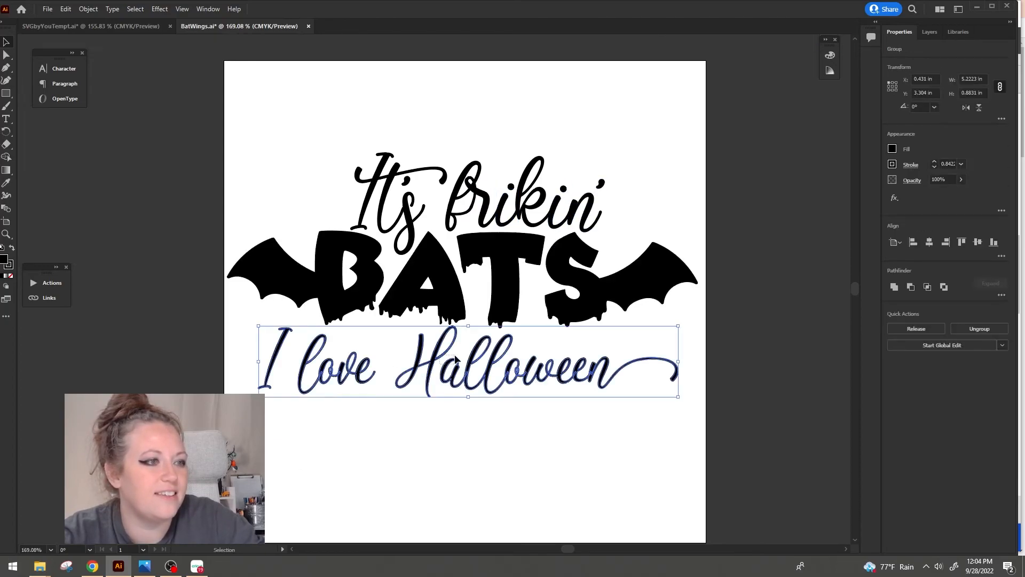
pyautogui.moveTo(247, 359); pyautogui.dragTo(376, 384)
pyautogui.click(283, 398)
pyautogui.moveTo(283, 383); pyautogui.dragTo(285, 383)
pyautogui.doubleClick(633, 394)
# Try to align the script lines and the BATS lettering by their horizontal centres
pyautogui.scroll(1, 439, 431)
pyautogui.moveTo(440, 431); pyautogui.dragTo(513, 299)
pyautogui.click(929, 242)
pyautogui.hotkey('ctrl', 'z')
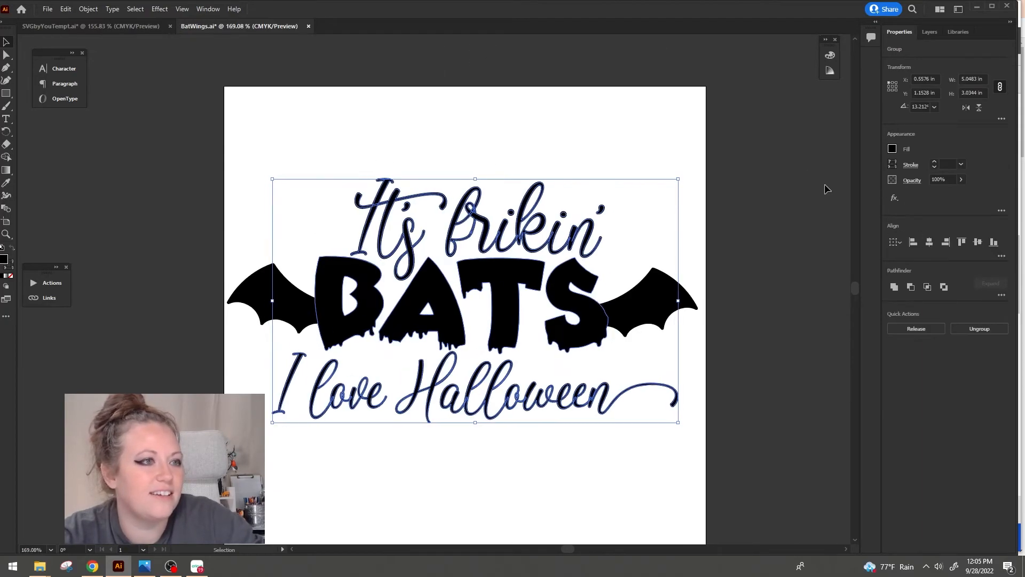
pyautogui.click(568, 378)
pyautogui.click(443, 206)
pyautogui.click(929, 242)
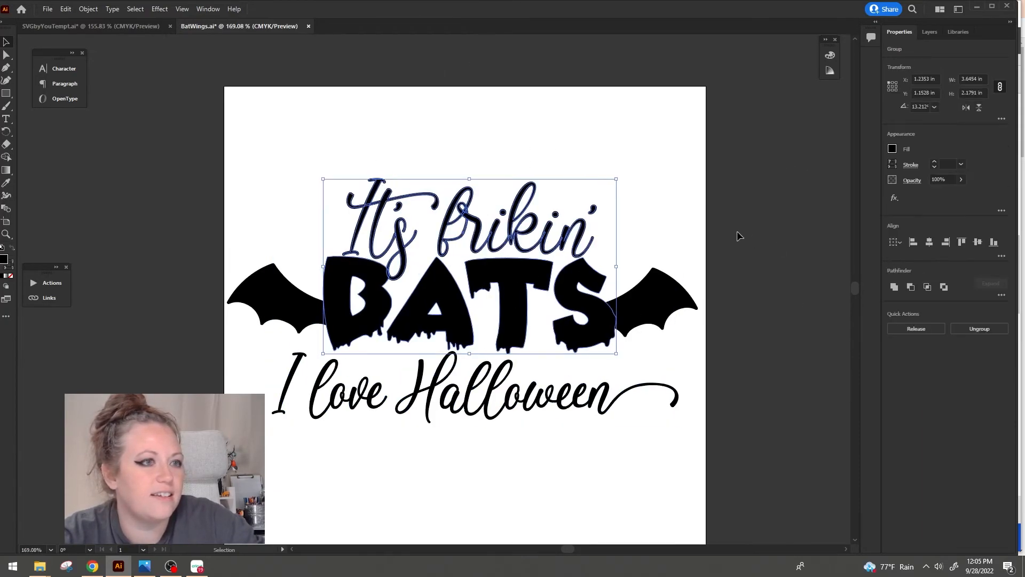
pyautogui.hotkey('ctrl', 'z')
# Try to move the "I love Halloween" line up closer to the BATS lettering
pyautogui.click(452, 349)
pyautogui.click(447, 238)
pyautogui.moveTo(436, 384); pyautogui.dragTo(441, 364)
pyautogui.hotkey('ctrl', 'z')
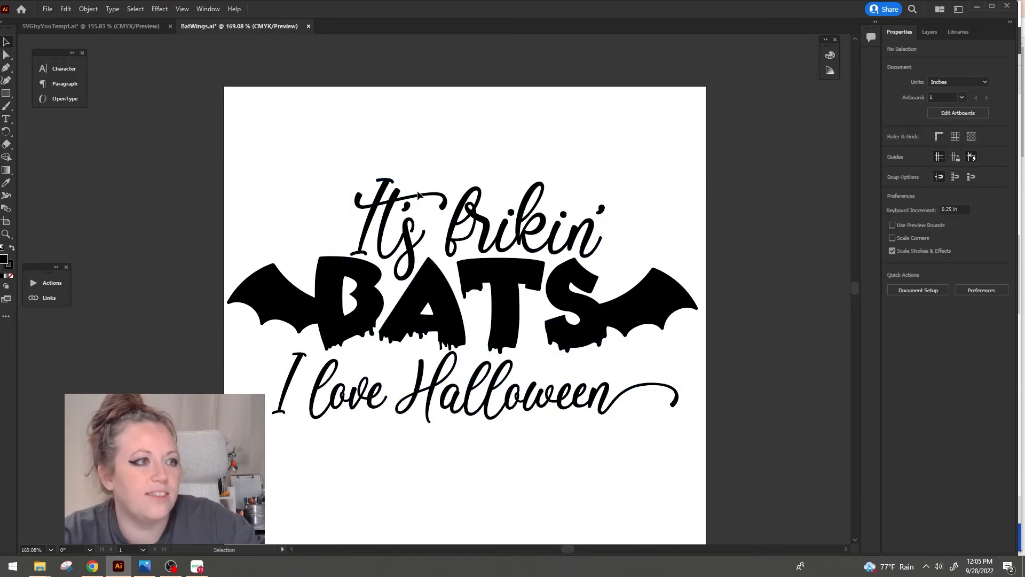
pyautogui.doubleClick(389, 220)
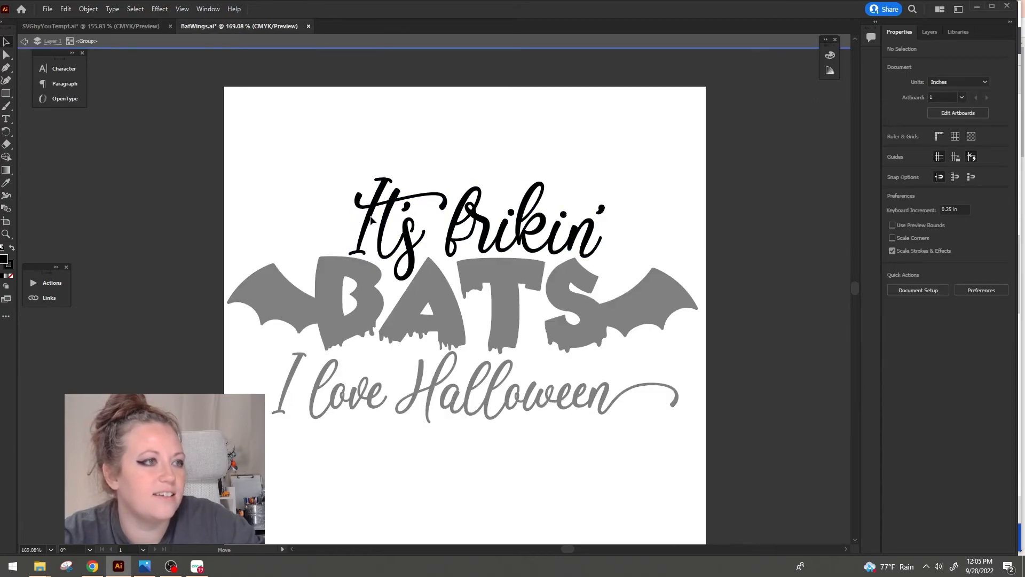
pyautogui.click(380, 213)
pyautogui.doubleClick(624, 237)
# Tighten the letter spacing within BATS by moving the B, A and T closer to the S
pyautogui.doubleClick(435, 290)
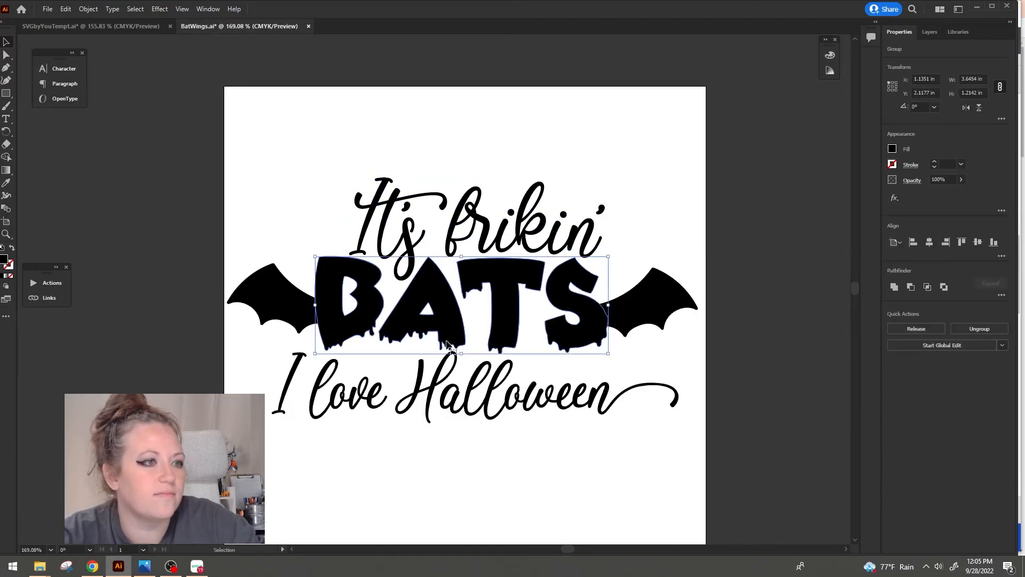
pyautogui.press('Escape')
pyautogui.doubleClick(455, 325)
pyautogui.moveTo(456, 325); pyautogui.dragTo(464, 325)
pyautogui.moveTo(514, 307); pyautogui.dragTo(516, 307)
pyautogui.click(455, 335)
pyautogui.moveTo(359, 331); pyautogui.dragTo(367, 330)
pyautogui.press('Escape')
# Try to align BATS and "It's frikin'" by their horizontal centres and nudge the s of "It's" upward
pyautogui.click(368, 330)
pyautogui.keyDown('shift'); pyautogui.click(483, 235); pyautogui.keyUp('shift')
pyautogui.click(929, 242)
pyautogui.doubleClick(401, 247)
pyautogui.click(402, 274)
pyautogui.moveTo(405, 256); pyautogui.dragTo(406, 251)
pyautogui.doubleClick(536, 131)
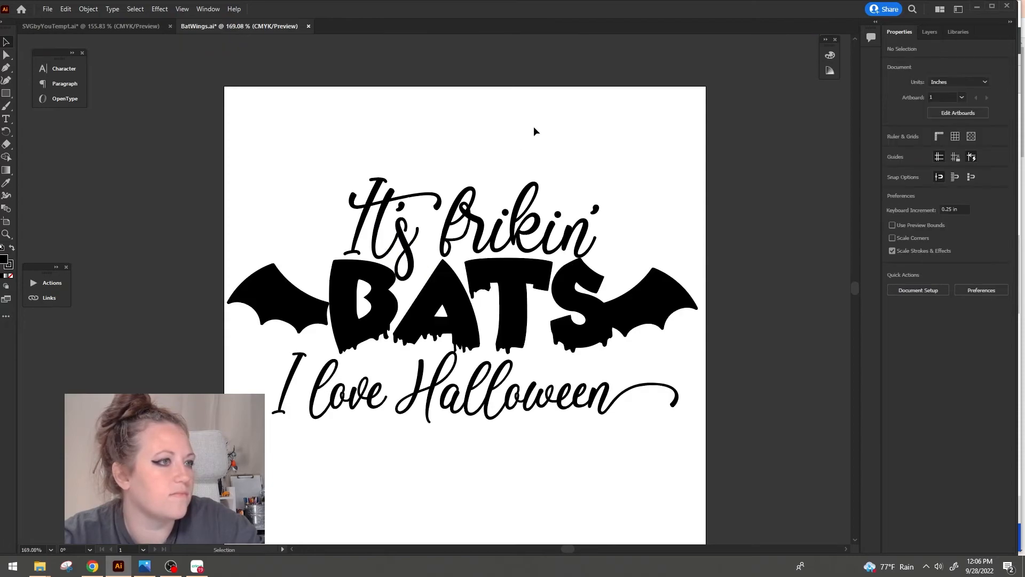
pyautogui.hotkey('ctrl', 'z')
pyautogui.hotkey('ctrl', 'z')
pyautogui.click(322, 223)
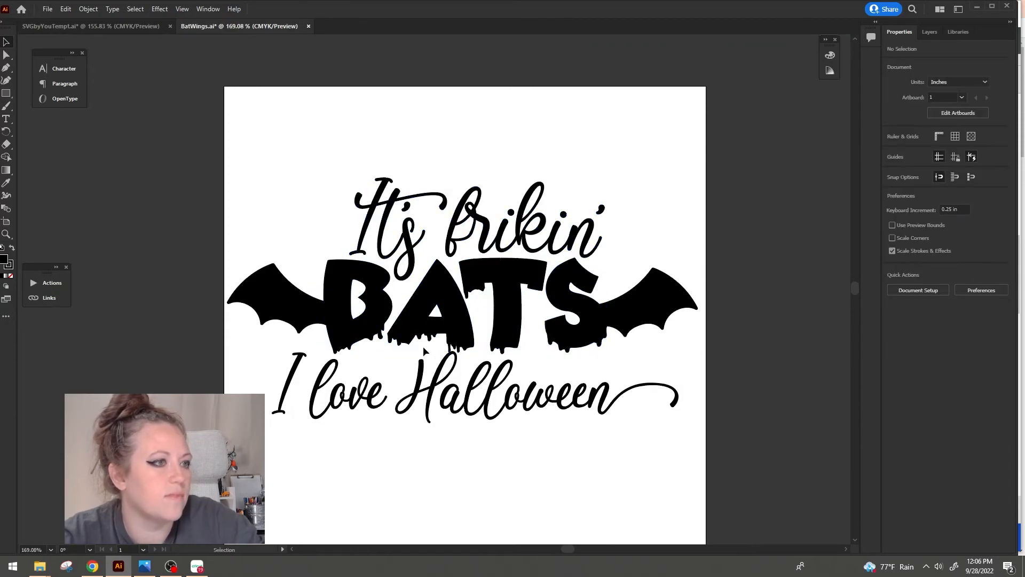
# Move both wings inward over the B and S, and raise "I love Halloween" until it overlaps the drips of BATS
pyautogui.moveTo(664, 301); pyautogui.dragTo(659, 297)
pyautogui.moveTo(279, 314); pyautogui.dragTo(287, 313)
pyautogui.keyDown('shift'); pyautogui.click(660, 293); pyautogui.keyUp('shift')
pyautogui.moveTo(604, 397); pyautogui.dragTo(607, 377)
pyautogui.click(586, 403)
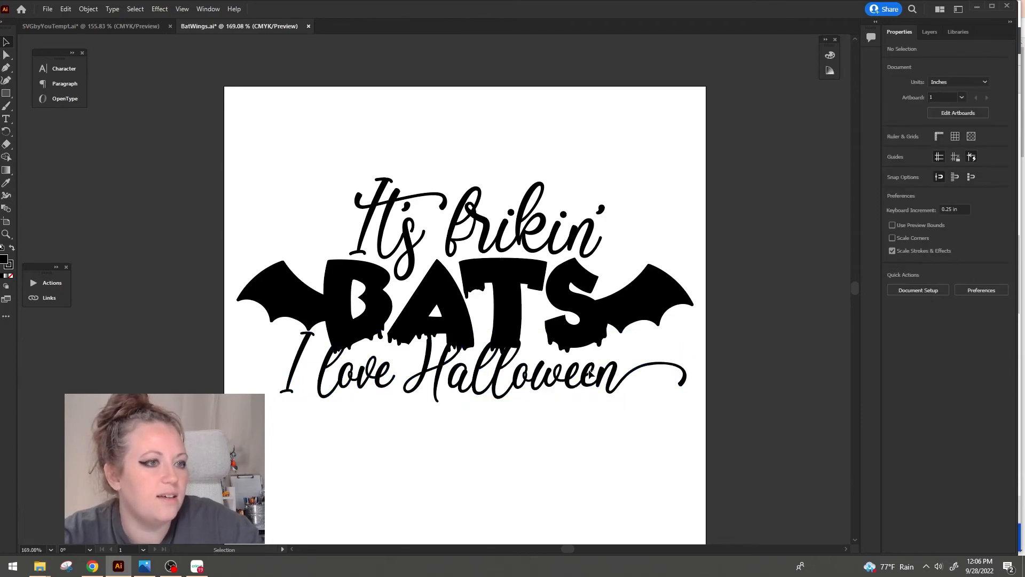
# Duplicate the "I love Halloween" line and place the copy in the empty area below the artwork
pyautogui.click(585, 374)
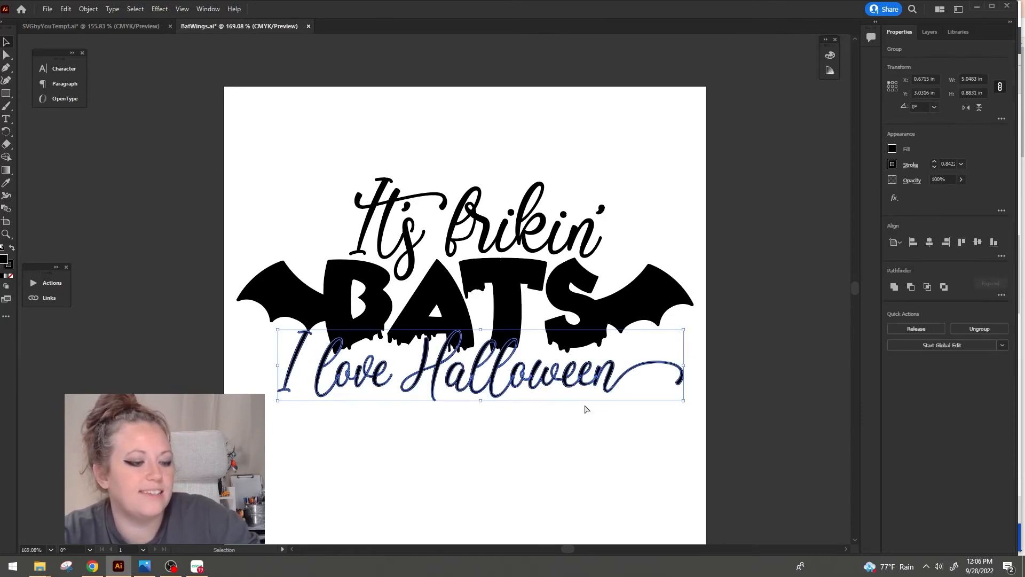
pyautogui.hotkey('ctrl', 'c')
pyautogui.hotkey('ctrl', 'v')
pyautogui.moveTo(459, 291); pyautogui.dragTo(502, 491)
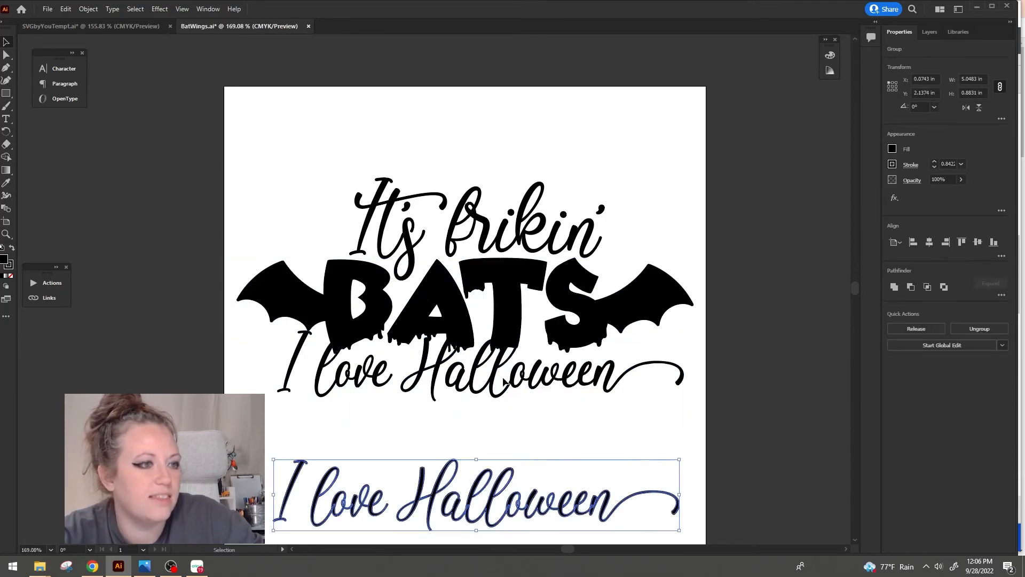
# Thicken the stroke of the original "I love Halloween" line, outline the stroke, and unite it into one shape
pyautogui.click(499, 374)
pyautogui.click(500, 374)
pyautogui.click(936, 162)
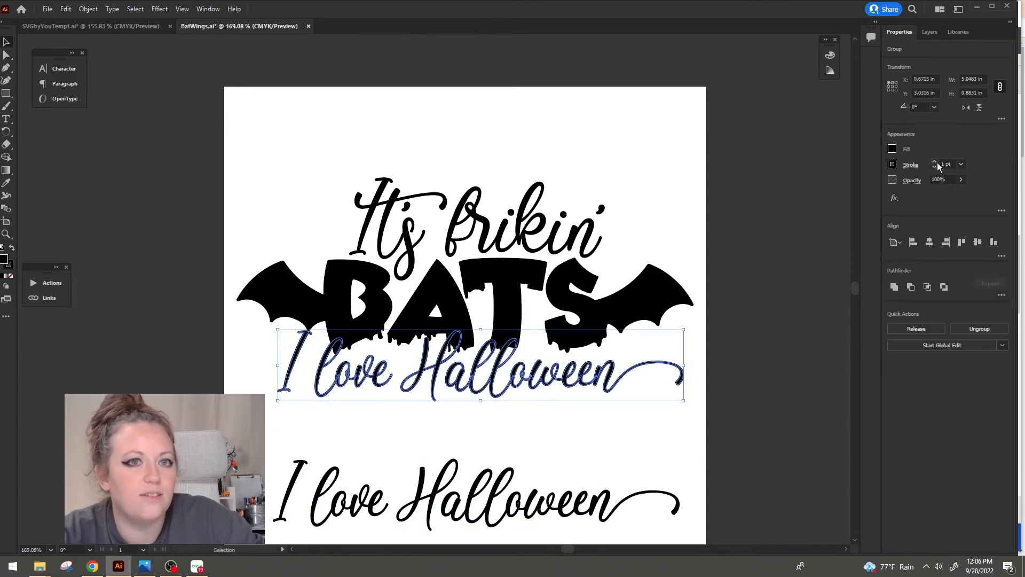
pyautogui.click(88, 9)
pyautogui.moveTo(106, 264)
pyautogui.click(286, 293)
pyautogui.click(895, 288)
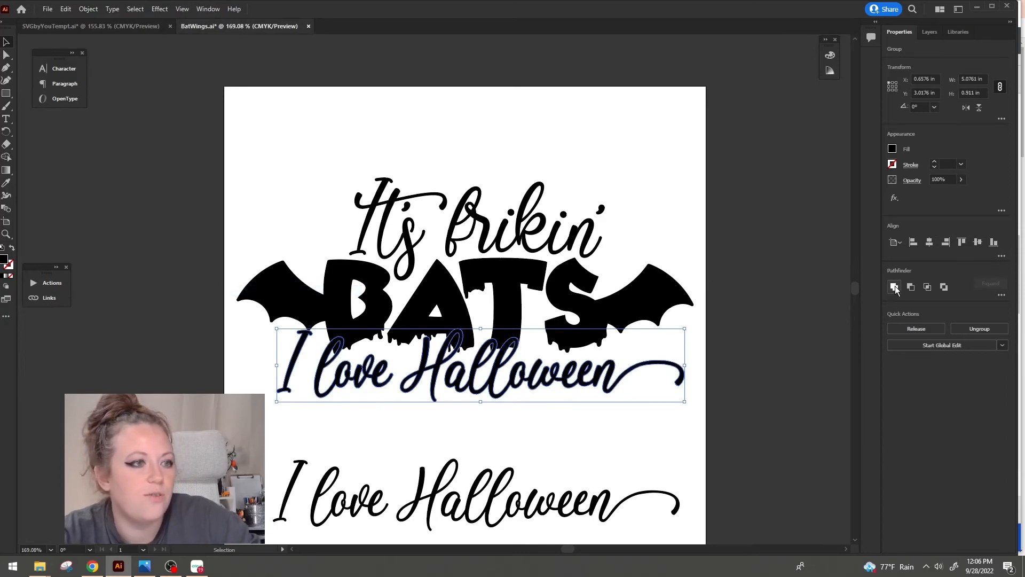
# Fill the thickened line with white, place the black "I love Halloween" copy over it, and group both
pyautogui.click(892, 151)
pyautogui.click(791, 187)
pyautogui.moveTo(602, 499); pyautogui.dragTo(600, 375)
pyautogui.moveTo(667, 429); pyautogui.dragTo(590, 365)
pyautogui.hotkey('ctrl', 'g')
# Group the "It's frikin'" text with BATS and the wings, and align all artwork by horizontal centre
pyautogui.moveTo(337, 136); pyautogui.dragTo(656, 294)
pyautogui.moveTo(291, 141); pyautogui.dragTo(629, 305)
pyautogui.hotkey('ctrl', 'g')
pyautogui.hotkey('ctrl', 'a')
pyautogui.click(935, 241)
# Nudge the white-backed "I love Halloween" group slightly upward under BATS
pyautogui.click(695, 419)
pyautogui.moveTo(476, 379); pyautogui.dragTo(480, 375)
pyautogui.click(572, 427)
pyautogui.click(381, 429)
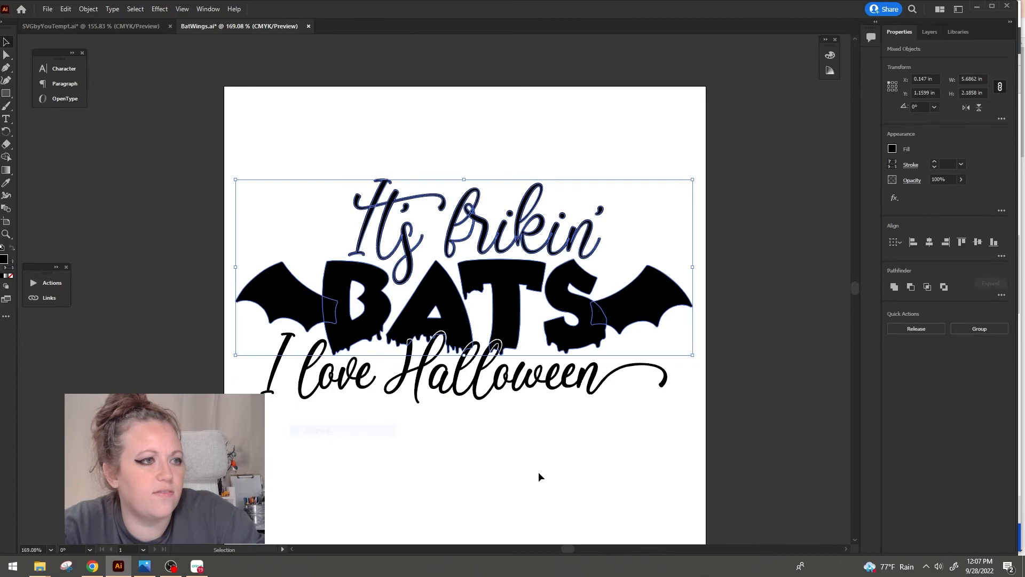
# Duplicate both bat wings below the lettering and move the two copies close together as a facing pair
pyautogui.click(539, 473)
pyautogui.click(662, 298)
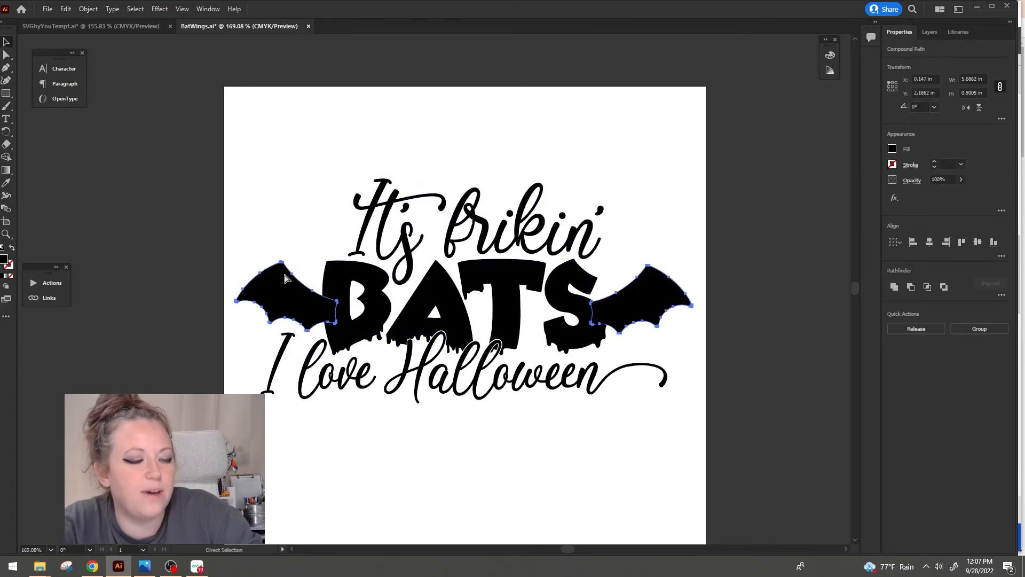
pyautogui.moveTo(649, 304); pyautogui.dragTo(682, 467)
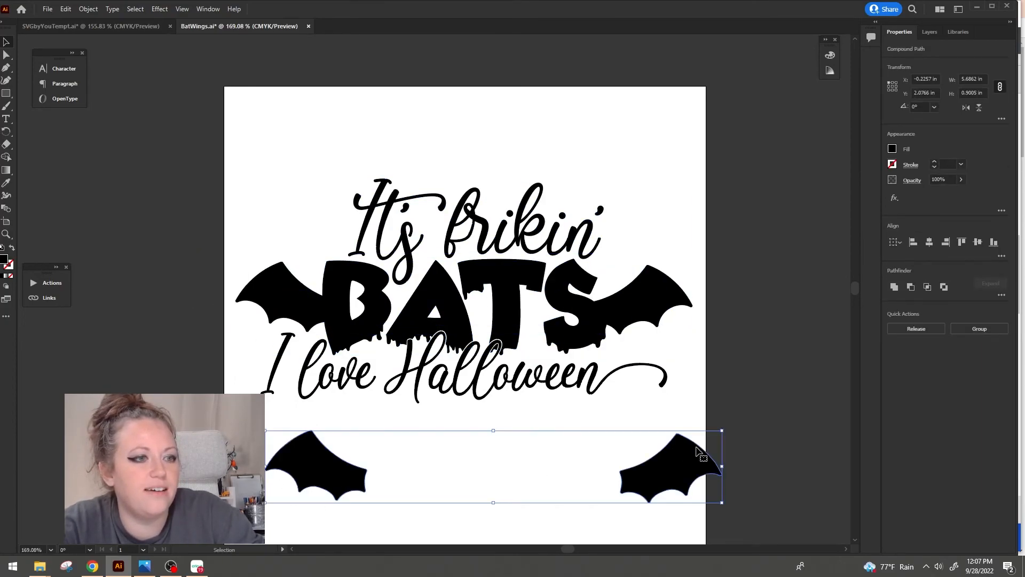
pyautogui.click(596, 205)
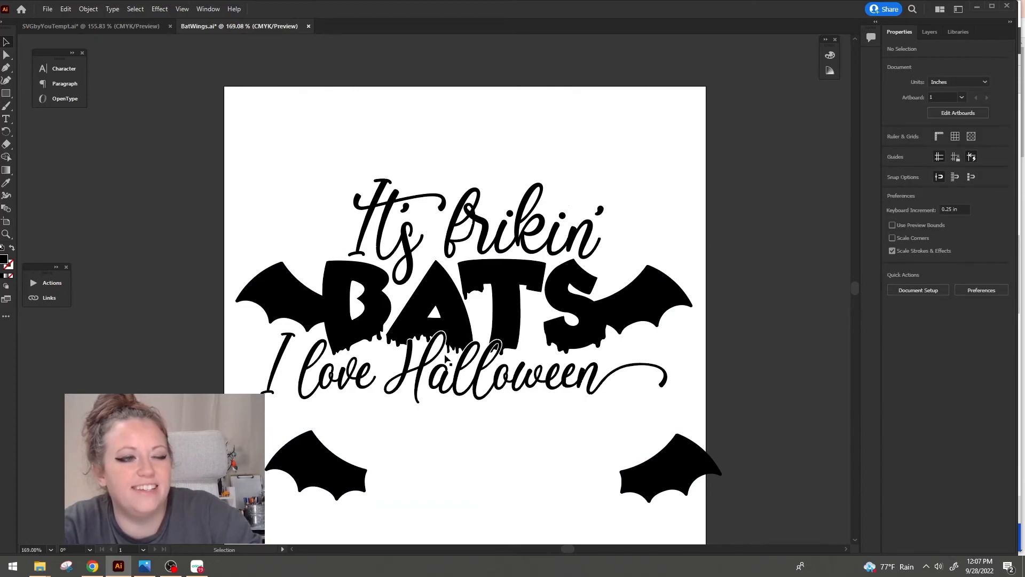
pyautogui.moveTo(679, 483); pyautogui.dragTo(435, 481)
# Draw a round body with the Ellipse tool between the two copied wings and unite all three shapes
pyautogui.click(6, 96)
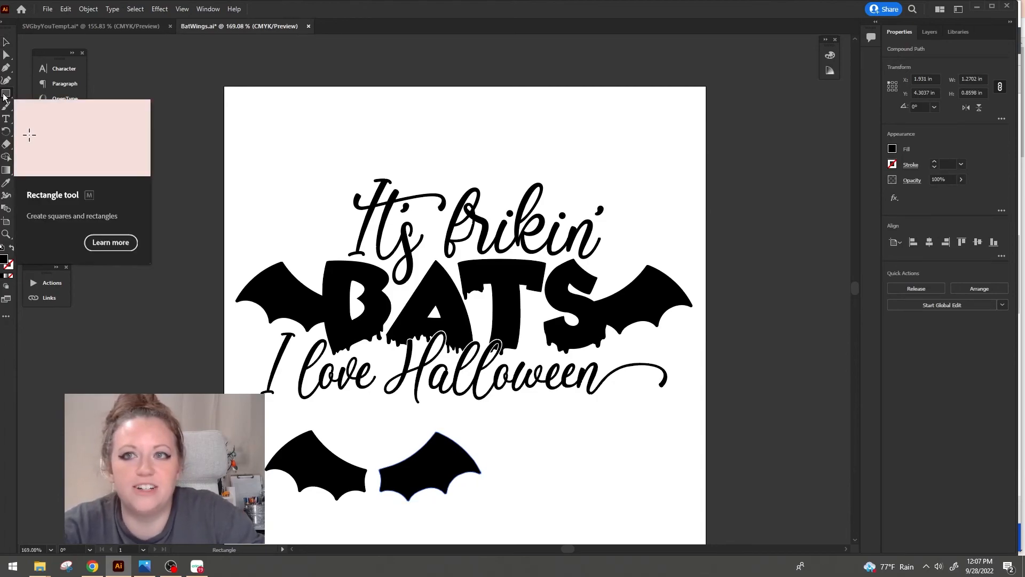
pyautogui.moveTo(5, 94); pyautogui.dragTo(42, 106)
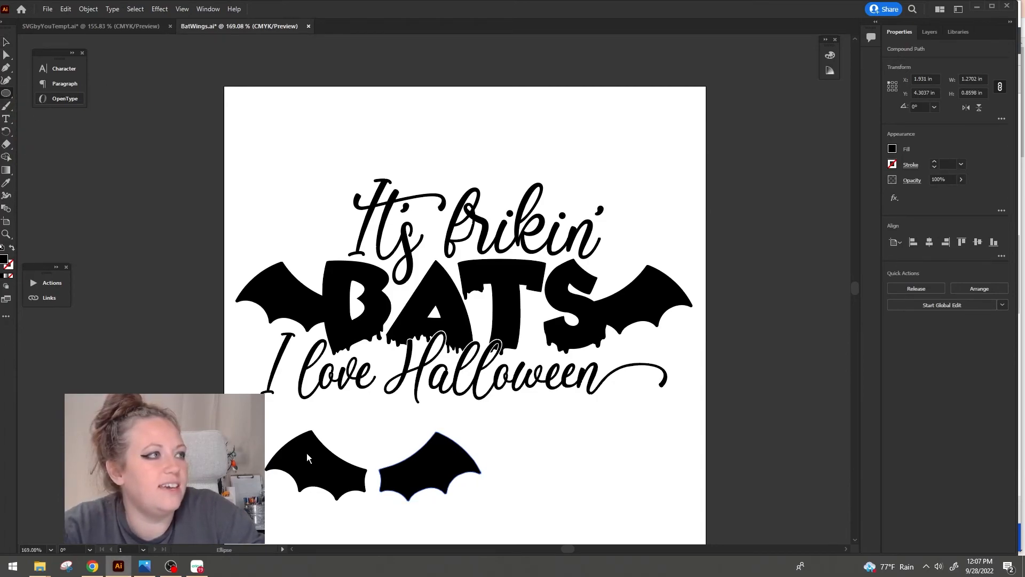
pyautogui.moveTo(352, 457)
pyautogui.mouseDown()
pyautogui.moveTo(402, 503)
pyautogui.moveTo(388, 484)
pyautogui.moveTo(375, 511)
pyautogui.mouseUp()
pyautogui.click(563, 488)
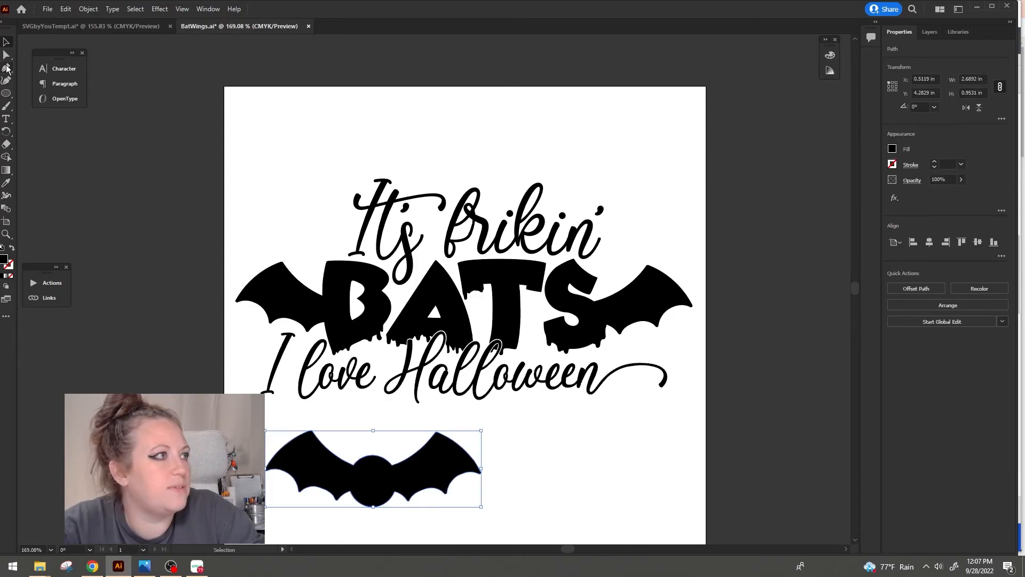
# Paint two pointed bat ears with the Paintbrush in the empty area beside the new bat
pyautogui.click(8, 70)
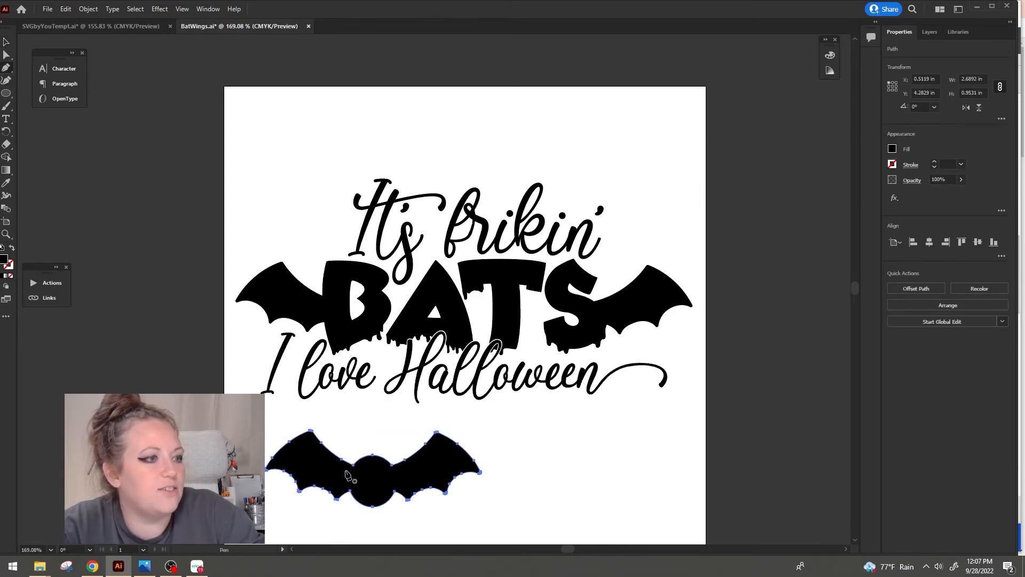
pyautogui.click(6, 107)
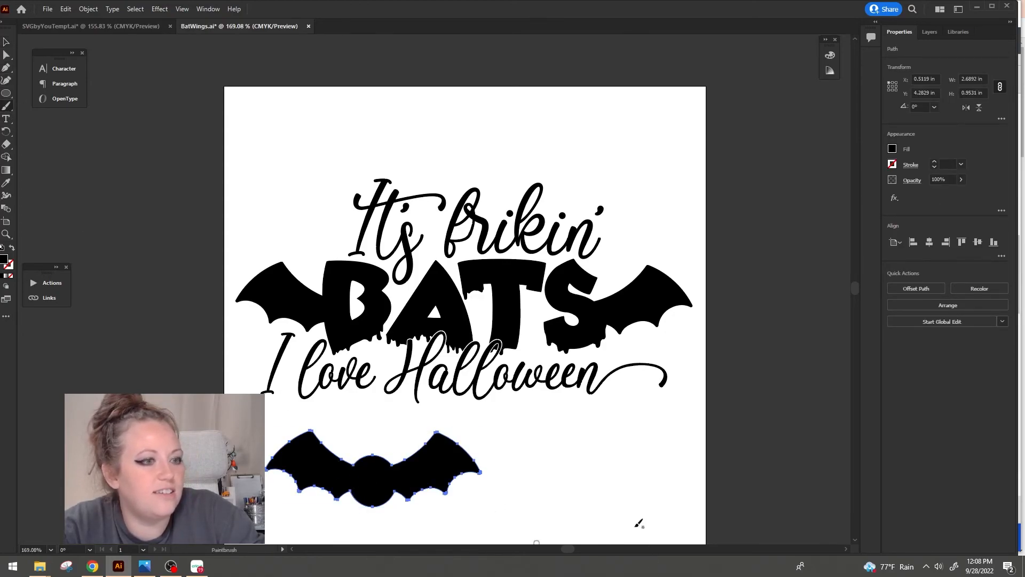
pyautogui.moveTo(568, 490)
pyautogui.mouseDown()
pyautogui.moveTo(573, 445)
pyautogui.moveTo(597, 474)
pyautogui.mouseUp()
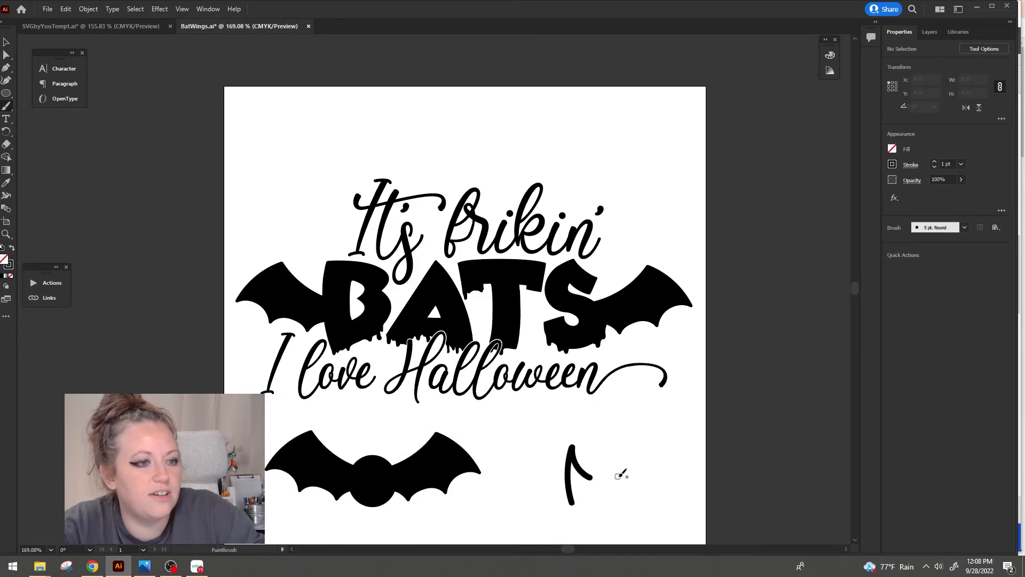
pyautogui.moveTo(636, 435); pyautogui.dragTo(641, 505)
# Convert the two painted ears to outlined shapes and place them, scaled down, on top of the bat's round body
pyautogui.click(6, 44)
pyautogui.moveTo(561, 428); pyautogui.dragTo(708, 538)
pyautogui.click(89, 9)
pyautogui.moveTo(141, 261)
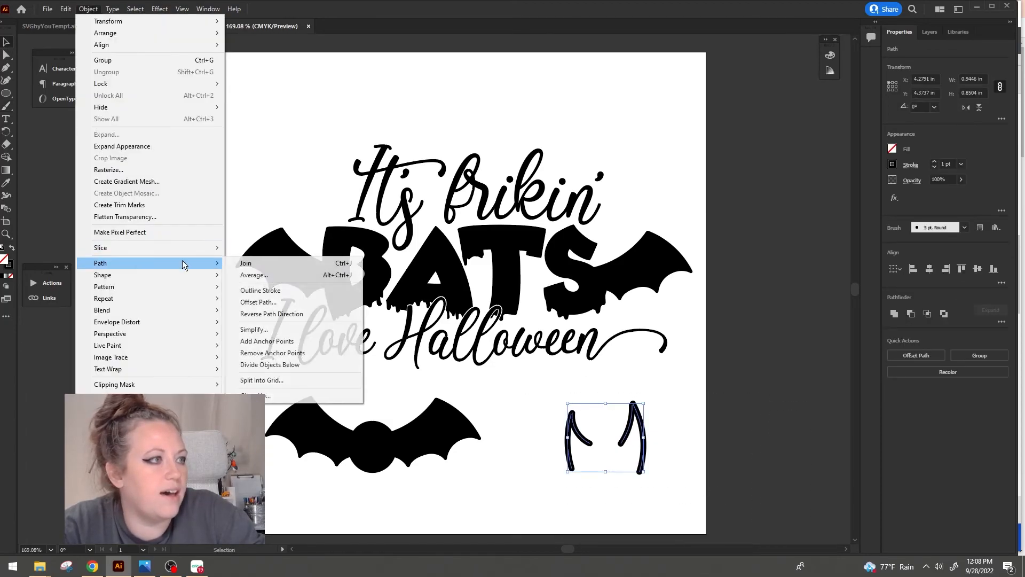
pyautogui.click(103, 60)
pyautogui.moveTo(634, 443)
pyautogui.mouseDown()
pyautogui.moveTo(390, 428)
pyautogui.moveTo(422, 427)
pyautogui.moveTo(401, 403)
pyautogui.moveTo(417, 394)
pyautogui.moveTo(410, 417)
pyautogui.moveTo(388, 410)
pyautogui.moveTo(358, 427)
pyautogui.moveTo(387, 424)
pyautogui.mouseUp()
pyautogui.click(462, 406)
pyautogui.doubleClick(396, 407)
pyautogui.doubleClick(593, 495)
# Make the bat and its ears a compound path and delete the leftover inner pieces at the base of both ears
pyautogui.moveTo(593, 494); pyautogui.dragTo(337, 406)
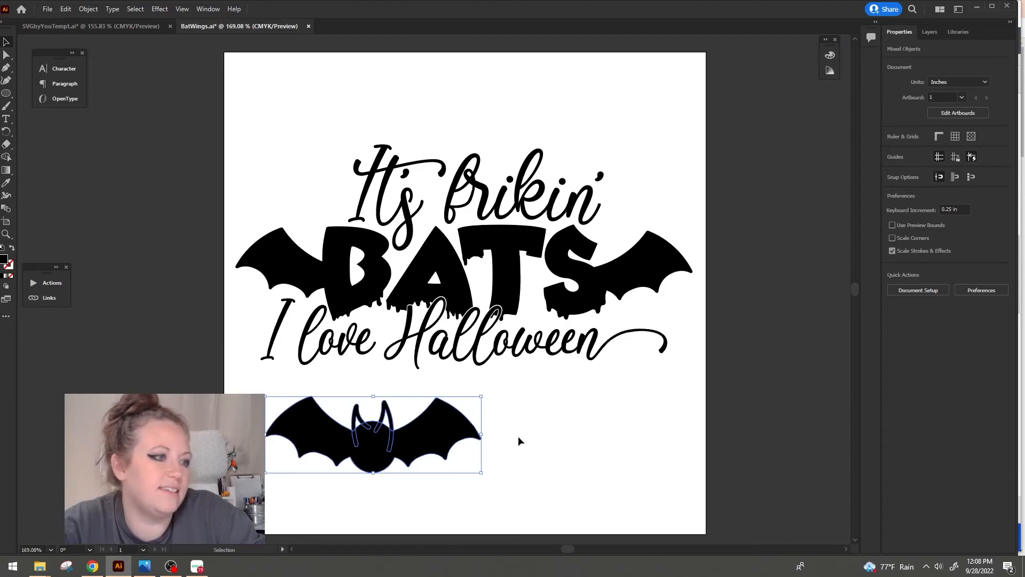
pyautogui.hotkey('ctrl', '8')
pyautogui.press('a')
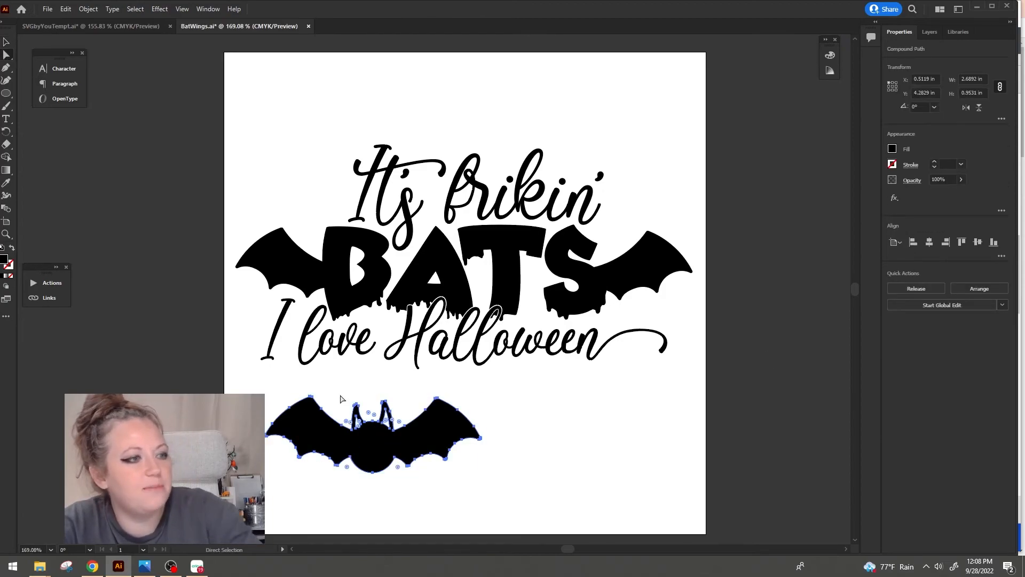
pyautogui.click(383, 423)
pyautogui.press('Delete')
pyautogui.press('Delete')
pyautogui.click(358, 424)
pyautogui.press('Delete')
pyautogui.press('Delete')
# Shrink the finished bat and place it above the left wing, beside "It's frikin'"
pyautogui.click(6, 42)
pyautogui.click(492, 427)
pyautogui.click(463, 432)
pyautogui.moveTo(488, 432); pyautogui.dragTo(287, 177)
# Paste three copies of the small bat, tilt and arrange them on both sides of "It's frikin'", and shift the upper-left bat outward
pyautogui.hotkey('ctrl', 'c')
pyautogui.hotkey('ctrl', 'v')
pyautogui.moveTo(433, 304); pyautogui.dragTo(327, 209)
pyautogui.hotkey('ctrl', 'v')
pyautogui.moveTo(438, 273); pyautogui.dragTo(679, 196)
pyautogui.hotkey('ctrl', 'v')
pyautogui.moveTo(471, 287); pyautogui.dragTo(639, 170)
pyautogui.click(695, 160)
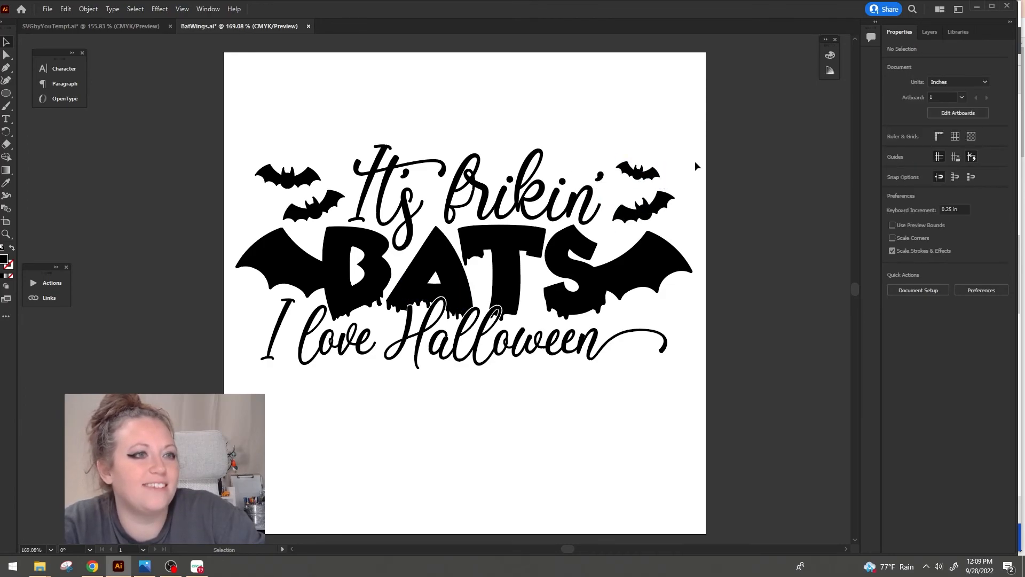
pyautogui.moveTo(308, 180)
pyautogui.mouseDown()
pyautogui.moveTo(295, 183)
pyautogui.moveTo(309, 194)
pyautogui.mouseUp()
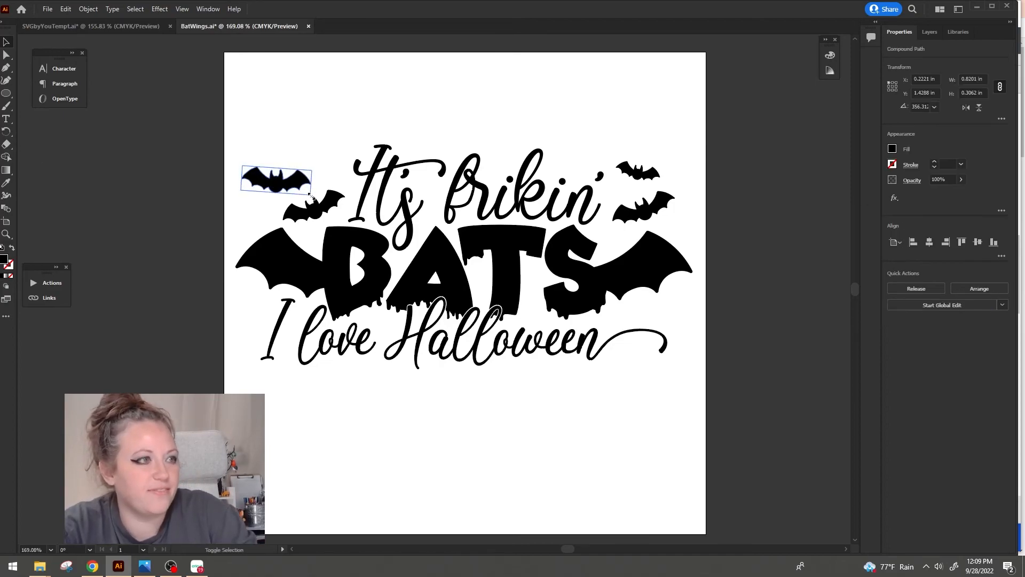
pyautogui.click(719, 447)
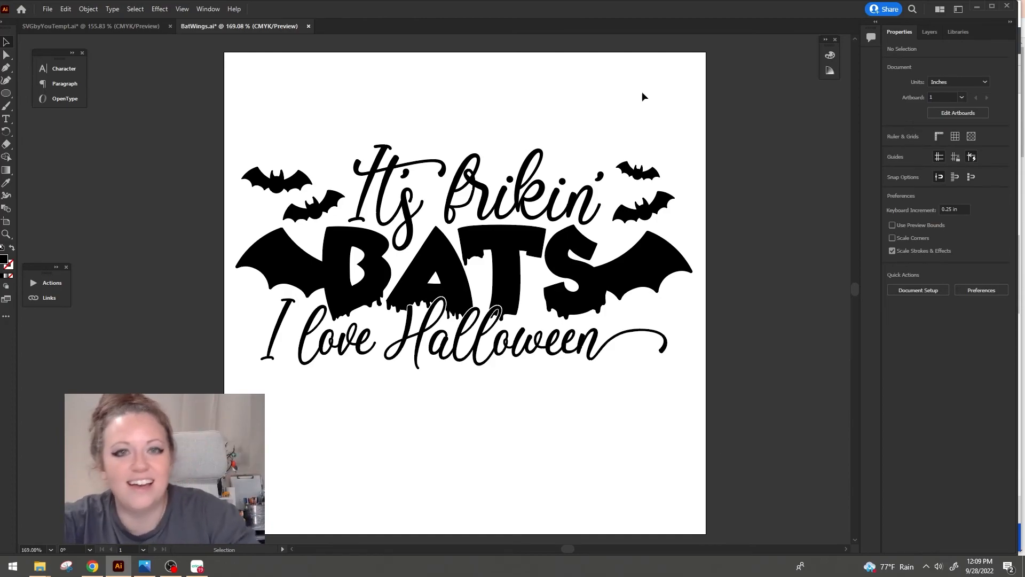
# Outline the stroke of the "It's frikin'" lettering and unite it into solid shapes
pyautogui.click(480, 182)
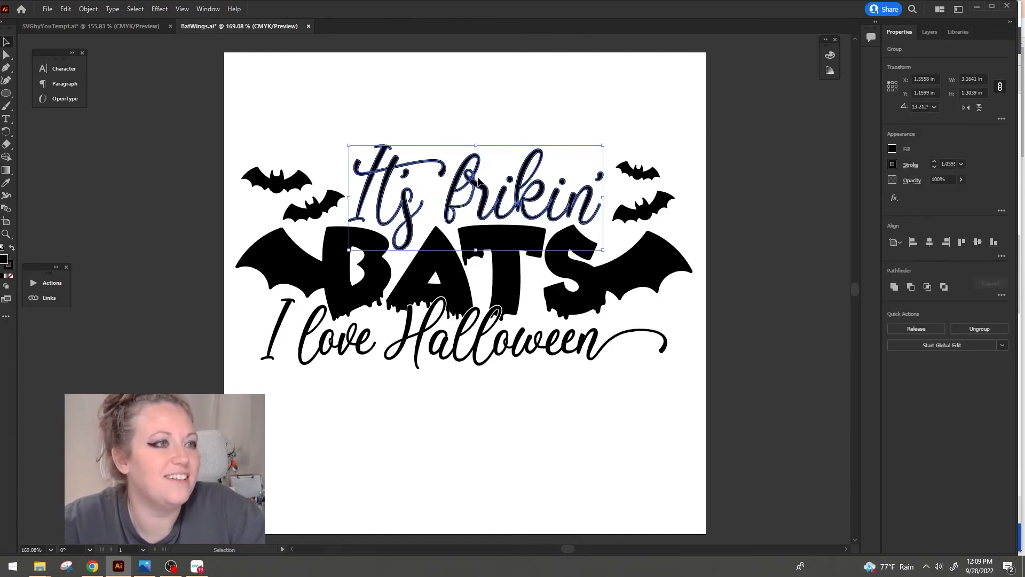
pyautogui.click(88, 9)
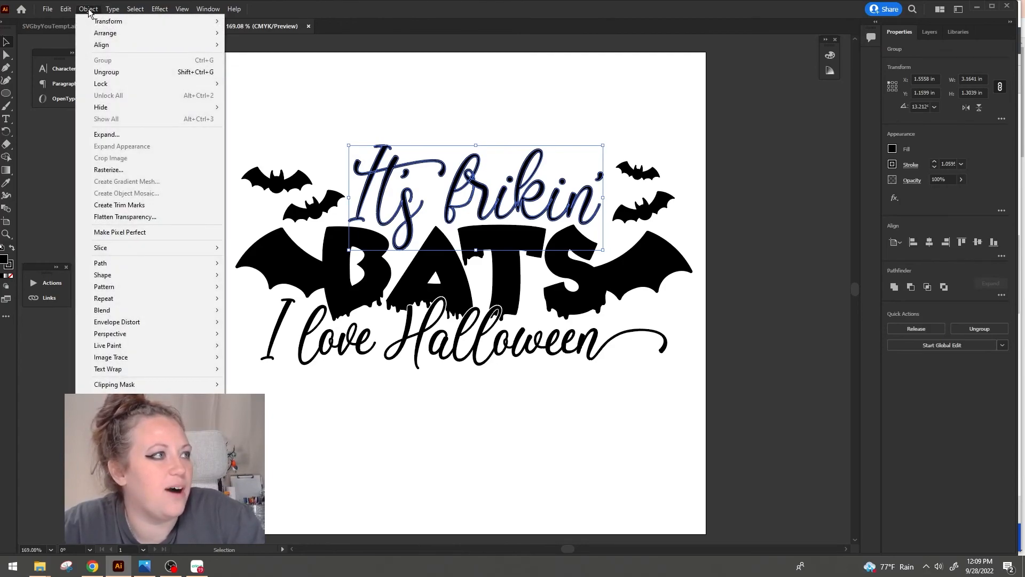
pyautogui.click(443, 315)
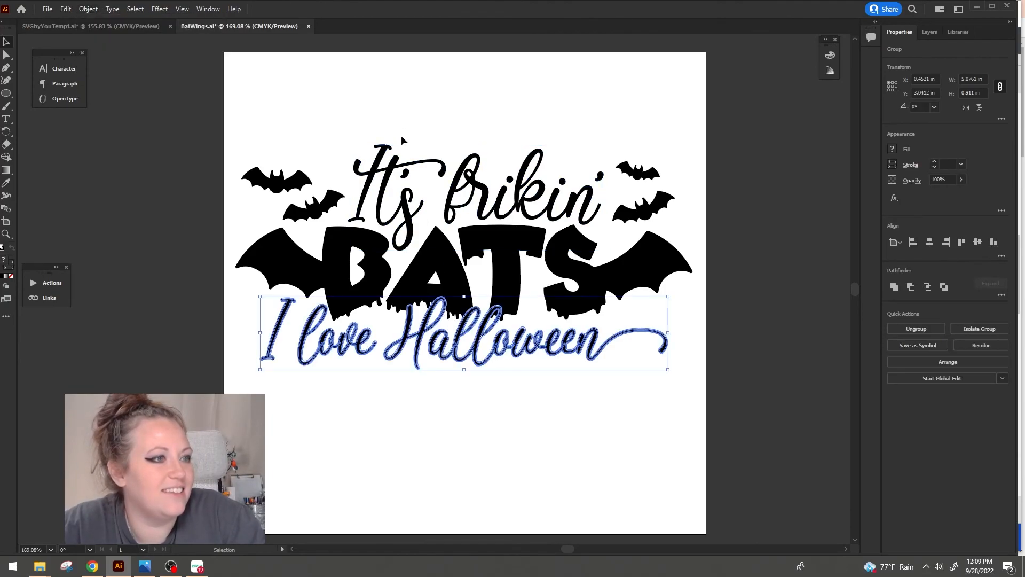
pyautogui.click(337, 64)
pyautogui.click(403, 174)
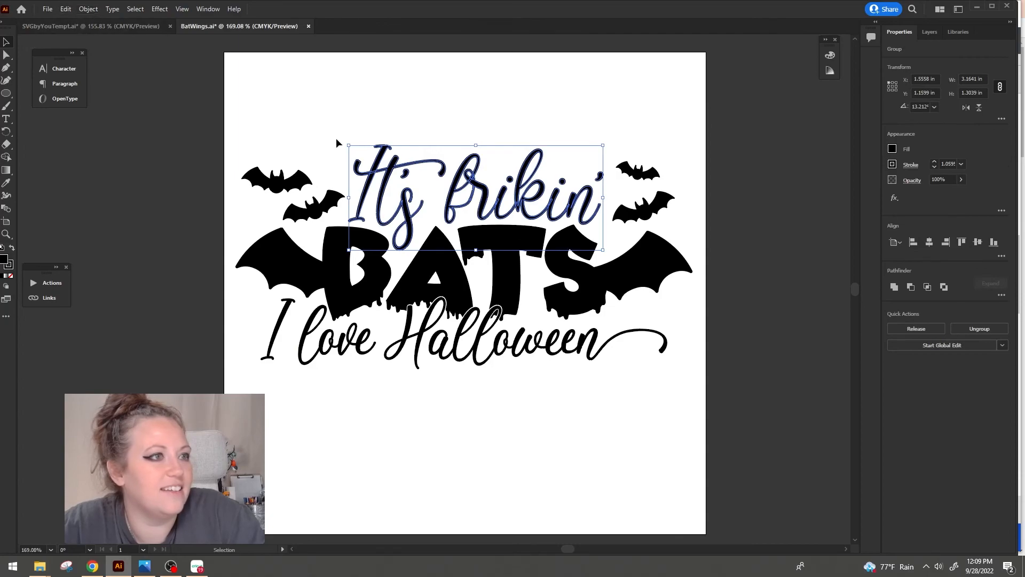
pyautogui.click(88, 9)
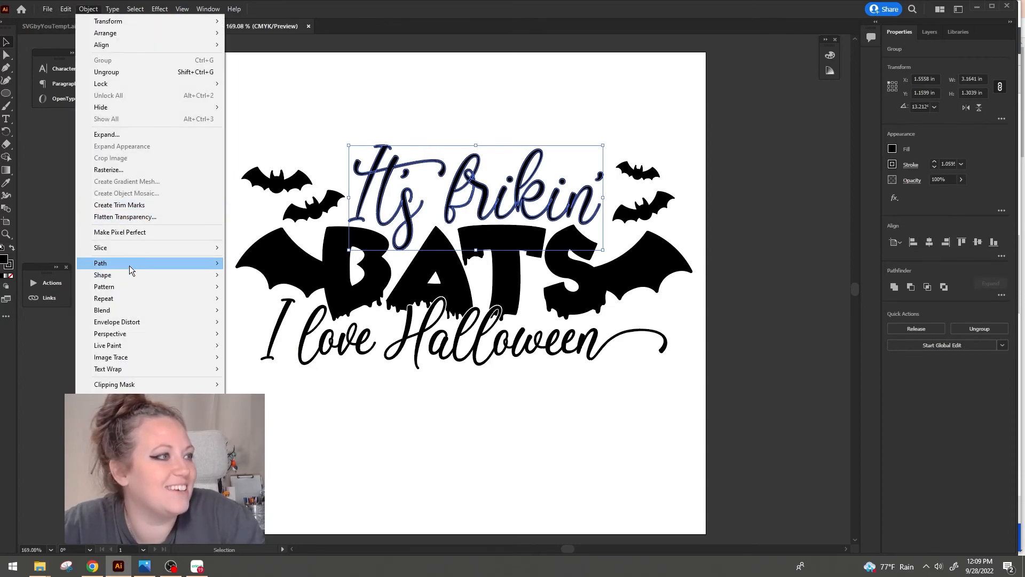
pyautogui.moveTo(129, 264)
pyautogui.click(283, 290)
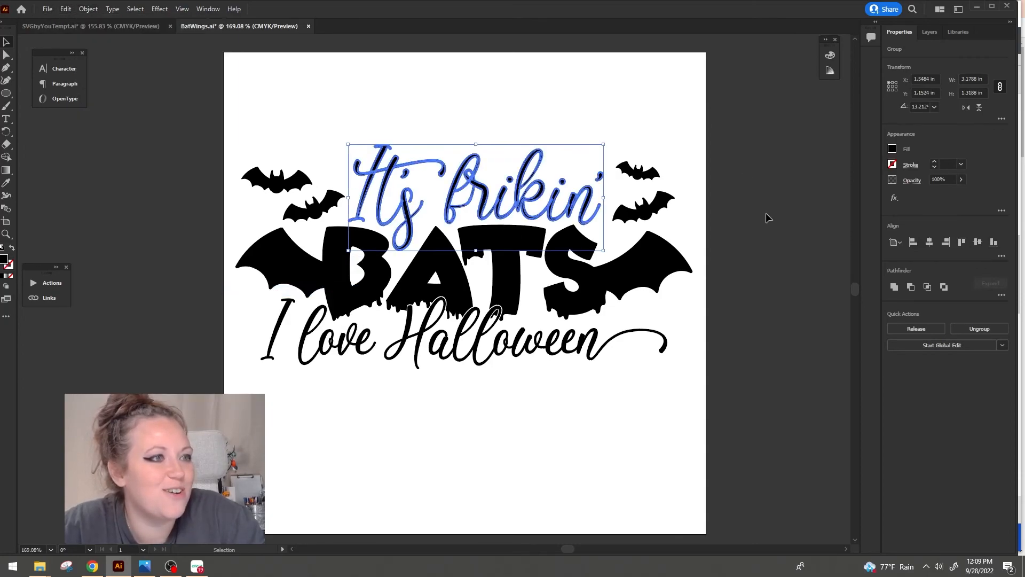
pyautogui.click(894, 289)
# Unite the BATS lettering with its left and right wings
pyautogui.click(450, 314)
pyautogui.keyDown('shift'); pyautogui.click(275, 277); pyautogui.keyUp('shift')
pyautogui.keyDown('shift'); pyautogui.click(675, 270); pyautogui.keyUp('shift')
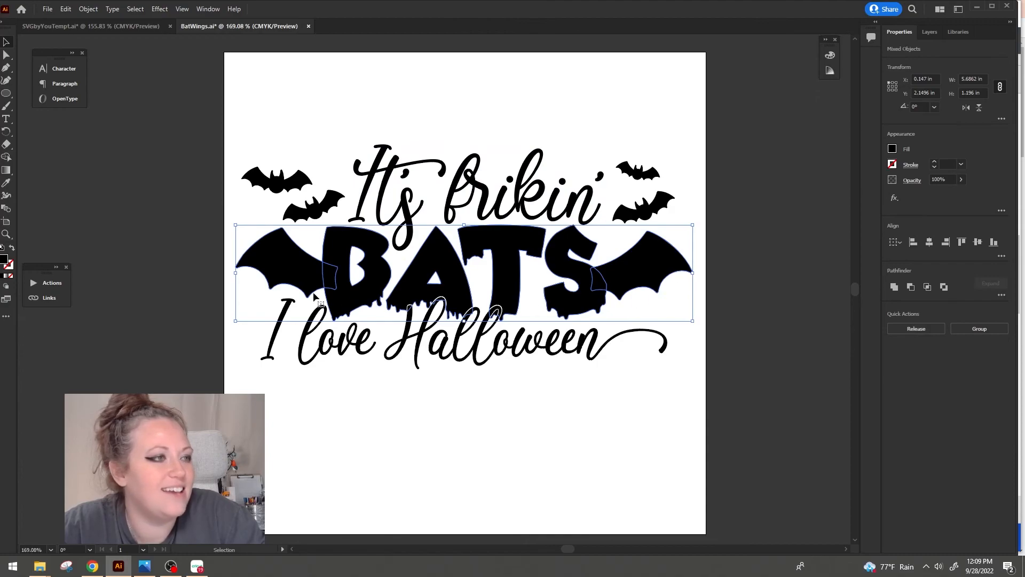
pyautogui.click(894, 289)
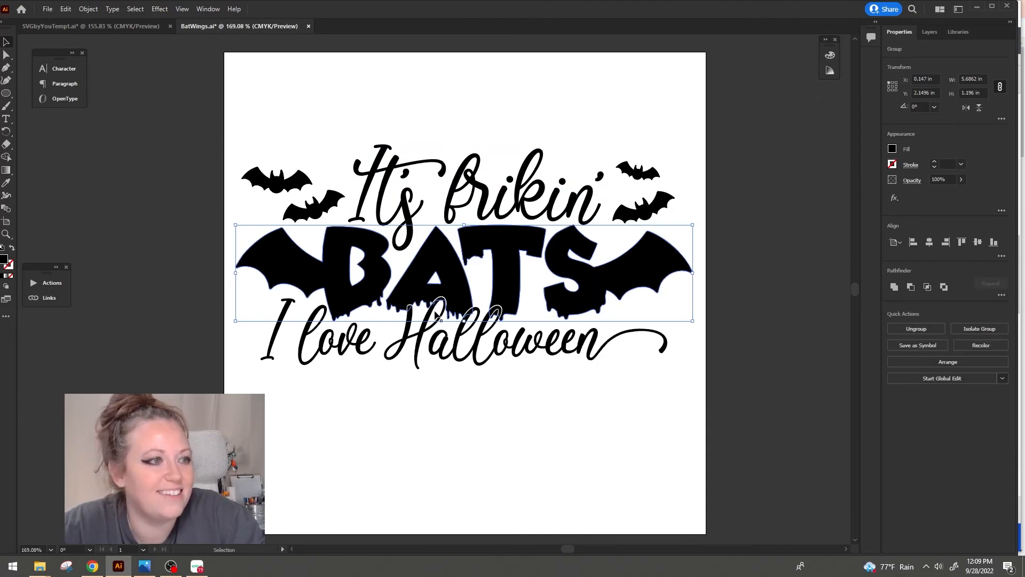
# Ungroup the white-backed "I love Halloween" artwork and hide its black lettering
pyautogui.click(434, 307)
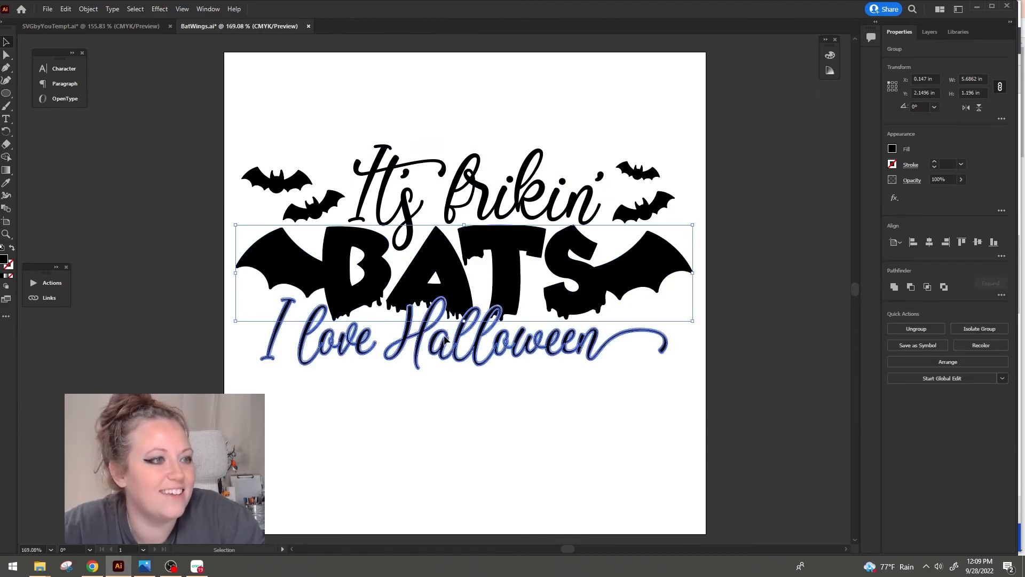
pyautogui.click(931, 33)
pyautogui.click(928, 106)
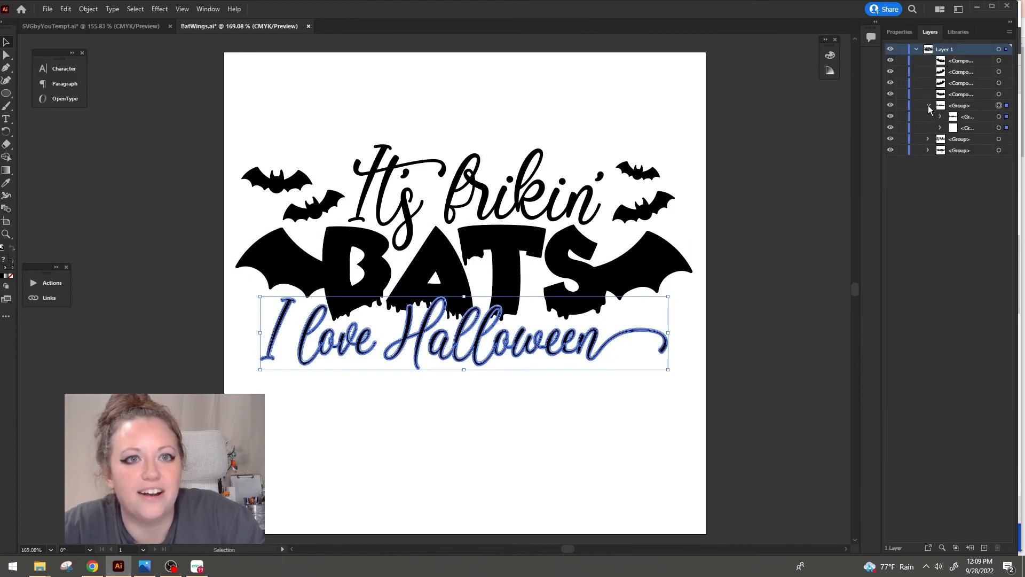
pyautogui.click(891, 117)
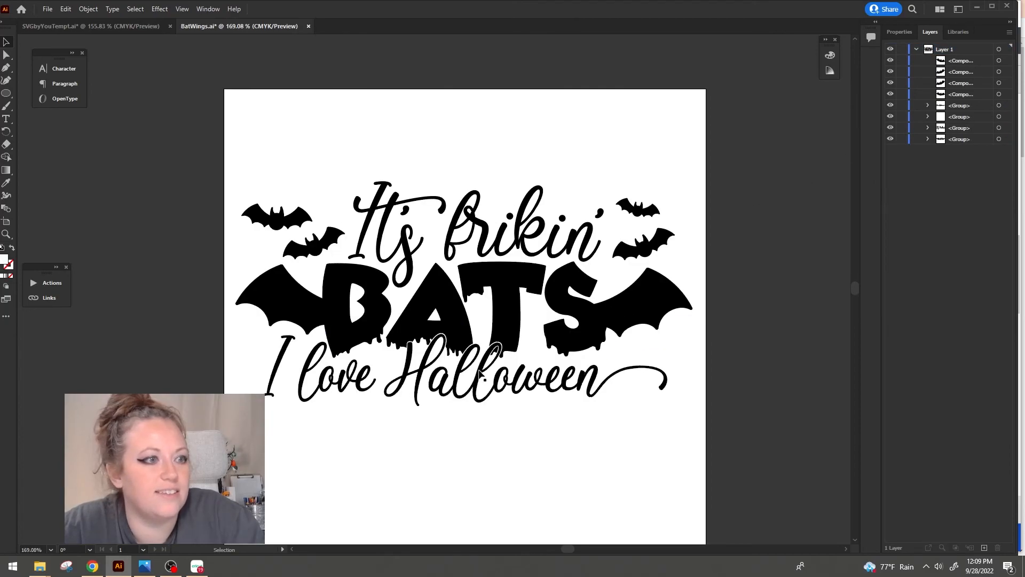
pyautogui.click(890, 105)
# Divide the winged BATS shape with the white "I love Halloween" backing using Pathfinder, and ungroup nothing else
pyautogui.click(477, 377)
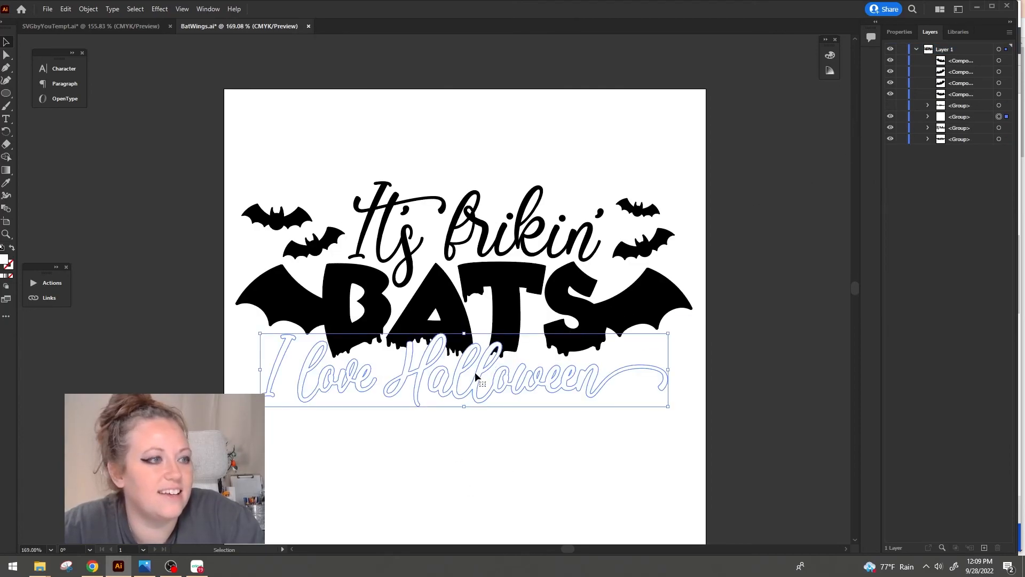
pyautogui.keyDown('shift'); pyautogui.click(459, 310); pyautogui.keyUp('shift')
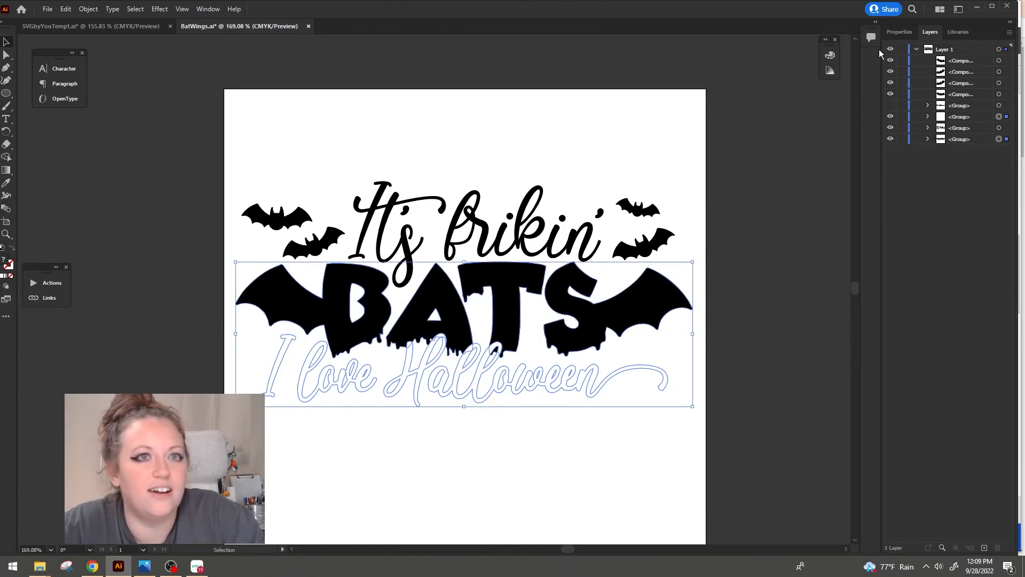
pyautogui.click(900, 32)
pyautogui.click(1002, 294)
pyautogui.click(916, 354)
pyautogui.click(465, 374)
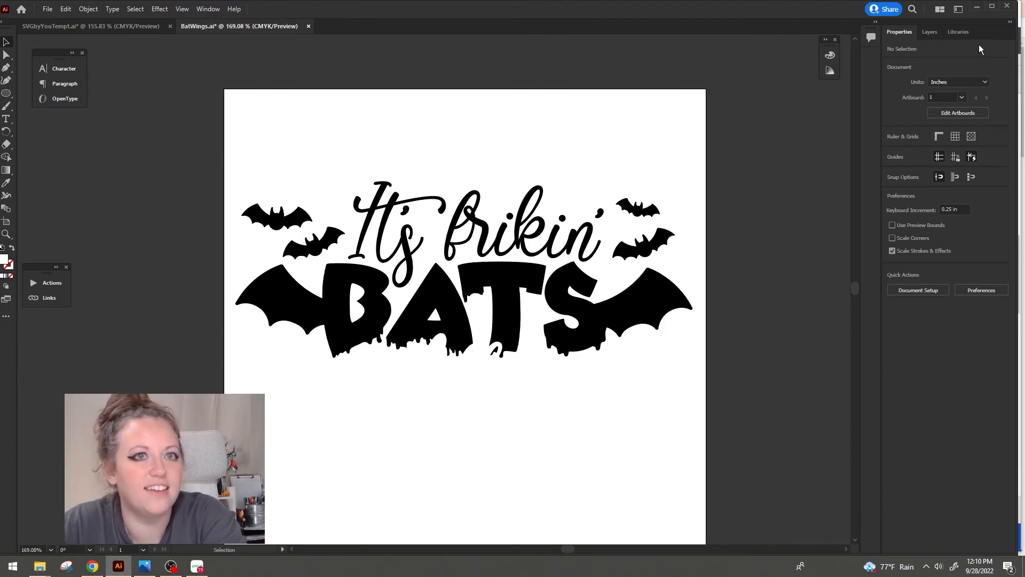
# Delete the white "I love Halloween" pieces and the empty leftover paths from the divided BATS group
pyautogui.click(929, 31)
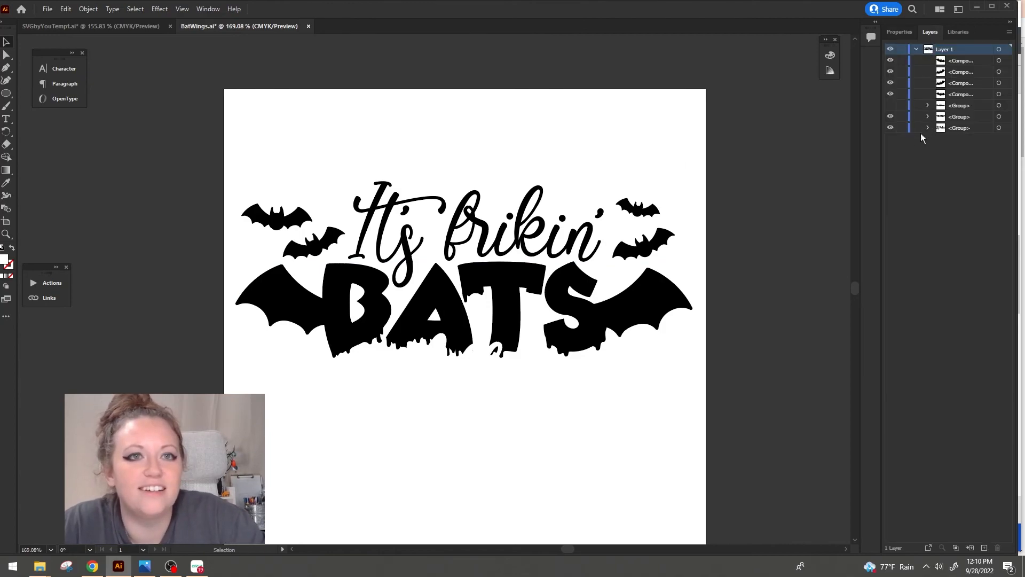
pyautogui.click(646, 317)
pyautogui.click(928, 116)
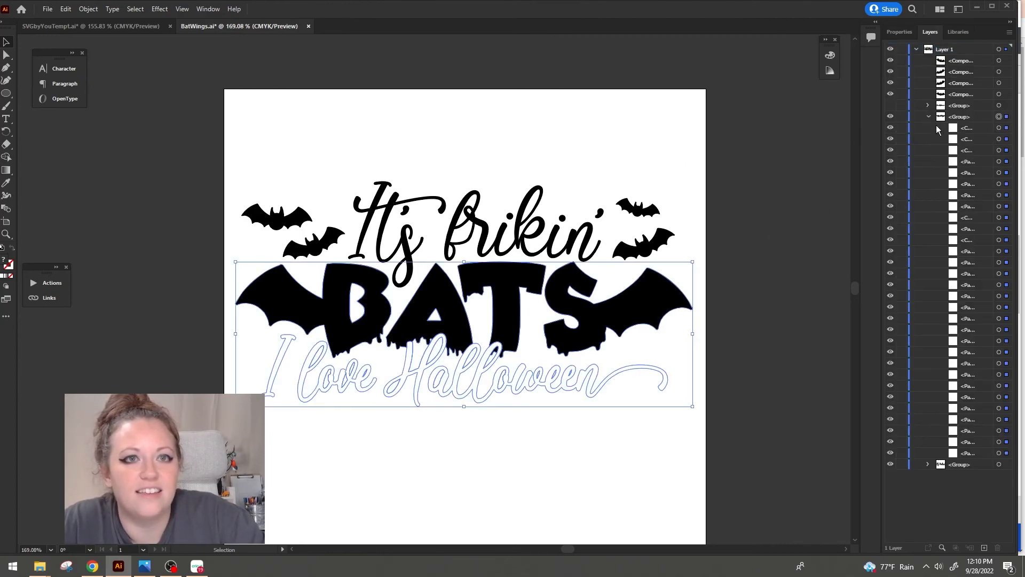
pyautogui.click(968, 128)
pyautogui.keyDown('shift'); pyautogui.click(968, 162); pyautogui.keyUp('shift')
pyautogui.click(998, 548)
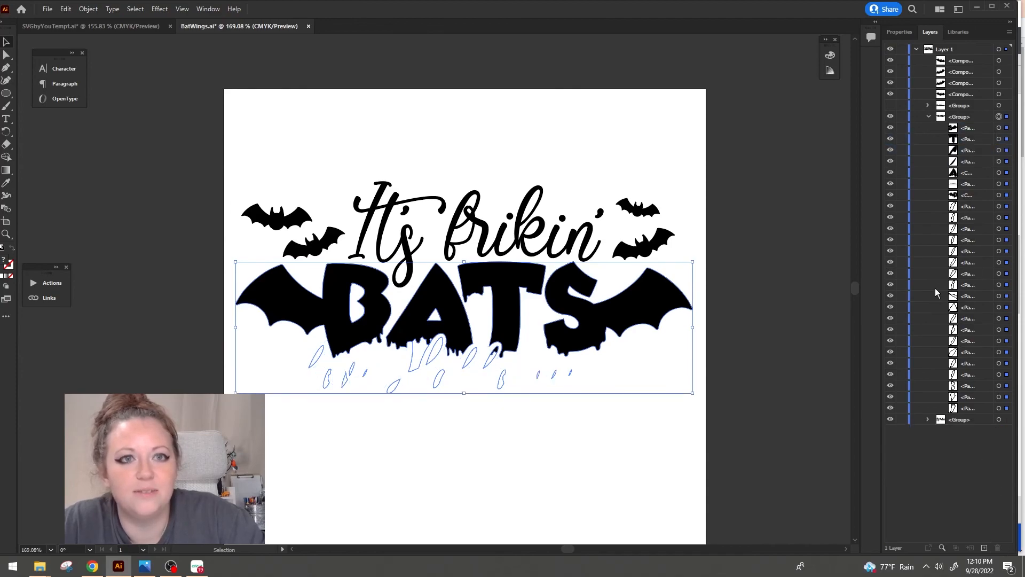
pyautogui.click(969, 208)
pyautogui.keyDown('shift'); pyautogui.click(966, 408); pyautogui.keyUp('shift')
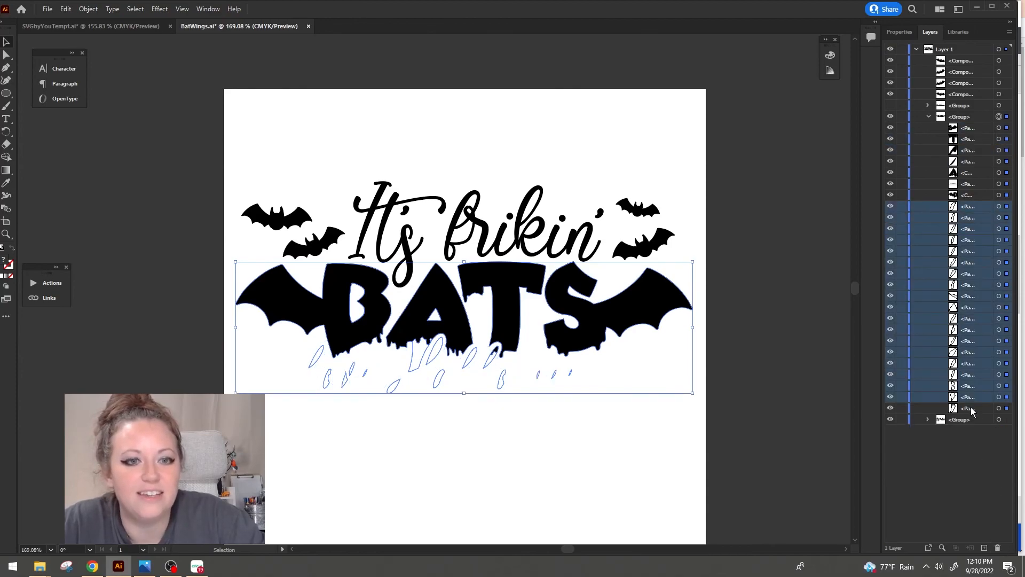
pyautogui.click(998, 547)
# Isolate the divided BATS group, delete the small stray sliver below the lettering between A and T, and leave isolation
pyautogui.click(475, 363)
pyautogui.click(457, 324)
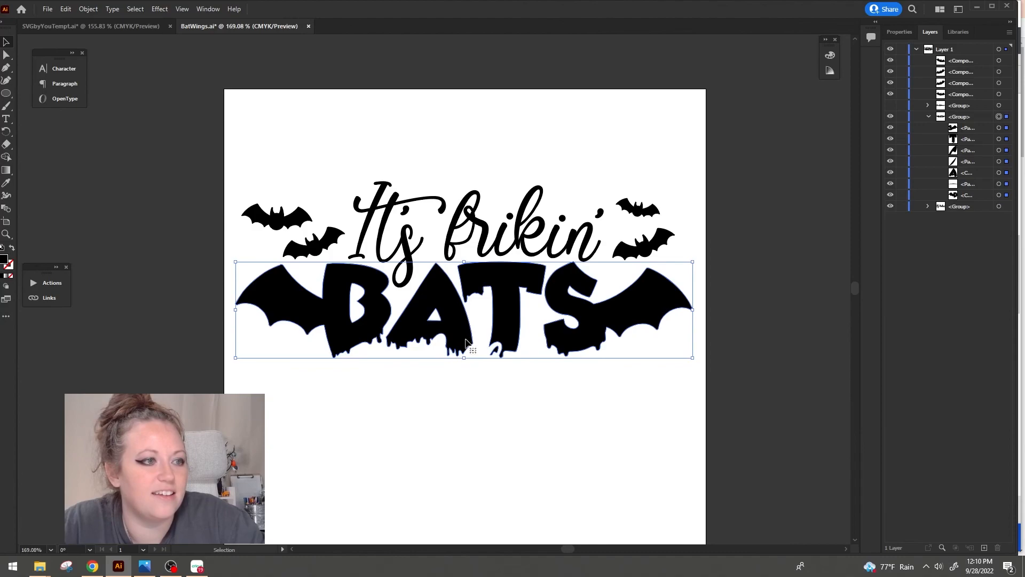
pyautogui.doubleClick(473, 355)
pyautogui.doubleClick(790, 178)
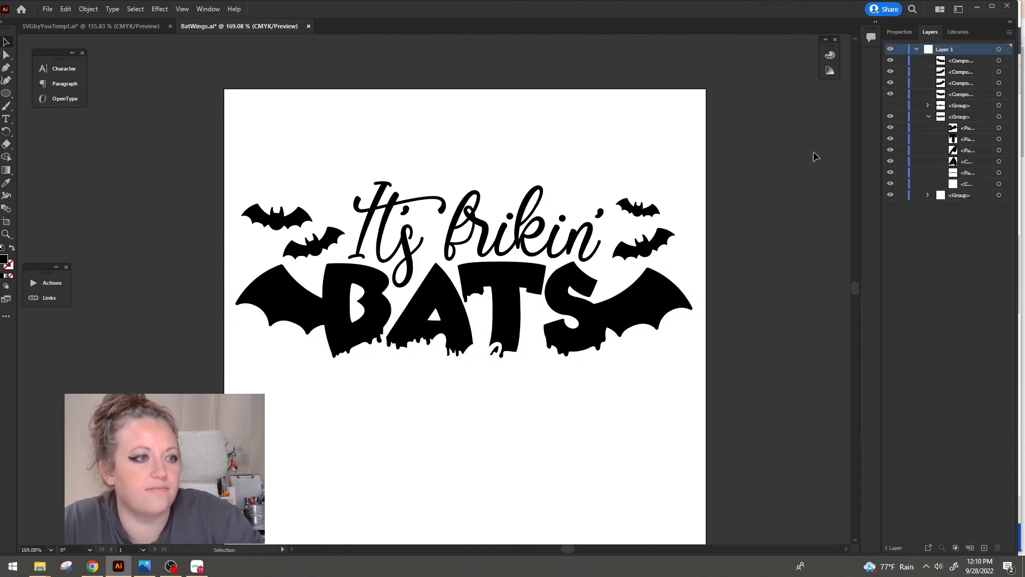
# Show the hidden black "I love Halloween" lettering again and collapse the divided BATS group in the layer list
pyautogui.click(928, 116)
pyautogui.click(891, 105)
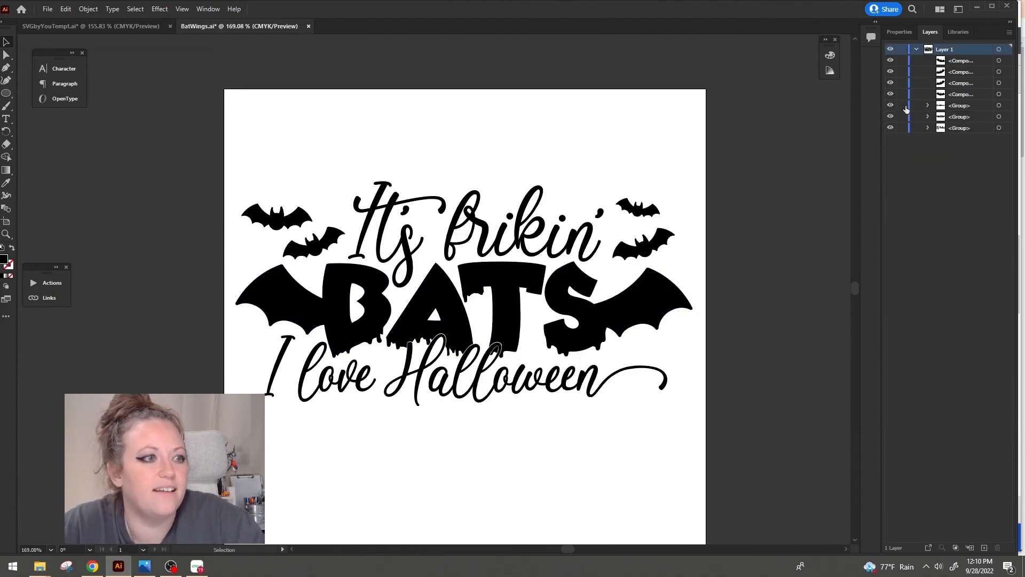
# Outline the stroke of the black "I love Halloween" lettering and unite its shapes with Pathfinder
pyautogui.click(418, 372)
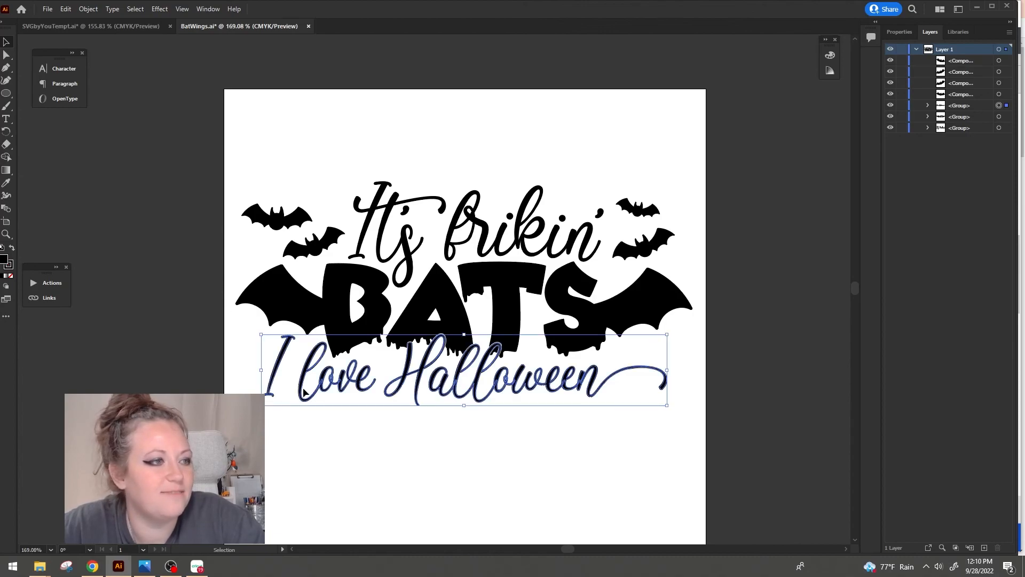
pyautogui.click(89, 9)
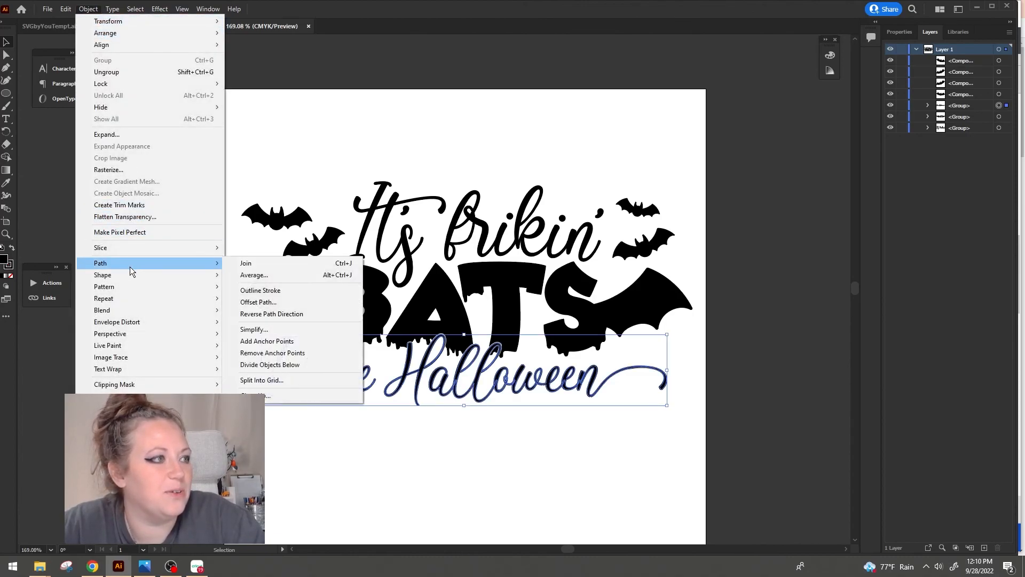
pyautogui.click(260, 290)
pyautogui.click(900, 31)
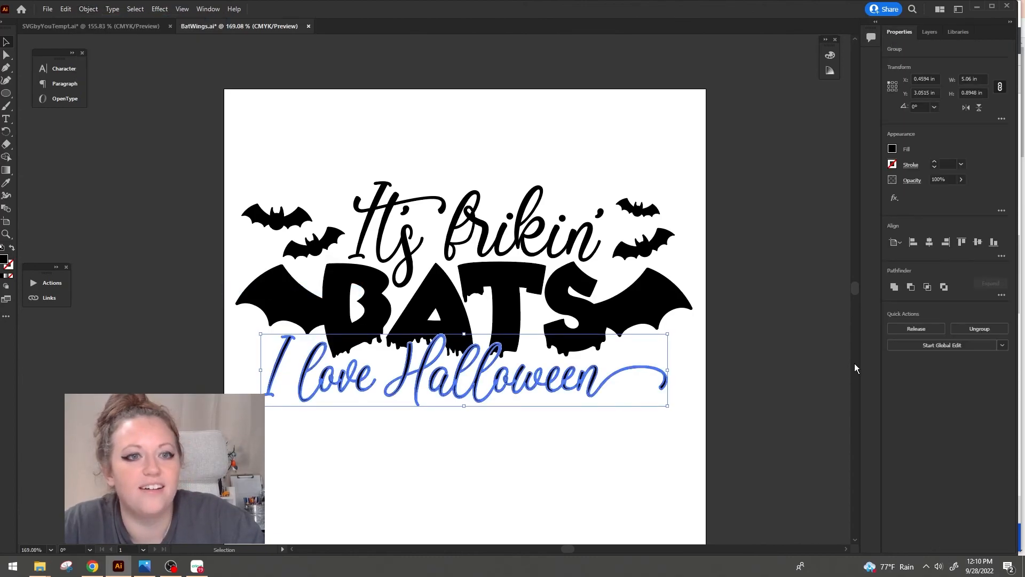
pyautogui.click(895, 288)
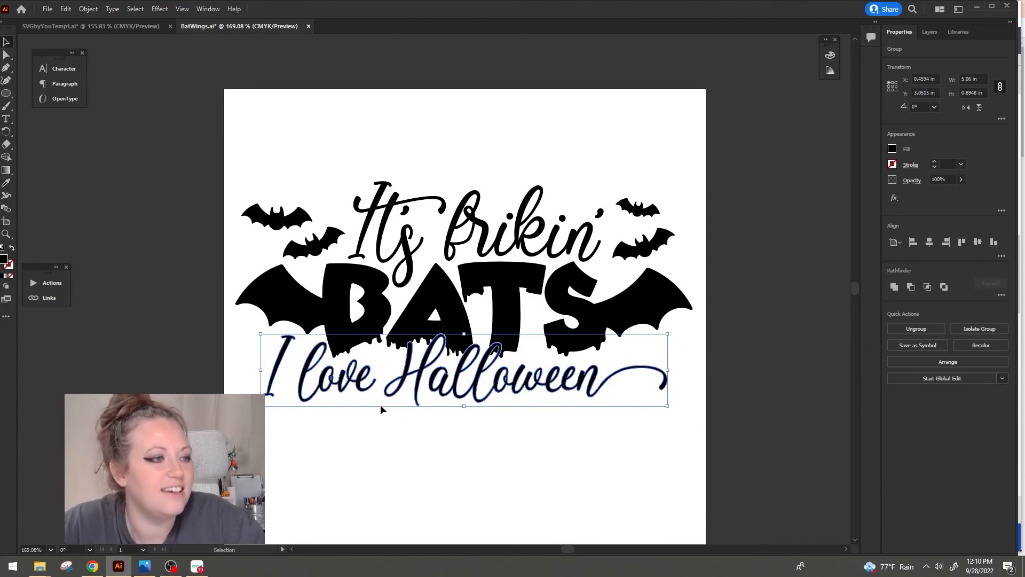
# Group the entire bats design and save it as an SVG in the SVG by You folder
pyautogui.click(590, 199)
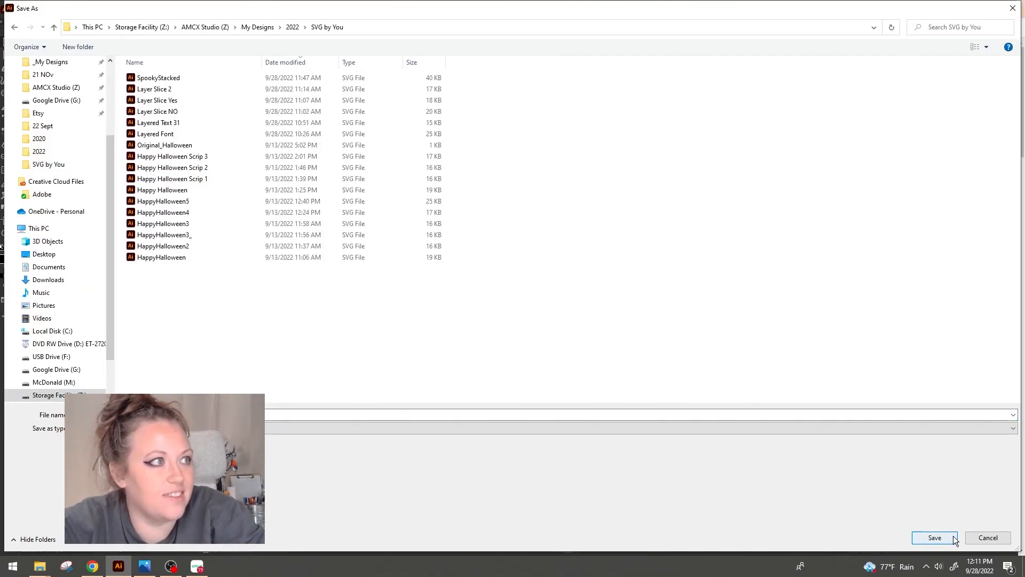
pyautogui.click(954, 537)
pyautogui.click(553, 314)
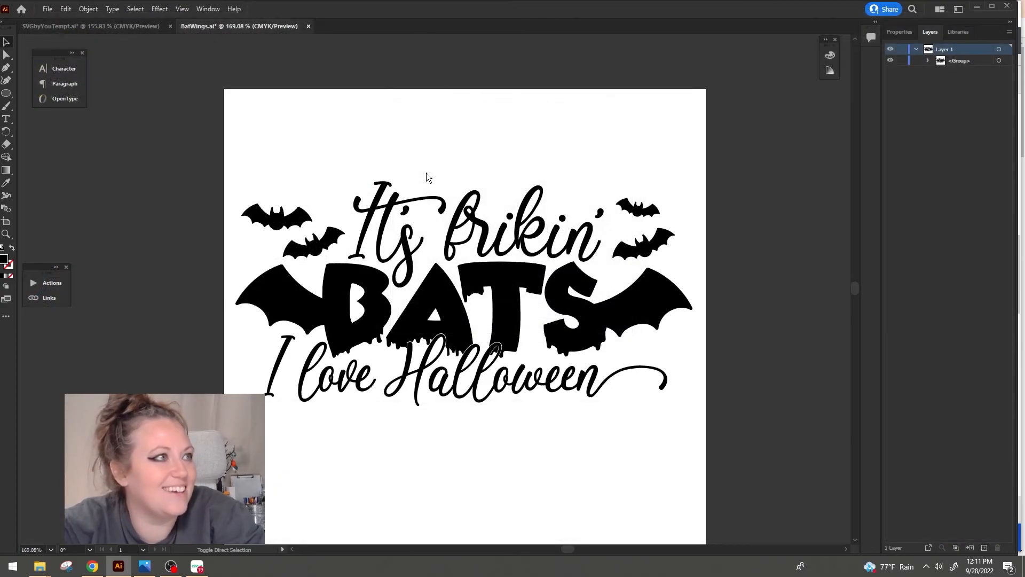
# Switch to the "basic text svgs" canvas in Cricut Design Space
pyautogui.click(198, 566)
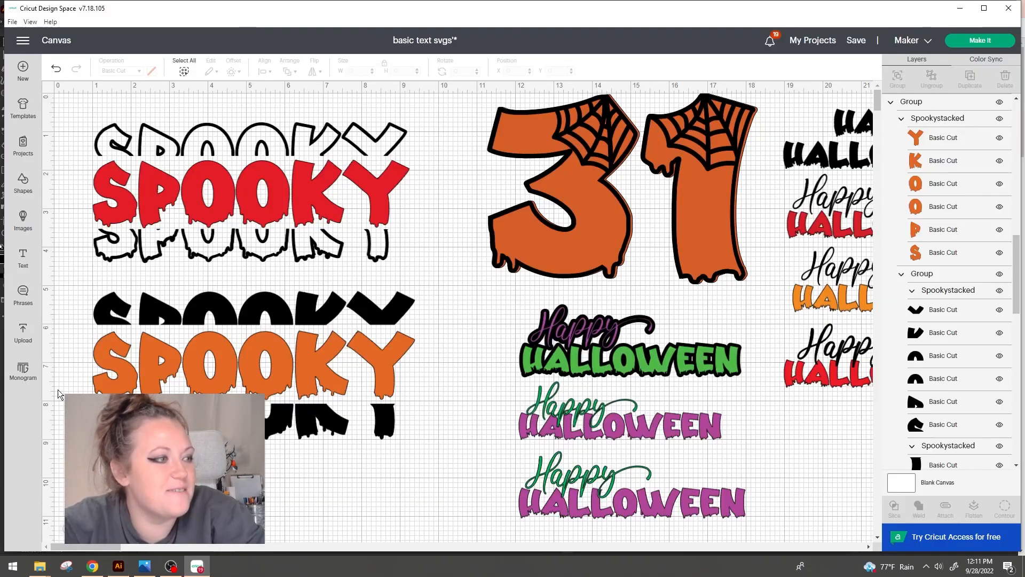